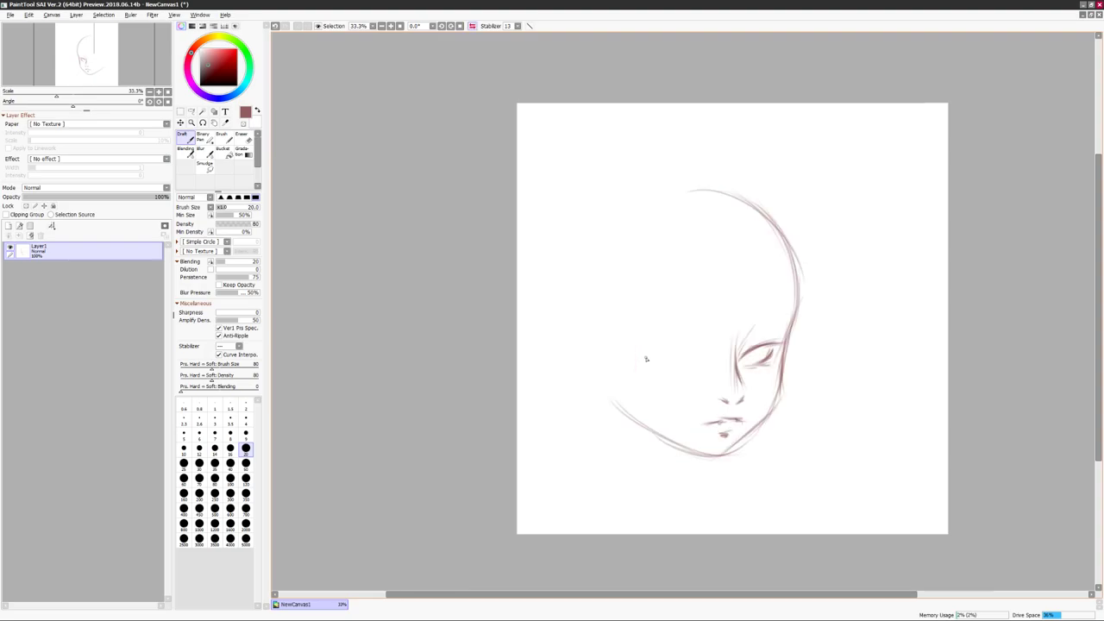
Erase the two rough eyes on the face and sketch new curved upper lids in their place.
key(h)
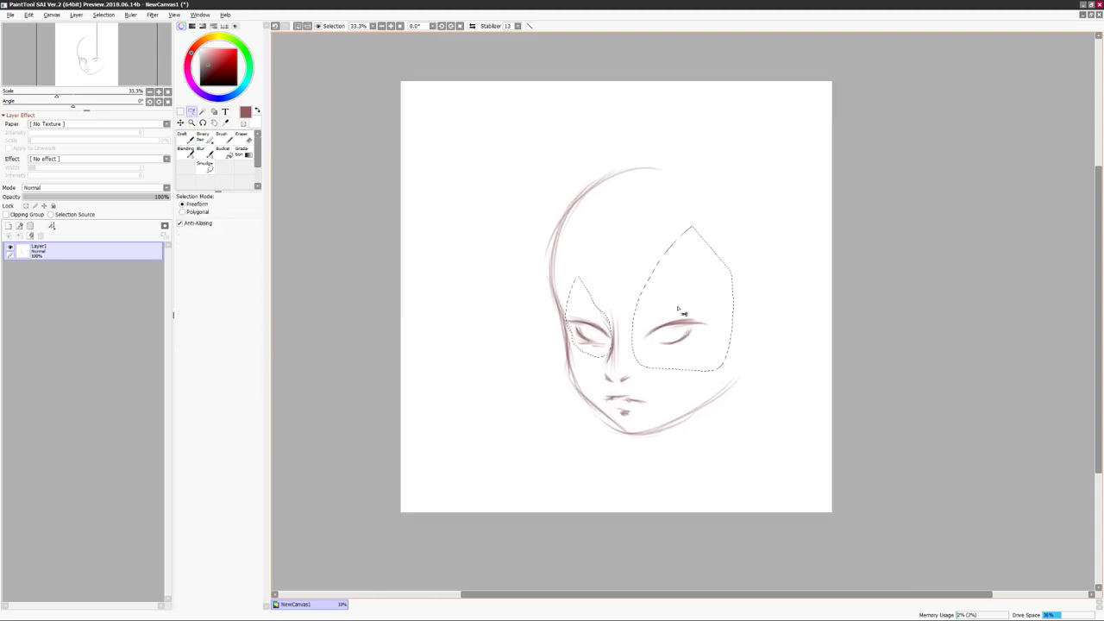
key(h)
key(h)
key(e)
drag(565, 321, 614, 335)
drag(703, 317, 617, 362)
key(n)
drag(552, 281, 584, 290)
Try reshaping the near eye's lines with a freeform selection and transform, and undo the last strokes.
key(l)
mouse_move(697, 365)
mouse_down()
mouse_move(840, 178)
mouse_move(696, 364)
mouse_up()
key(ctrl+t)
key(Return)
key(ctrl+d)
key(n)
drag(630, 303, 659, 289)
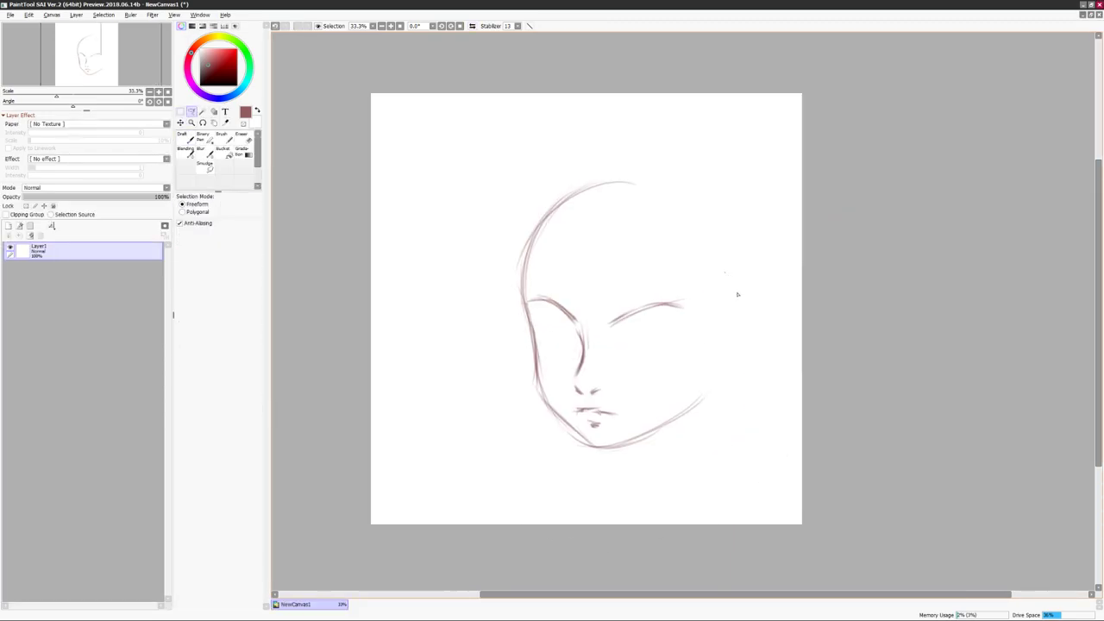
key(ctrl+z)
key(ctrl+z)
Add a new layer, draw narrow angular eyes with slanted brows on it, and adjust their placement with a transform.
key(ctrl+shift+n)
drag(521, 365, 496, 348)
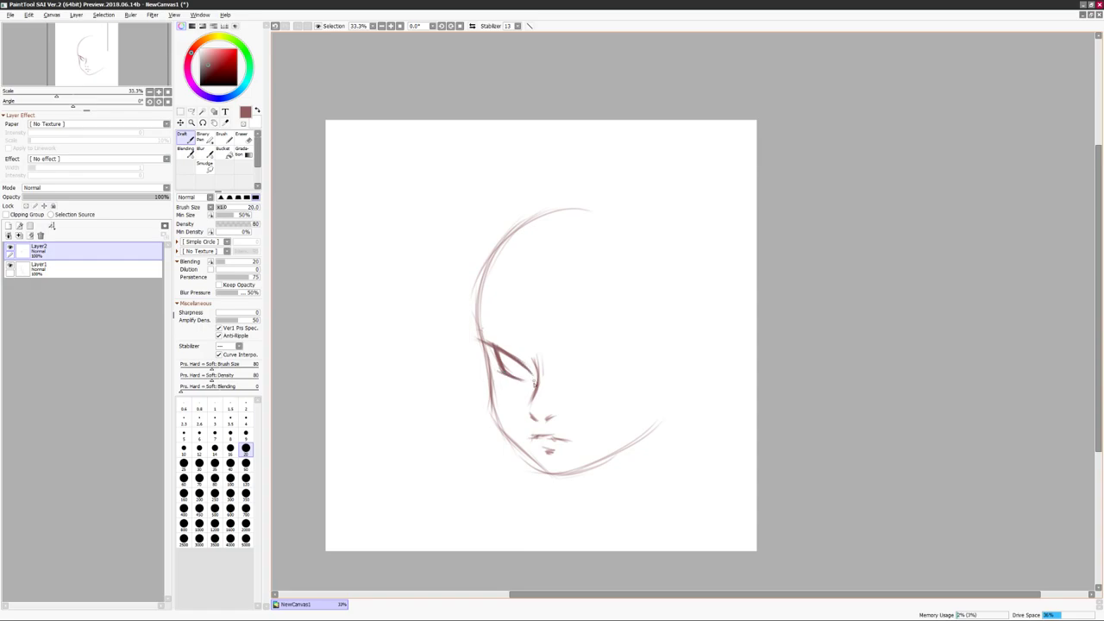
drag(585, 372, 638, 369)
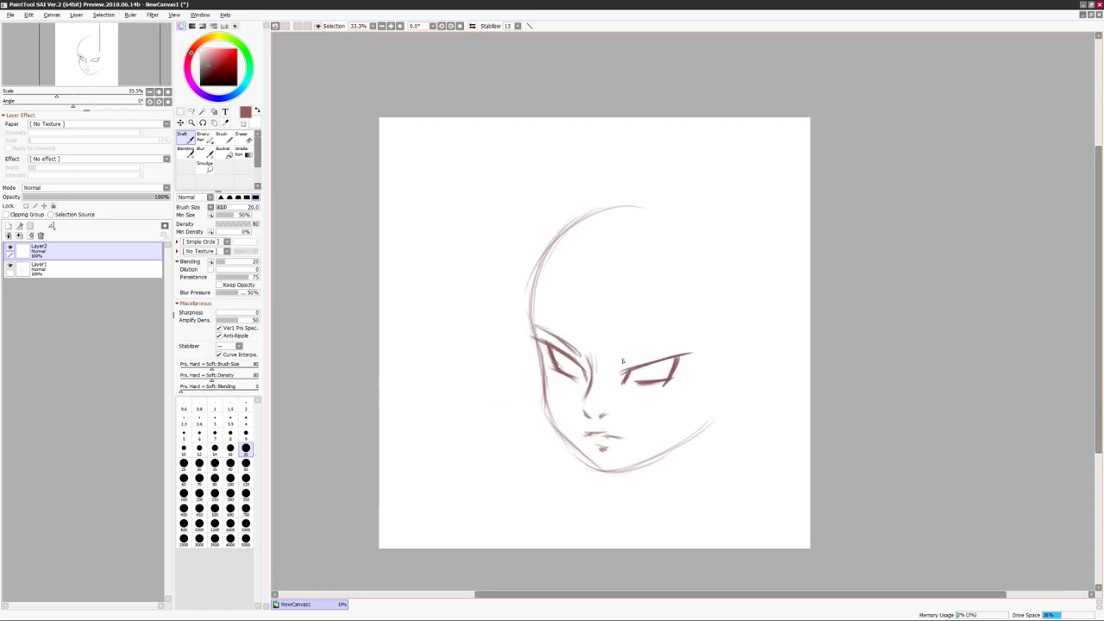
key(ctrl+t)
key(Return)
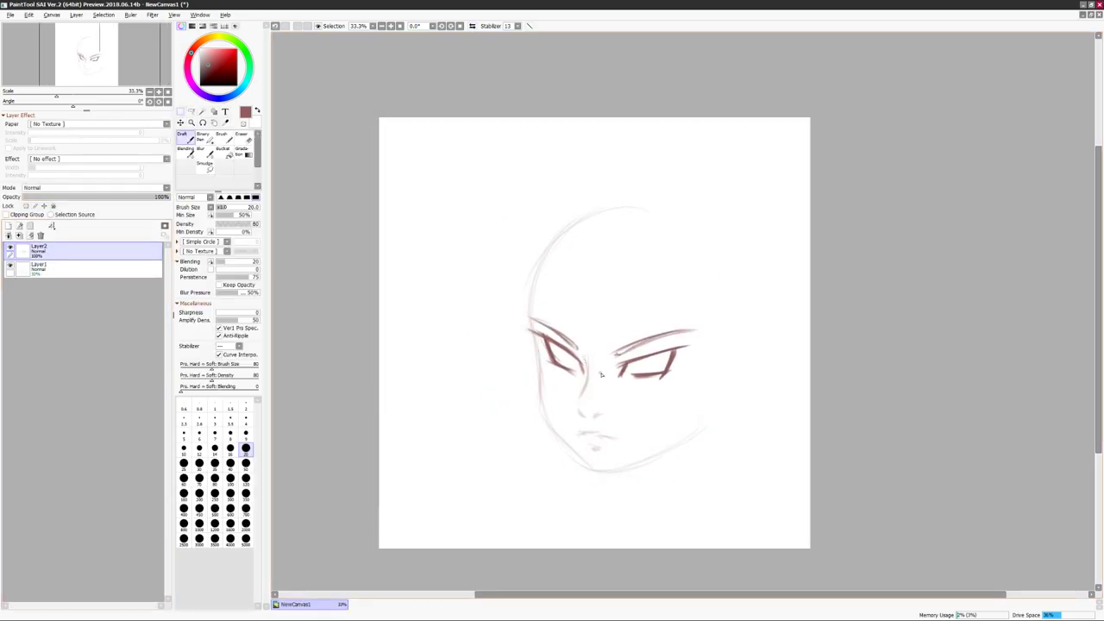
Draw the nose line over the faded base sketch and add ringed irises to both eyes.
key(h)
drag(779, 392, 777, 412)
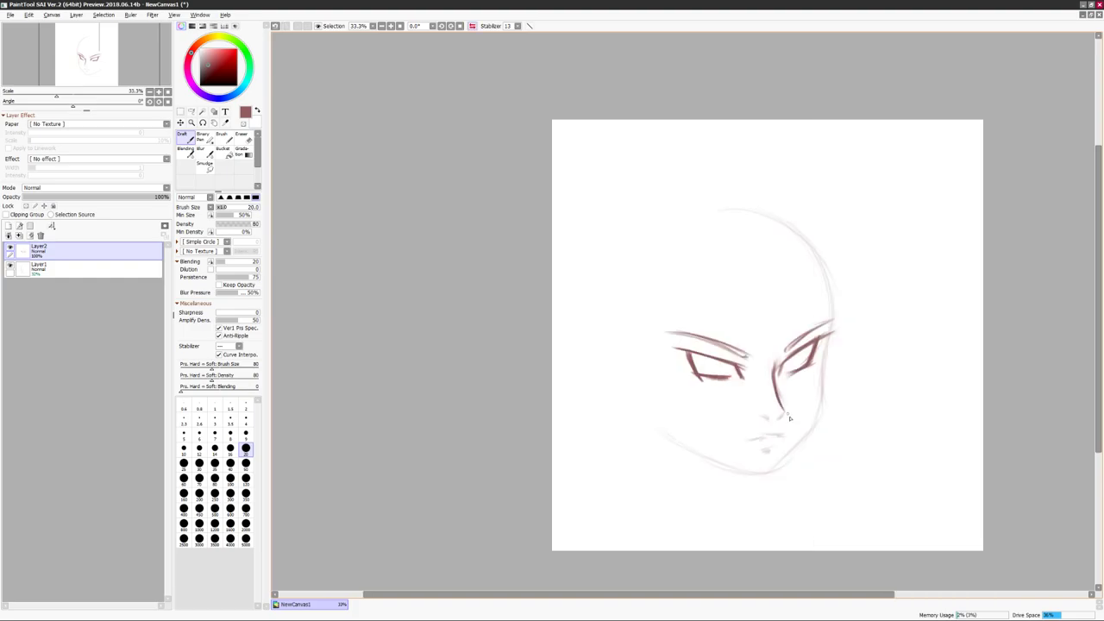
key(h)
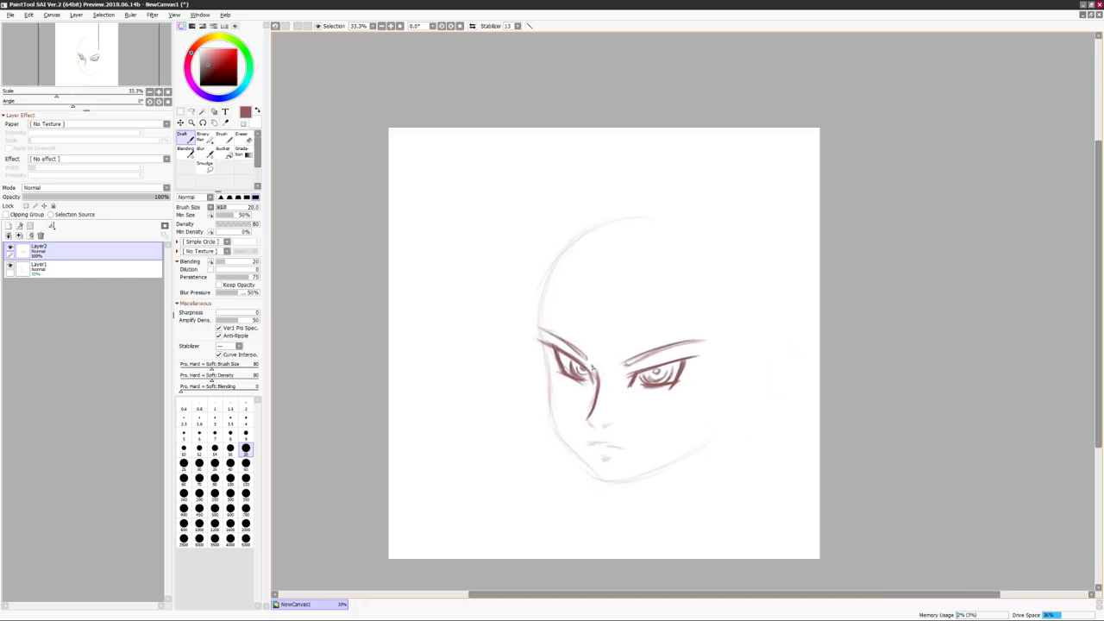
Redraw the face contour with firm lines along the forehead, cheek, chin and jaw.
drag(593, 369, 623, 368)
drag(581, 256, 569, 345)
drag(583, 259, 564, 347)
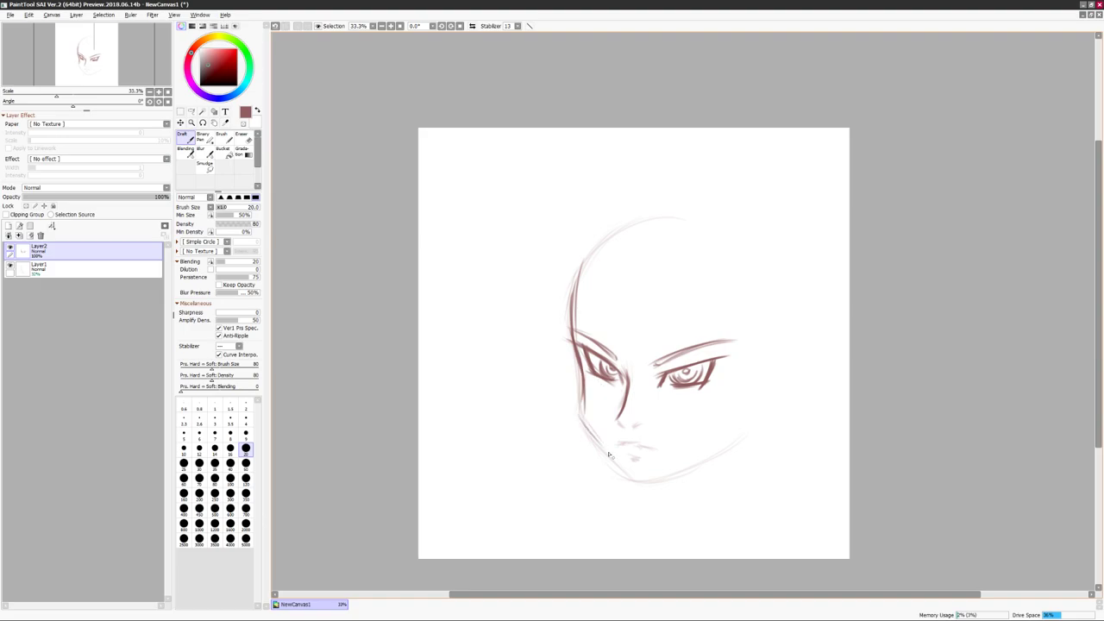
drag(577, 413, 628, 479)
key(h)
drag(627, 436, 739, 480)
key(h)
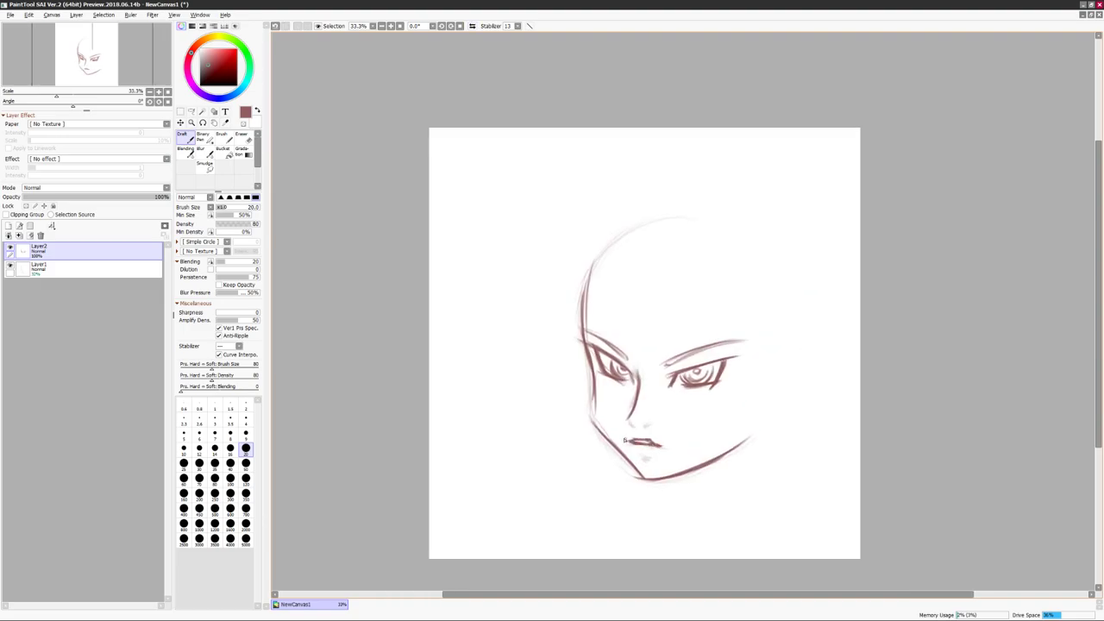
Refine the mouth using a freeform selection and redraw the nose line, cleaning it up with the eraser.
drag(756, 317, 739, 313)
key(l)
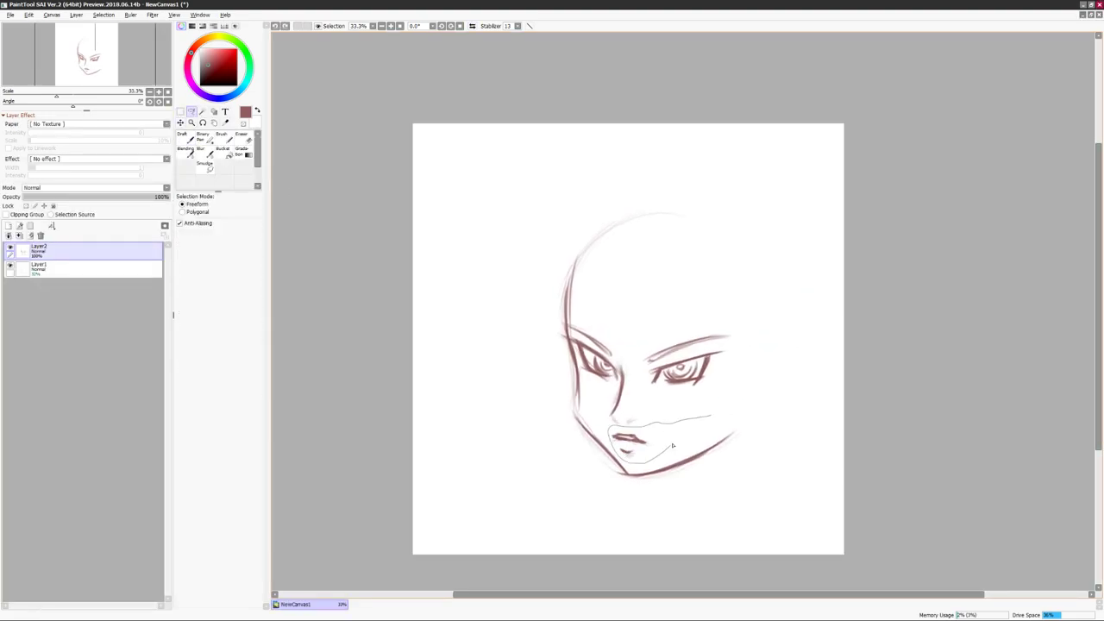
key(b)
drag(615, 379, 610, 421)
key(e)
key(b)
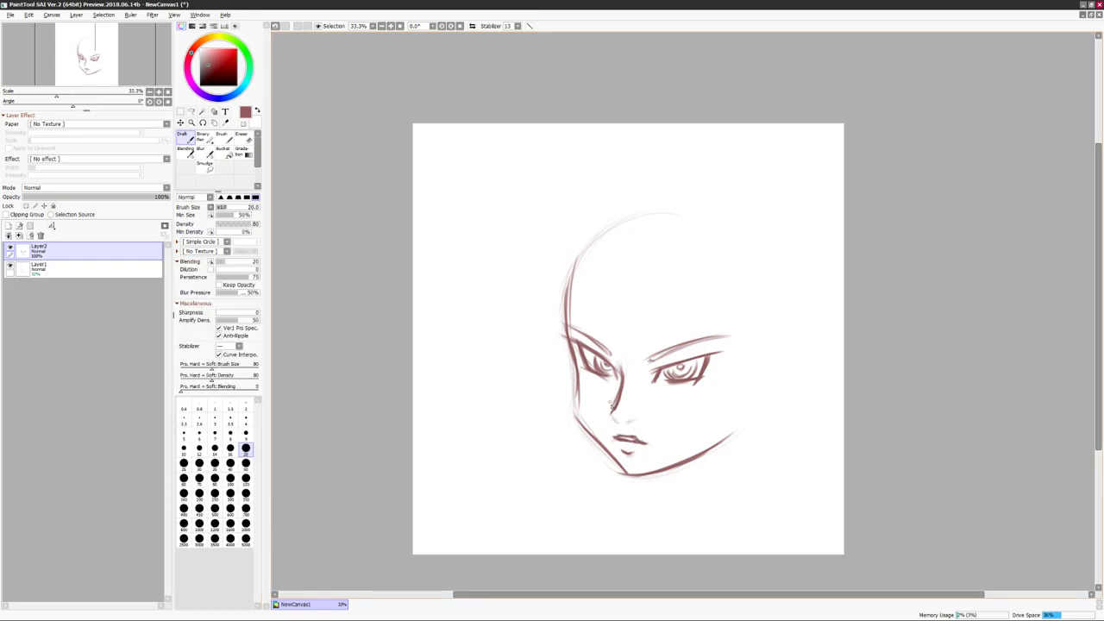
Sketch rectangular glasses with a nose bridge and side arm around the eyes, undoing the last stray strokes.
key(e)
key(b)
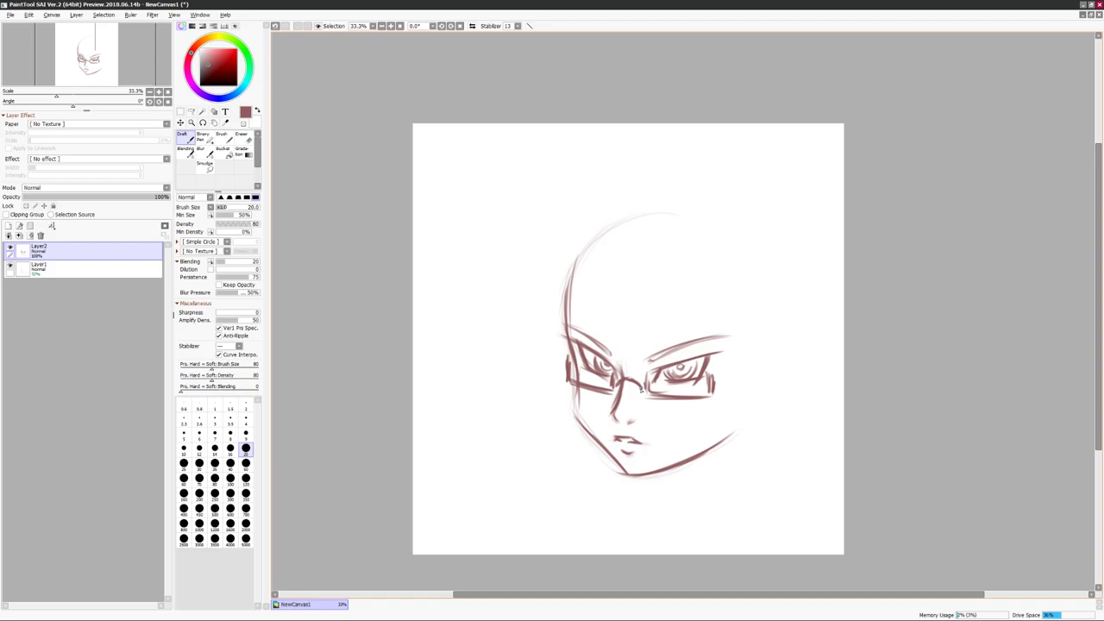
key(h)
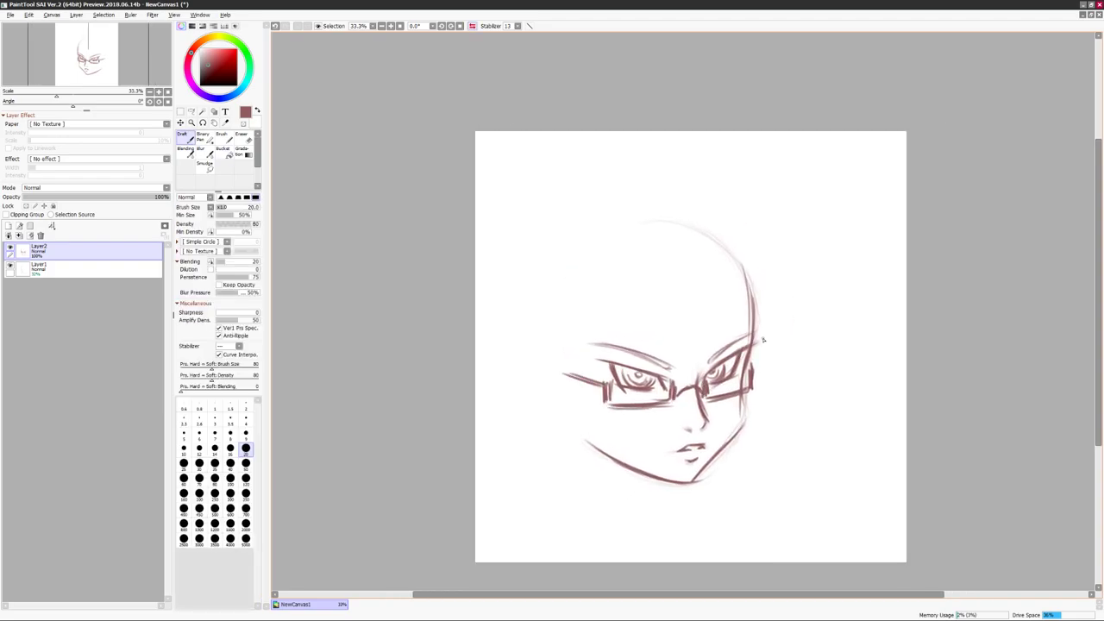
key(ctrl+z)
key(ctrl+z)
Sketch the fringe as long strands sweeping from the parting to a point beyond the near side of the face.
drag(712, 222, 642, 379)
mouse_move(670, 226)
mouse_down()
mouse_move(629, 383)
mouse_move(513, 297)
mouse_up()
drag(700, 266, 527, 336)
drag(716, 207, 473, 292)
drag(473, 292, 526, 345)
mouse_move(707, 228)
mouse_down()
mouse_move(614, 369)
mouse_move(669, 280)
mouse_up()
key(e)
key(b)
Draw pointed fringe strands falling between the eyes and along the far temple, and adjust the sketch with a transform.
mouse_move(673, 229)
mouse_down()
mouse_move(643, 310)
mouse_move(673, 362)
mouse_up()
drag(669, 255, 638, 353)
key(e)
key(h)
key(h)
key(b)
drag(617, 278, 633, 386)
drag(724, 272, 588, 347)
key(ctrl+t)
drag(703, 250, 681, 320)
key(Return)
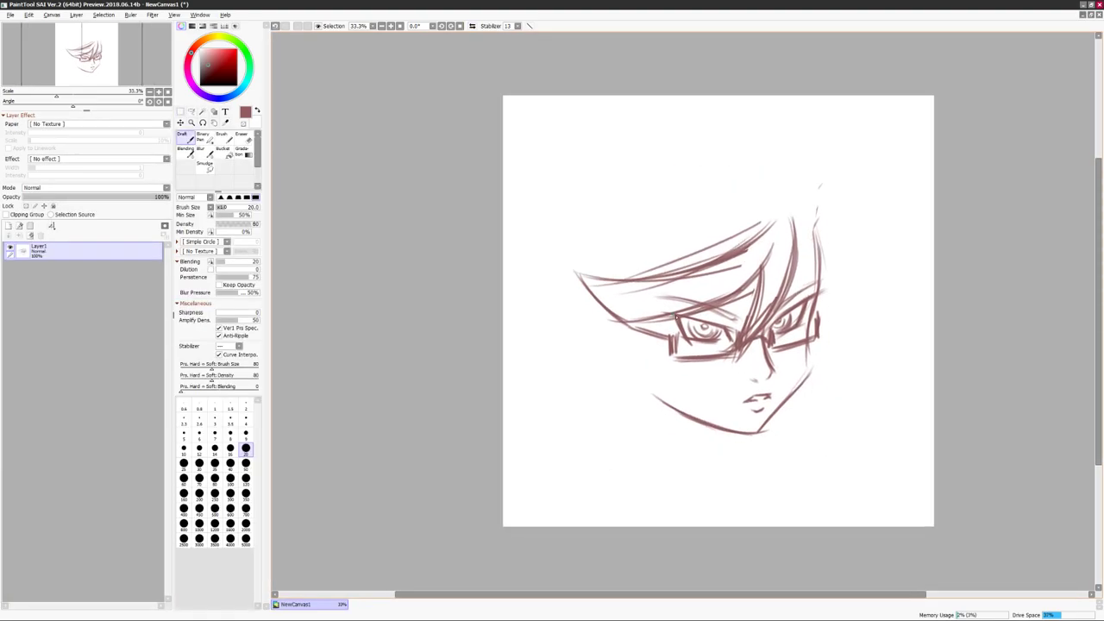
Draw long, pointed side locks hanging past the jaw on both sides of the face.
drag(621, 336, 642, 479)
key(ctrl+z)
drag(664, 332, 677, 457)
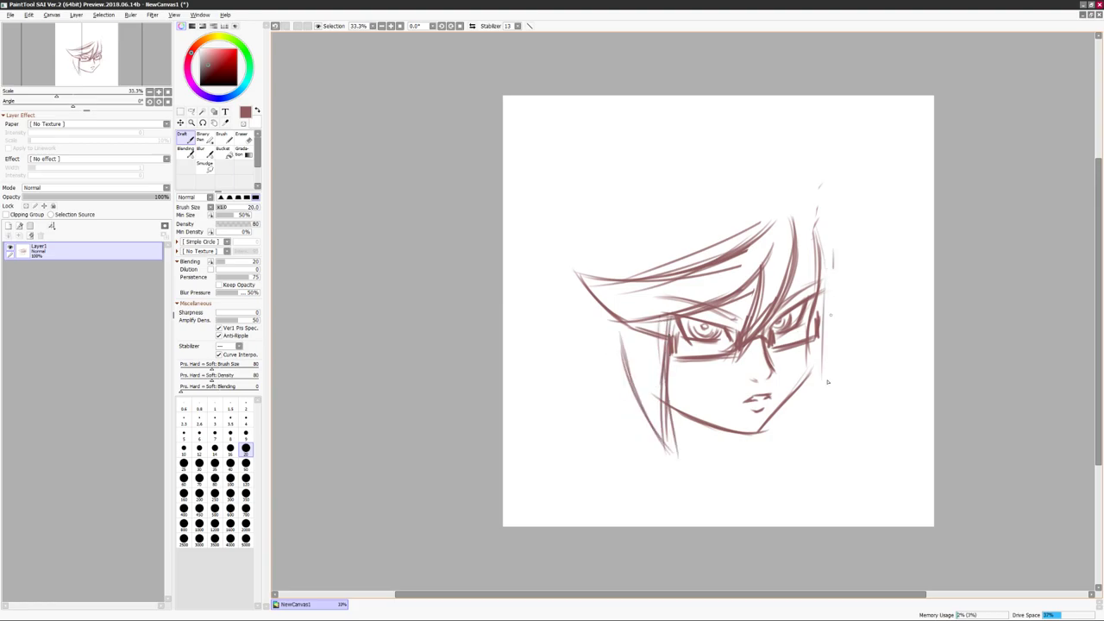
drag(815, 250, 827, 470)
drag(622, 332, 653, 489)
drag(830, 327, 802, 462)
Sketch the neck and throat lines below the chin and adjust the drawing with a transform.
drag(717, 433, 735, 510)
drag(695, 461, 731, 511)
drag(733, 448, 750, 502)
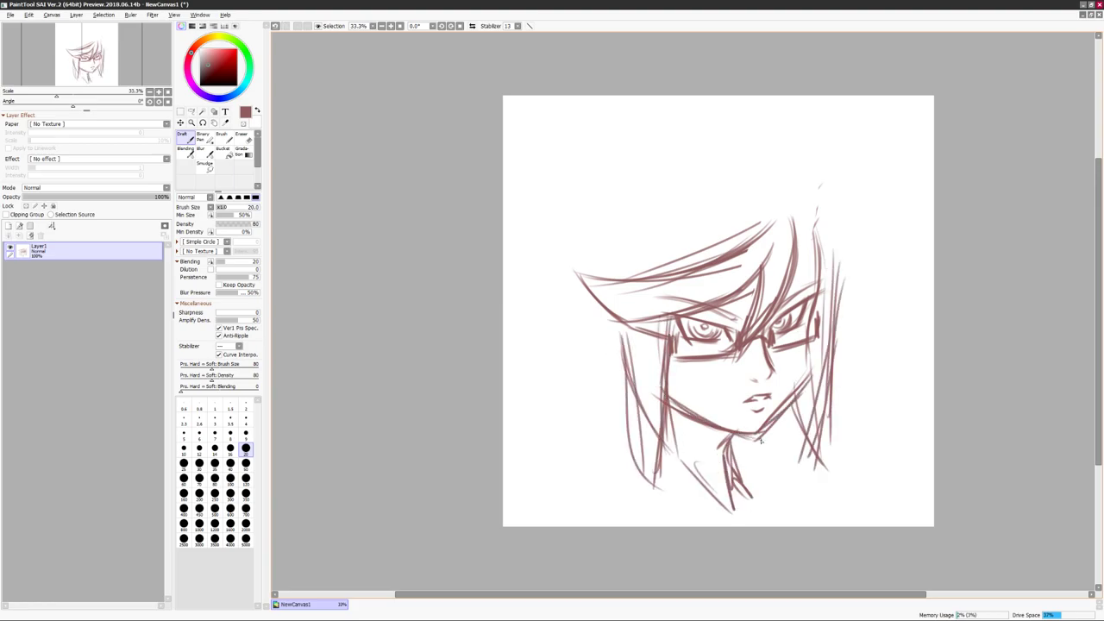
key(ctrl+t)
key(Return)
Draw a tall, pointed horn rising from the forehead above the hair parting.
drag(713, 223, 752, 148)
drag(733, 207, 801, 93)
drag(767, 211, 813, 95)
drag(712, 178, 745, 233)
drag(787, 185, 764, 219)
Outline the rounded crown and back of the hair around the head, behind the horn and down both sides.
drag(603, 371, 557, 286)
drag(563, 307, 762, 126)
drag(648, 160, 746, 142)
mouse_move(781, 158)
mouse_down()
mouse_move(831, 216)
mouse_move(817, 345)
mouse_up()
drag(559, 312, 623, 402)
key(h)
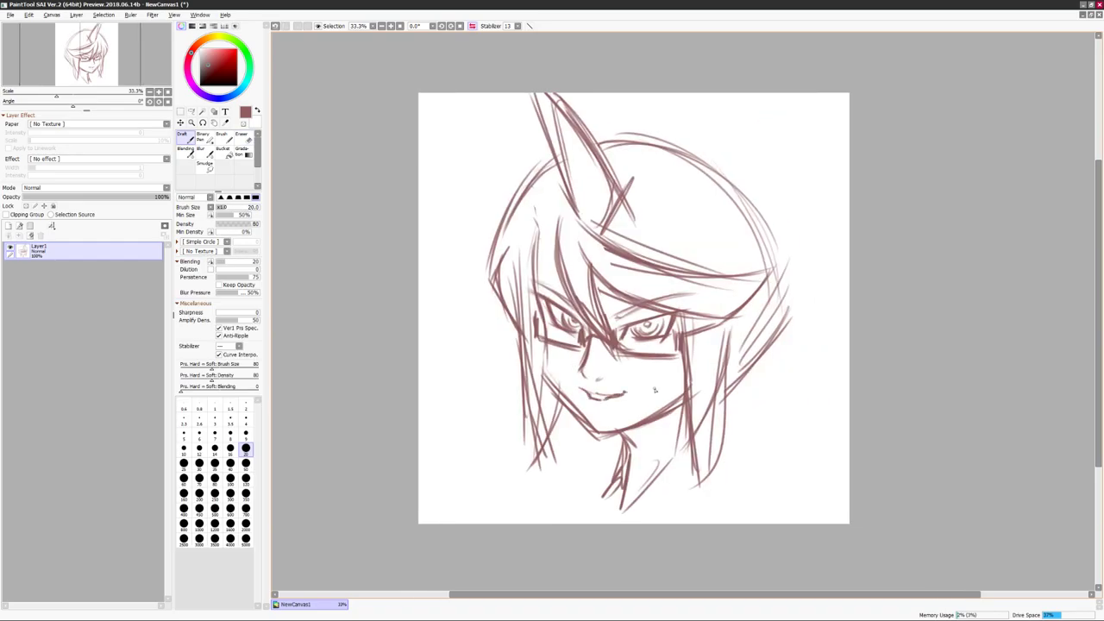
Sketch a pointed ear behind the near side lock and rework the strands around it, erasing excess lines.
key(h)
key(h)
drag(776, 348, 838, 321)
mouse_move(770, 328)
mouse_down()
mouse_move(778, 365)
mouse_move(739, 377)
mouse_move(742, 471)
mouse_up()
drag(719, 344, 735, 466)
key(e)
mouse_move(740, 483)
mouse_down()
mouse_move(739, 368)
mouse_move(733, 458)
mouse_up()
key(n)
Thicken both side locks with extra strands and extend the hair outline on the far side of the head.
drag(766, 333, 739, 486)
drag(583, 285, 554, 436)
drag(750, 400, 740, 491)
drag(552, 379, 592, 449)
drag(609, 173, 536, 276)
mouse_move(640, 233)
mouse_down()
mouse_move(811, 152)
mouse_move(824, 311)
mouse_move(759, 428)
mouse_up()
Scale the whole head sketch down with a transform to leave free canvas around it.
key(ctrl+t)
drag(840, 98, 759, 231)
drag(655, 362, 690, 305)
key(Return)
Strengthen the lines of the horn, the top of the hair and the far side strands.
drag(614, 169, 660, 250)
drag(721, 226, 652, 219)
drag(591, 264, 572, 322)
drag(602, 279, 583, 330)
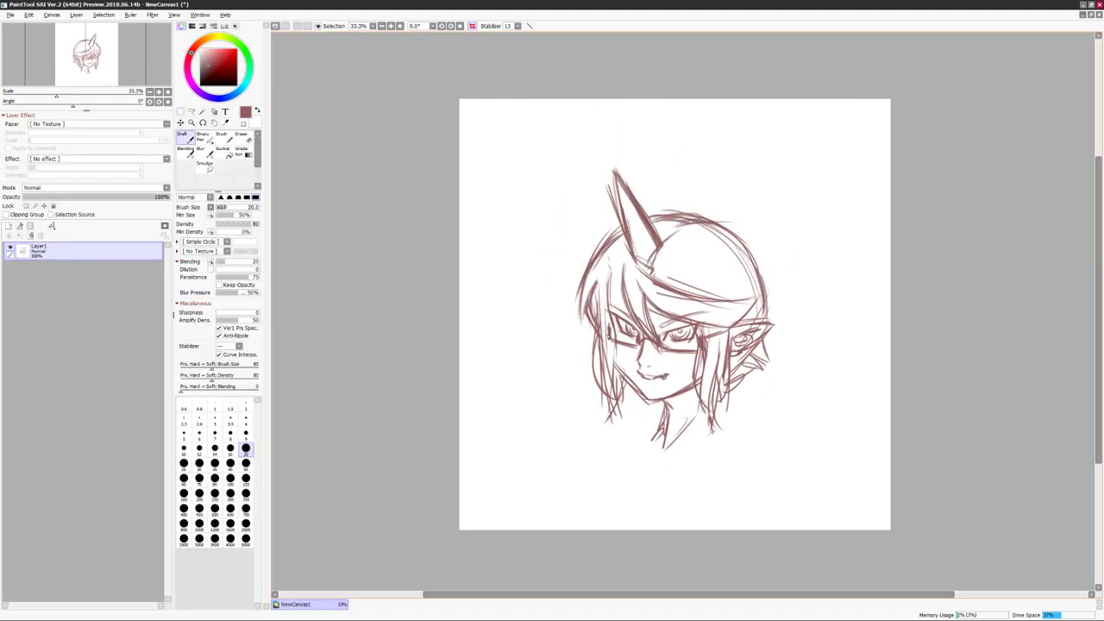
key(h)
key(h)
Sketch the outline of a large spiky ponytail arching from the crown and falling down behind the back.
drag(687, 391, 712, 374)
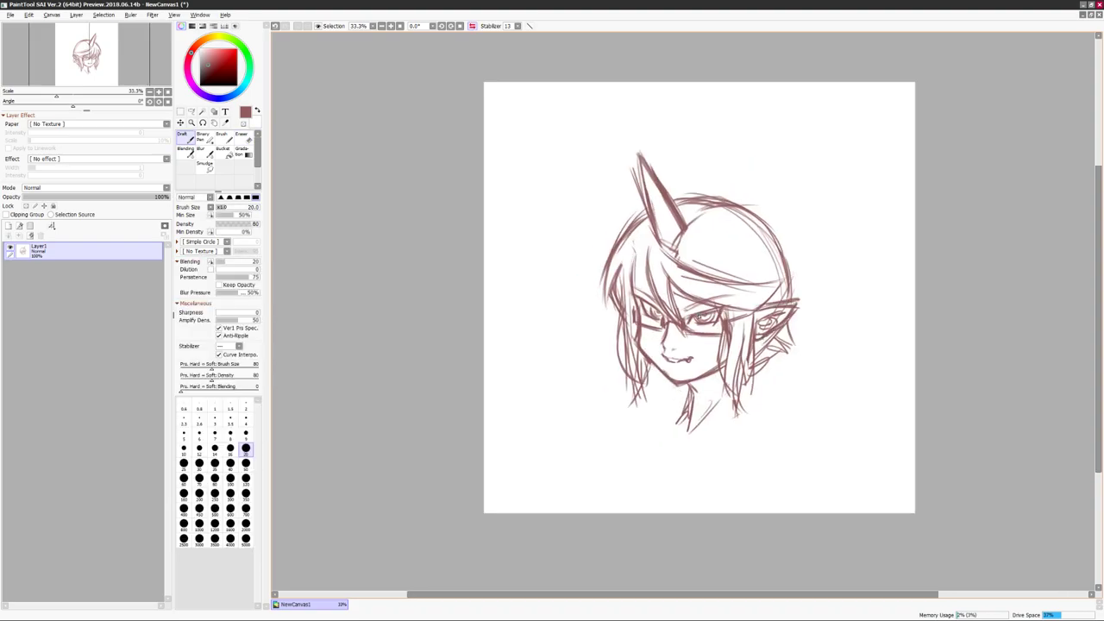
drag(866, 253, 860, 249)
drag(819, 207, 784, 250)
mouse_move(673, 241)
mouse_down()
mouse_move(786, 167)
mouse_move(712, 215)
mouse_move(781, 145)
mouse_up()
key(ctrl+z)
drag(709, 245, 862, 185)
mouse_move(756, 239)
mouse_down()
mouse_move(834, 259)
mouse_move(848, 419)
mouse_up()
drag(802, 325, 854, 439)
drag(820, 362, 776, 528)
drag(715, 401, 768, 548)
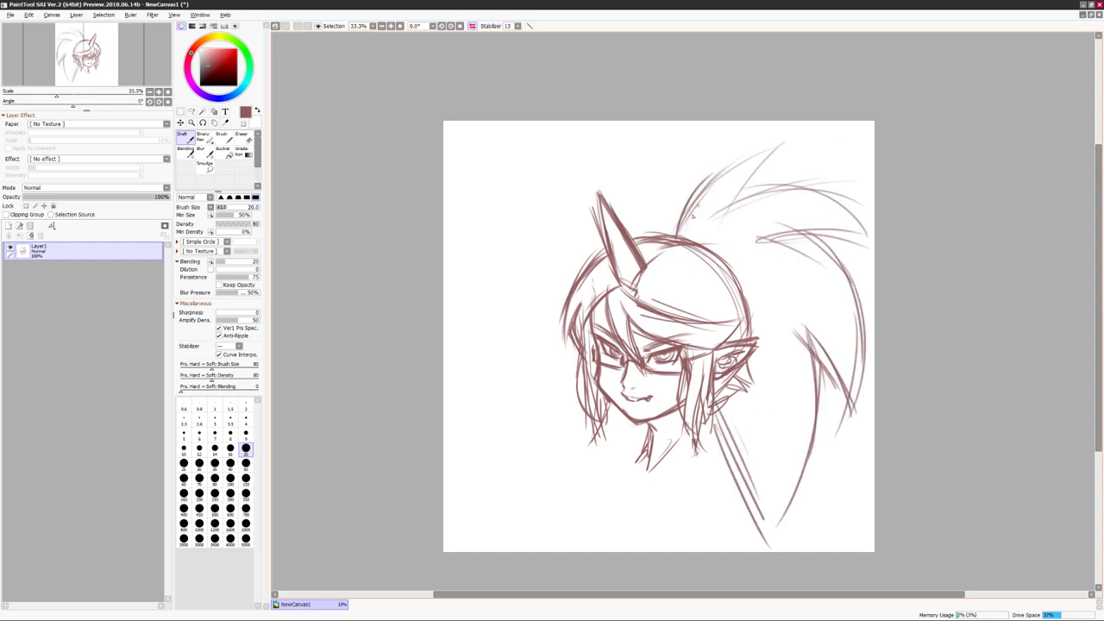
Darken the ponytail's arching outline and add long hair strands falling behind the ear.
drag(677, 233, 772, 161)
drag(728, 205, 835, 185)
mouse_move(863, 186)
mouse_down()
mouse_move(823, 237)
mouse_move(859, 294)
mouse_up()
drag(806, 249, 845, 418)
drag(742, 284, 776, 426)
drag(771, 293, 759, 509)
drag(759, 405, 737, 522)
Sketch the shirt collar around the neck and the near shoulder with its upper arm.
scroll(628, 355, down, 1)
mouse_move(640, 355)
mouse_down()
mouse_move(654, 353)
mouse_move(620, 349)
mouse_move(651, 353)
mouse_up()
key(h)
key(h)
drag(911, 277, 961, 264)
mouse_move(685, 383)
mouse_down()
mouse_move(695, 436)
mouse_move(751, 390)
mouse_up()
drag(690, 379, 671, 428)
key(h)
mouse_move(595, 363)
mouse_down()
mouse_move(569, 427)
mouse_move(651, 478)
mouse_up()
key(e)
mouse_move(707, 379)
mouse_down()
mouse_move(647, 395)
mouse_move(701, 461)
mouse_up()
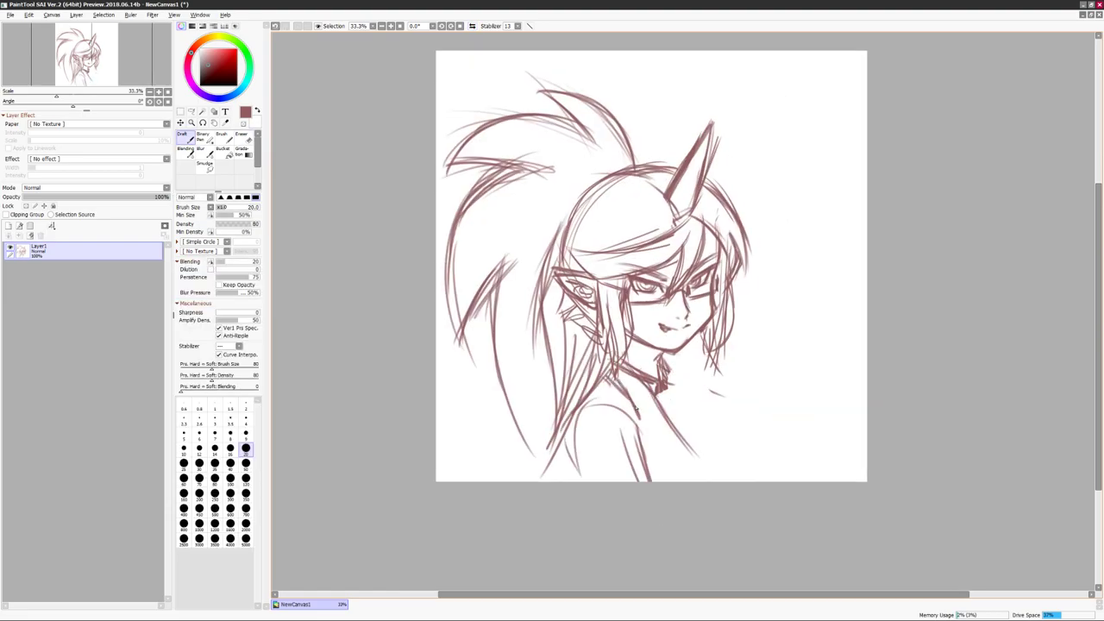
Draw the tie and angular jacket lapels down the chest below the collar.
drag(655, 422, 700, 476)
mouse_move(669, 379)
mouse_down()
mouse_move(684, 398)
mouse_move(702, 481)
mouse_up()
drag(711, 396, 702, 481)
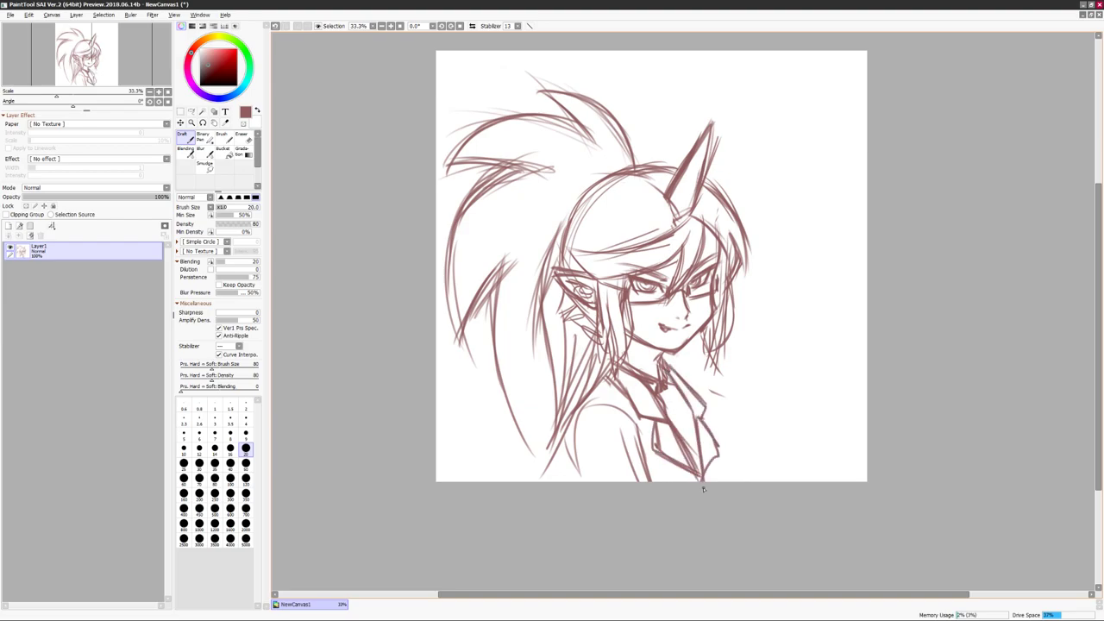
Reposition the whole character sketch on the canvas with the Move tool and refine its fit with a transform.
key(h)
key(h)
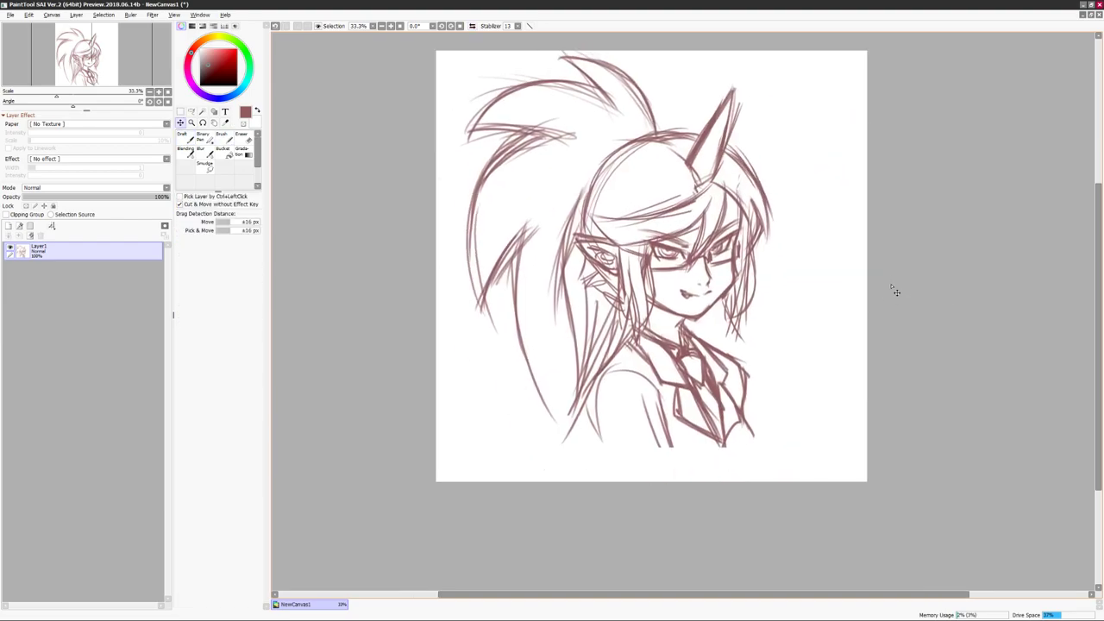
key(h)
drag(733, 396, 664, 379)
key(ctrl+t)
key(Return)
key(ctrl+d)
key(h)
key(n)
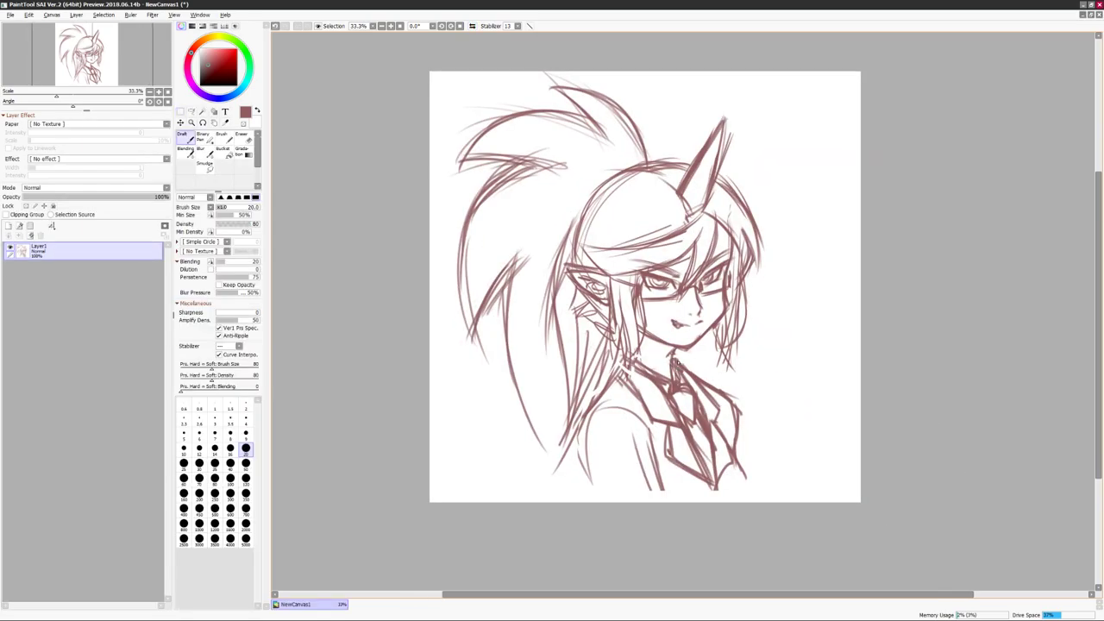
Rework the hair lines around the fringe and the base of the horn, erasing excess lines.
key(h)
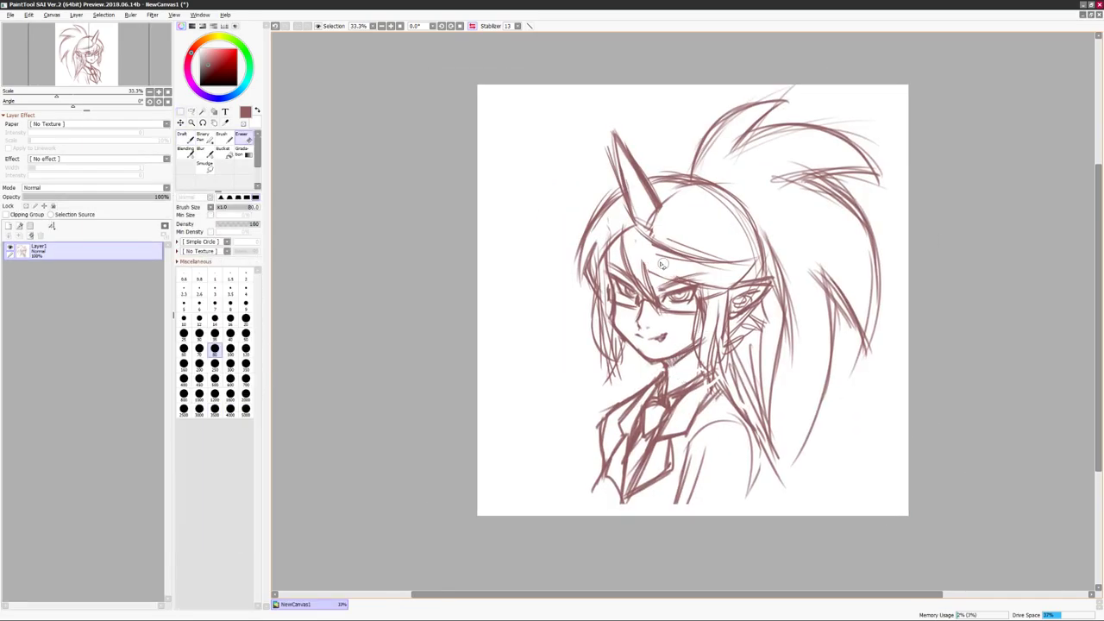
key(h)
drag(670, 304, 628, 350)
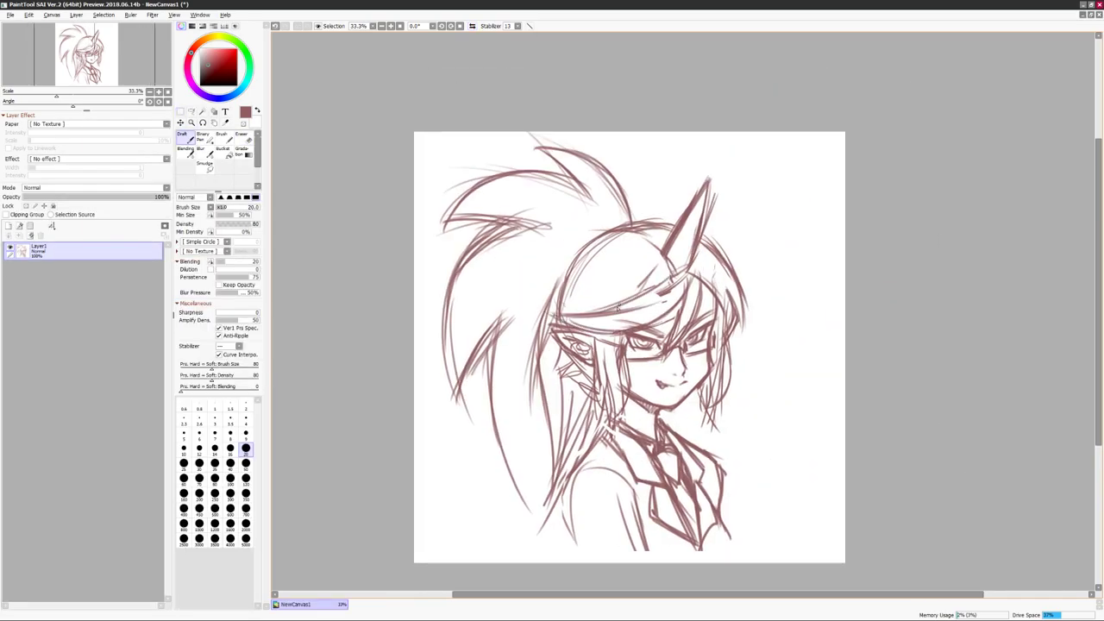
drag(653, 240, 671, 248)
Add fold lines to the near sleeve and erase the lapels on the chest below the collar.
drag(570, 497, 586, 471)
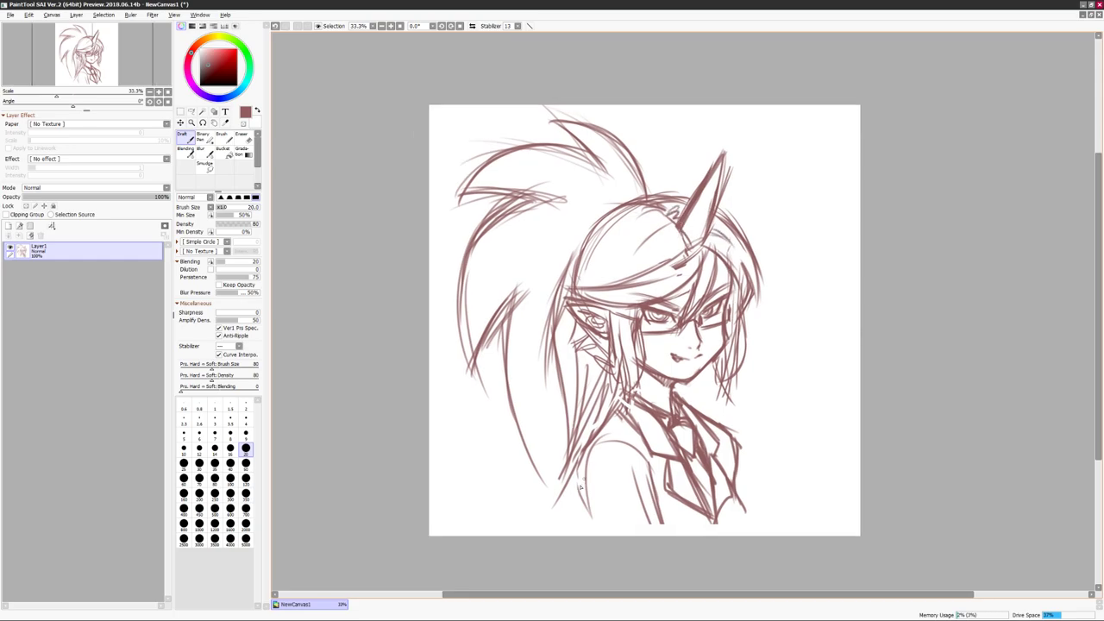
mouse_move(726, 447)
mouse_down()
mouse_move(746, 505)
mouse_move(733, 525)
mouse_up()
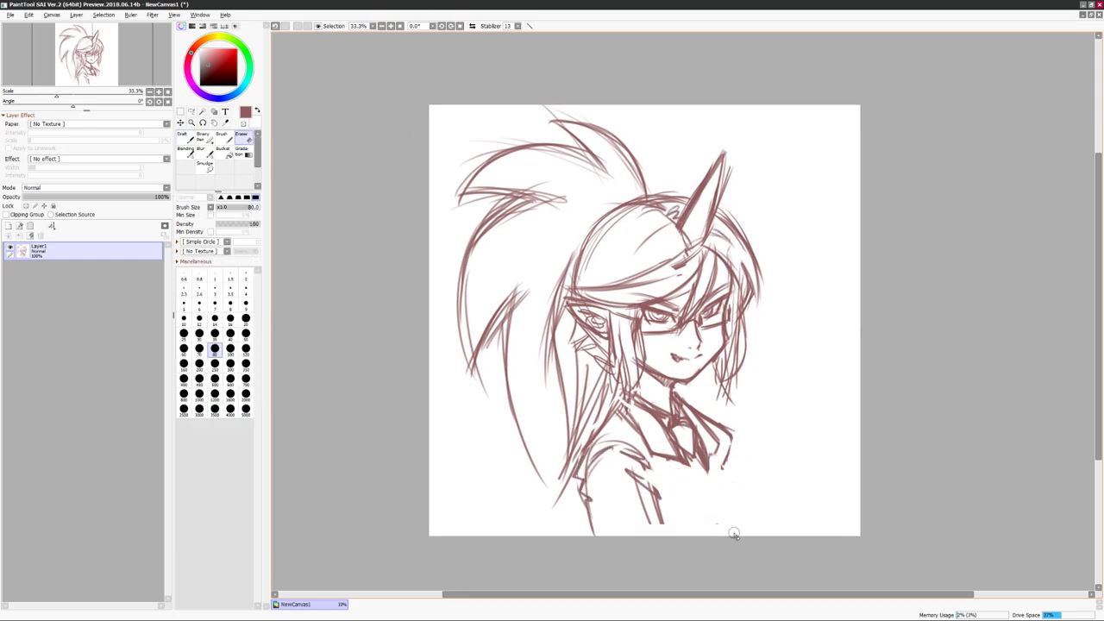
Redraw the chest below the collar with curved lapel edges, round coat buttons and the outline of the far arm.
drag(643, 355, 627, 427)
drag(716, 413, 737, 388)
drag(752, 451, 699, 430)
mouse_move(678, 416)
mouse_down()
mouse_move(680, 451)
mouse_move(748, 457)
mouse_up()
drag(734, 414, 757, 457)
key(h)
drag(617, 441, 598, 507)
key(h)
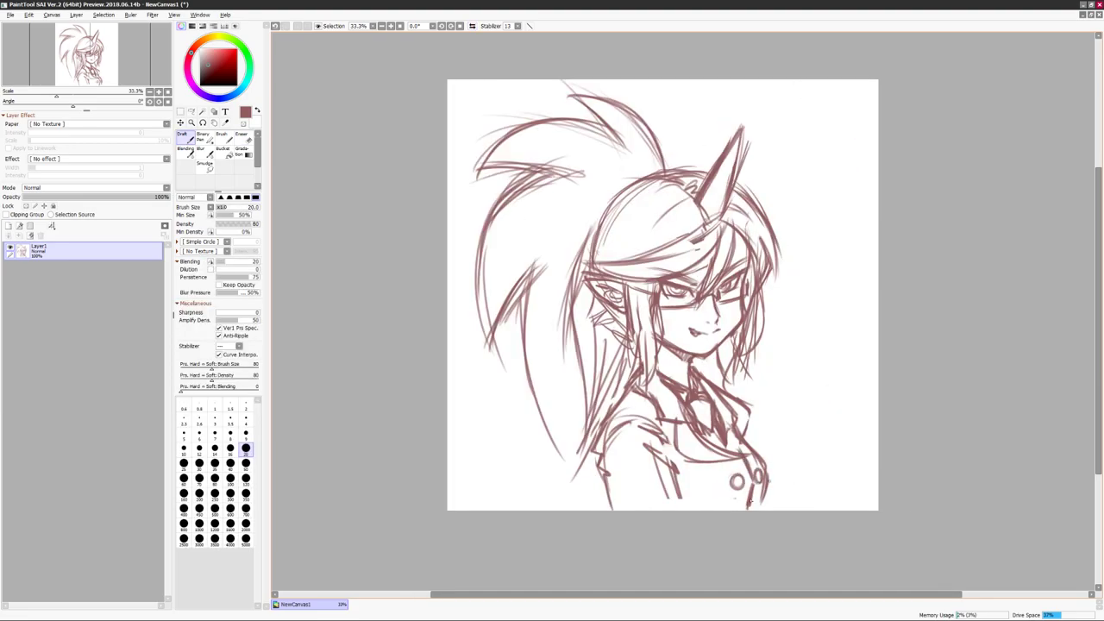
Strengthen the far edge of the coat and add angular fold lines along the near sleeve.
drag(734, 403, 766, 466)
drag(676, 457, 671, 509)
mouse_move(664, 418)
mouse_down()
mouse_move(604, 453)
mouse_move(686, 509)
mouse_up()
drag(664, 450, 681, 507)
key(h)
Hatch shading into the collar, around the tie and across the chest panel beneath it.
key(h)
drag(690, 431, 709, 460)
mouse_move(645, 377)
mouse_down()
mouse_move(658, 407)
mouse_move(683, 417)
mouse_up()
drag(704, 382, 715, 404)
mouse_move(719, 397)
mouse_down()
mouse_move(738, 432)
mouse_move(716, 462)
mouse_up()
Select the head with a freeform lasso and adjust its placement above the collar.
key(a)
drag(815, 257, 727, 406)
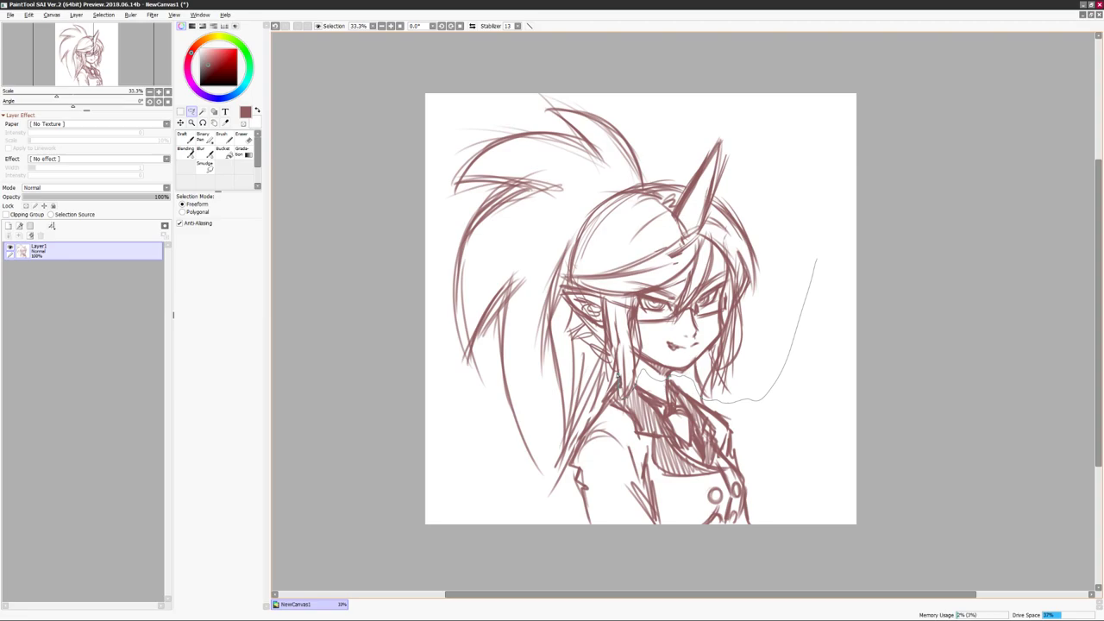
drag(618, 374, 595, 259)
drag(726, 258, 726, 244)
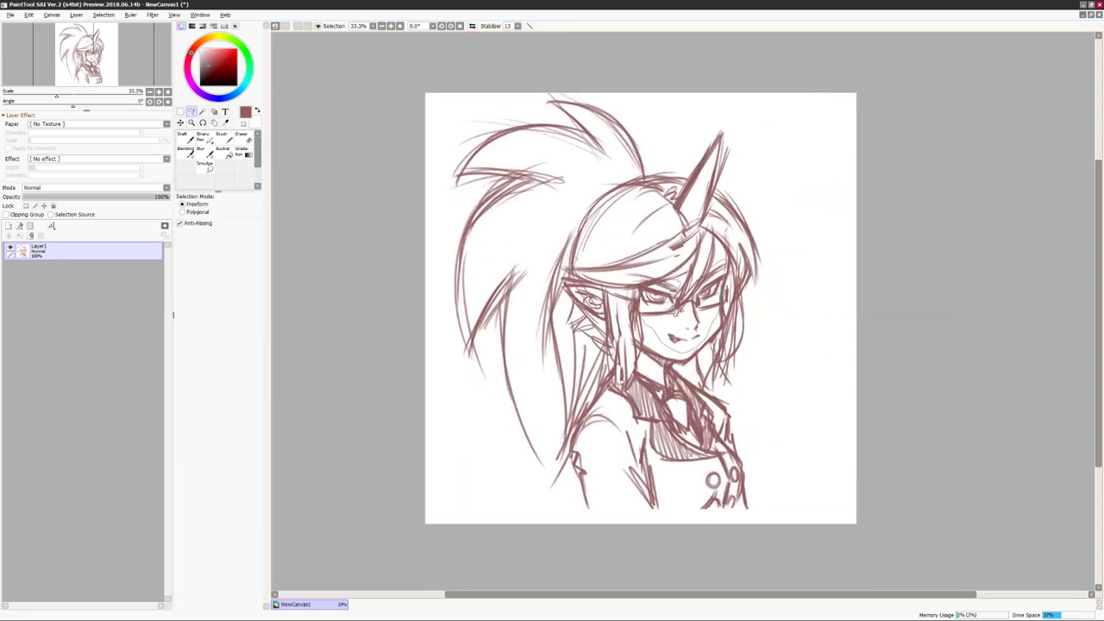
Lower the opacity of the rough sketch layer and add a new layer above it for cleaner linework.
key(h)
drag(162, 197, 104, 196)
click(8, 235)
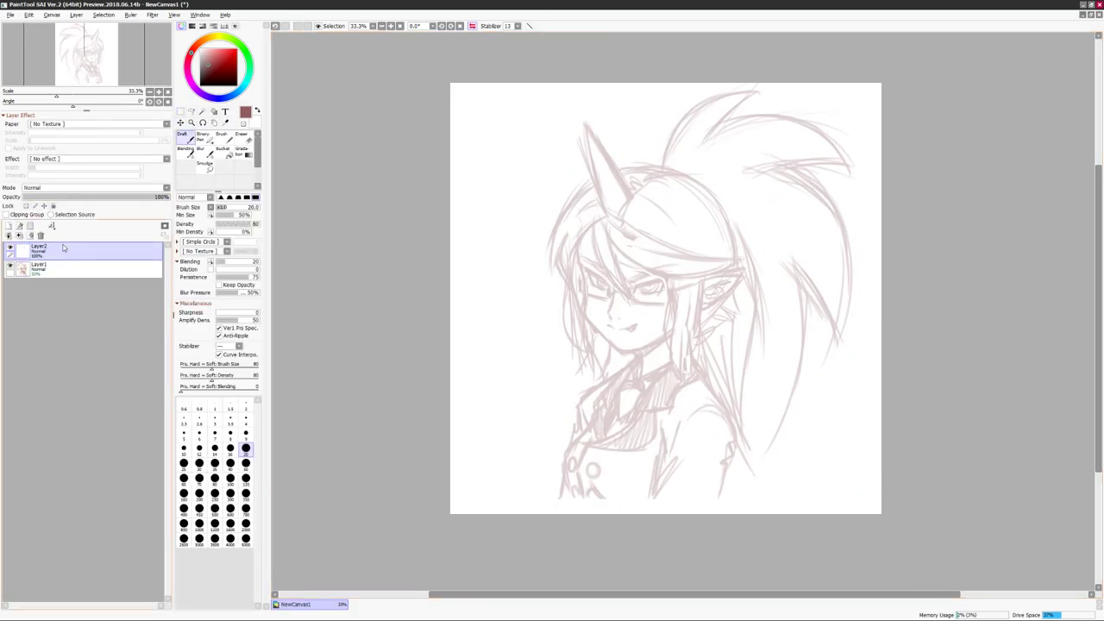
Trace the face outline, the central fringe strand and the eyelids over the faded sketch.
drag(595, 245, 604, 309)
drag(659, 364, 690, 346)
drag(688, 281, 757, 295)
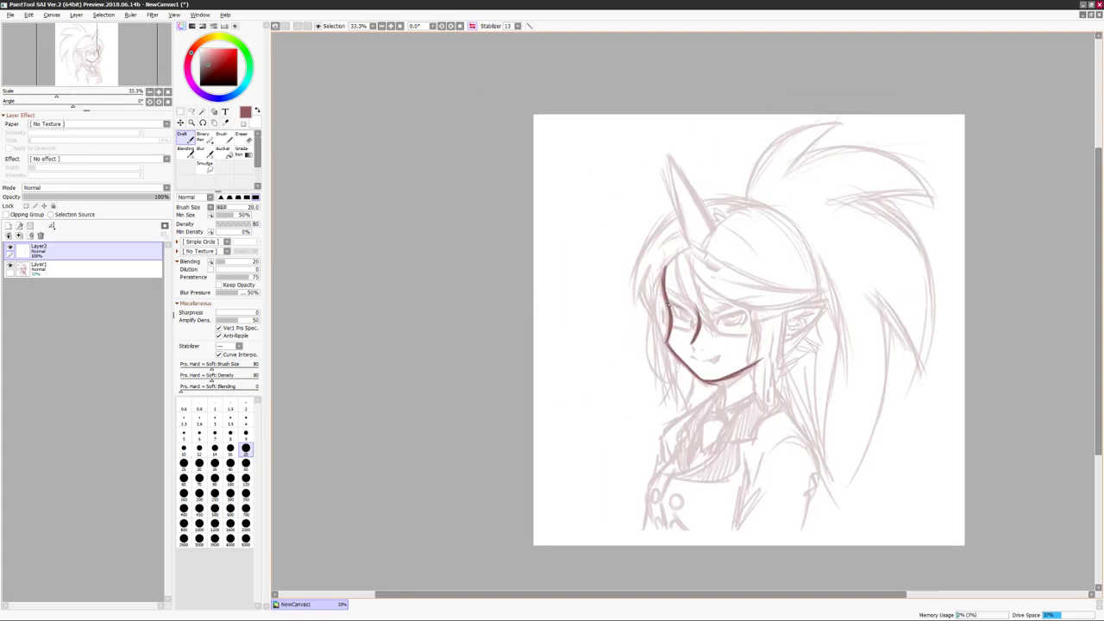
key(h)
mouse_move(609, 312)
mouse_down()
mouse_move(655, 324)
mouse_move(626, 326)
mouse_move(641, 309)
mouse_move(748, 337)
mouse_up()
Refine the eyes with ringed irises and add the small nose mark, checking the face in mirrored view.
key(h)
key(h)
key(h)
key(h)
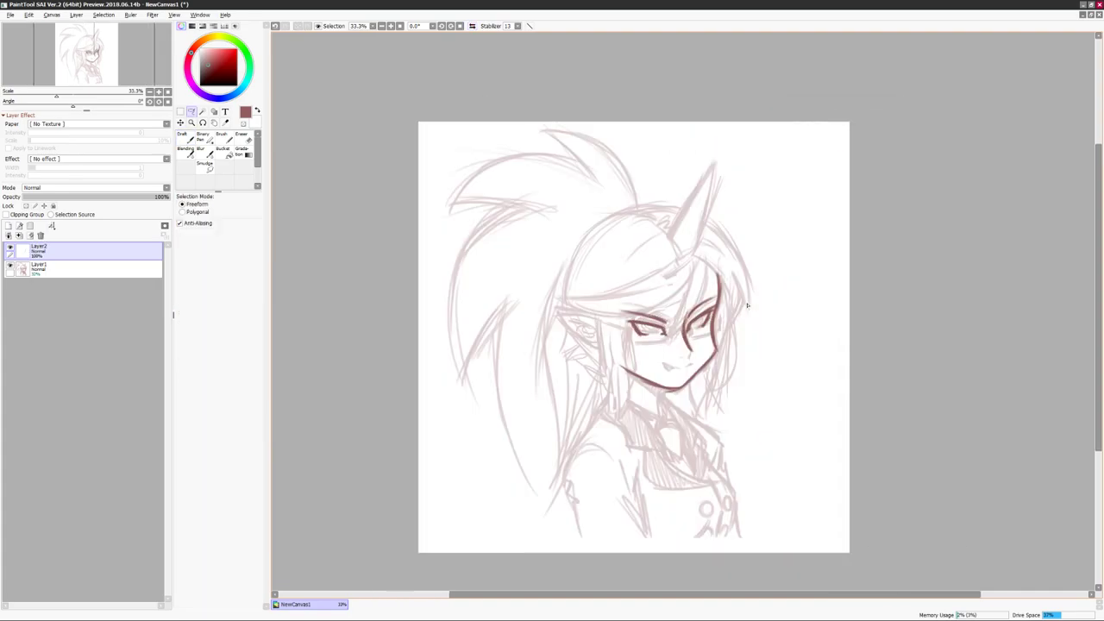
key(h)
drag(664, 317, 675, 327)
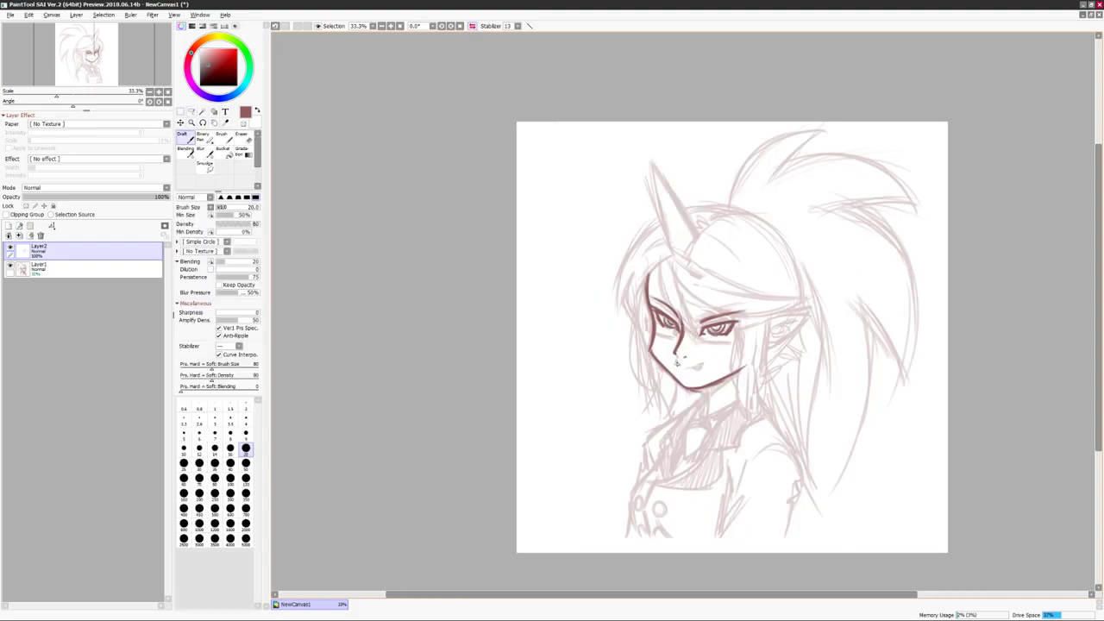
Draw the fanged mouth and the sweeping fringe strands across the forehead, erasing stray strokes.
drag(976, 227, 943, 234)
mouse_move(643, 263)
mouse_down()
mouse_move(638, 340)
mouse_move(637, 297)
mouse_move(520, 298)
mouse_move(625, 327)
mouse_up()
key(ctrl+z)
drag(527, 293, 624, 335)
key(e)
mouse_move(538, 275)
mouse_down()
mouse_move(654, 315)
mouse_move(643, 295)
mouse_up()
key(n)
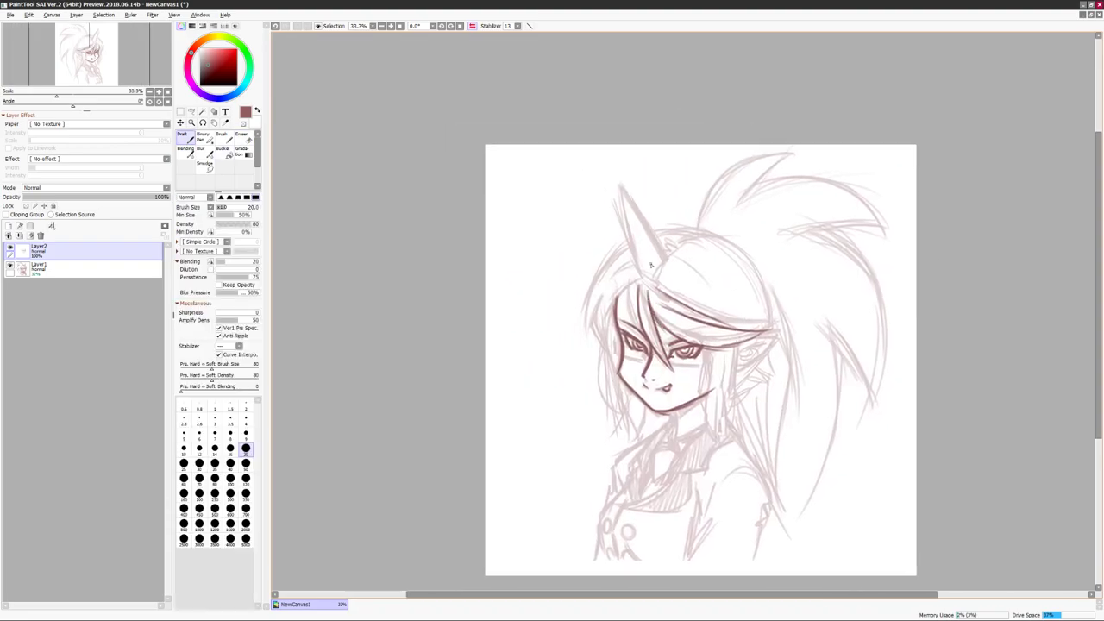
Draw the half-rim glasses below the eyes and fine-tune the drawn lines with a transform.
key(h)
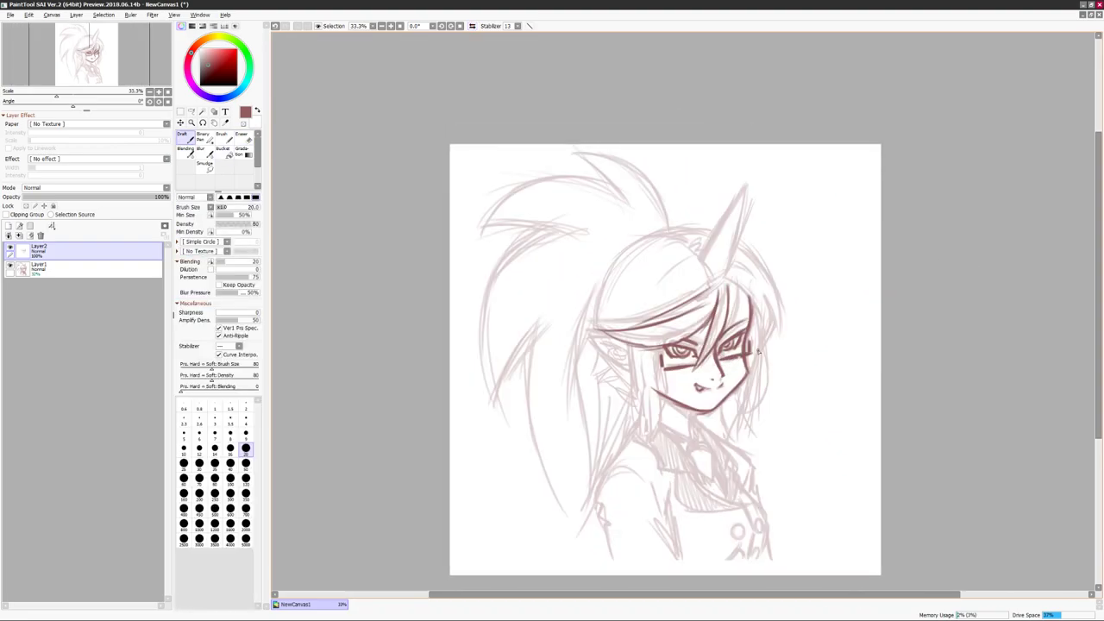
key(h)
key(ctrl+t)
drag(690, 345, 681, 338)
key(Return)
Draw the outer hair beside the horn and the pointed locks framing both sides of the face.
key(h)
key(h)
scroll(597, 292, down, 2)
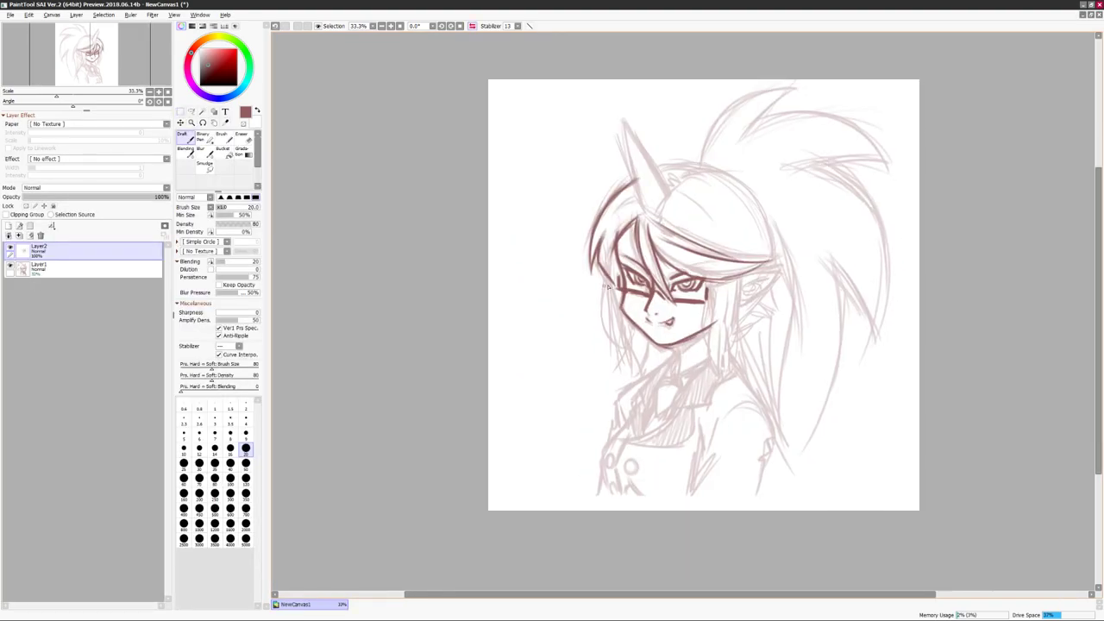
key(h)
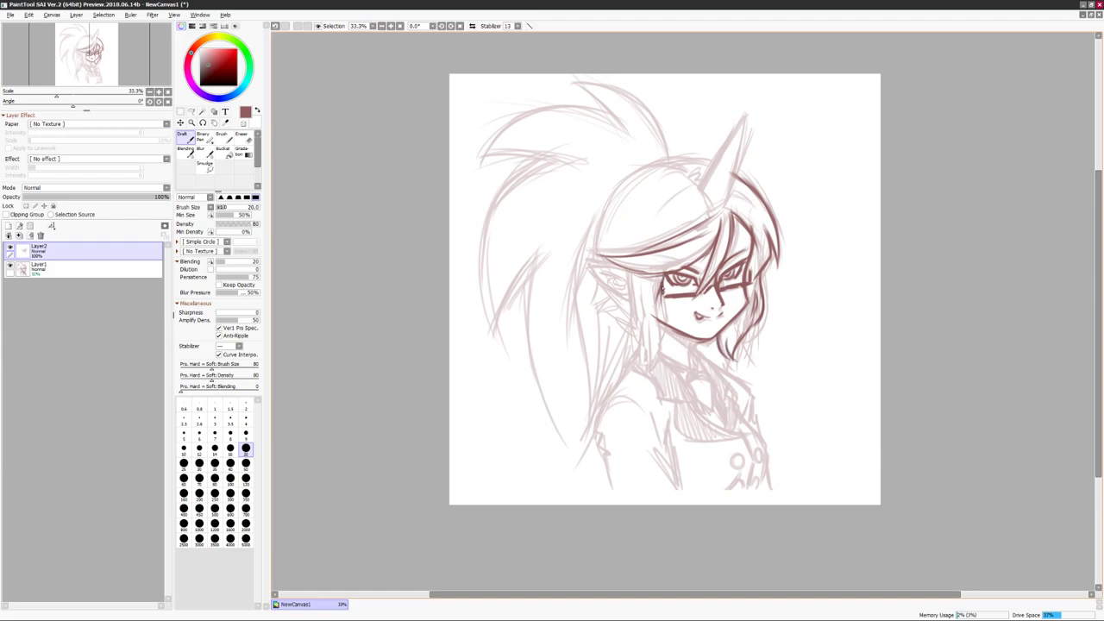
key(h)
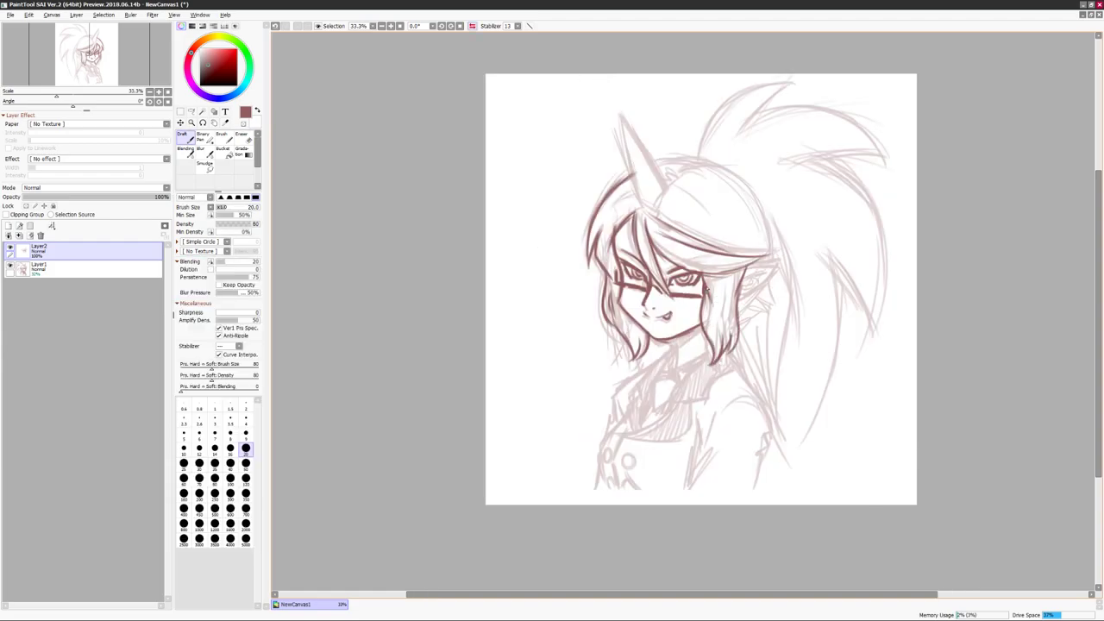
Draw the horn and the hairline behind it, and adjust the near side lock using a freeform selection.
scroll(718, 364, up, 2)
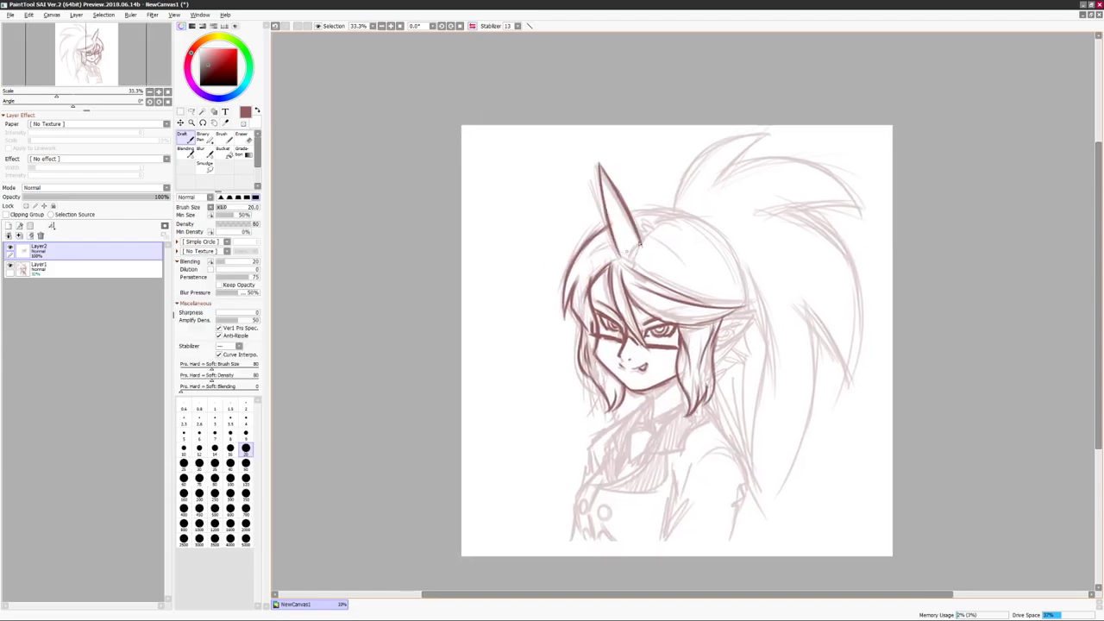
key(h)
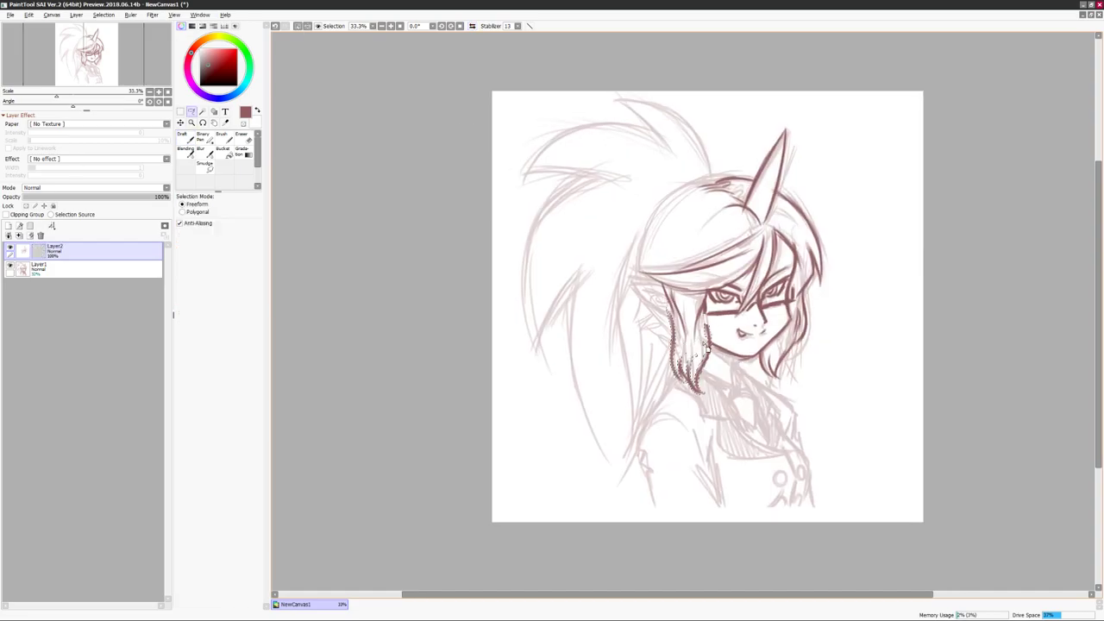
key(h)
Draw the pointed ear, the tufts behind it, the back of the head and the neck.
key(h)
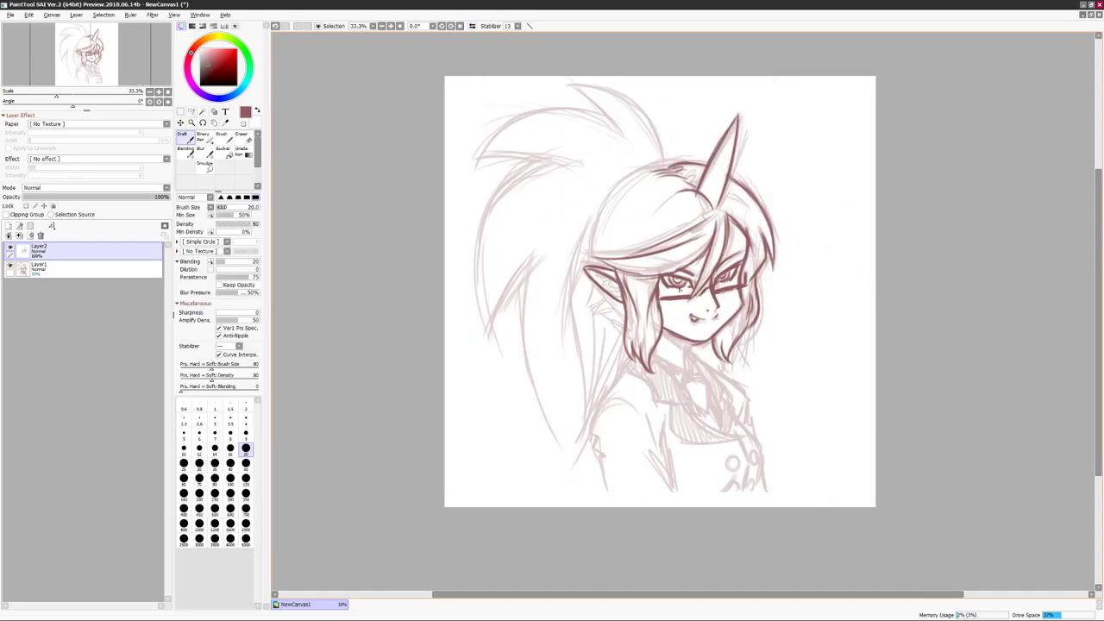
key(h)
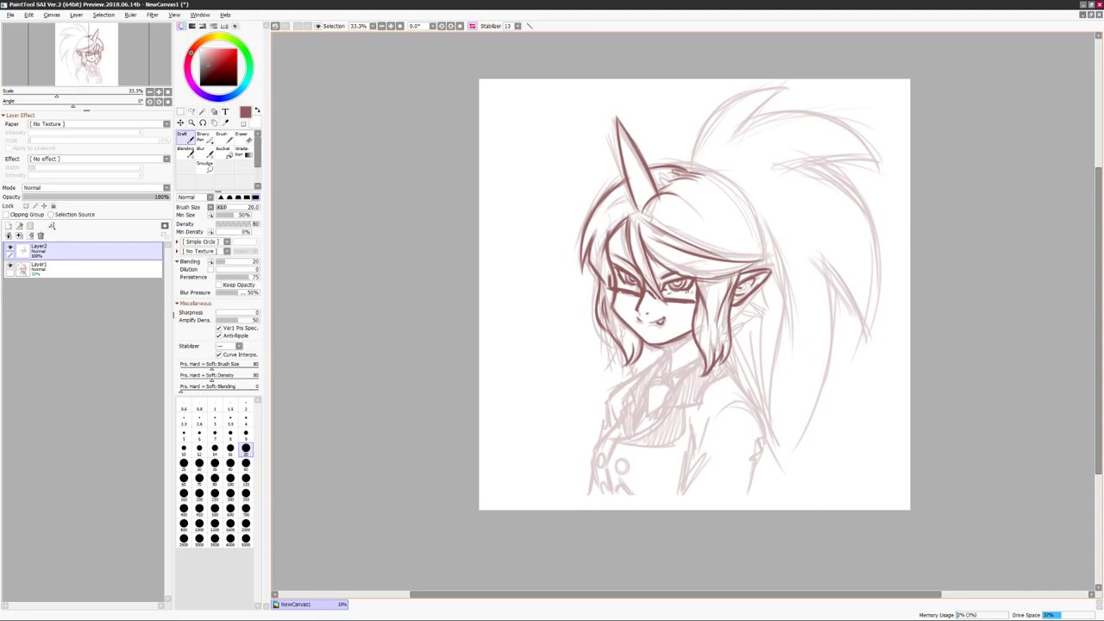
key(h)
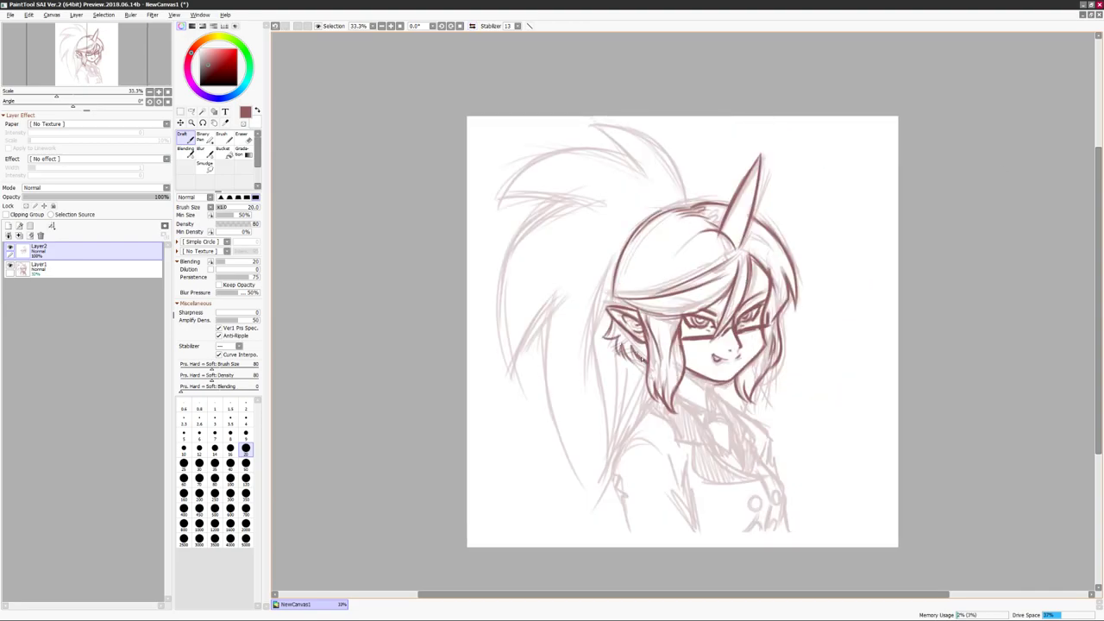
drag(837, 307, 857, 299)
key(h)
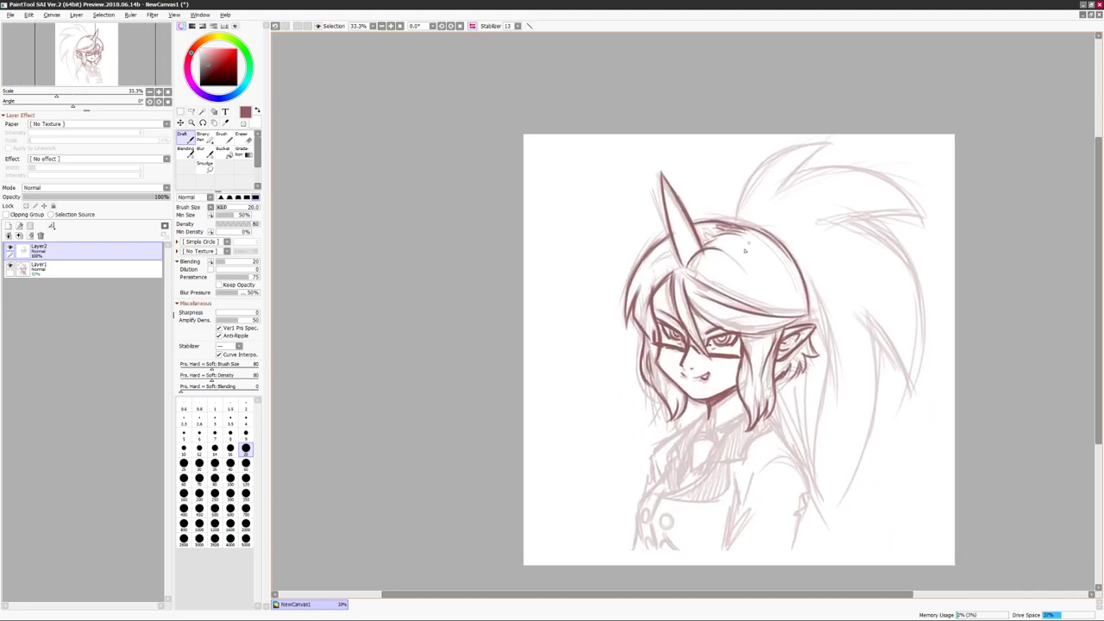
Trace the upper and outer ponytail spikes from the top of the head down to the sharp rear tip.
mouse_move(762, 245)
mouse_down()
mouse_move(761, 232)
mouse_move(742, 238)
mouse_move(811, 136)
mouse_up()
drag(757, 187, 894, 202)
drag(810, 160, 903, 207)
mouse_move(874, 207)
mouse_down()
mouse_move(906, 296)
mouse_move(887, 387)
mouse_up()
drag(841, 304, 880, 352)
drag(740, 206, 773, 202)
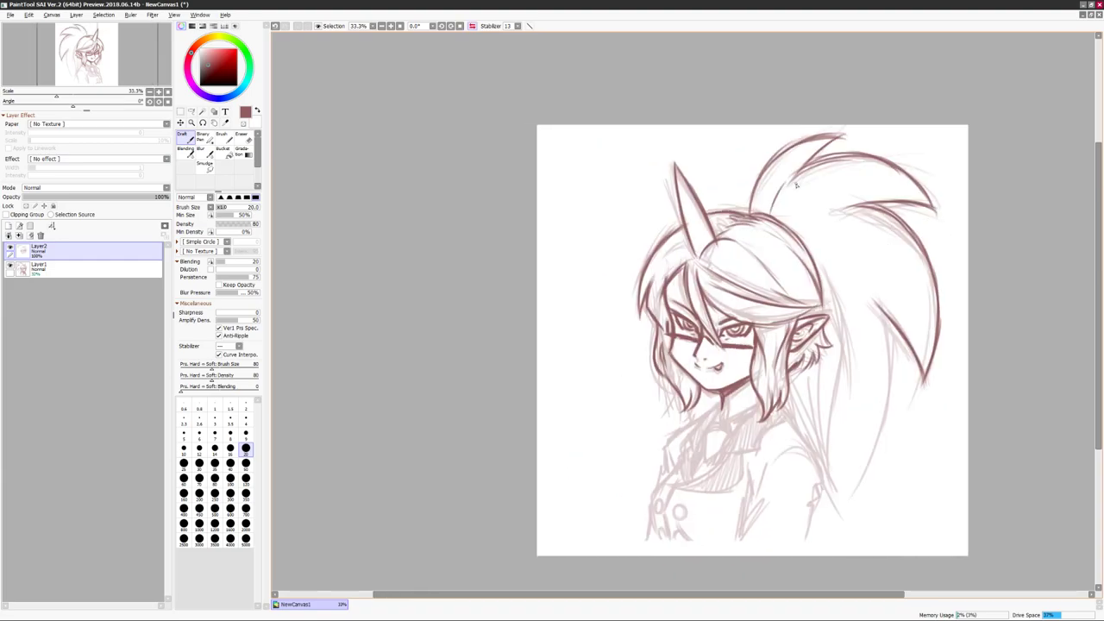
Draw the long lower ponytail strands tapering to a point at the canvas's lower edge, redoing one stroke.
mouse_move(865, 289)
mouse_down()
mouse_move(810, 240)
mouse_move(849, 436)
mouse_move(835, 479)
mouse_up()
key(ctrl+z)
drag(889, 303, 829, 543)
drag(890, 332, 854, 556)
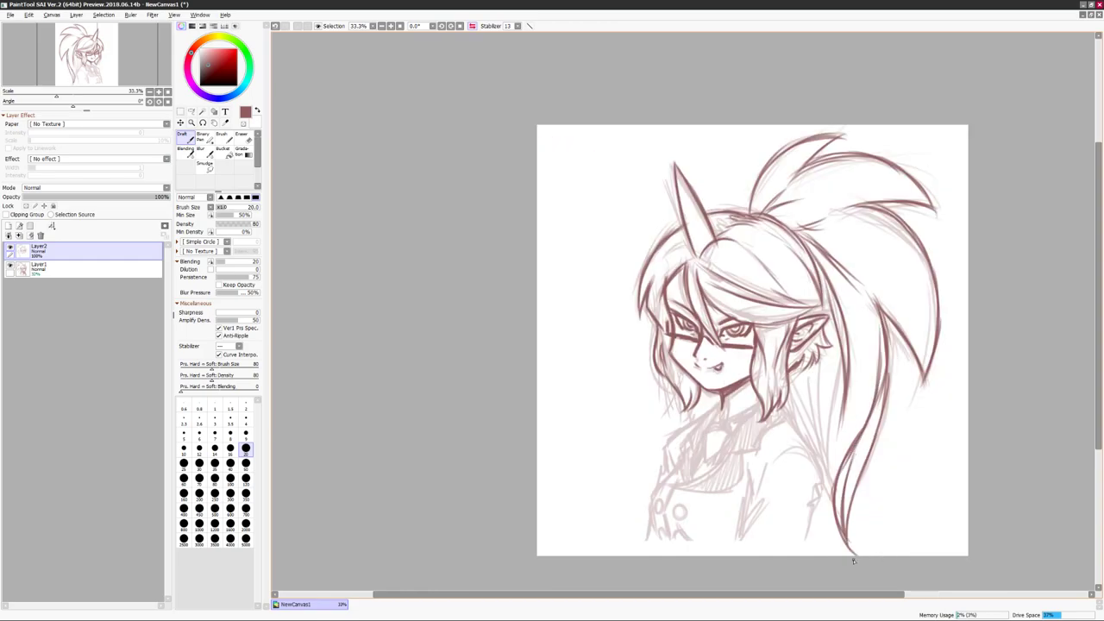
Try to ink the neckband, pointed collar, tie, shoulders and near sleeve over the sketched body.
key(h)
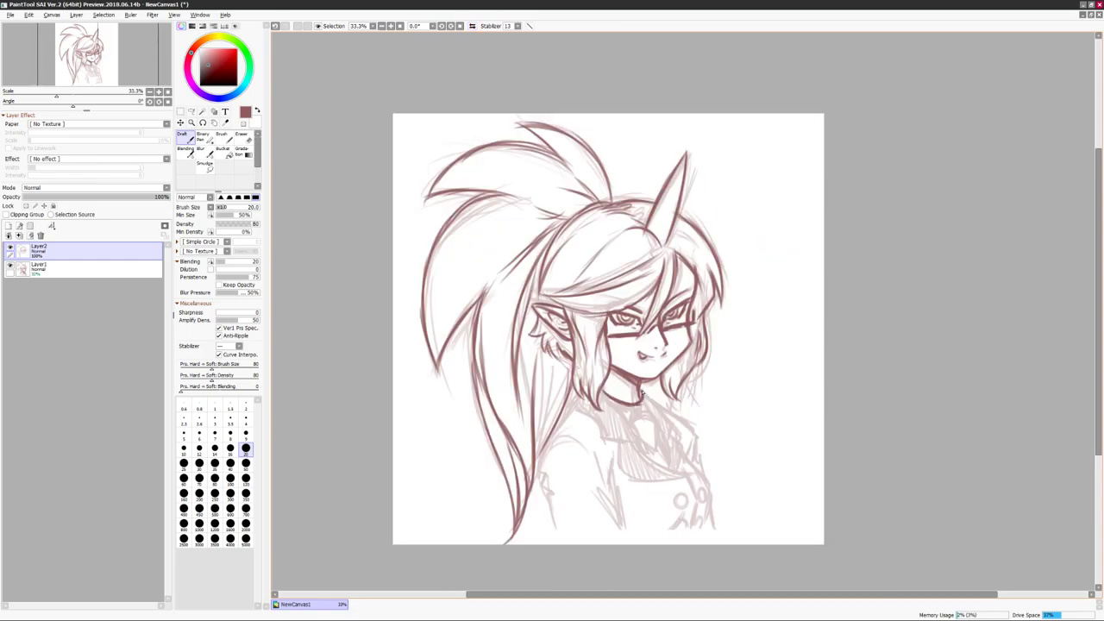
key(h)
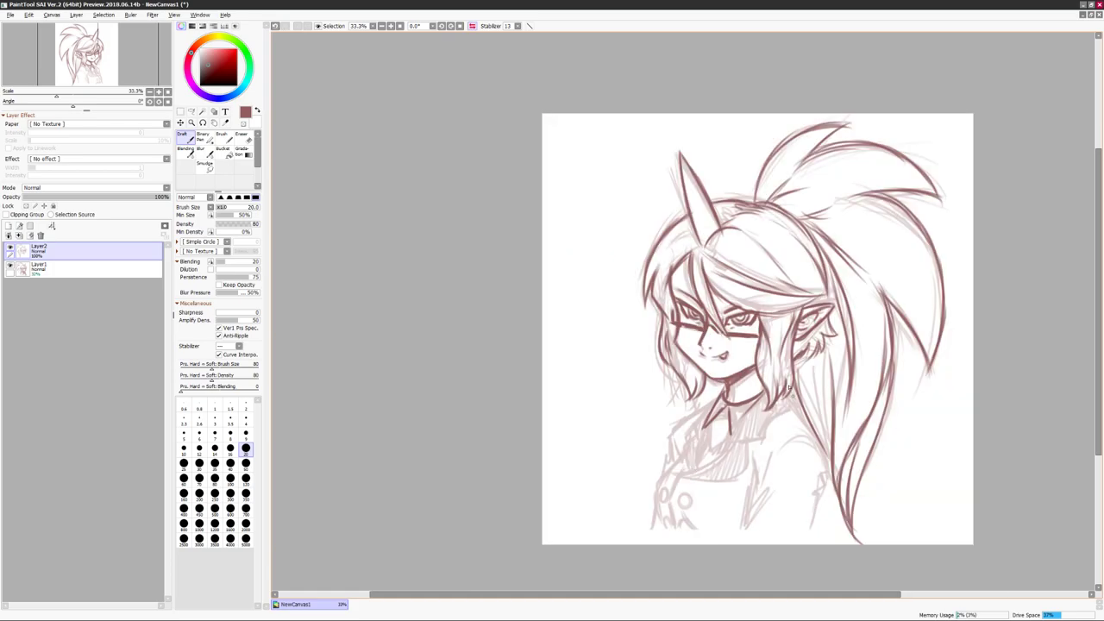
key(h)
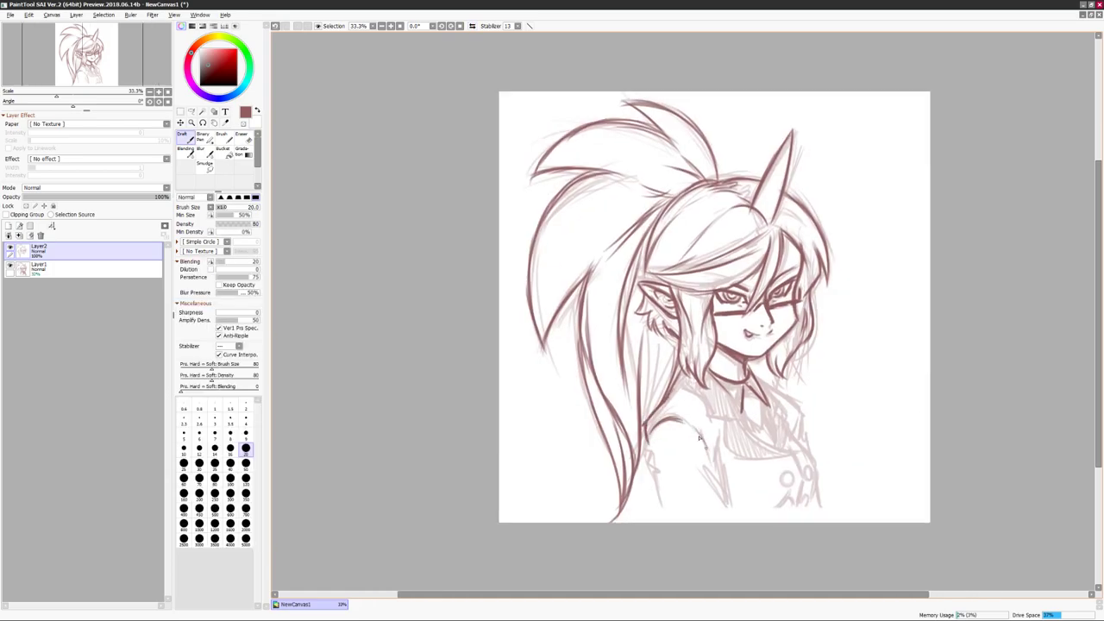
key(h)
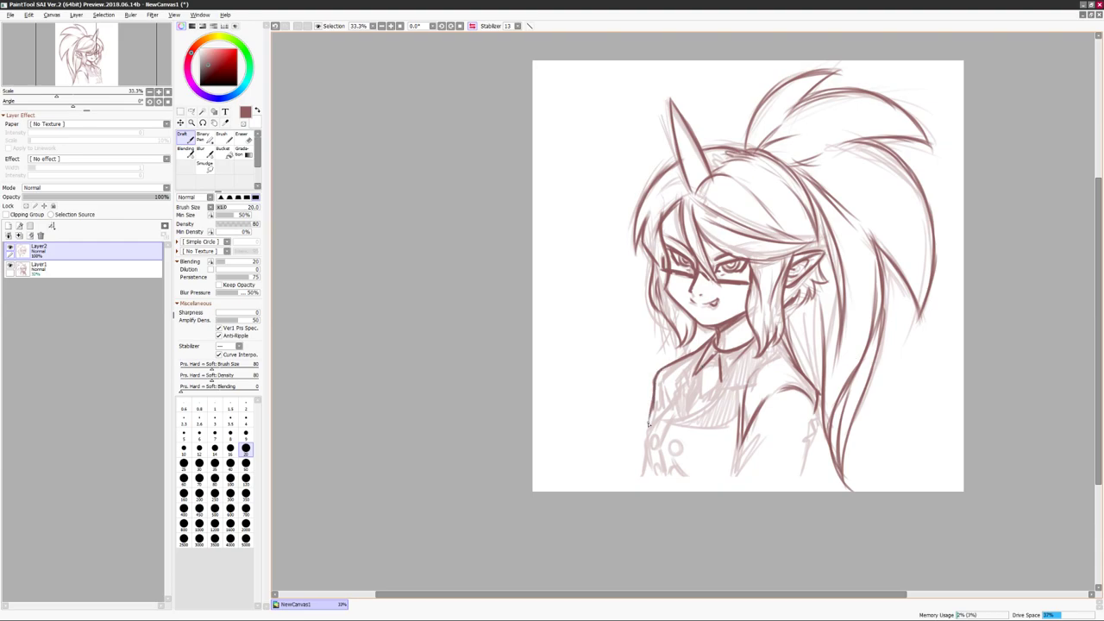
key(h)
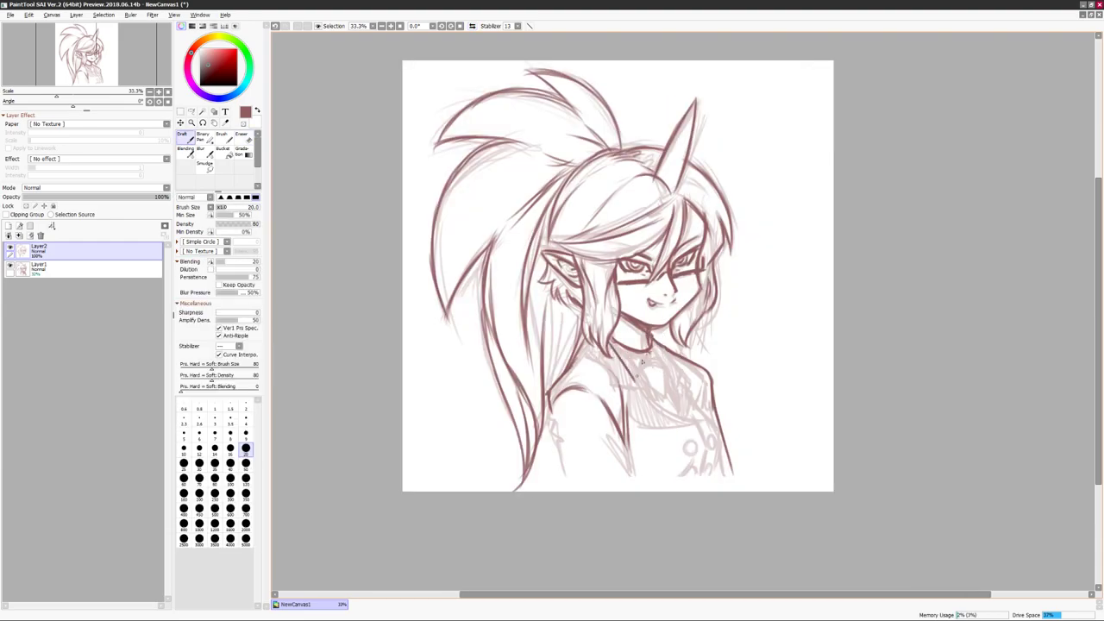
key(h)
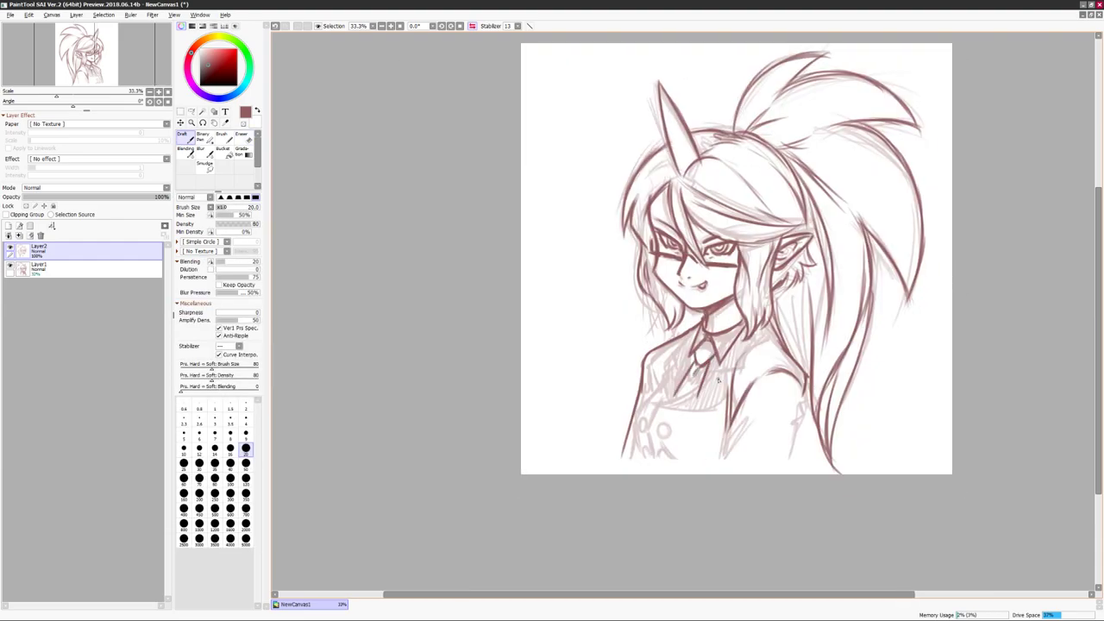
key(h)
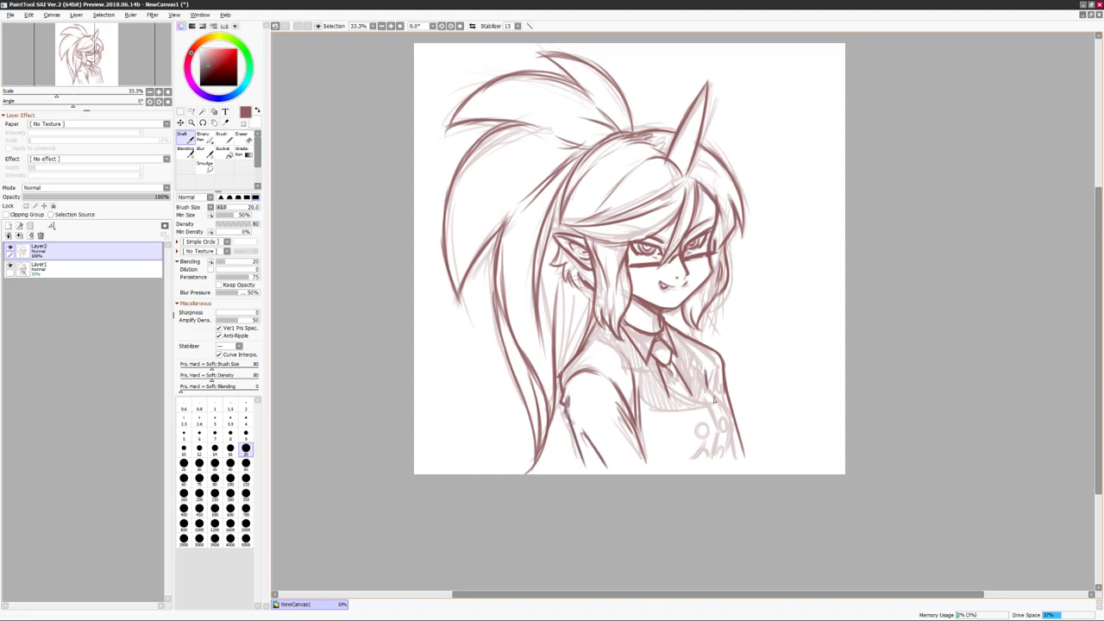
Try to ink the chest outline and the remaining coat details over the rough sketch.
key(h)
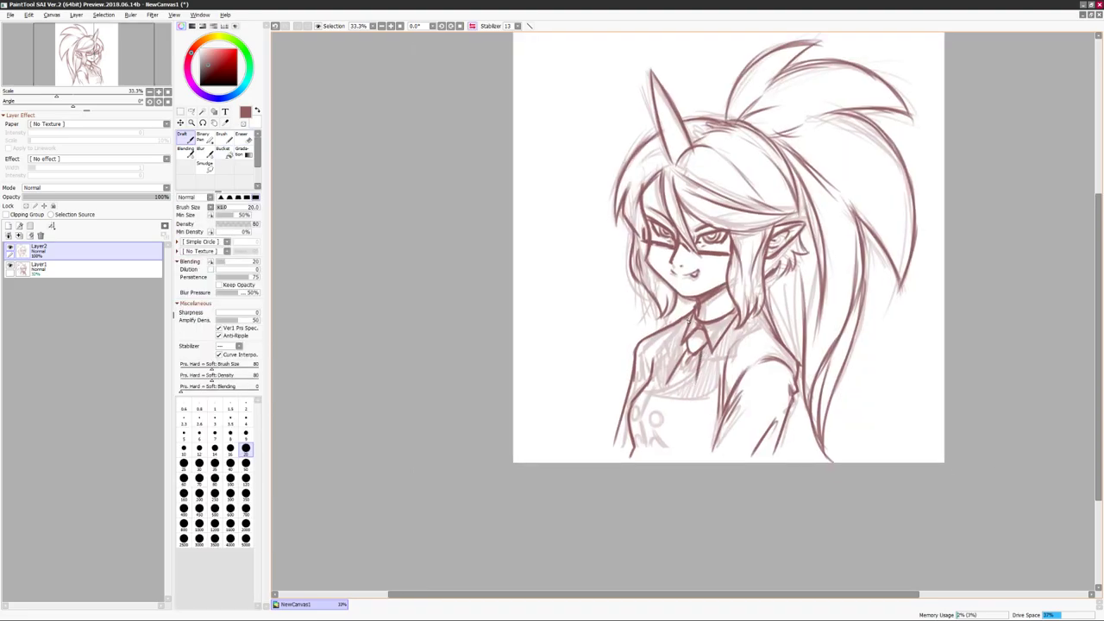
key(h)
key(h)
key(h)
drag(647, 395, 681, 385)
drag(918, 275, 933, 315)
Undo the inked outfit strokes, comparing the drawing with and without them.
key(ctrl+z)
key(ctrl+z)
key(ctrl+z)
key(ctrl+y)
key(ctrl+y)
key(ctrl+z)
key(ctrl+z)
key(ctrl+z)
Draw another strand along the lower ponytail and add a new layer above the linework for the body.
drag(585, 365, 578, 459)
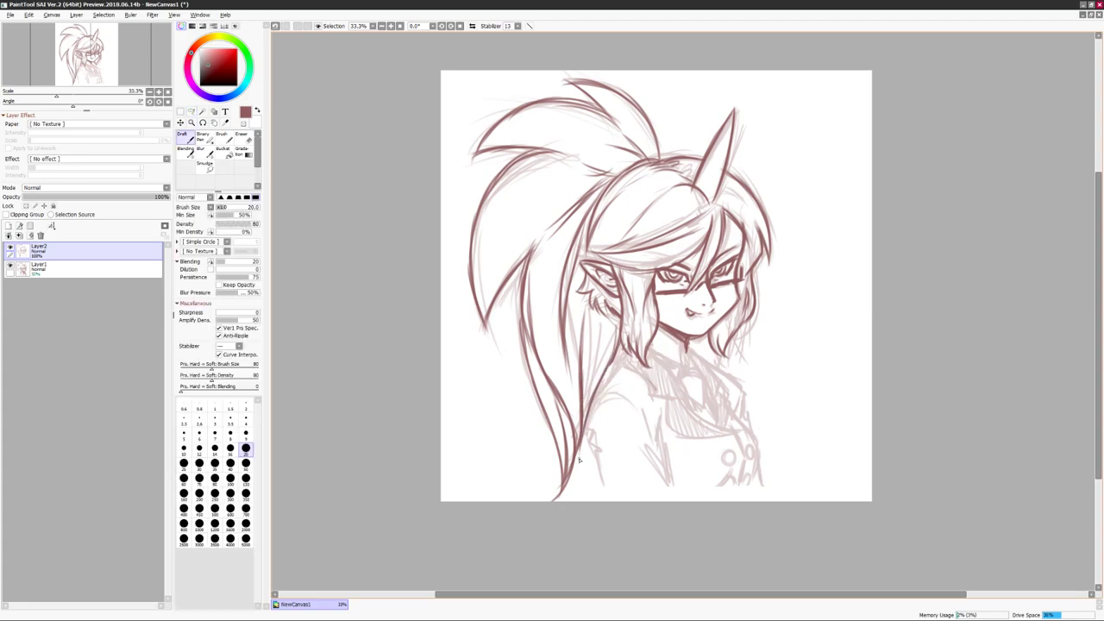
click(7, 234)
key(e)
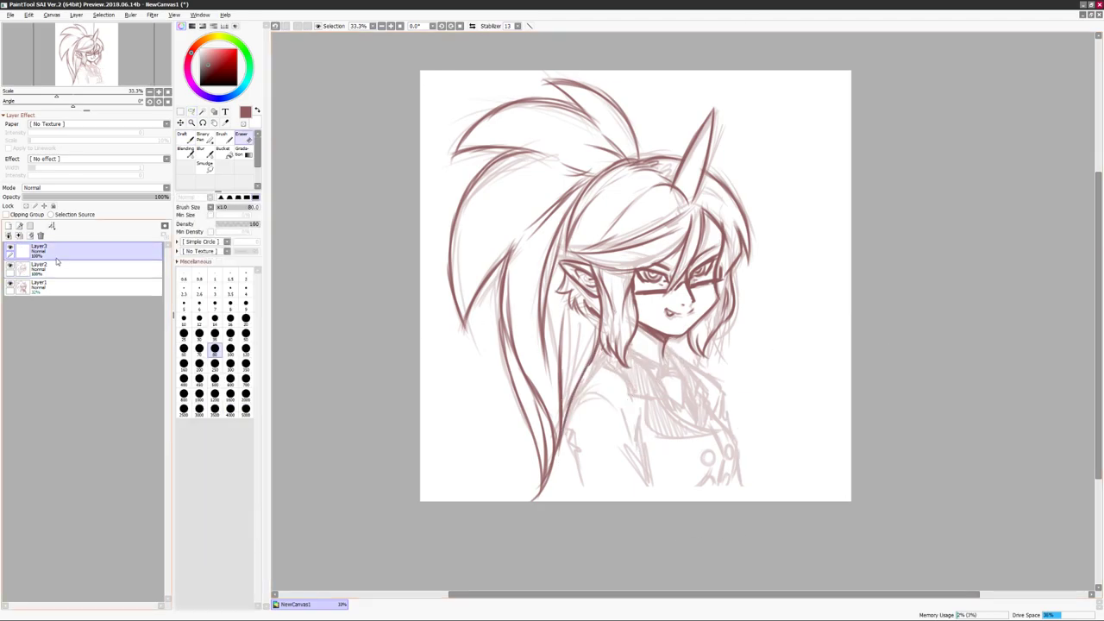
key(h)
key(n)
Draw the bare shoulders, collarbones and torso outline on the new layer, and hide the rough sketch layer.
key(h)
key(h)
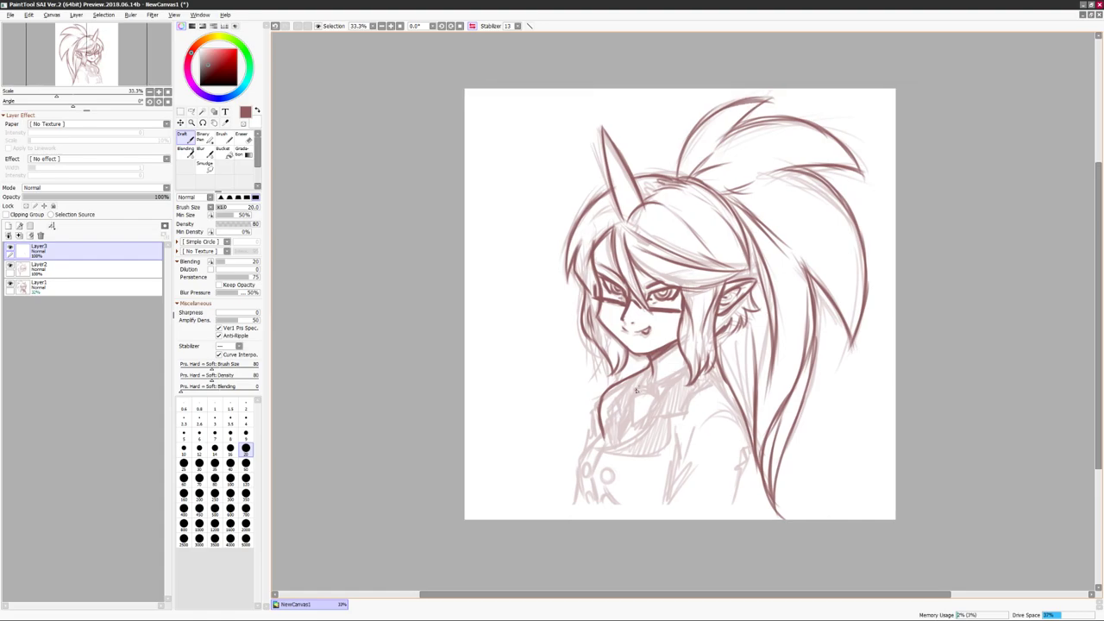
key(h)
key(h)
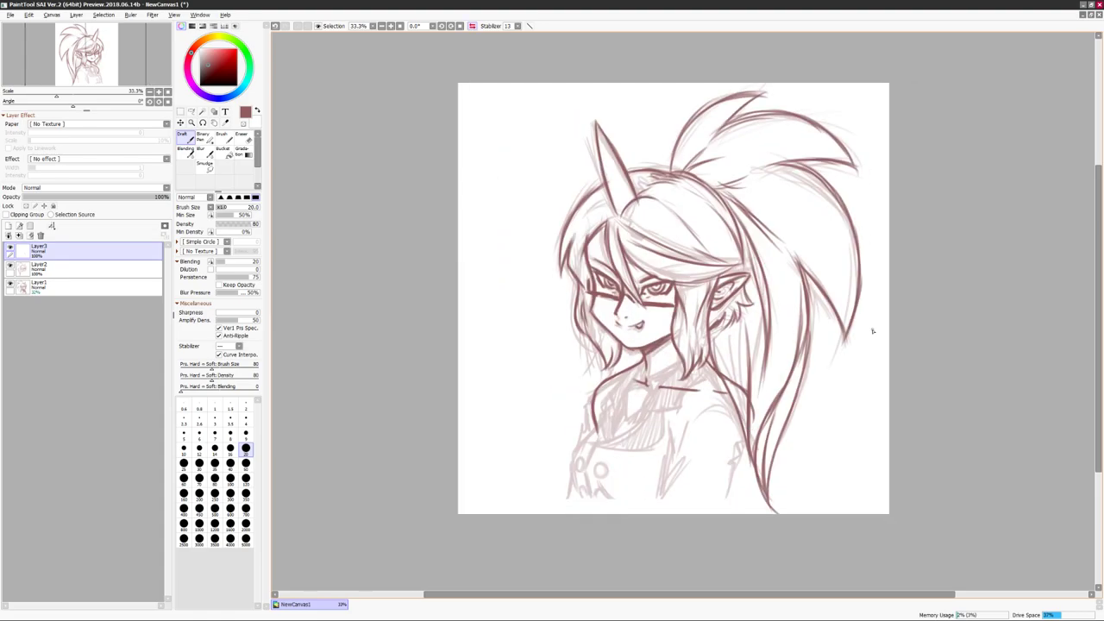
key(h)
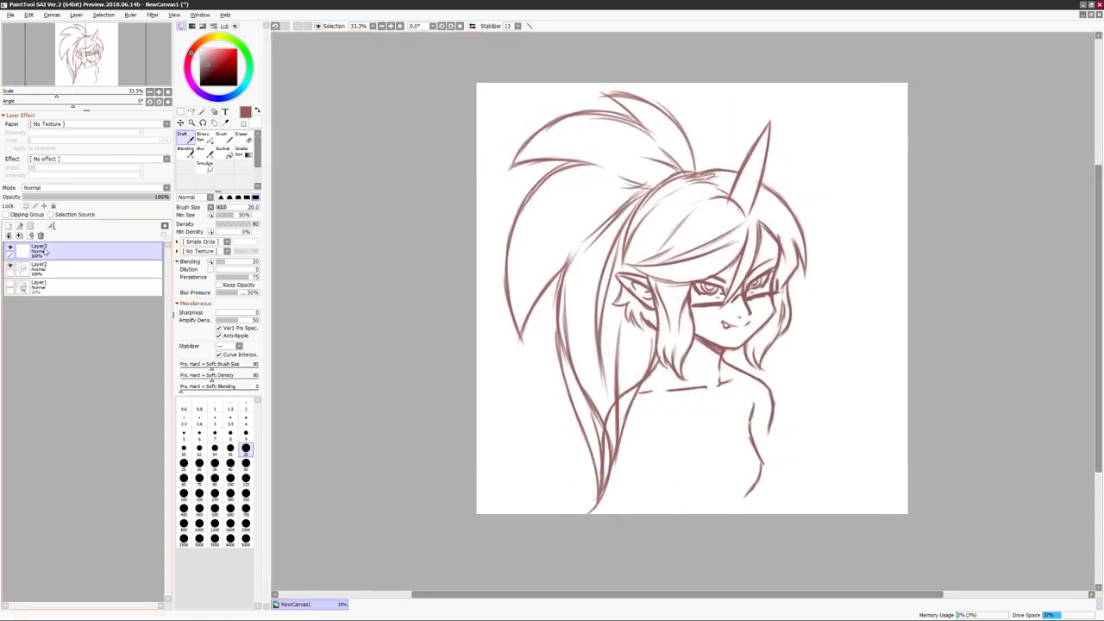
Try long slanting garment edges running from the neck down the chest, plus the shoulder lines.
key(h)
mouse_move(681, 341)
mouse_down()
mouse_move(616, 495)
mouse_move(604, 435)
mouse_up()
drag(630, 370, 583, 487)
drag(716, 366, 709, 328)
key(h)
drag(668, 363, 619, 457)
mouse_move(664, 341)
mouse_down()
mouse_move(612, 448)
mouse_move(615, 483)
mouse_up()
drag(711, 426, 639, 393)
drag(716, 386, 761, 342)
Try sleeve folds and lower torso edges on the garment, and undo those strokes.
key(h)
drag(739, 420, 725, 493)
drag(793, 423, 781, 492)
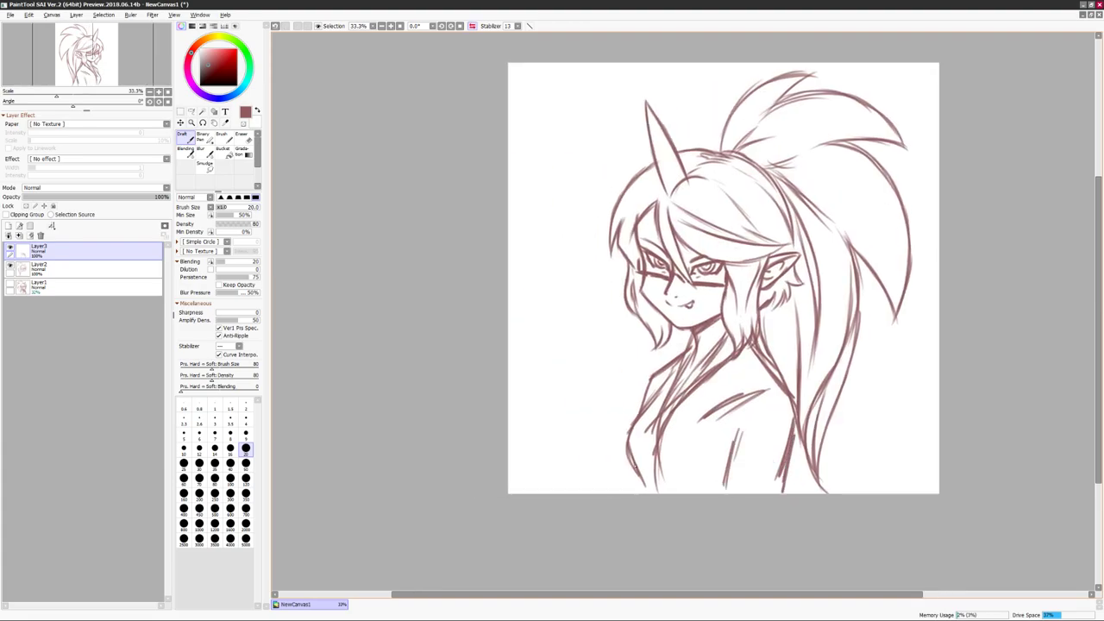
key(h)
drag(642, 436, 628, 493)
drag(730, 461, 675, 491)
key(ctrl+z)
key(ctrl+z)
key(ctrl+z)
key(ctrl+z)
Undo the slanting garment edges and try a wide off-shoulder neckline across the upper chest.
mouse_move(669, 353)
mouse_down()
mouse_move(659, 393)
mouse_move(696, 431)
mouse_move(708, 489)
mouse_up()
key(ctrl+z)
key(ctrl+z)
mouse_move(616, 398)
mouse_down()
mouse_move(700, 390)
mouse_move(684, 398)
mouse_up()
drag(675, 398, 714, 383)
drag(667, 347, 669, 369)
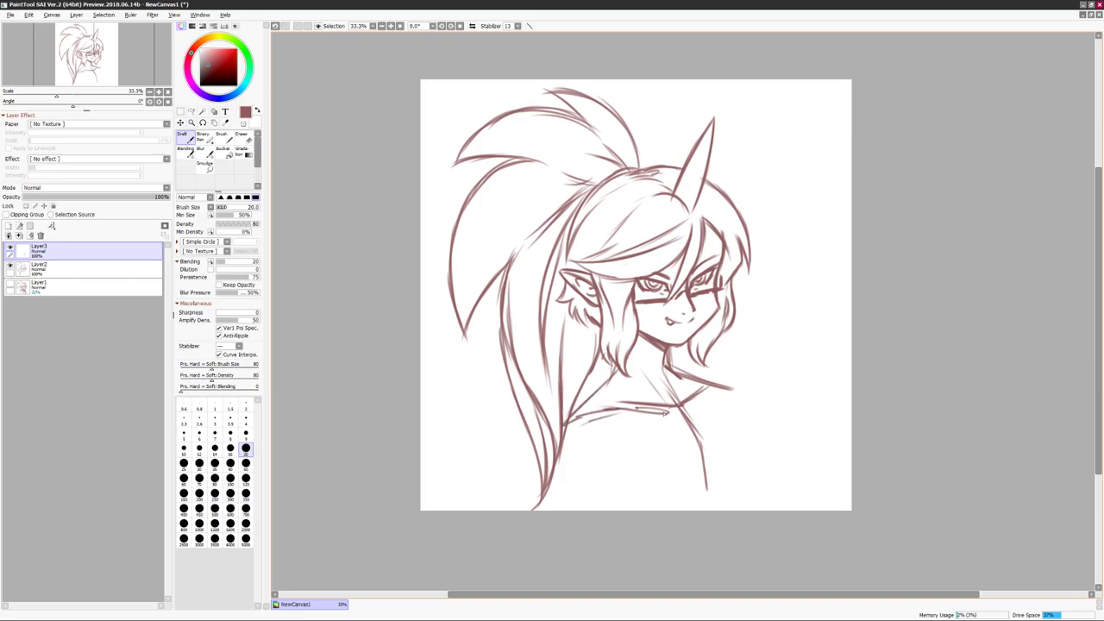
key(h)
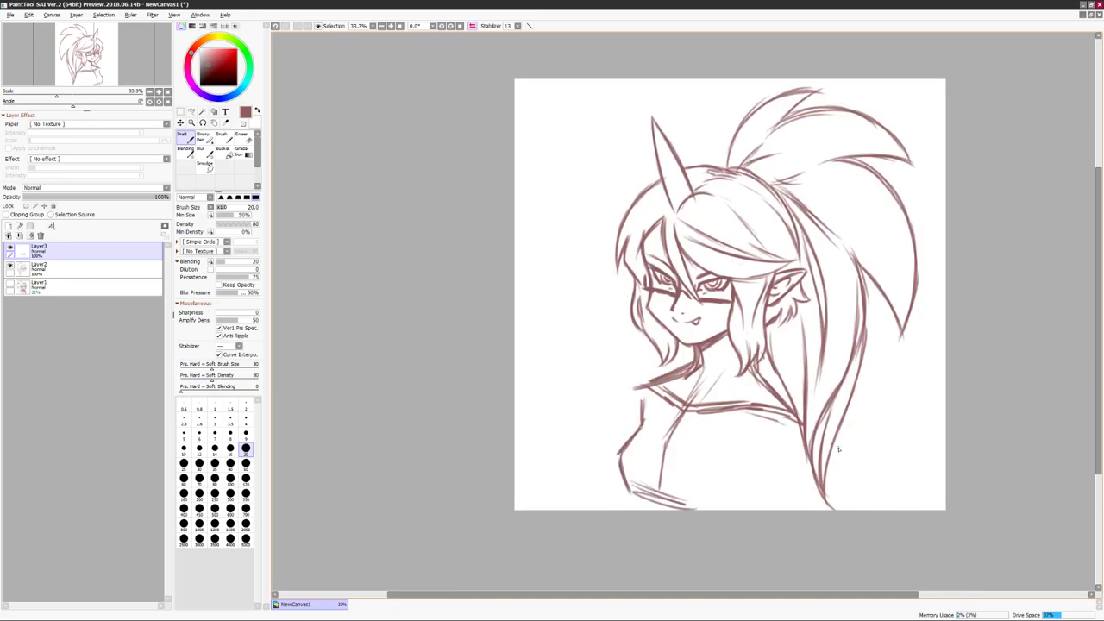
Undo the off-shoulder neckline and try new chest and waist contours for the torso.
key(h)
key(ctrl+z)
key(ctrl+z)
mouse_move(665, 345)
mouse_down()
mouse_move(595, 404)
mouse_move(693, 488)
mouse_up()
key(ctrl+z)
key(ctrl+z)
key(h)
mouse_move(695, 388)
mouse_down()
mouse_move(665, 509)
mouse_move(638, 450)
mouse_up()
key(ctrl+z)
drag(662, 401, 635, 507)
key(h)
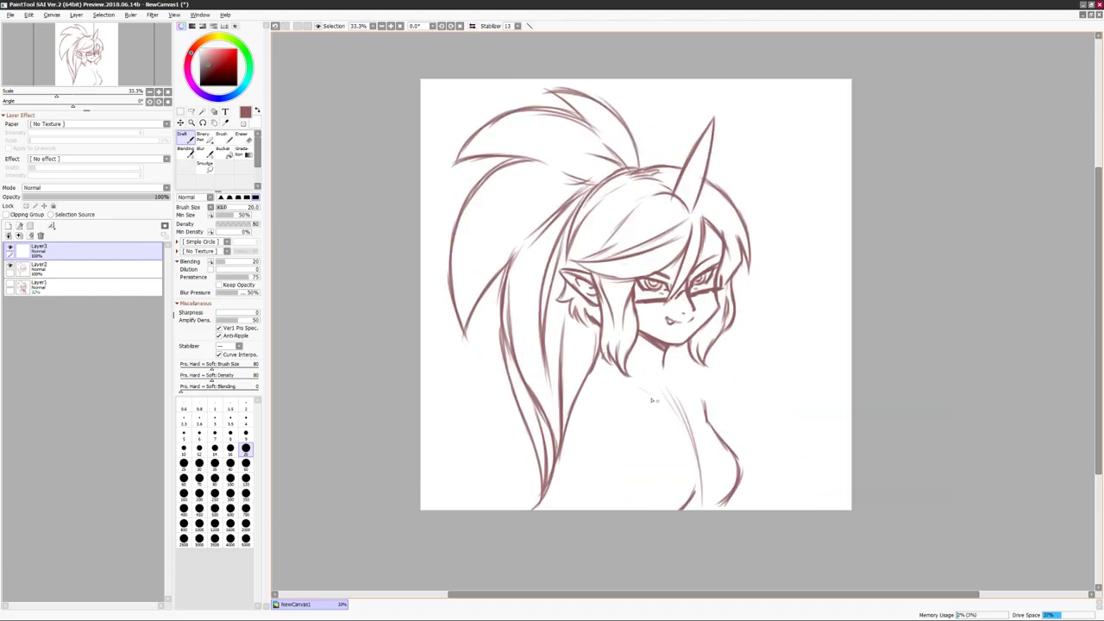
Try sloping shoulder lines from the neck and the outer contours of both upper arms.
drag(665, 356, 722, 392)
drag(721, 390, 741, 455)
drag(614, 354, 583, 390)
mouse_move(616, 361)
mouse_down()
mouse_move(569, 408)
mouse_move(563, 514)
mouse_up()
key(h)
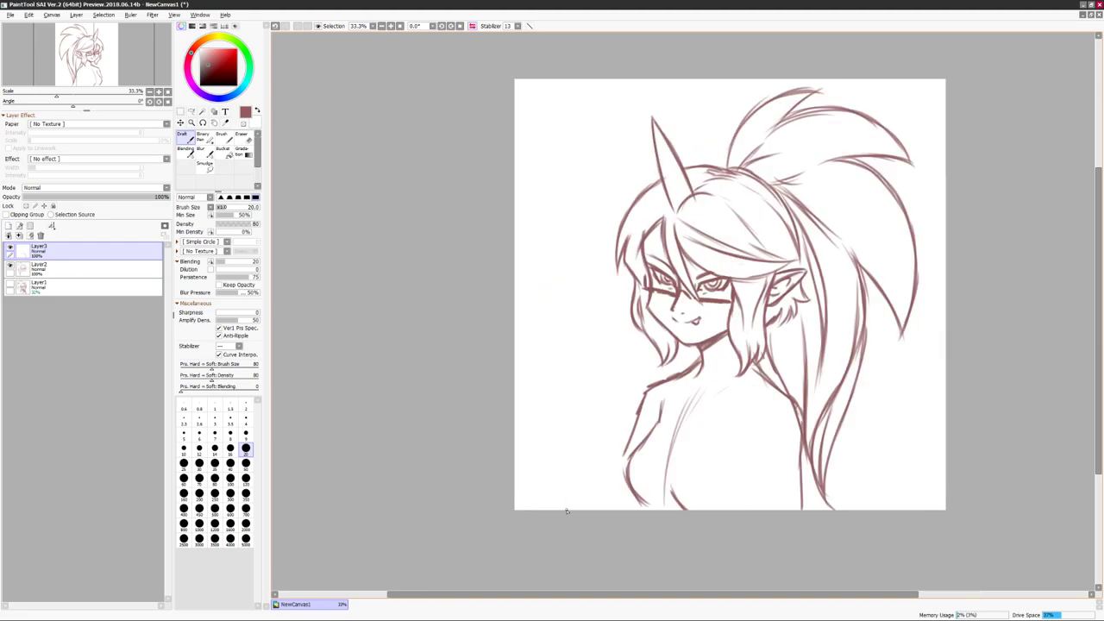
Try a round neckline with contours along both arms, erasing stray lines on one arm.
key(h)
drag(616, 397, 686, 393)
mouse_move(683, 361)
mouse_down()
mouse_move(725, 386)
mouse_move(789, 474)
mouse_up()
mouse_move(619, 377)
mouse_down()
mouse_move(581, 413)
mouse_move(612, 512)
mouse_up()
key(e)
drag(741, 411, 733, 509)
key(n)
mouse_move(733, 393)
mouse_down()
mouse_move(768, 476)
mouse_move(817, 514)
mouse_up()
Try waist and sleeve lines plus a stroke across the collar, undoing the ones that do not fit.
key(h)
drag(669, 486, 607, 516)
key(ctrl+z)
key(h)
key(ctrl+z)
mouse_move(621, 388)
mouse_down()
mouse_move(690, 395)
mouse_move(698, 420)
mouse_up()
key(h)
drag(605, 386, 522, 507)
key(ctrl+z)
key(h)
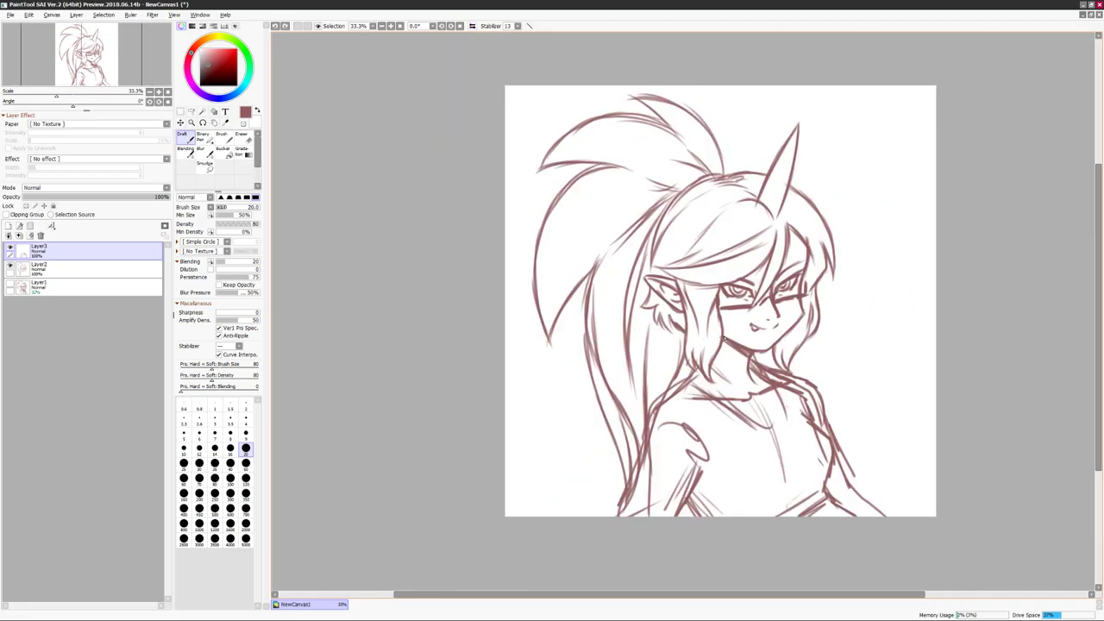
Try a raised arm with its hand under the chin, and move the head linework up and toward the ponytail side.
drag(651, 400, 708, 363)
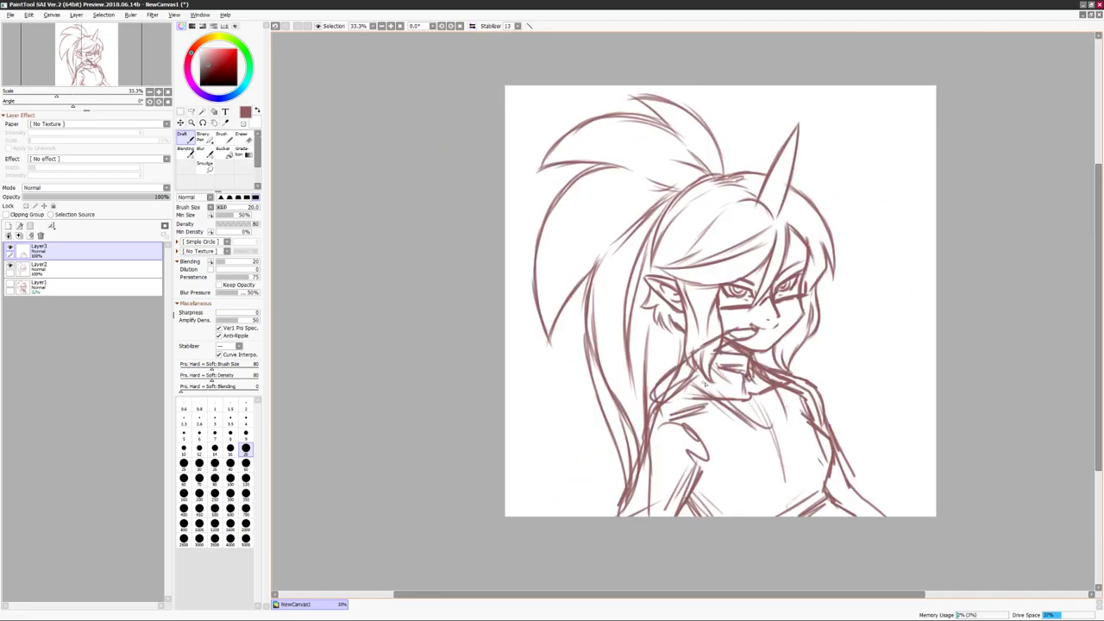
ctrl+click(673, 518)
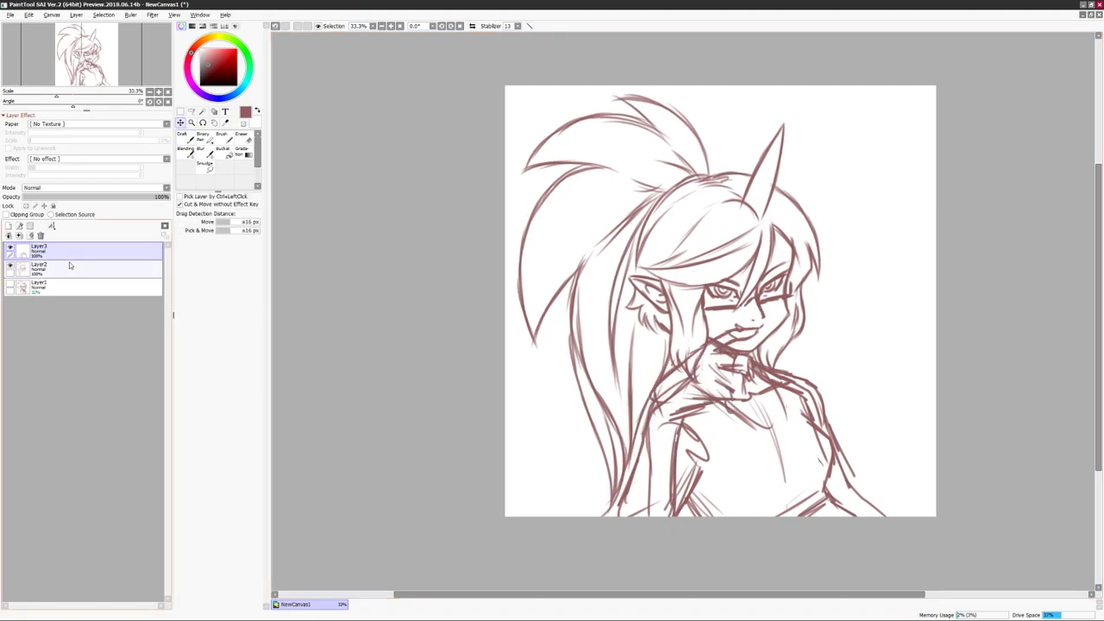
drag(737, 354, 716, 339)
ctrl+click(715, 338)
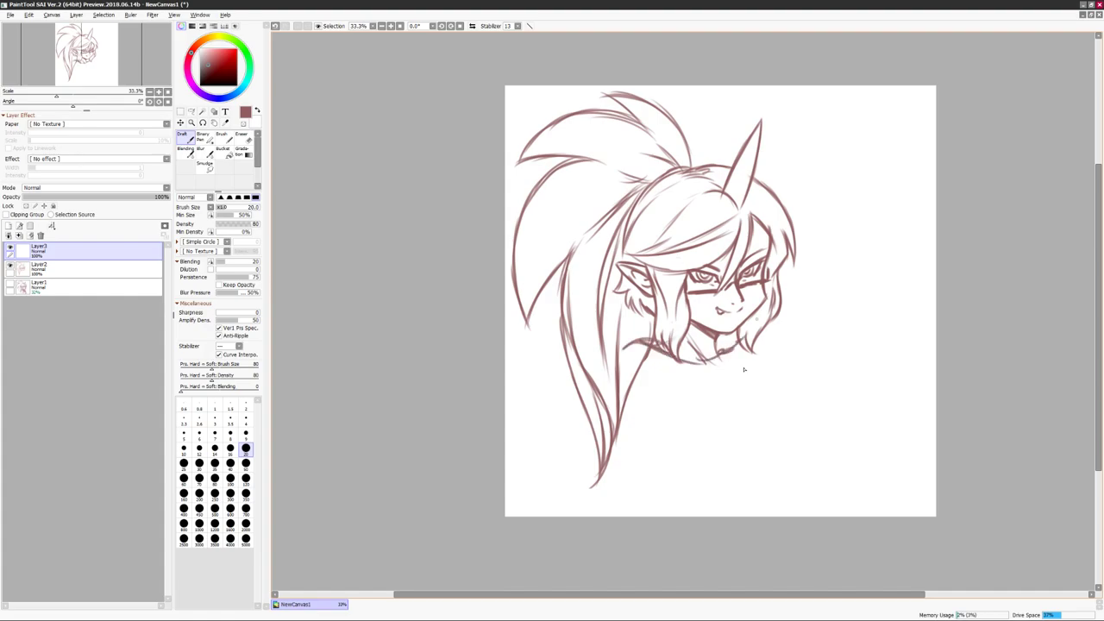
Sketch the shoulders, torso and outstretched arms of a new leaning pose beneath the head.
key(h)
drag(577, 343, 638, 353)
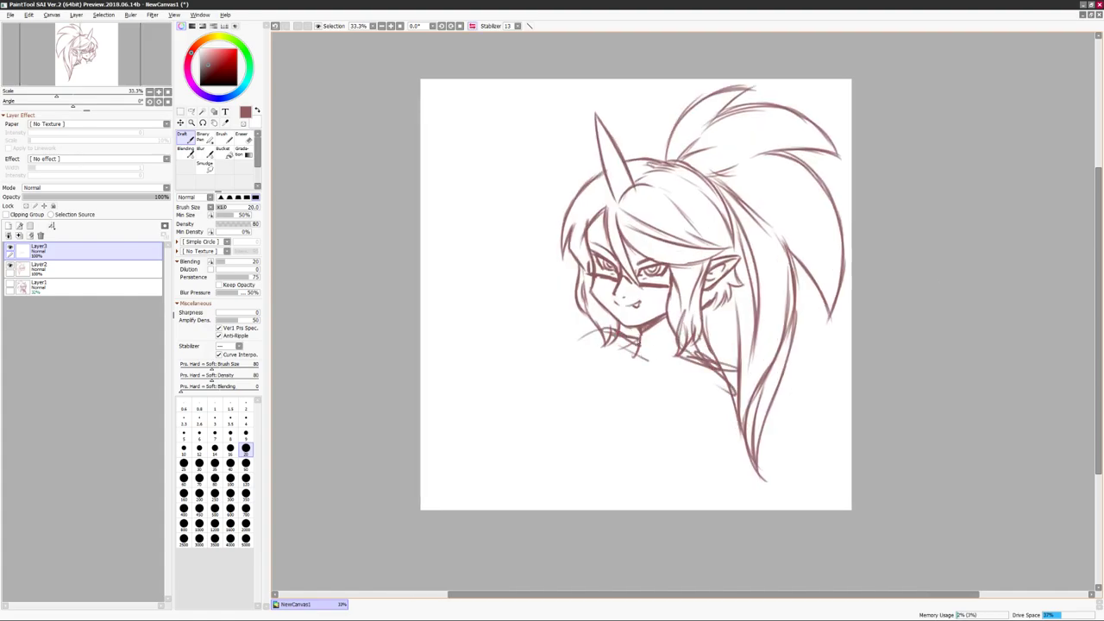
key(h)
mouse_move(655, 449)
mouse_down()
mouse_move(646, 316)
mouse_move(620, 457)
mouse_up()
drag(759, 341, 802, 466)
drag(728, 350, 737, 419)
mouse_move(742, 379)
mouse_down()
mouse_move(681, 453)
mouse_move(858, 423)
mouse_up()
drag(638, 414, 621, 483)
drag(673, 440, 763, 407)
drag(793, 414, 839, 472)
drag(742, 319, 810, 422)
drag(603, 376, 576, 457)
Rework the shoulder slopes, chest and bent arms of the pose sketch, erasing stray lines.
key(h)
drag(768, 311, 699, 349)
key(h)
drag(649, 301, 604, 371)
drag(604, 289, 655, 418)
drag(762, 321, 724, 435)
key(e)
drag(698, 323, 698, 431)
key(n)
mouse_move(651, 327)
mouse_down()
mouse_move(729, 340)
mouse_move(716, 397)
mouse_up()
mouse_move(602, 395)
mouse_down()
mouse_move(576, 484)
mouse_move(644, 473)
mouse_up()
Extend the canvas downward and sketch the forearms, raised knee and legs into the added space.
key(ctrl+alt+c)
key(Return)
key(minus)
drag(799, 298, 820, 284)
drag(608, 401, 647, 458)
drag(638, 431, 742, 406)
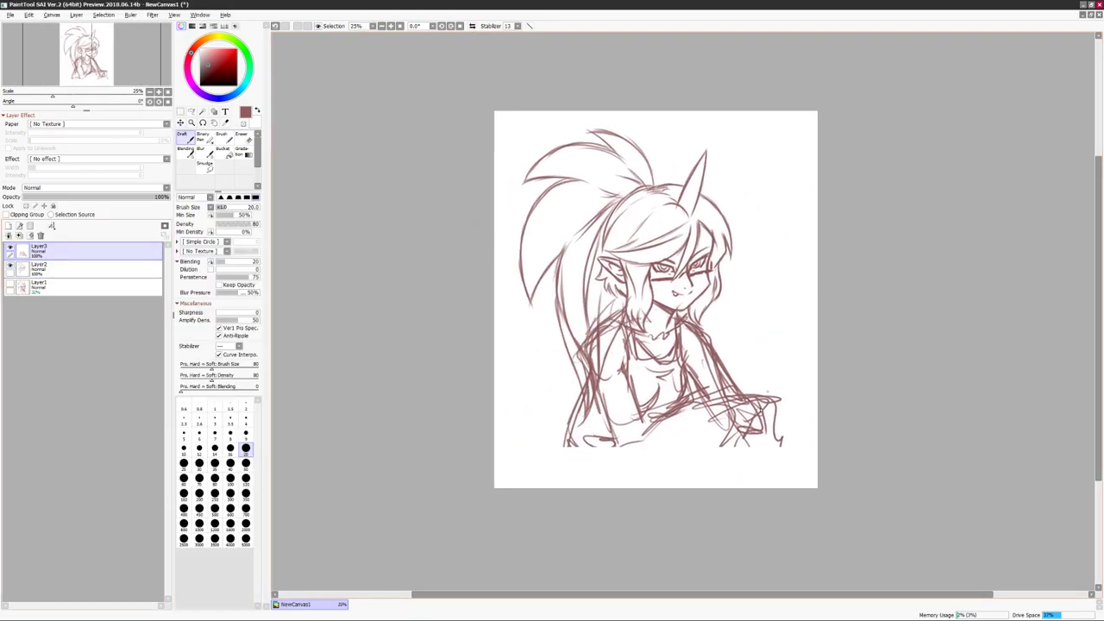
drag(573, 388, 565, 485)
mouse_move(608, 485)
mouse_down()
mouse_move(708, 442)
mouse_move(733, 488)
mouse_up()
drag(759, 418, 797, 483)
Set the body sketch layer to 42% opacity and replace the old rough sketch layer with an empty layer above the head linework.
drag(159, 197, 88, 196)
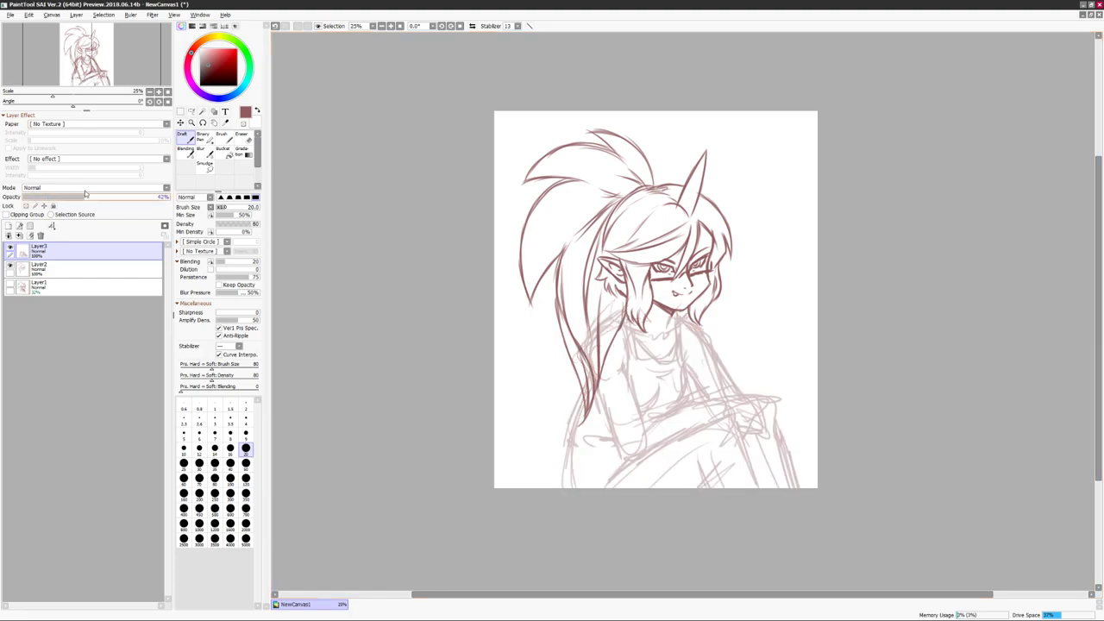
click(51, 270)
key(h)
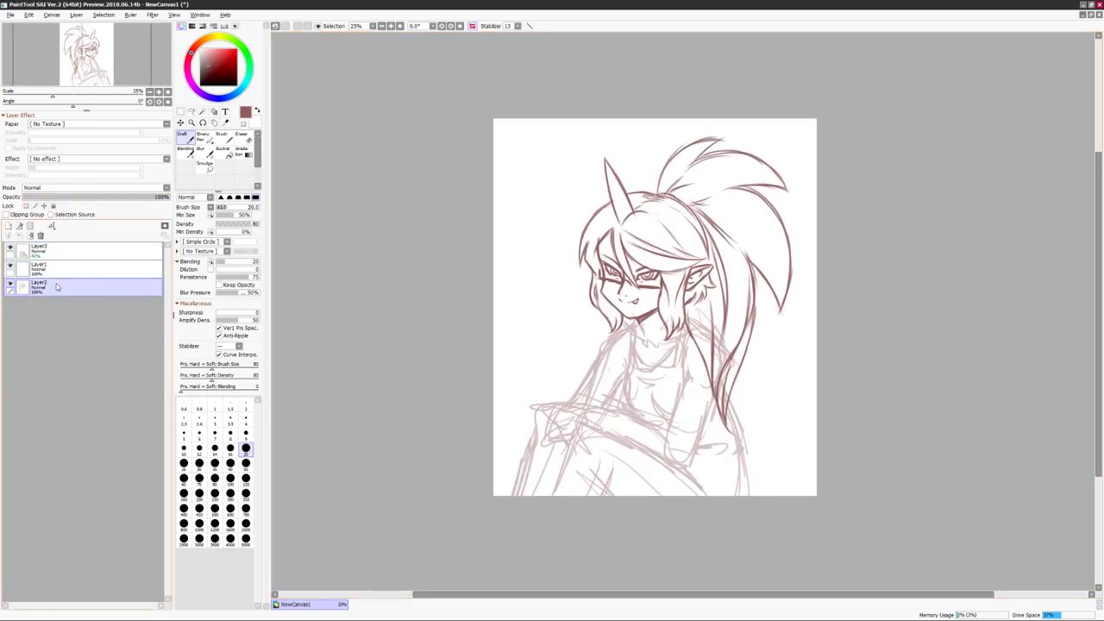
drag(52, 287, 59, 274)
key(h)
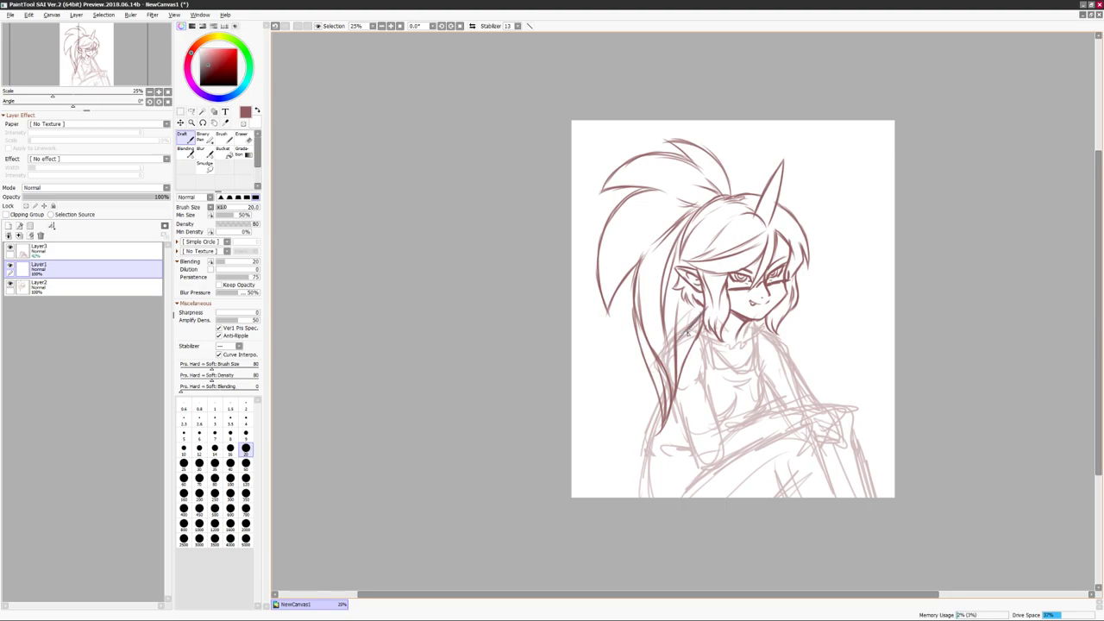
Draw the shoulders, collarbones and both arms over the faded pose sketch on the empty layer.
key(h)
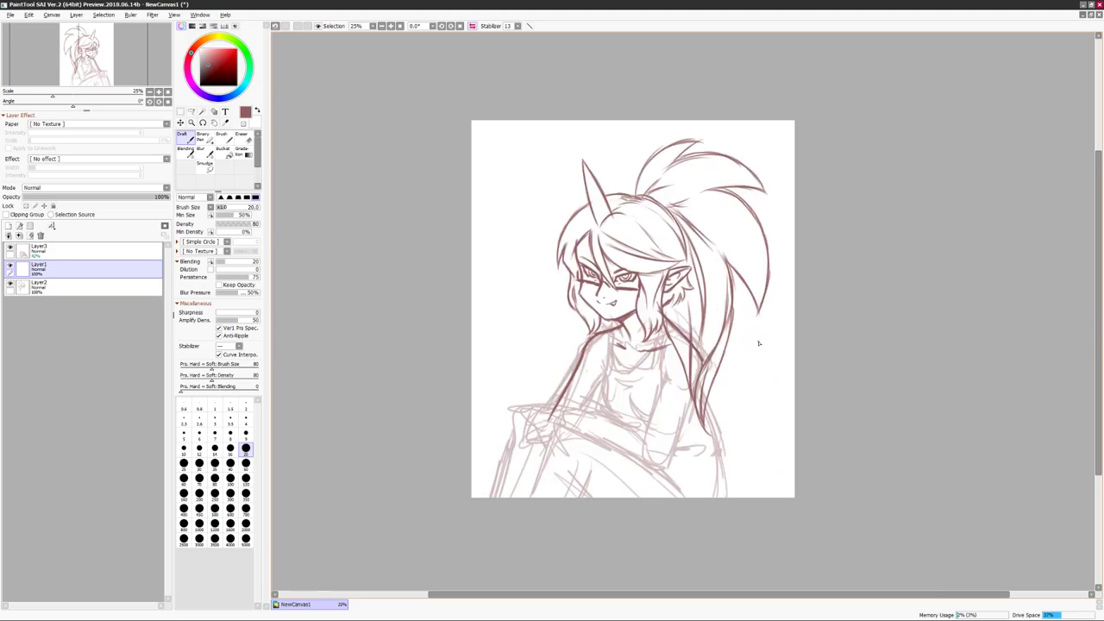
key(h)
drag(642, 384, 673, 451)
key(h)
drag(681, 358, 707, 444)
key(h)
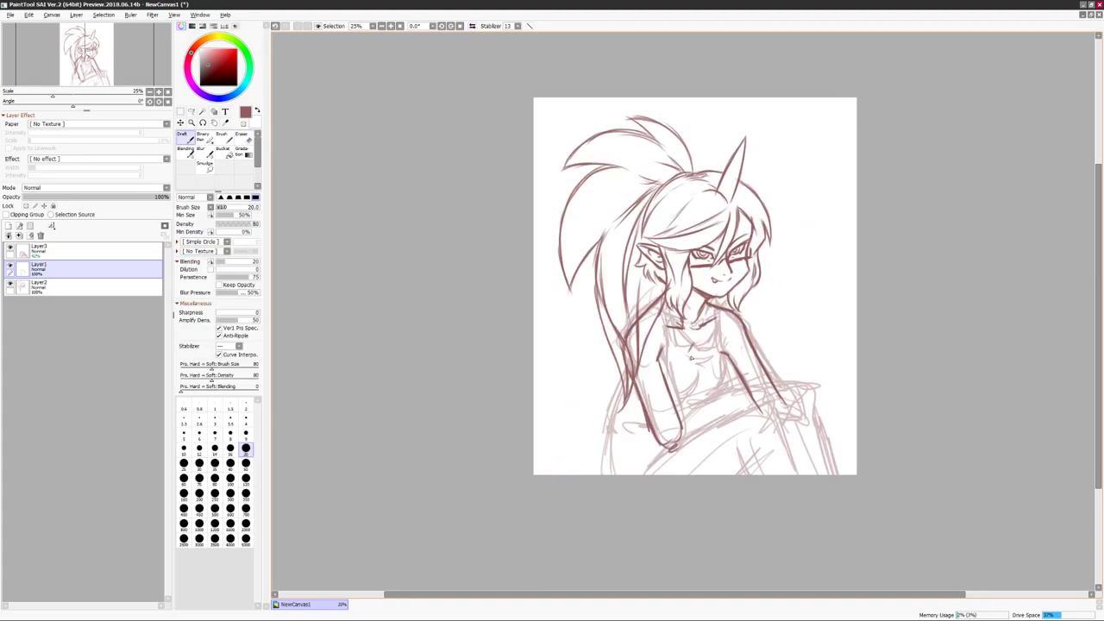
Draw the chest contour and the near arm's outer line, and adjust the new lines with a transform.
key(h)
drag(645, 343, 640, 386)
key(h)
key(h)
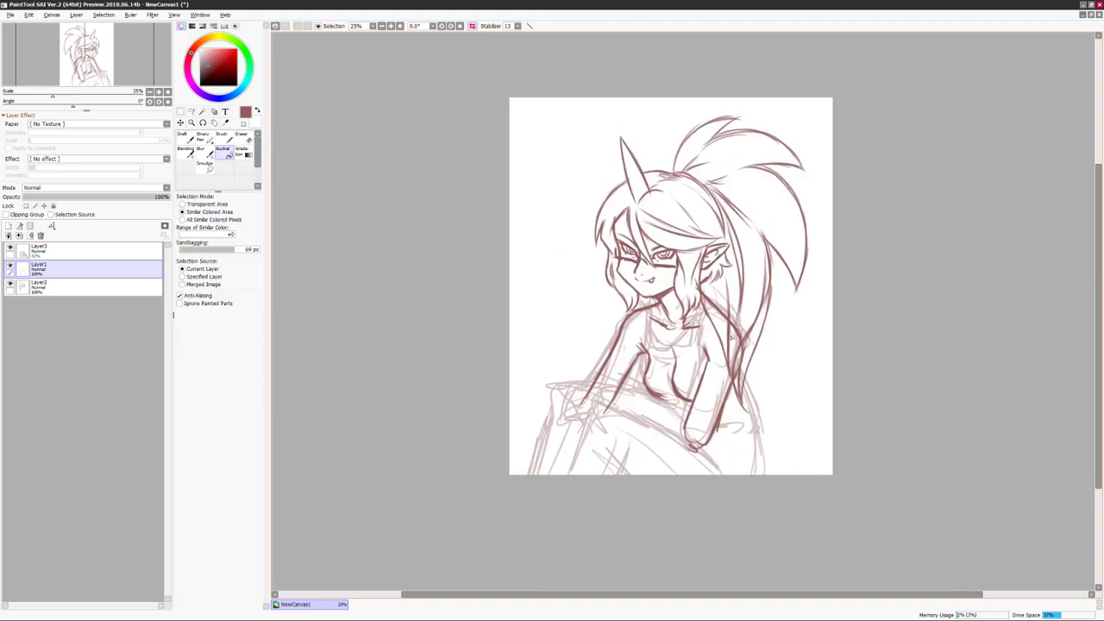
mouse_move(741, 275)
mouse_down()
mouse_move(595, 397)
mouse_move(733, 444)
mouse_up()
key(ctrl+t)
mouse_move(707, 341)
mouse_down()
mouse_move(751, 362)
mouse_move(759, 291)
mouse_up()
key(Return)
Draw the top's two straps running down from the neck and the folds around the bust.
key(h)
key(h)
key(h)
mouse_move(697, 302)
mouse_down()
mouse_move(645, 320)
mouse_move(677, 380)
mouse_up()
key(h)
key(h)
mouse_move(664, 311)
mouse_down()
mouse_move(712, 379)
mouse_move(681, 405)
mouse_up()
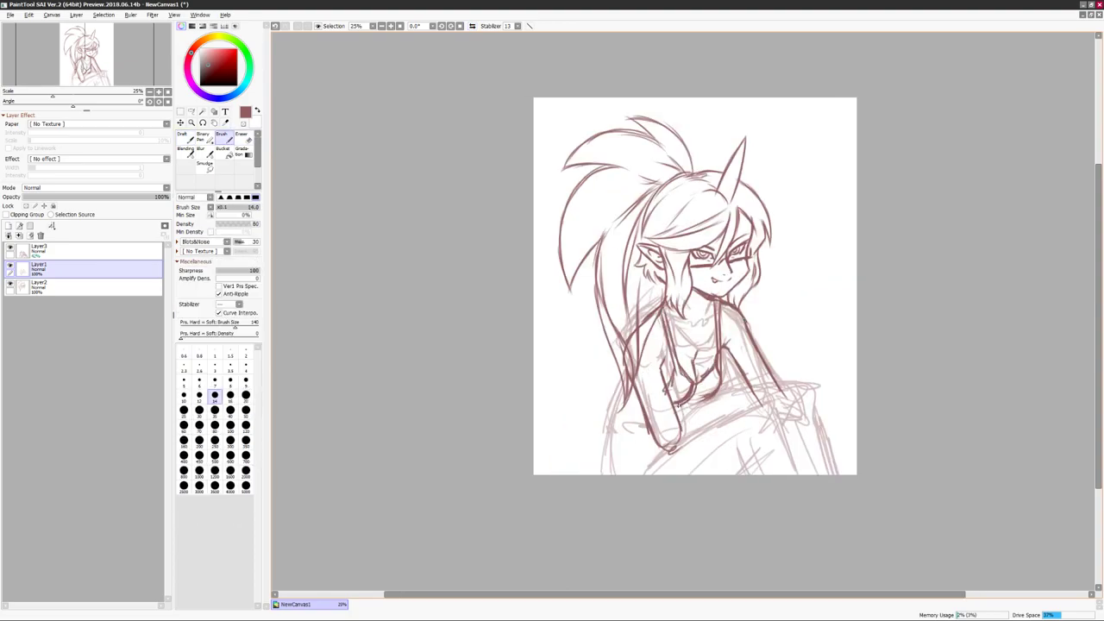
key(h)
drag(642, 341, 685, 399)
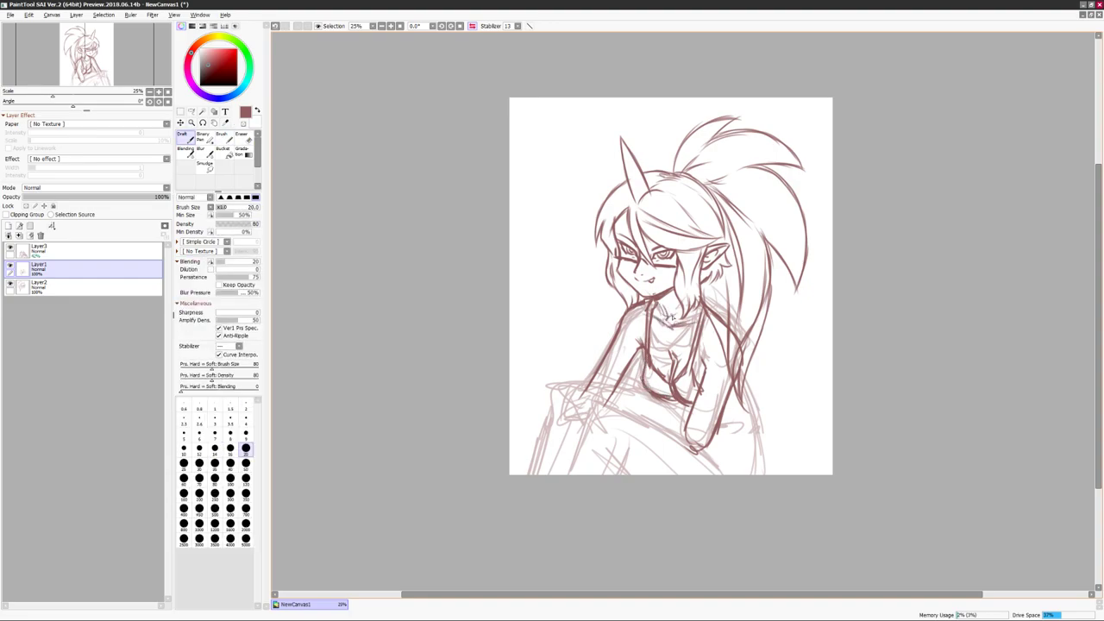
Draw the lines crossing the lap from the near elbow and the back contour below the ponytail.
key(h)
scroll(868, 286, down, 2)
key(h)
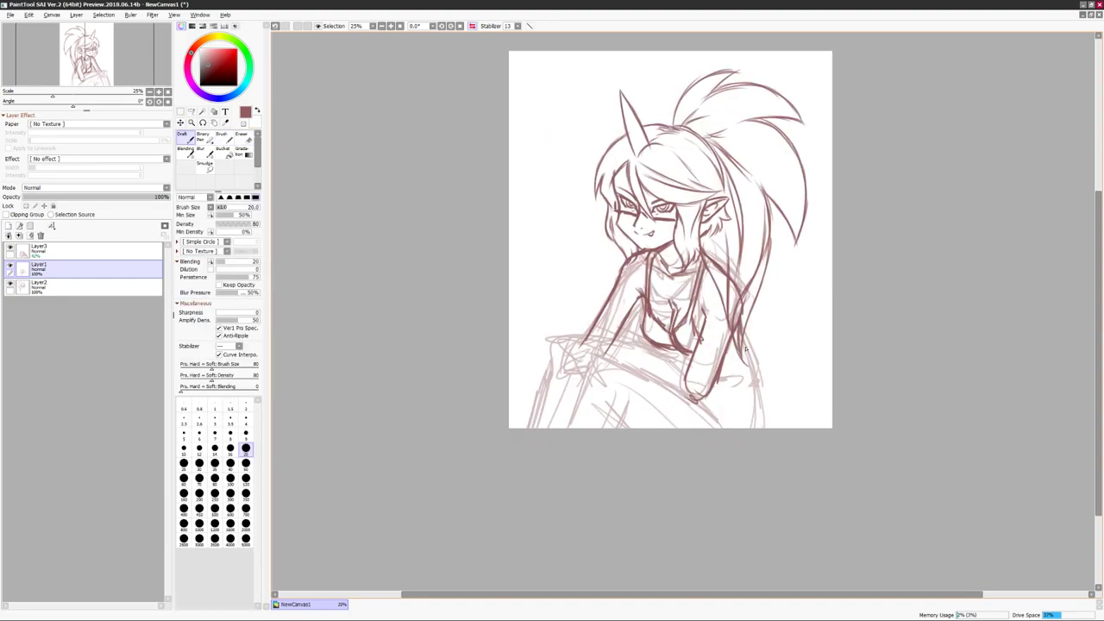
key(h)
mouse_move(683, 362)
mouse_down()
mouse_move(764, 348)
mouse_move(663, 402)
mouse_up()
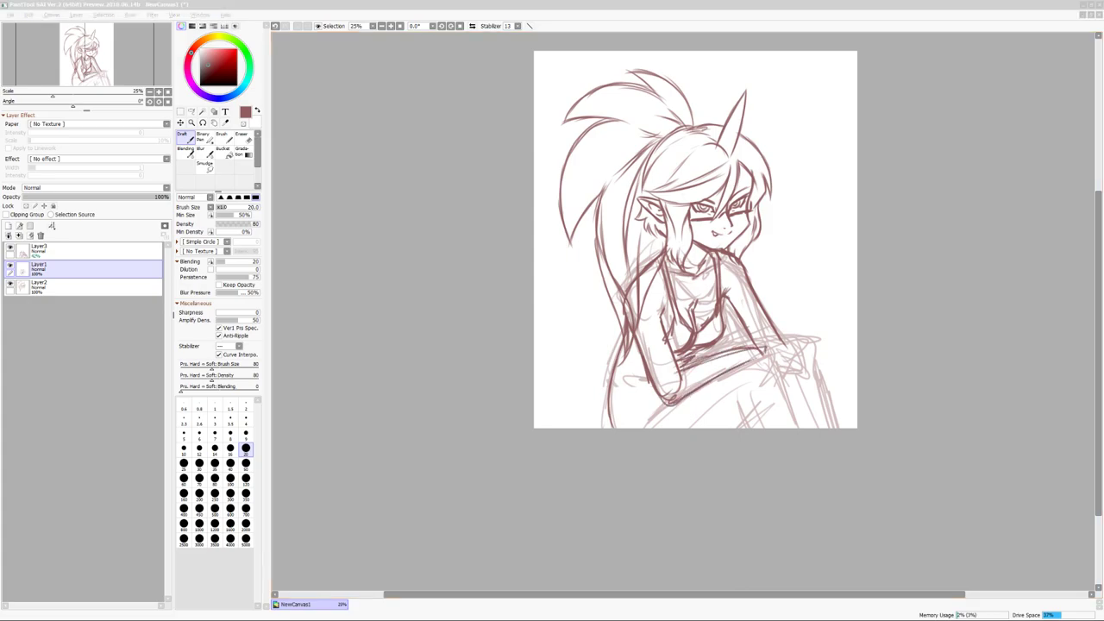
key(h)
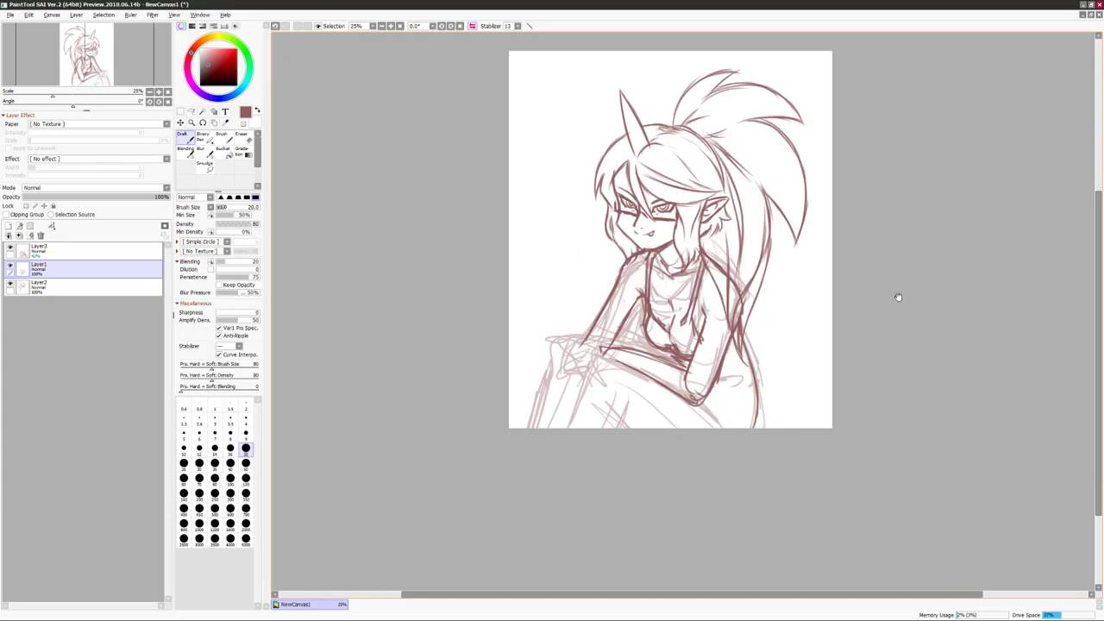
Draw the raised knee and lower leg, the folds at the hip and the hatch marks below the knee.
drag(620, 280, 639, 302)
drag(729, 319, 704, 386)
drag(695, 405, 743, 366)
key(h)
drag(628, 399, 681, 426)
drag(705, 357, 799, 379)
mouse_move(743, 424)
mouse_down()
mouse_move(819, 362)
mouse_move(746, 258)
mouse_move(734, 271)
mouse_up()
key(space)
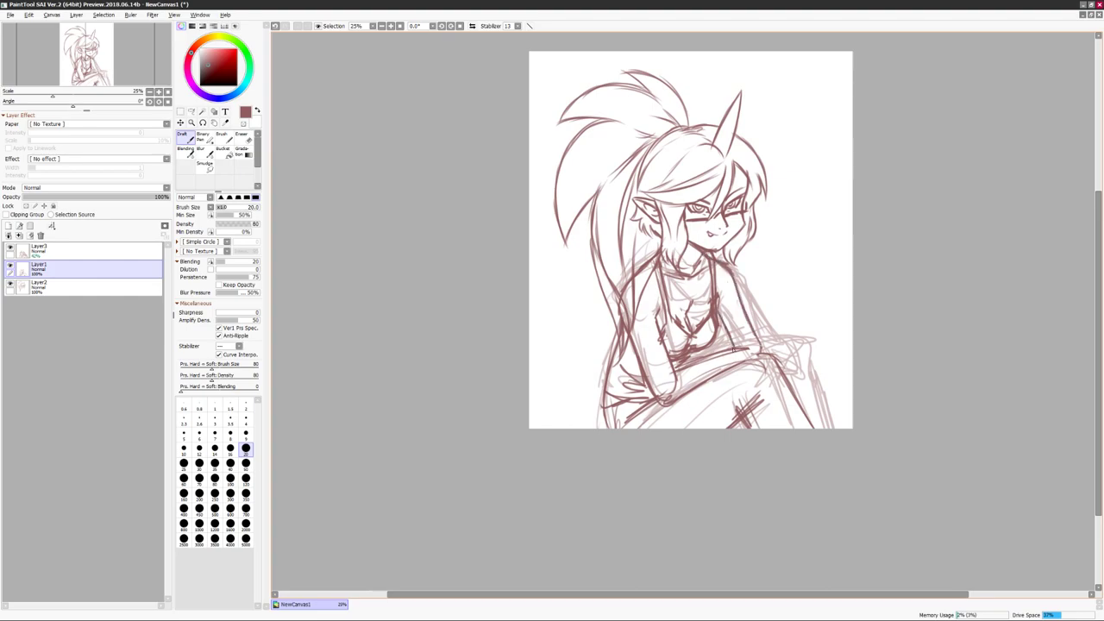
Erase the straps and redraw the top as a strapless band across the chest.
key(h)
key(h)
key(h)
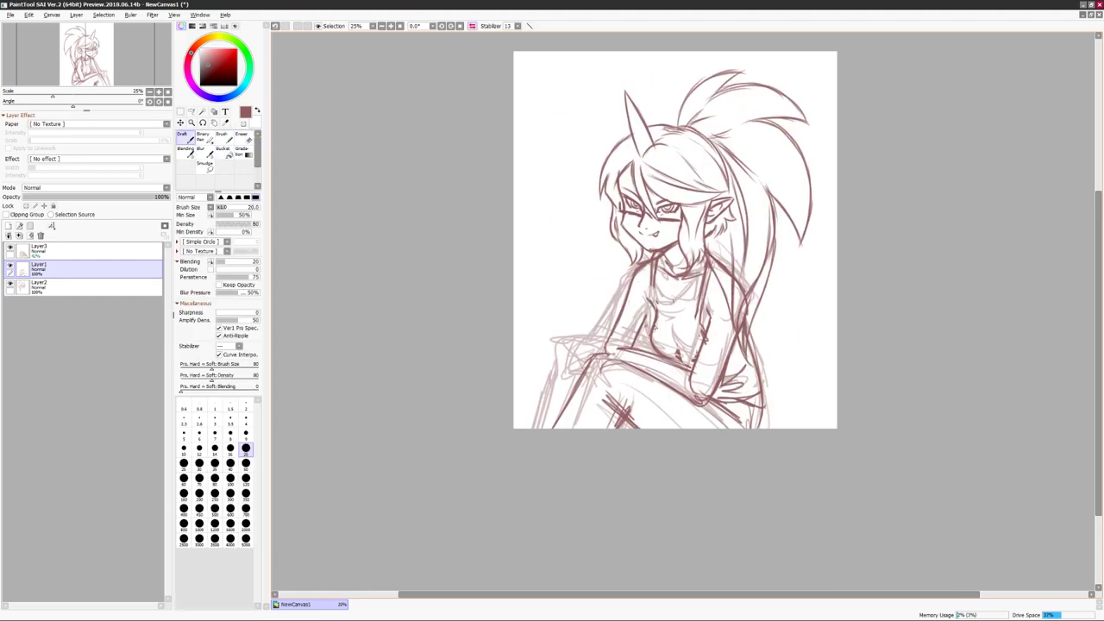
drag(638, 306, 652, 341)
key(e)
key(n)
mouse_move(696, 264)
mouse_down()
mouse_move(709, 325)
mouse_move(664, 362)
mouse_move(690, 369)
mouse_up()
key(h)
key(h)
key(e)
key(n)
key(h)
Transform the body lines and fade their layer beneath an emptied top layer.
key(ctrl+t)
click(38, 249)
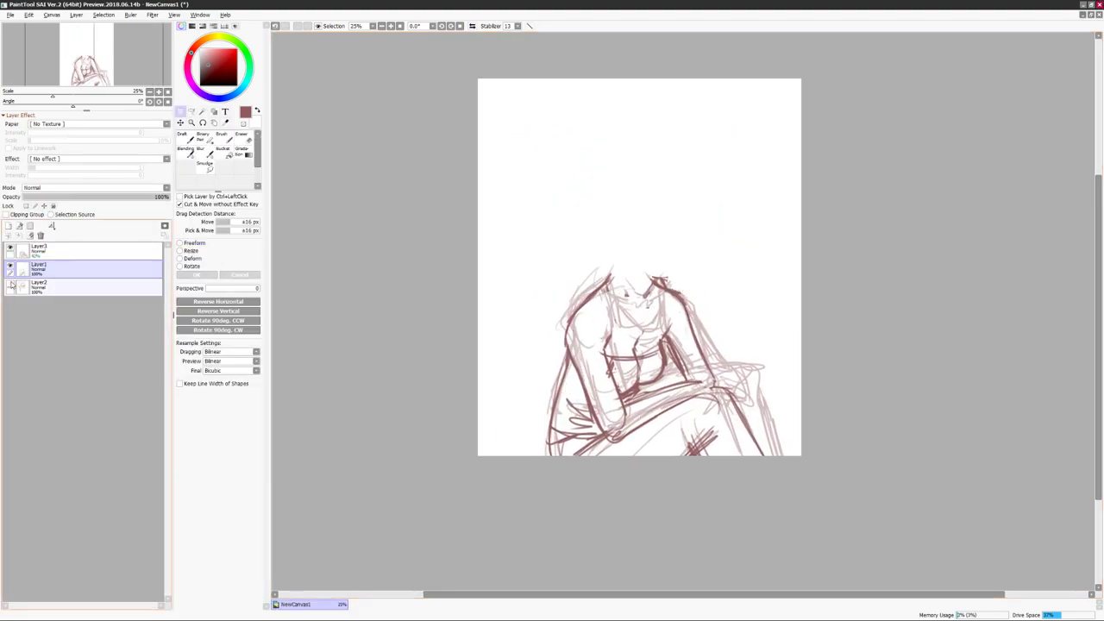
key(Return)
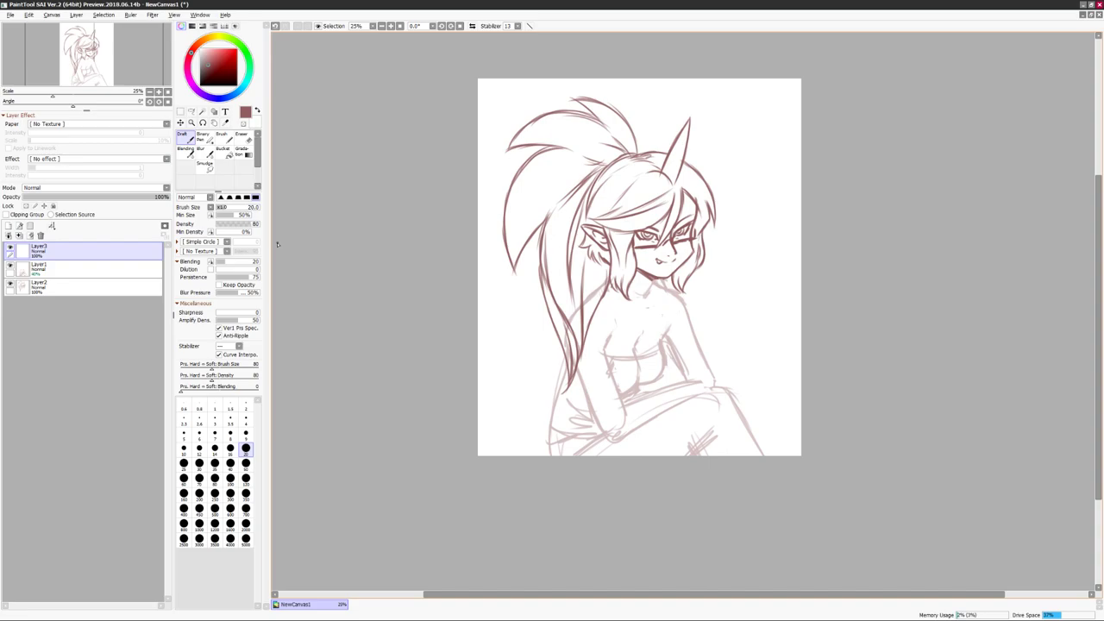
Hide the faded body layer and sketch a new neck, shoulder and torso beneath the head on the top layer.
drag(748, 258, 746, 271)
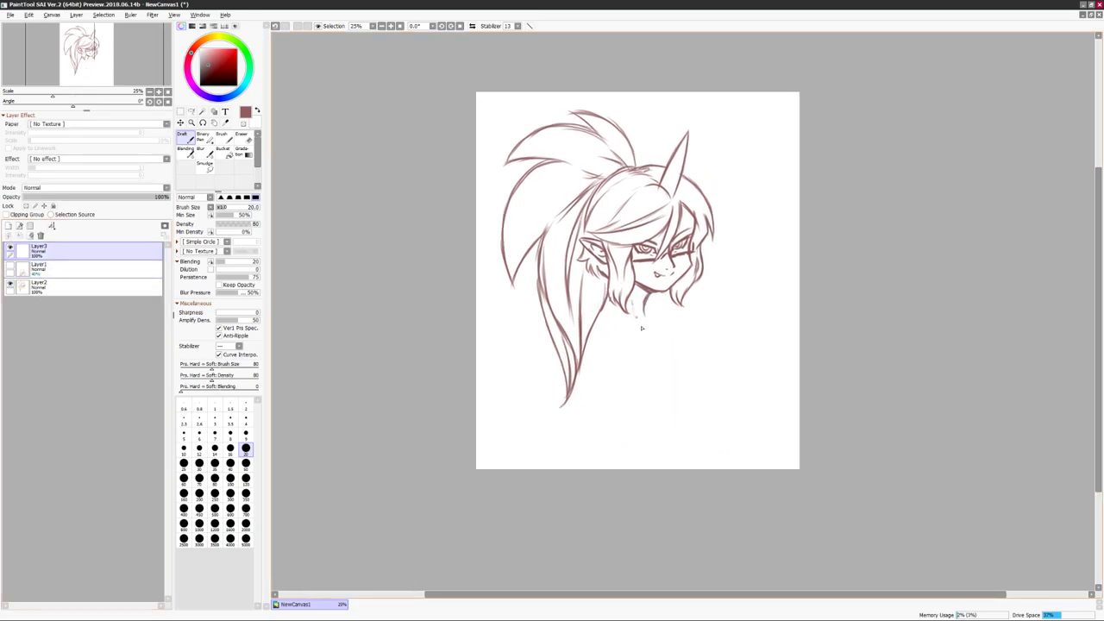
key(ctrl+z)
drag(646, 293, 651, 318)
key(h)
key(h)
click(11, 268)
click(11, 267)
mouse_move(646, 302)
mouse_down()
mouse_move(721, 316)
mouse_move(681, 405)
mouse_move(618, 417)
mouse_move(635, 371)
mouse_up()
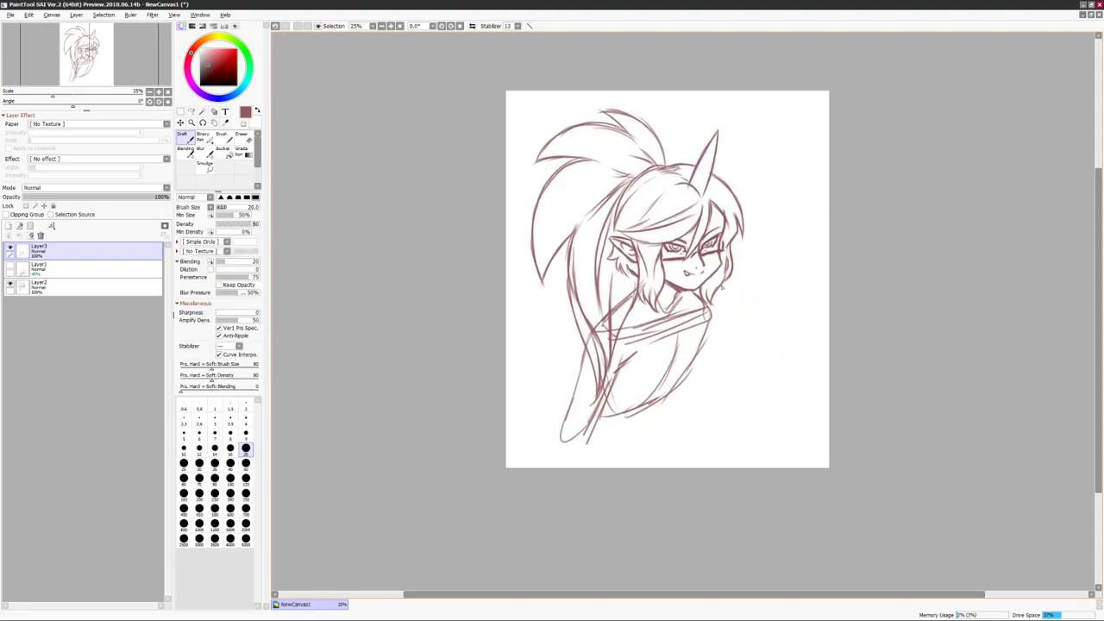
Sketch the collar, the far arm reaching down, the chest outline and the raised knee with the lap lines.
key(h)
key(h)
key(h)
mouse_move(684, 386)
mouse_down()
mouse_move(614, 409)
mouse_move(728, 413)
mouse_up()
key(h)
drag(644, 418, 715, 444)
mouse_move(604, 332)
mouse_down()
mouse_move(630, 437)
mouse_move(785, 381)
mouse_up()
key(ctrl+z)
drag(664, 410, 831, 445)
key(ctrl+z)
mouse_move(712, 412)
mouse_down()
mouse_move(762, 391)
mouse_move(845, 444)
mouse_up()
mouse_move(817, 431)
mouse_down()
mouse_move(802, 447)
mouse_move(792, 439)
mouse_up()
mouse_move(838, 221)
mouse_down()
mouse_move(830, 276)
mouse_move(820, 274)
mouse_up()
drag(732, 313, 714, 310)
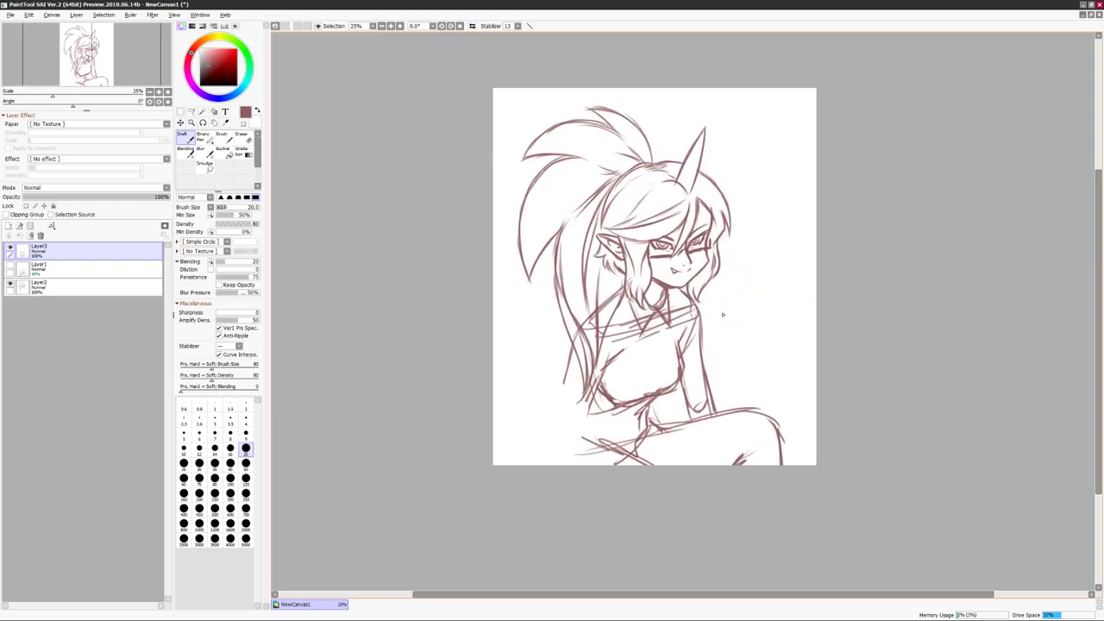
Erase stray lines inside the chest and add a small tie below the collar and the near arm's contour.
drag(639, 383, 651, 398)
key(h)
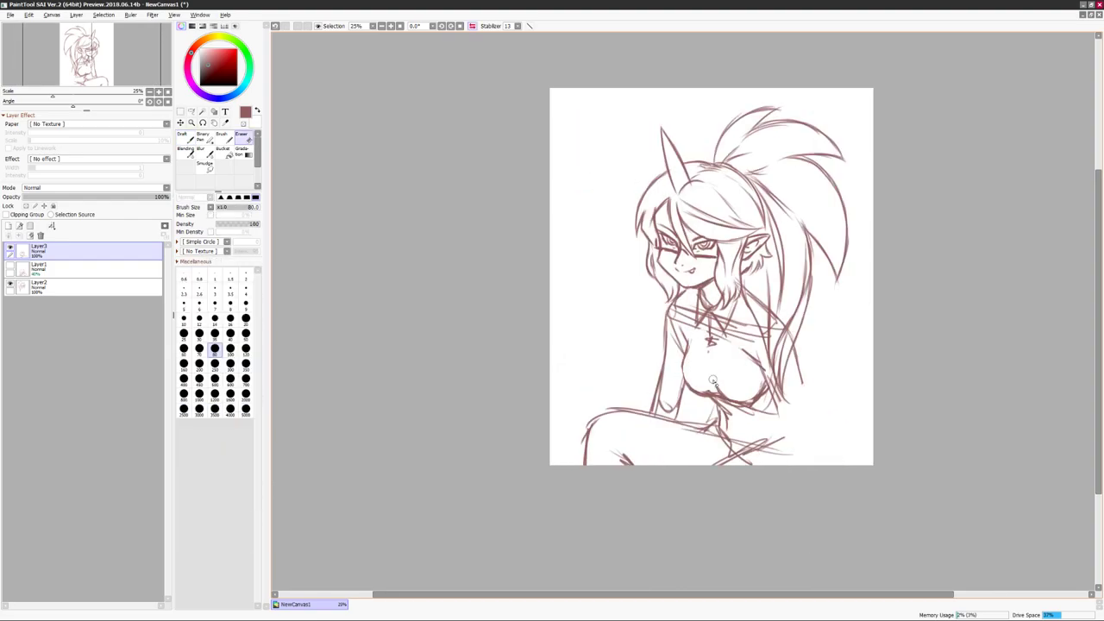
drag(681, 352, 719, 393)
key(h)
scroll(849, 272, down, 1)
drag(589, 287, 572, 340)
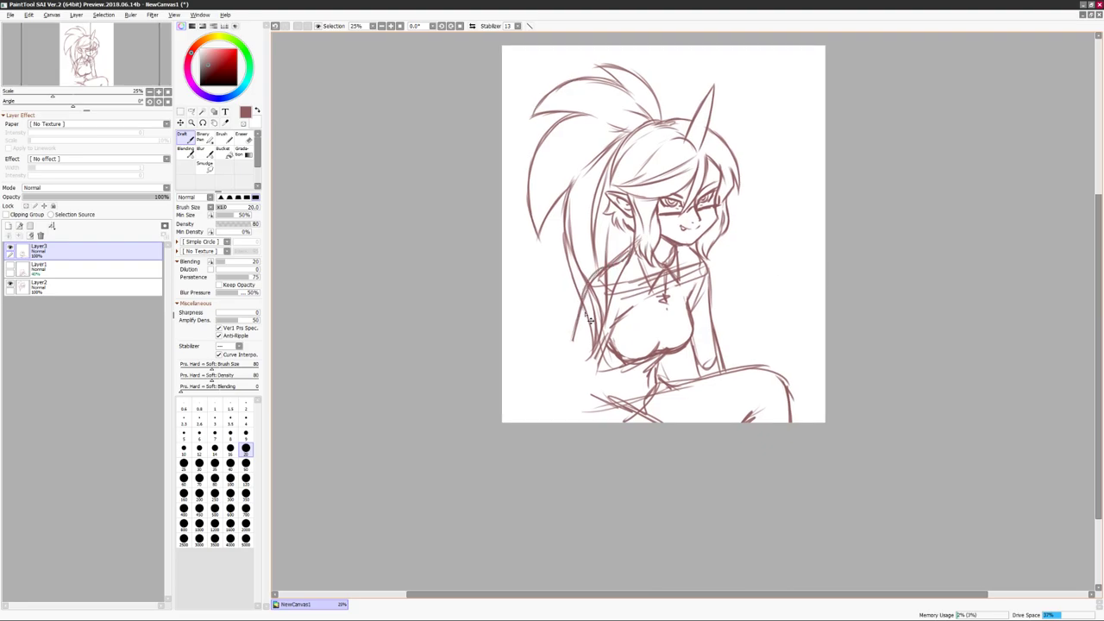
Try a hand with two raised fingers on a new layer beside the face.
key(ctrl+shift+n)
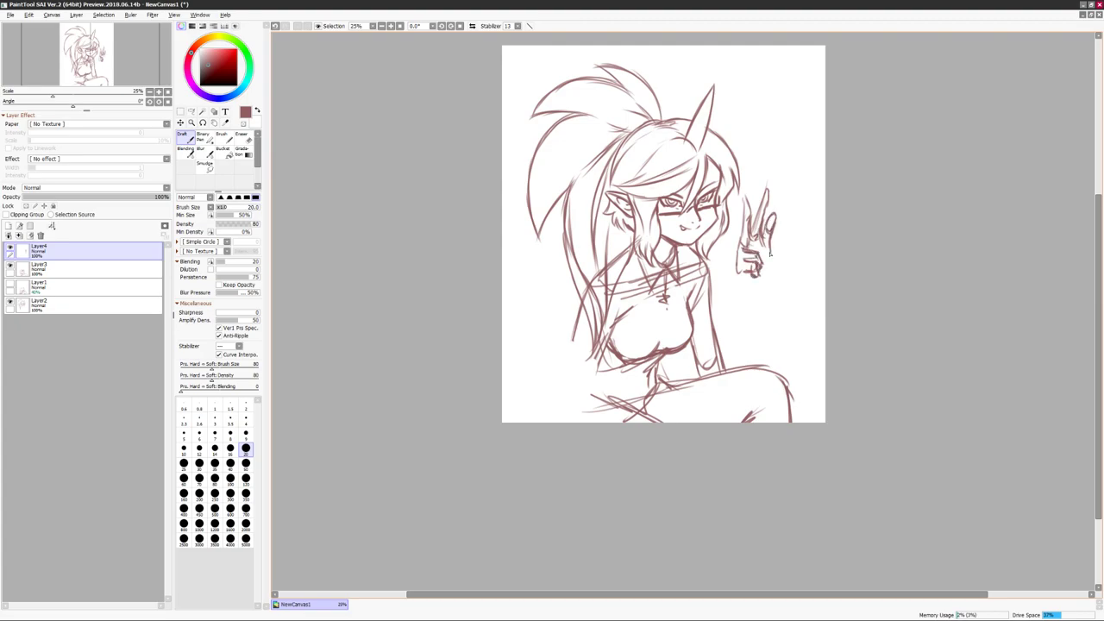
key(e)
key(e)
key(e)
drag(762, 195, 739, 293)
key(e)
key(e)
key(e)
Move the hand sketch over the ponytail with a free transform and discard its layer.
key(ctrl+t)
drag(772, 243, 599, 229)
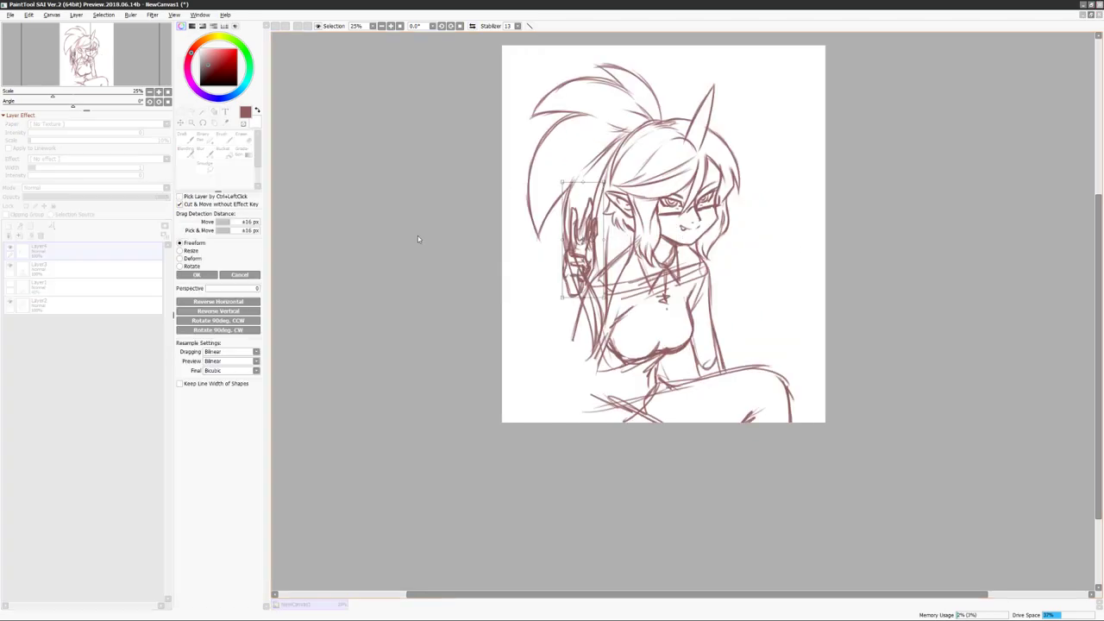
key(Return)
scroll(944, 285, up, 3)
click(40, 235)
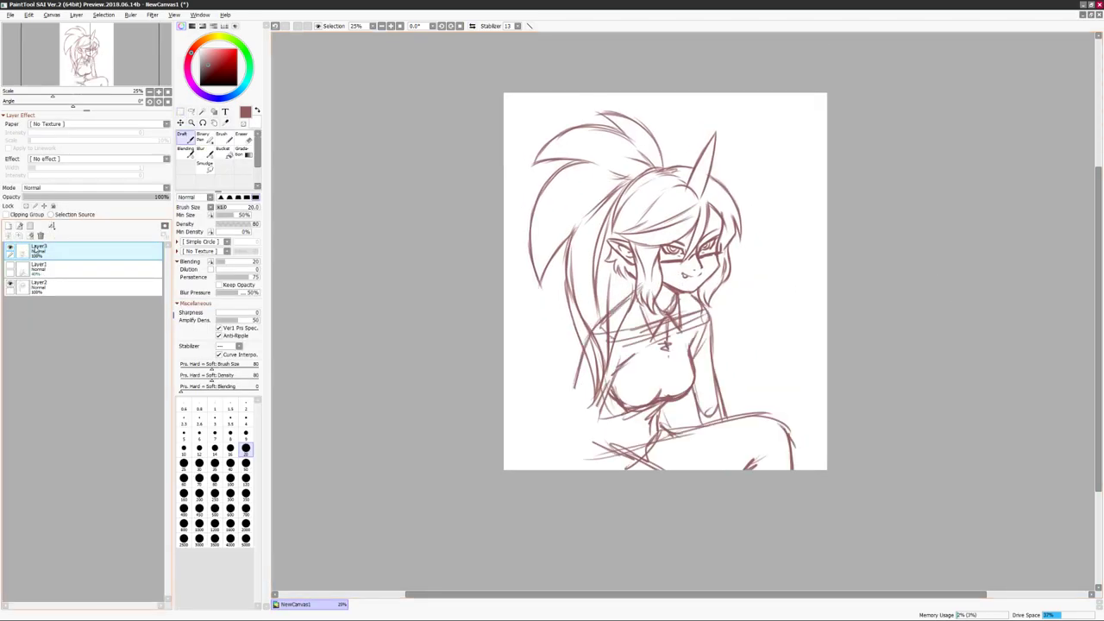
Try another body pose with torso, arm and lap strokes beneath the head and clear it.
scroll(828, 278, up, 2)
drag(690, 280, 655, 379)
drag(742, 284, 764, 349)
drag(690, 380, 647, 440)
mouse_move(759, 354)
mouse_down()
mouse_move(752, 414)
mouse_move(703, 490)
mouse_up()
drag(684, 390, 633, 441)
drag(711, 435, 688, 503)
drag(748, 431, 777, 493)
drag(689, 324, 660, 414)
drag(740, 293, 750, 423)
drag(676, 285, 588, 358)
drag(666, 297, 679, 313)
key(Delete)
Try further shoulder, torso and arm strokes for a different pose below the head.
drag(679, 262, 660, 298)
drag(659, 299, 709, 291)
key(Delete)
drag(660, 255, 703, 345)
drag(721, 349, 612, 470)
drag(749, 307, 778, 406)
mouse_move(588, 406)
mouse_down()
mouse_move(716, 436)
mouse_move(628, 491)
mouse_up()
drag(638, 341, 603, 397)
drag(598, 290, 715, 234)
mouse_move(629, 210)
mouse_down()
mouse_move(665, 320)
mouse_move(739, 296)
mouse_up()
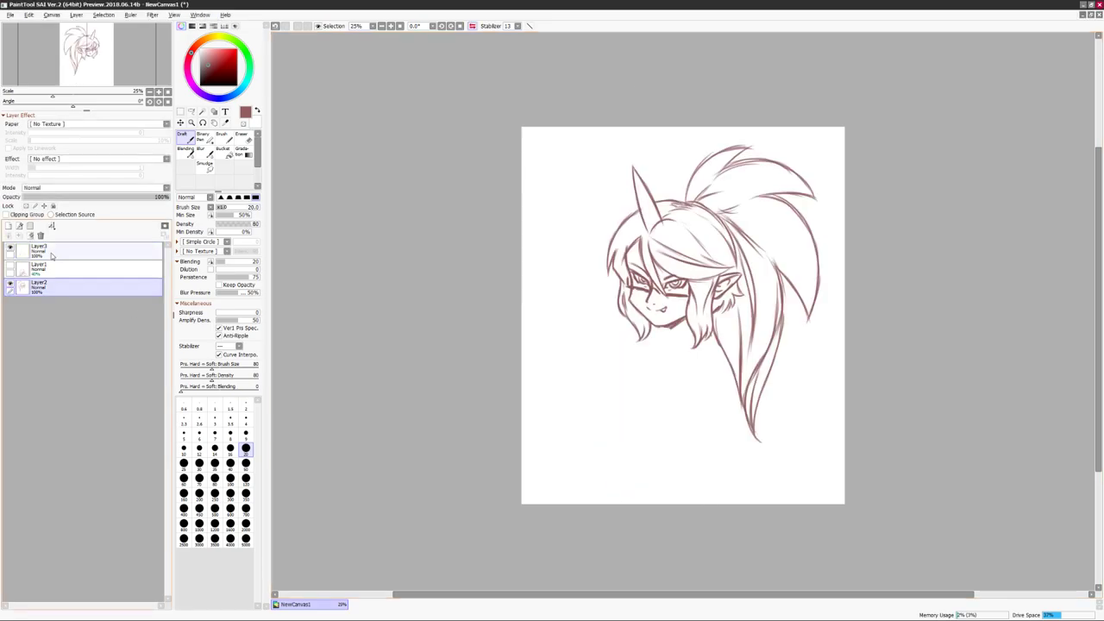
Sketch the near forearm standing upright with its folded hand propping up the chin on the top layer.
click(52, 255)
key(h)
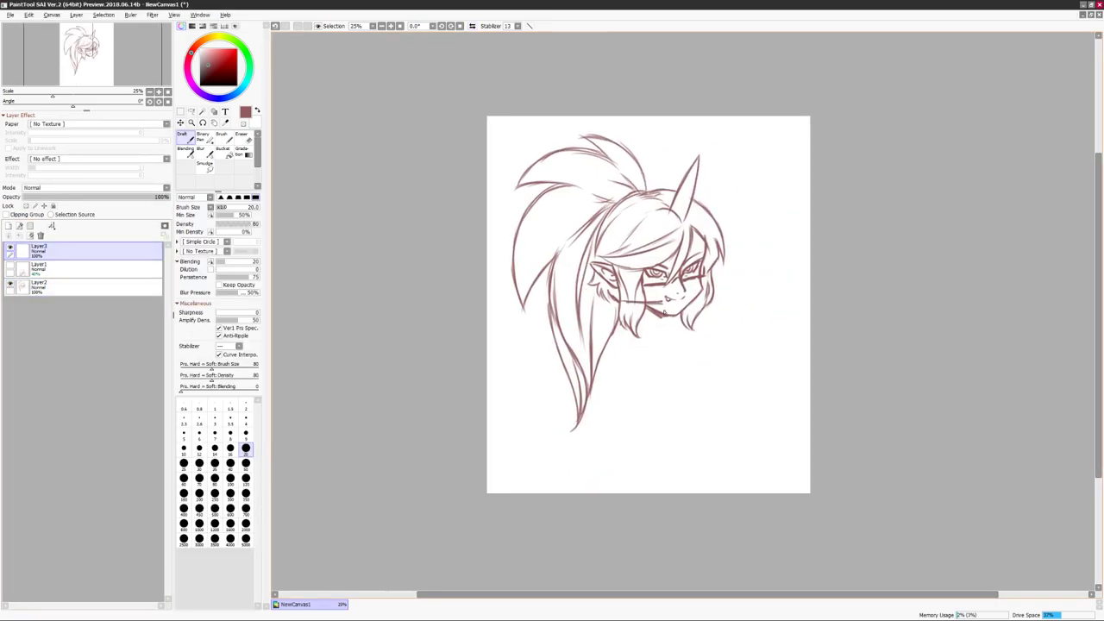
mouse_move(612, 307)
mouse_down()
mouse_move(621, 405)
mouse_move(590, 414)
mouse_up()
drag(617, 340, 614, 423)
mouse_move(614, 308)
mouse_down()
mouse_move(602, 444)
mouse_move(614, 406)
mouse_up()
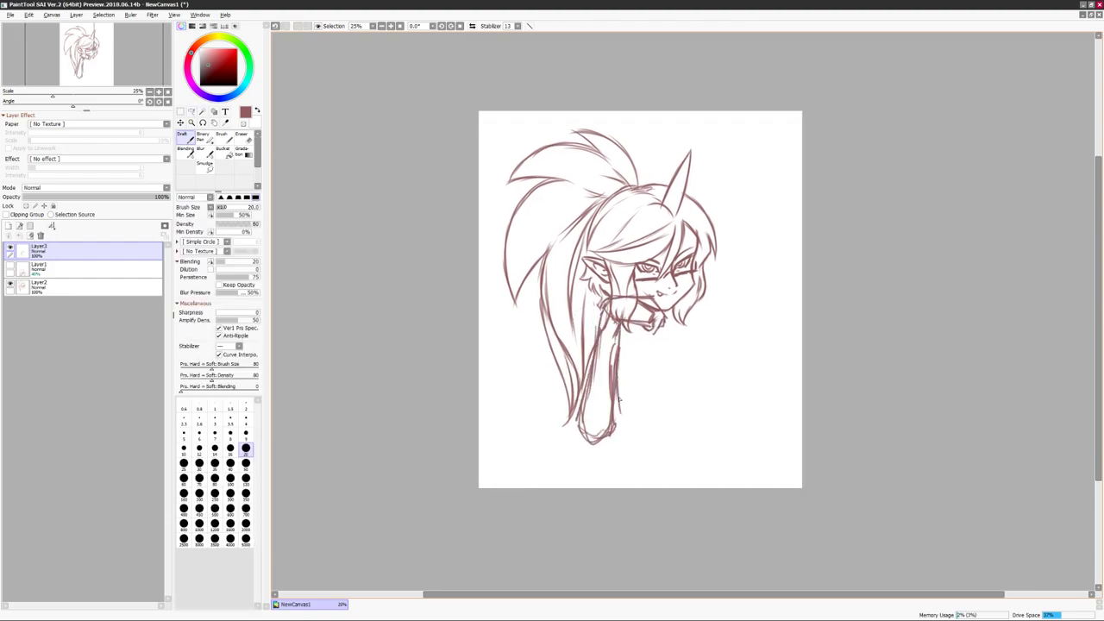
drag(594, 369, 583, 447)
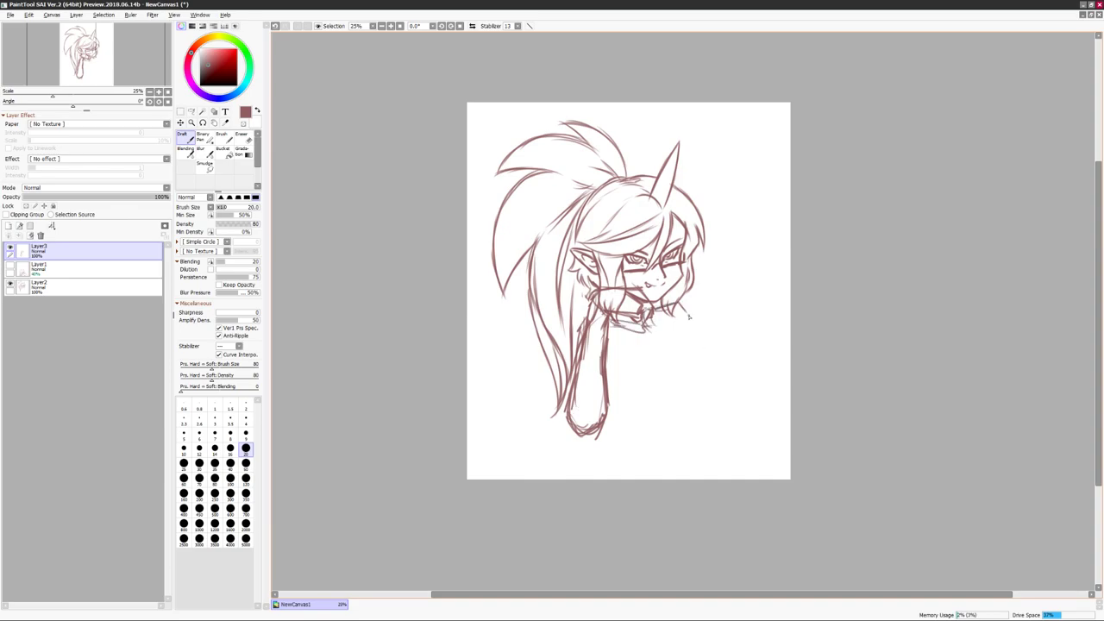
Sketch the far shoulder and arm, the torso side and the thigh under the elbow, and clear the pose.
drag(689, 312, 776, 433)
drag(690, 340, 713, 479)
drag(711, 427, 562, 476)
drag(737, 397, 695, 482)
key(h)
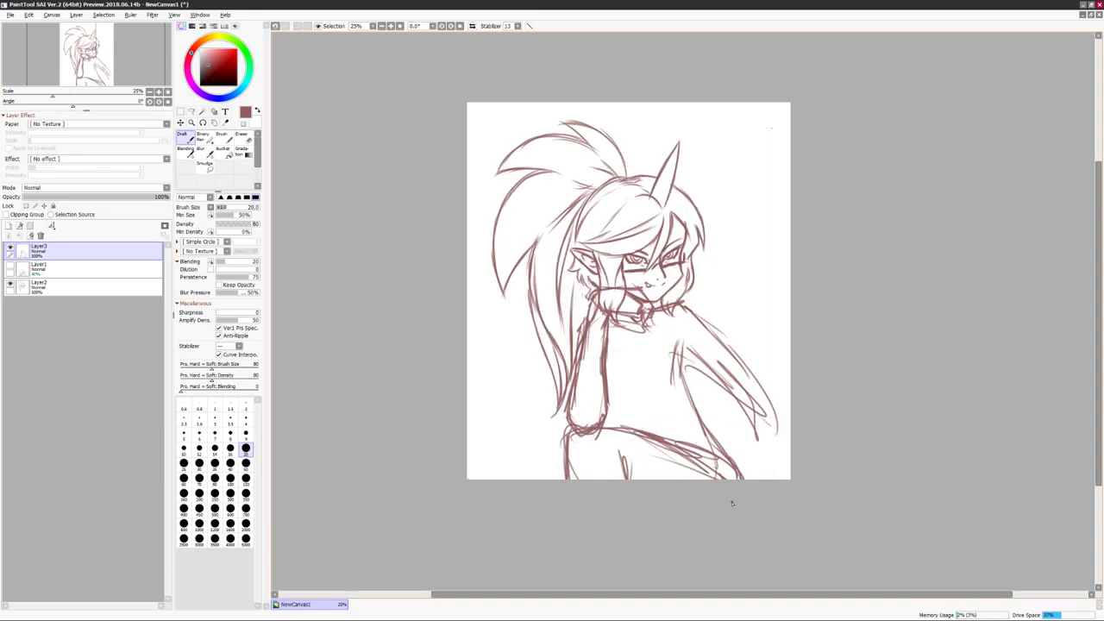
key(h)
key(Delete)
Try a quick variation of the propped arm and torso and clear the layer.
drag(621, 289, 608, 321)
drag(569, 344, 604, 435)
drag(647, 332, 657, 405)
drag(685, 423, 652, 465)
key(Delete)
Redraw the upright near forearm with the hand under the chin, plus the far shoulder and torso side.
mouse_move(629, 285)
mouse_down()
mouse_move(569, 314)
mouse_move(543, 412)
mouse_up()
drag(573, 315, 551, 435)
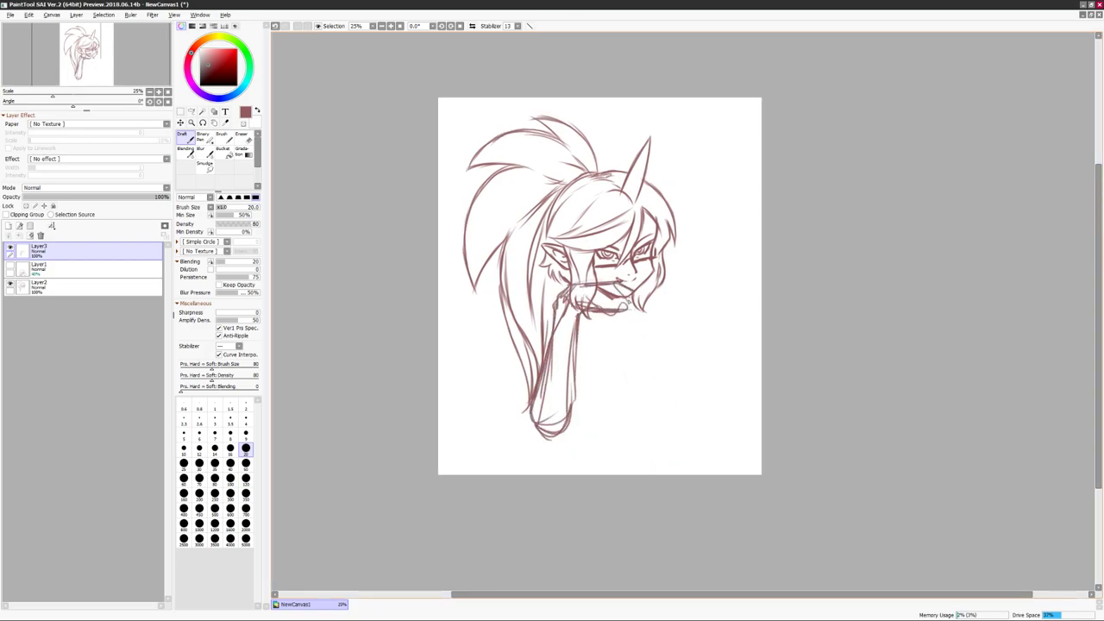
drag(621, 293, 604, 449)
mouse_move(643, 332)
mouse_down()
mouse_move(651, 392)
mouse_move(640, 436)
mouse_up()
drag(587, 411, 571, 449)
key(h)
key(h)
key(ctrl+z)
drag(621, 298, 655, 319)
key(h)
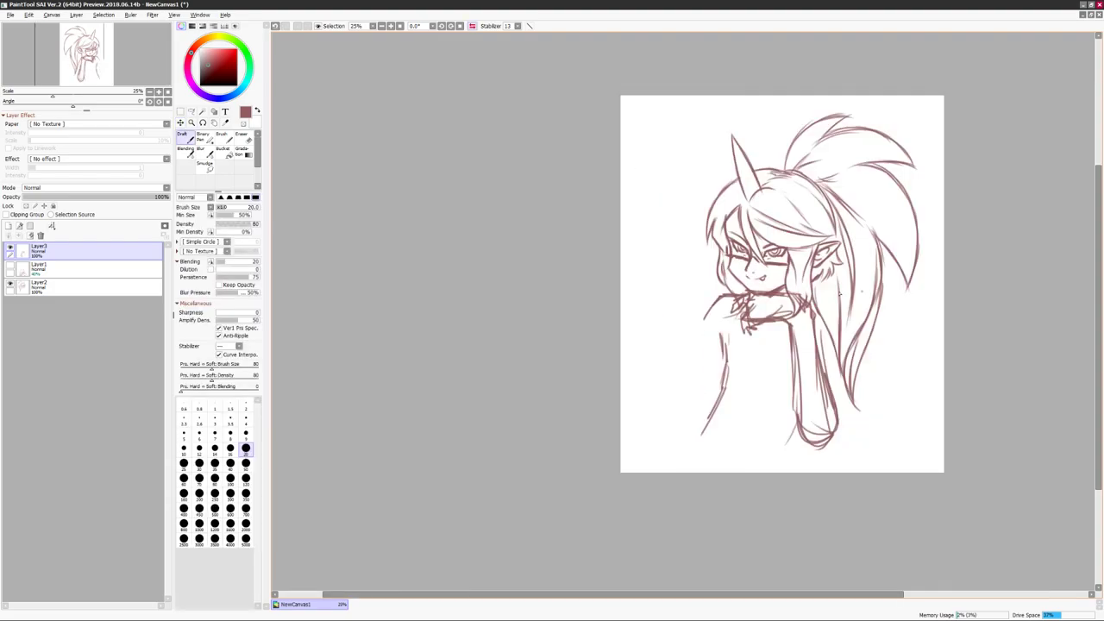
key(h)
Try the far arm bent at the hip with waist lines, and rework the near forearm.
drag(682, 379, 656, 457)
mouse_move(720, 392)
mouse_down()
mouse_move(673, 345)
mouse_move(595, 400)
mouse_move(585, 444)
mouse_up()
key(ctrl+z)
key(ctrl+z)
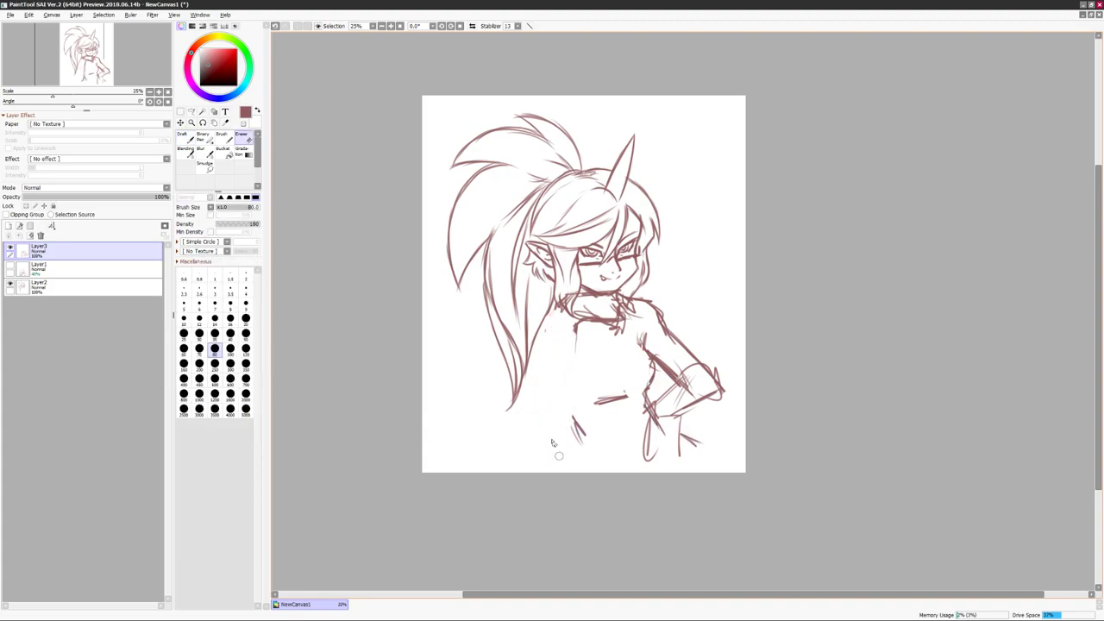
key(ctrl+z)
drag(543, 318, 493, 427)
mouse_move(565, 341)
mouse_down()
mouse_move(522, 432)
mouse_move(554, 443)
mouse_up()
drag(583, 465, 733, 366)
key(ctrl+z)
key(ctrl+z)
key(ctrl+z)
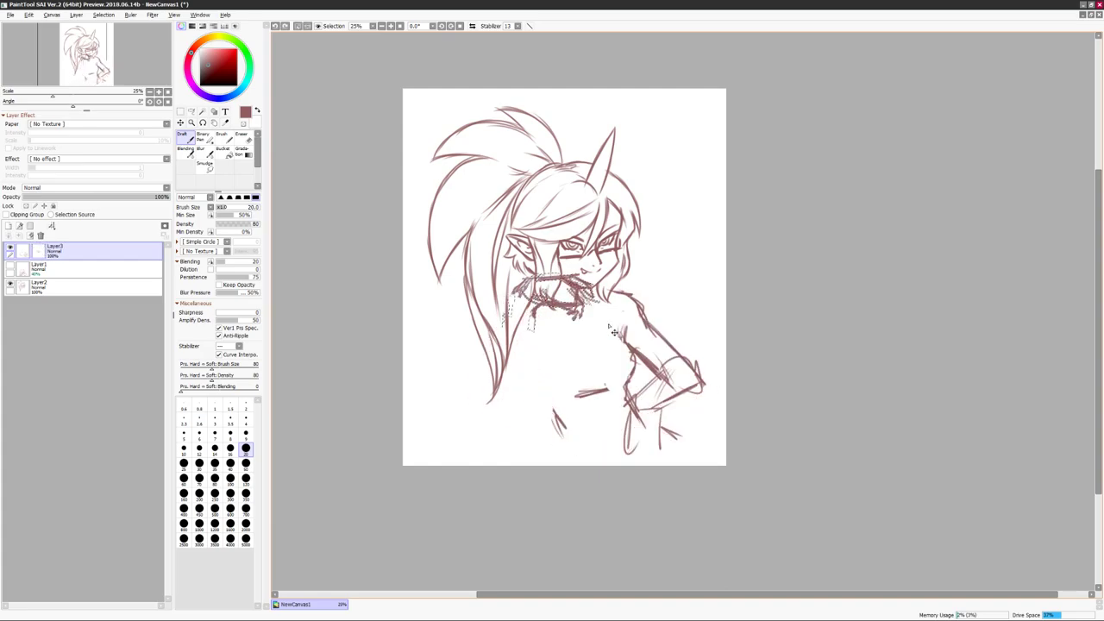
Try repositioning the selected hand under the chin with a free transform and discard the pose.
drag(799, 274, 776, 276)
key(ctrl+t)
drag(674, 118, 672, 113)
key(Escape)
key(h)
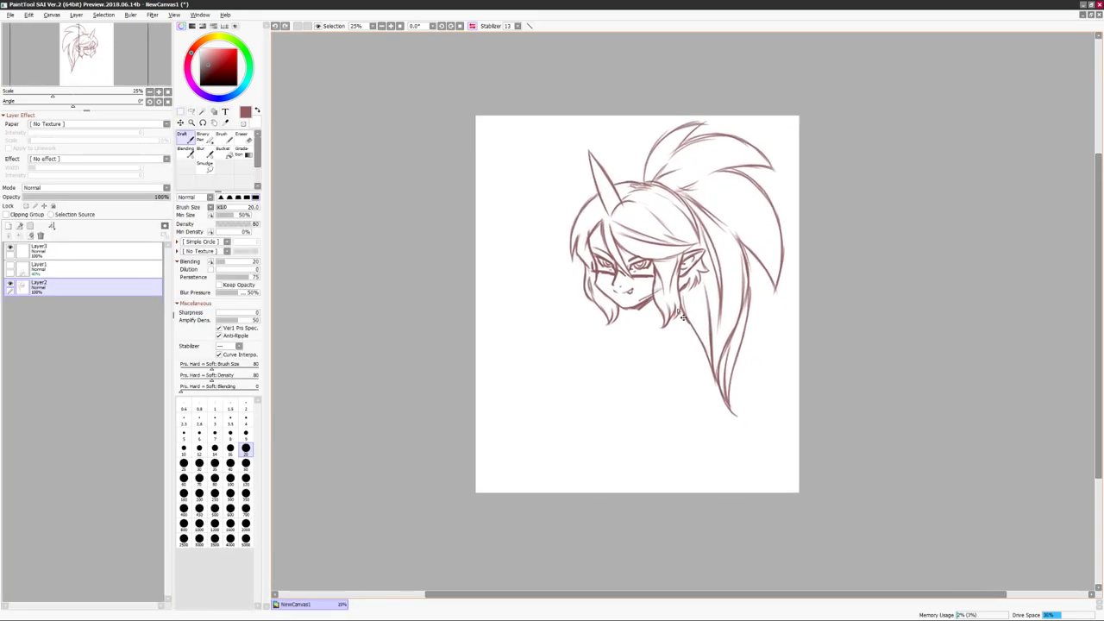
Sketch the collar, tie, shoulders and bent near arm of a new pose on the emptied top layer.
key(alt+bracketright)
key(alt+bracketright)
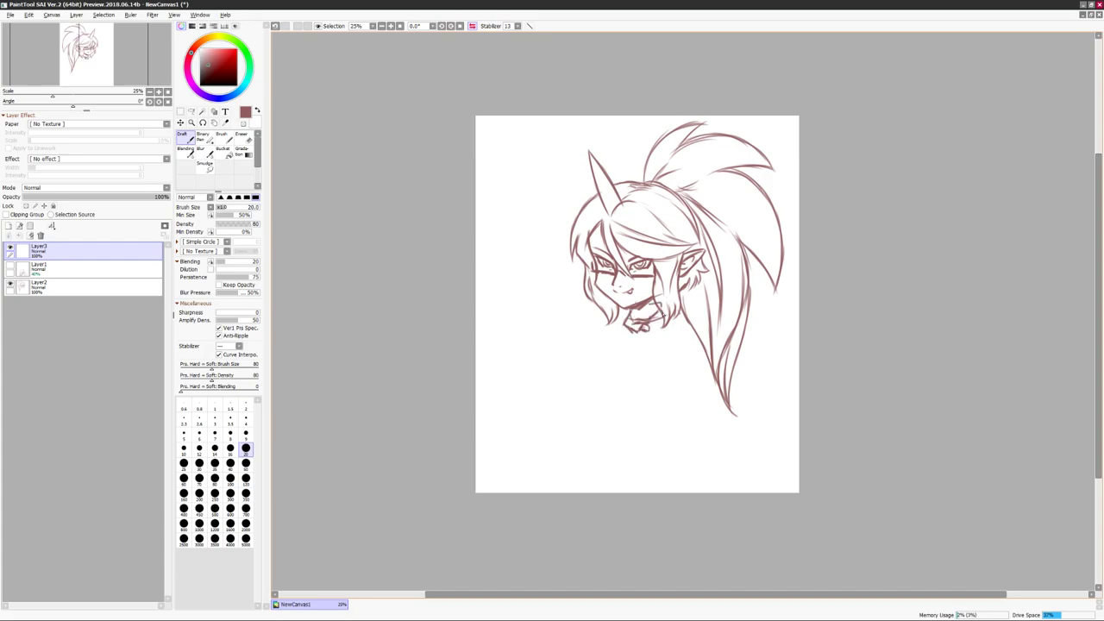
key(h)
mouse_move(691, 310)
mouse_down()
mouse_move(682, 371)
mouse_move(718, 298)
mouse_move(640, 376)
mouse_up()
mouse_move(723, 345)
mouse_down()
mouse_move(603, 414)
mouse_move(621, 431)
mouse_move(626, 469)
mouse_up()
key(ctrl+z)
key(ctrl+z)
key(ctrl+z)
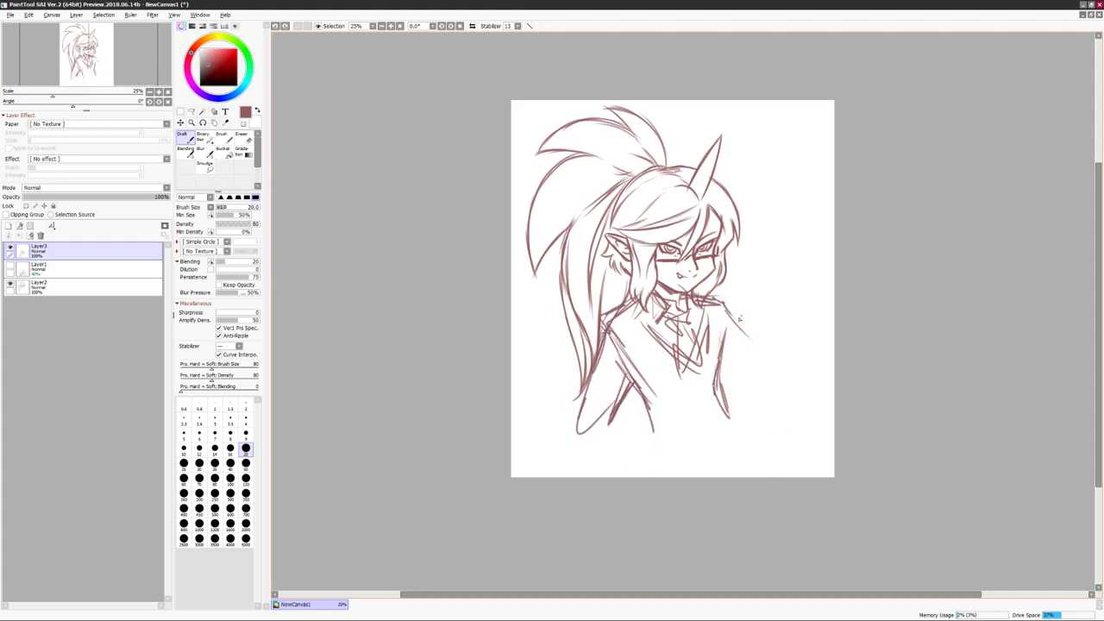
Try a bent far arm with its hand raised to the shoulder and remove it.
key(h)
key(h)
drag(724, 309, 791, 405)
key(l)
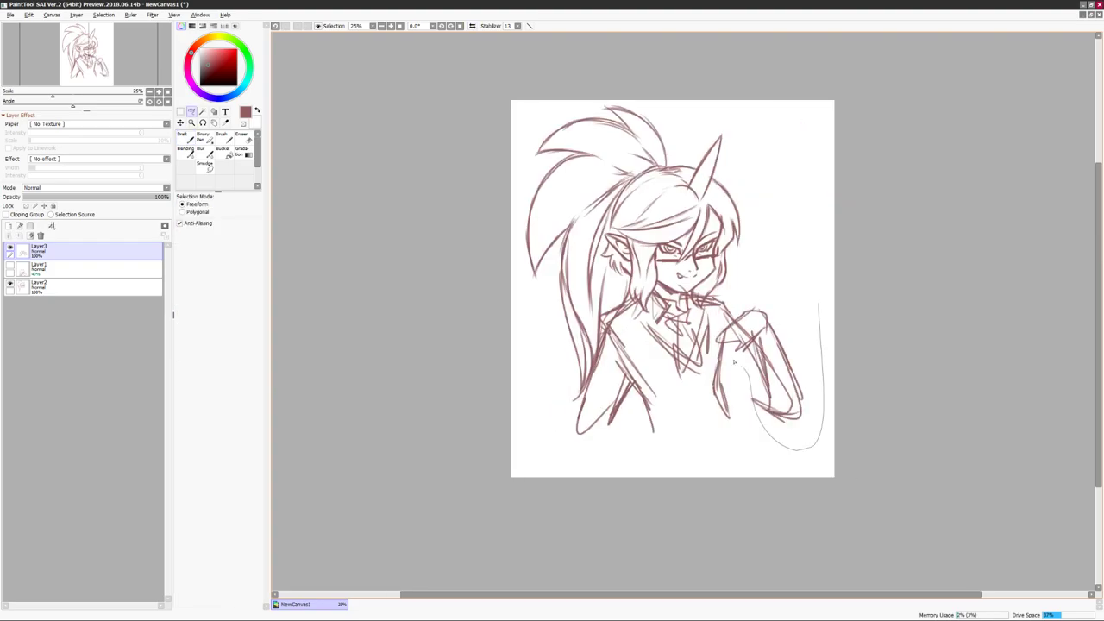
key(n)
Draw the far arm reaching down, the near hand across the chest and the lines over the lap.
drag(725, 326, 794, 436)
drag(681, 341, 578, 427)
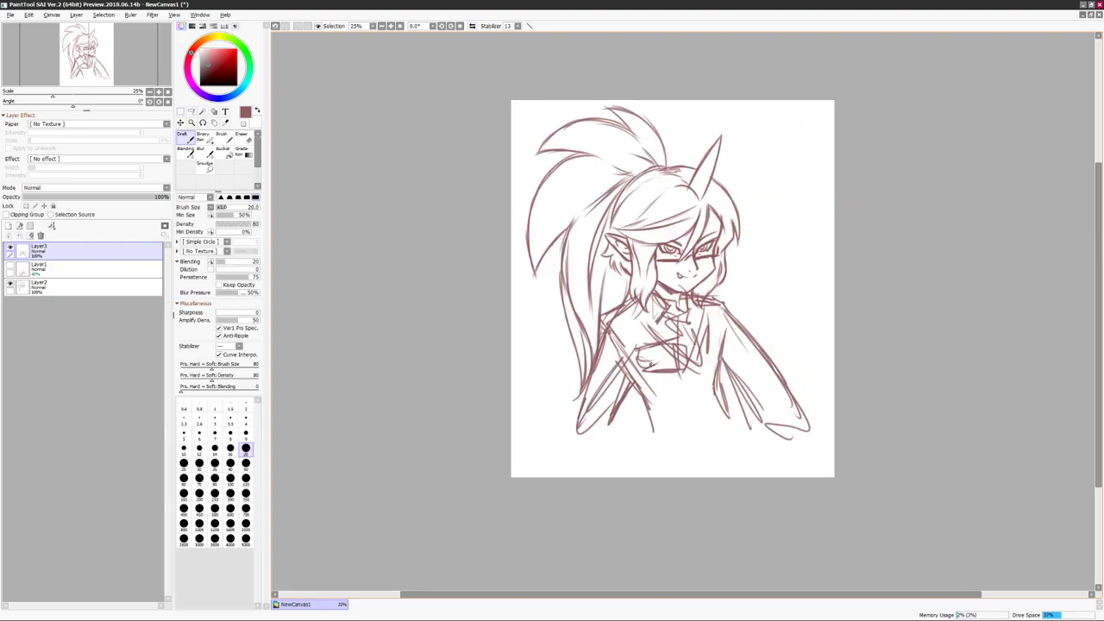
drag(716, 396, 756, 446)
drag(653, 471, 713, 396)
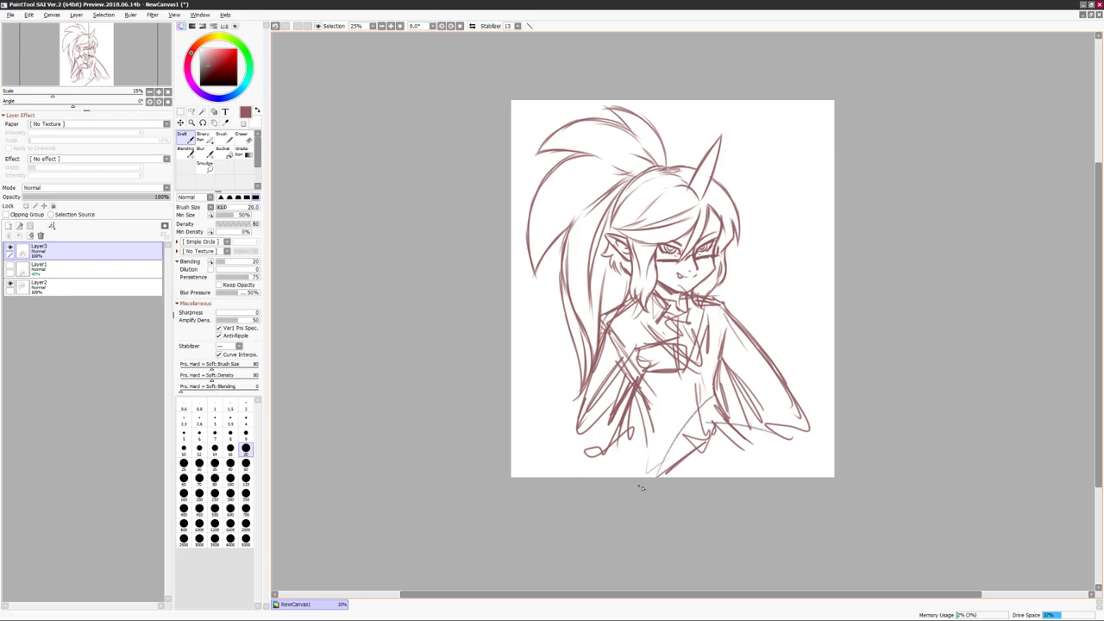
Hatch the shadows on the near sleeve, around the folded hand and beneath the collar.
drag(788, 434, 768, 429)
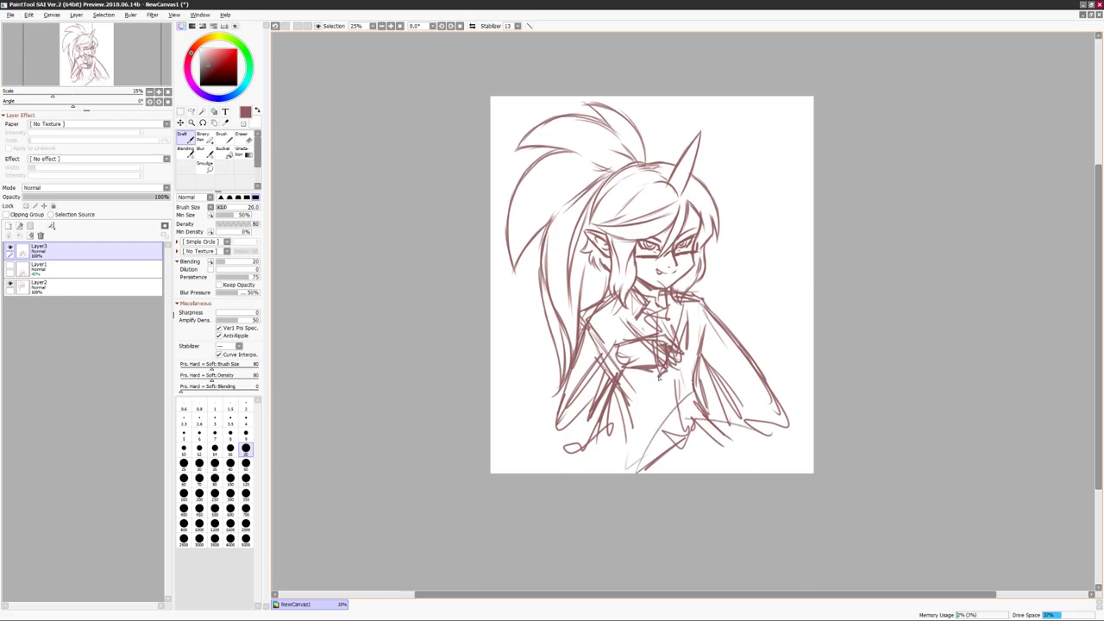
mouse_move(594, 384)
mouse_down()
mouse_move(569, 418)
mouse_move(565, 450)
mouse_up()
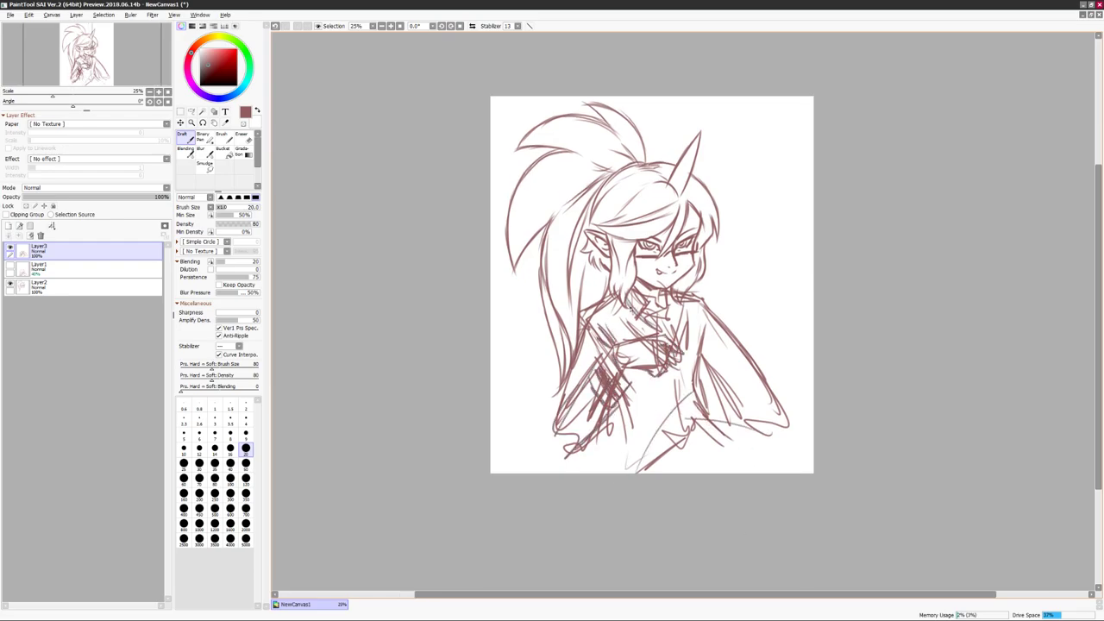
drag(621, 304, 676, 342)
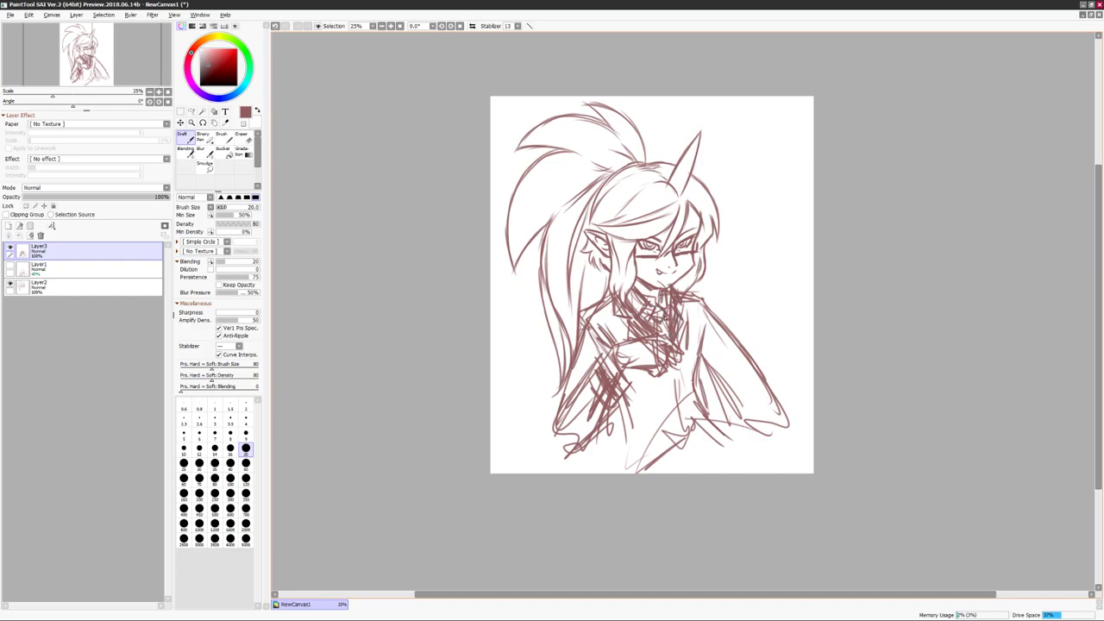
Draw the waist belt, an armband with a round emblem on the far sleeve, and the raised knee.
drag(639, 395, 695, 380)
mouse_move(711, 328)
mouse_down()
mouse_move(745, 376)
mouse_move(705, 371)
mouse_move(695, 381)
mouse_move(781, 390)
mouse_move(802, 404)
mouse_up()
key(h)
key(h)
drag(752, 410, 722, 435)
drag(680, 405, 647, 435)
key(h)
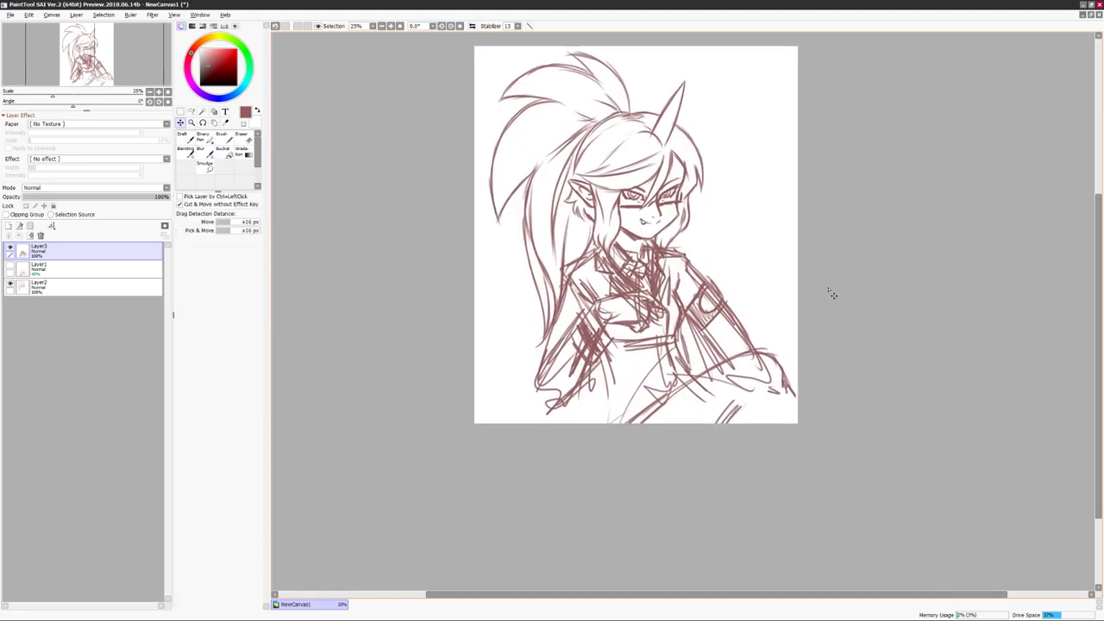
key(h)
Draw the torso's side contour down to the hip and a column of buttons along the front.
drag(626, 384, 596, 423)
drag(693, 331, 662, 381)
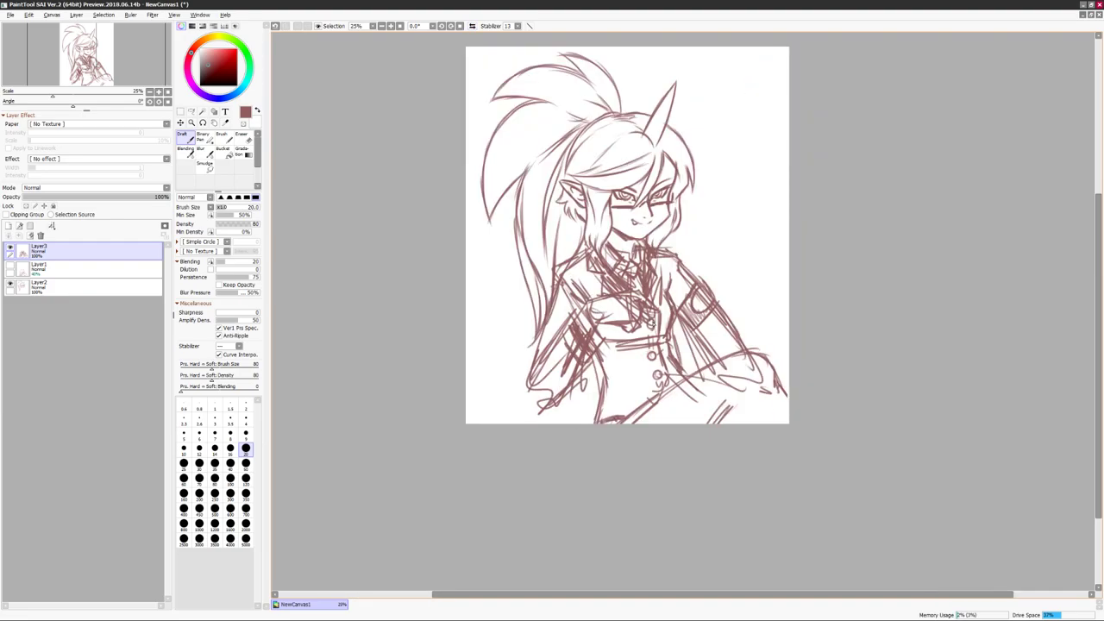
key(h)
key(h)
mouse_move(701, 268)
mouse_down()
mouse_move(670, 332)
mouse_move(694, 368)
mouse_up()
key(h)
key(h)
key(h)
key(h)
Select the near arm and the hand across the chest, delete them and deselect.
key(a)
drag(603, 258, 505, 406)
key(Delete)
key(ctrl+d)
Draw the near arm on a new layer with its forearm upright and the hand propped against the cheek.
key(n)
key(ctrl+shift+n)
drag(535, 285, 508, 409)
Adjust the body sketch on its own layer beneath the arm with a free transform.
drag(861, 373, 838, 382)
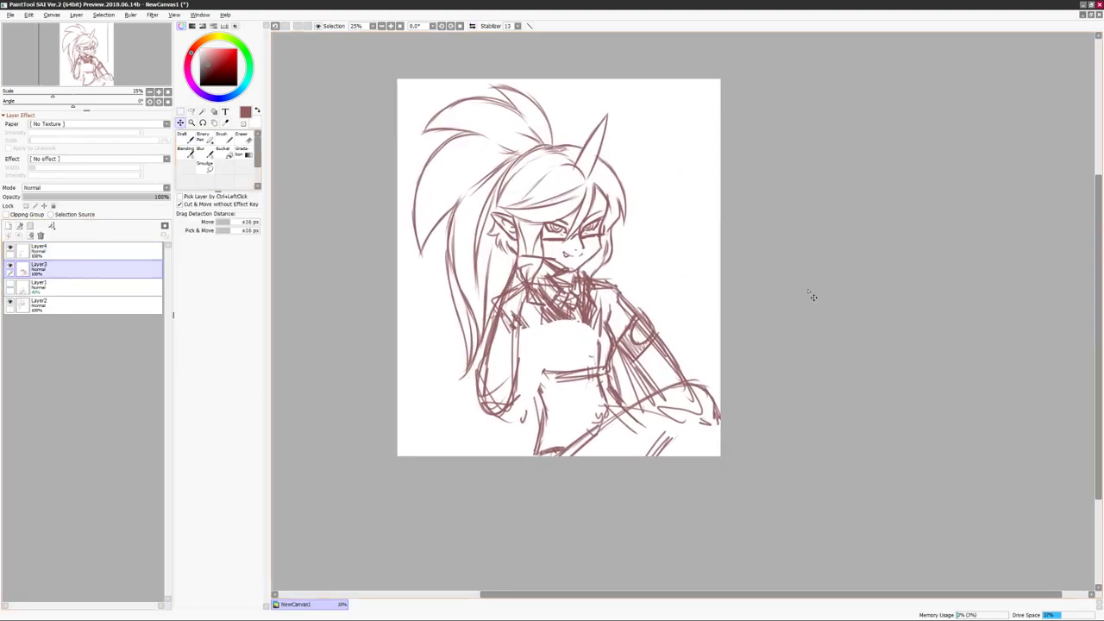
key(h)
key(h)
key(ctrl+t)
drag(820, 461, 767, 325)
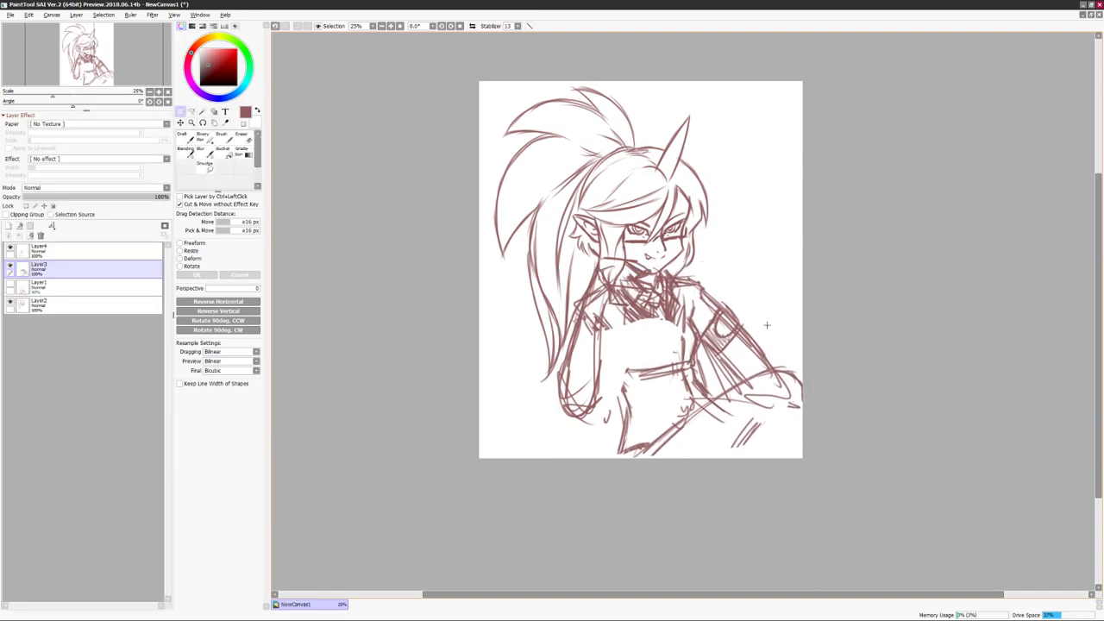
Redraw the missing torso lines across the chest, waist and hip of the rough body sketch.
key(n)
mouse_move(608, 312)
mouse_down()
mouse_move(653, 334)
mouse_move(661, 421)
mouse_up()
key(h)
key(h)
key(h)
key(h)
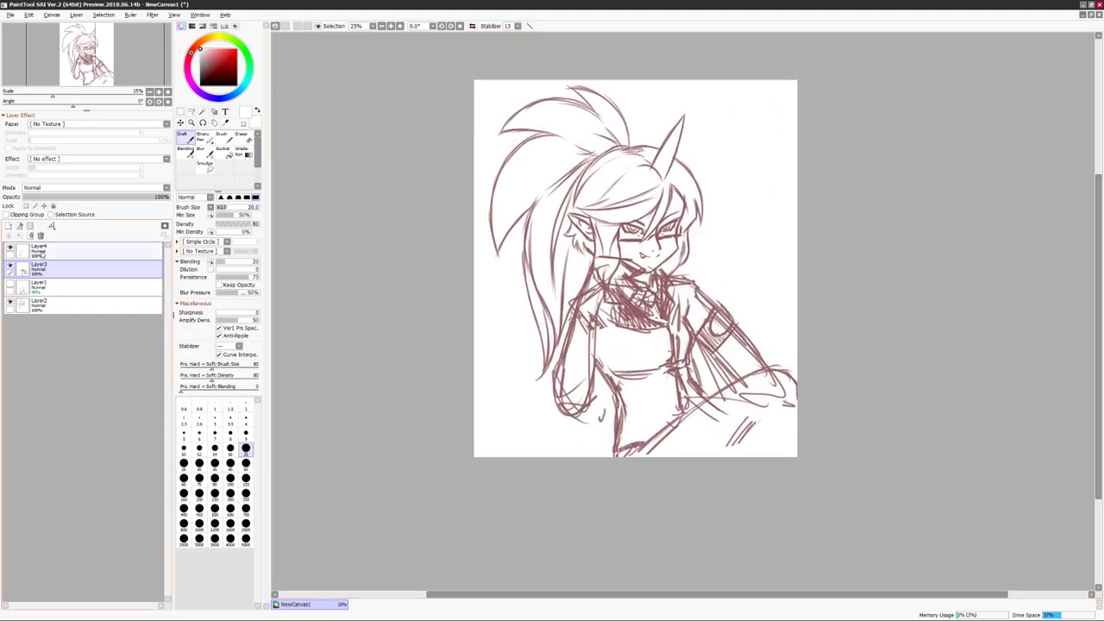
Adjust the rough body sketch with a free transform and increase the canvas height.
key(ctrl+t)
click(39, 250)
key(ctrl+alt+c)
key(Return)
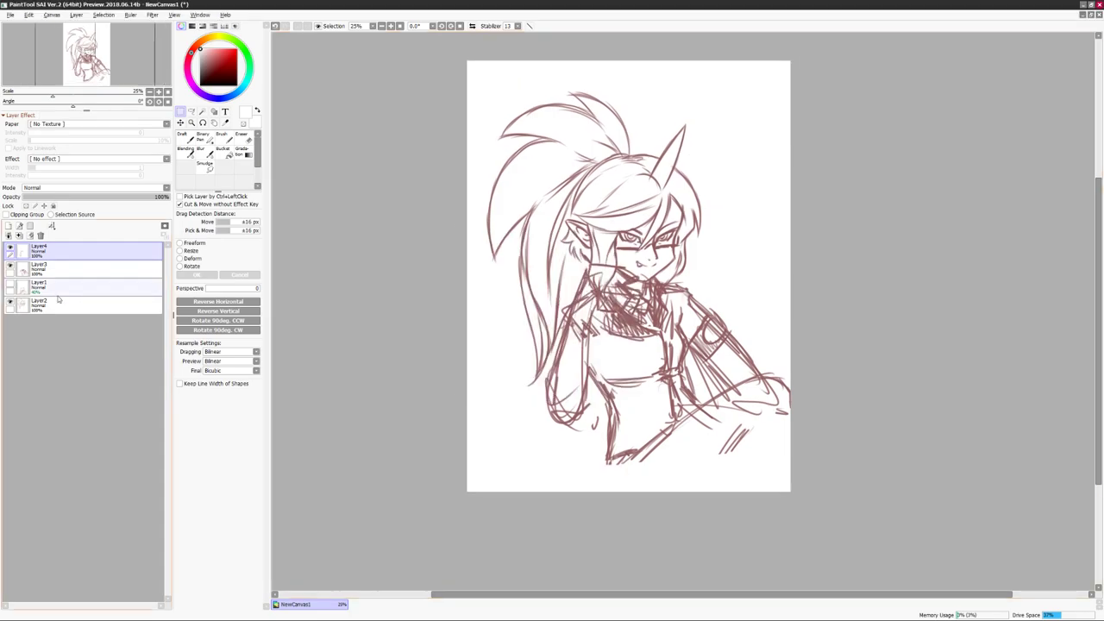
Merge the rough arm into the body sketch, fade that layer's opacity and add a new drawing layer above it.
key(ctrl+e)
drag(657, 336, 647, 332)
drag(164, 196, 95, 196)
click(8, 225)
click(183, 138)
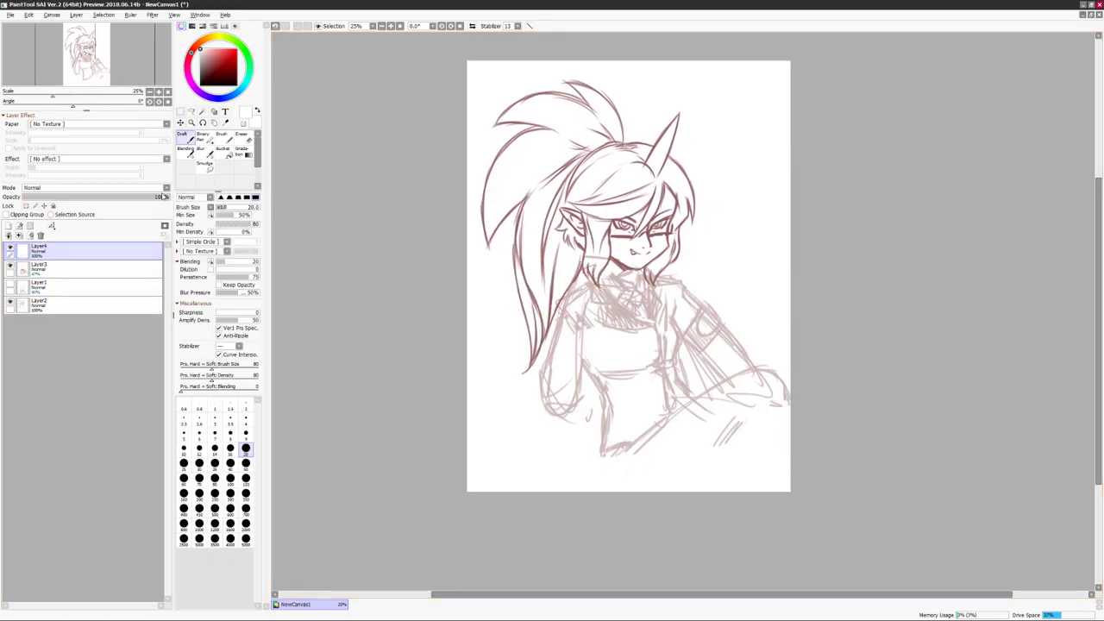
Draw clean chest, waist and hip contours over the faded body sketch on the new layer.
drag(673, 304, 681, 338)
key(h)
key(h)
mouse_move(614, 361)
mouse_down()
mouse_move(669, 373)
mouse_move(659, 369)
mouse_up()
key(h)
drag(859, 312, 842, 285)
key(h)
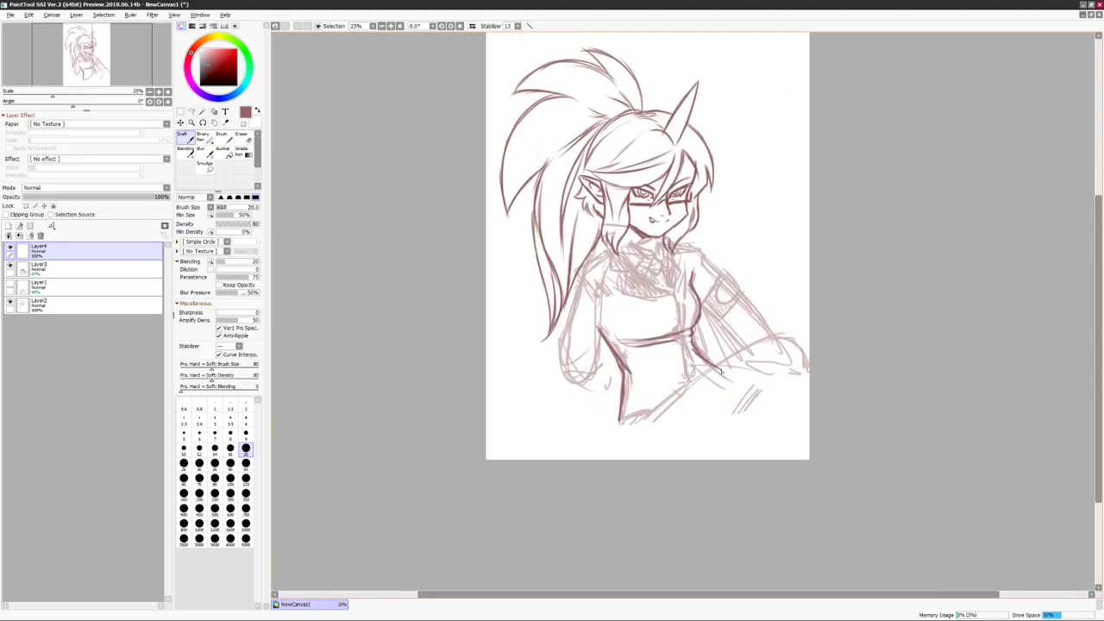
Draw the shoulders and both arms, laying the near forearm across the waist with its hand on the lap.
drag(688, 251, 726, 288)
drag(705, 263, 744, 358)
drag(870, 203, 944, 213)
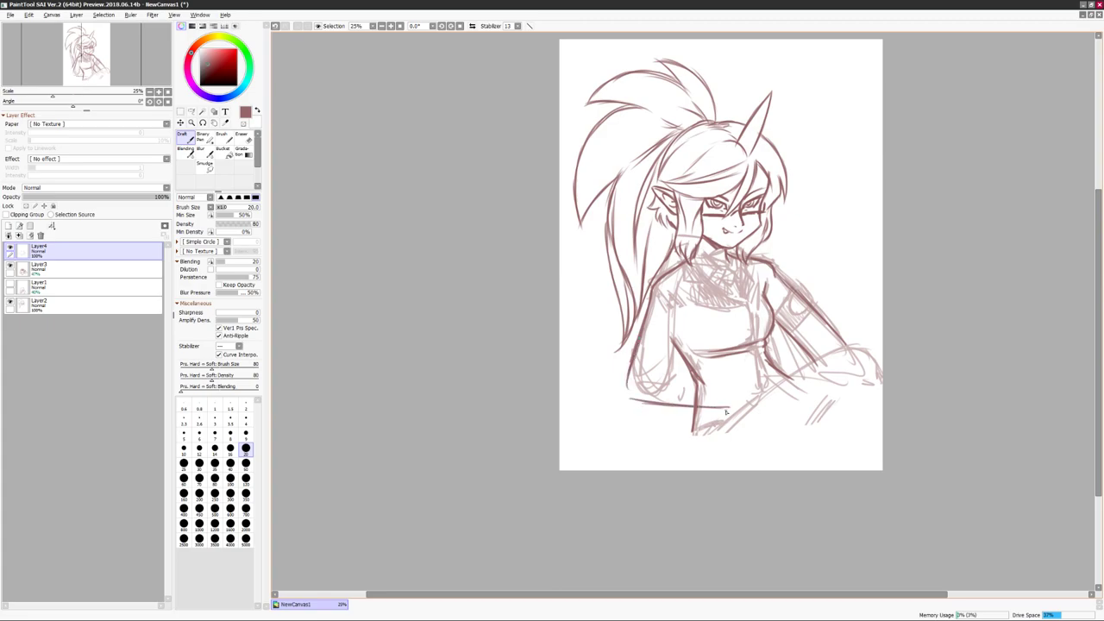
drag(961, 304, 940, 295)
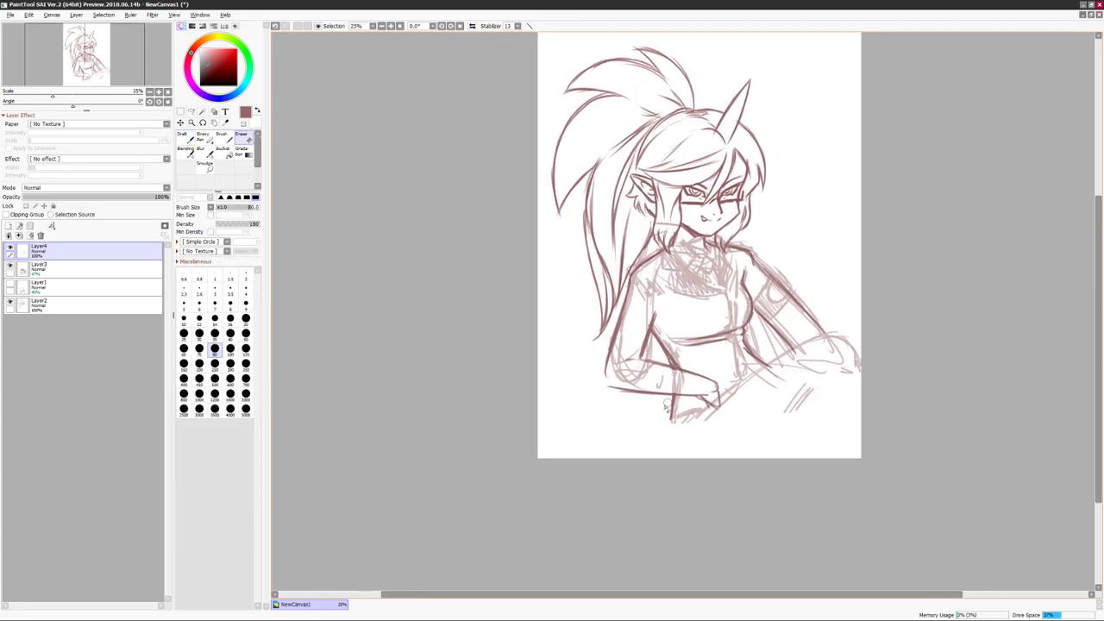
drag(691, 405, 670, 406)
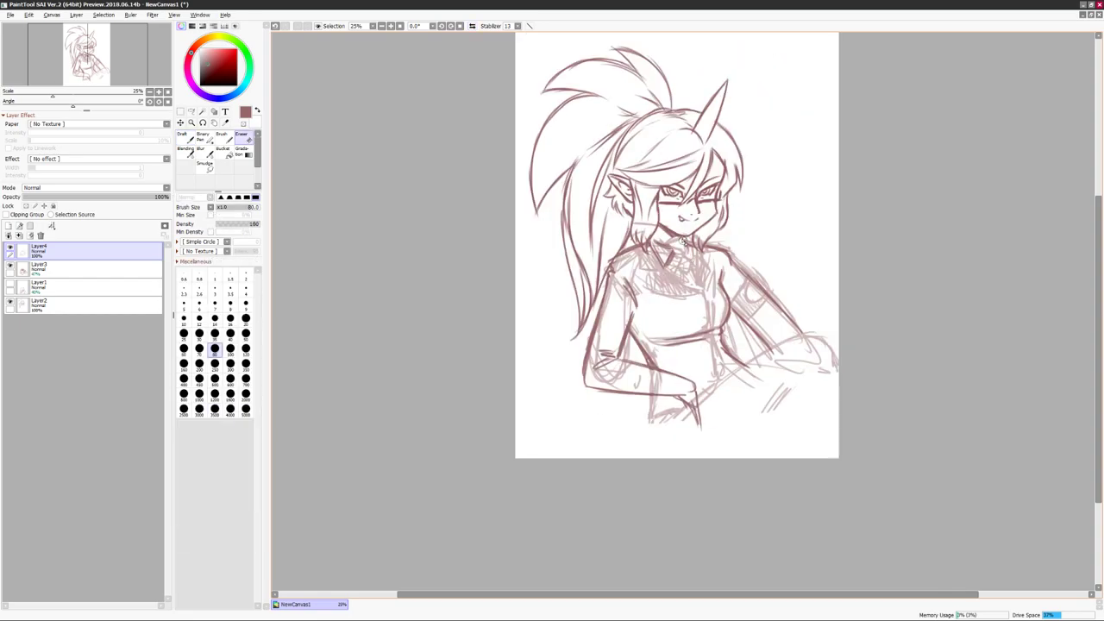
Draw the collar, necktie and jacket lapels beneath the chin.
mouse_move(671, 271)
mouse_down()
mouse_move(652, 284)
mouse_move(828, 311)
mouse_move(784, 336)
mouse_move(621, 552)
mouse_move(604, 263)
mouse_up()
key(a)
key(n)
mouse_move(678, 315)
mouse_down()
mouse_move(646, 287)
mouse_move(673, 304)
mouse_up()
drag(608, 256, 599, 255)
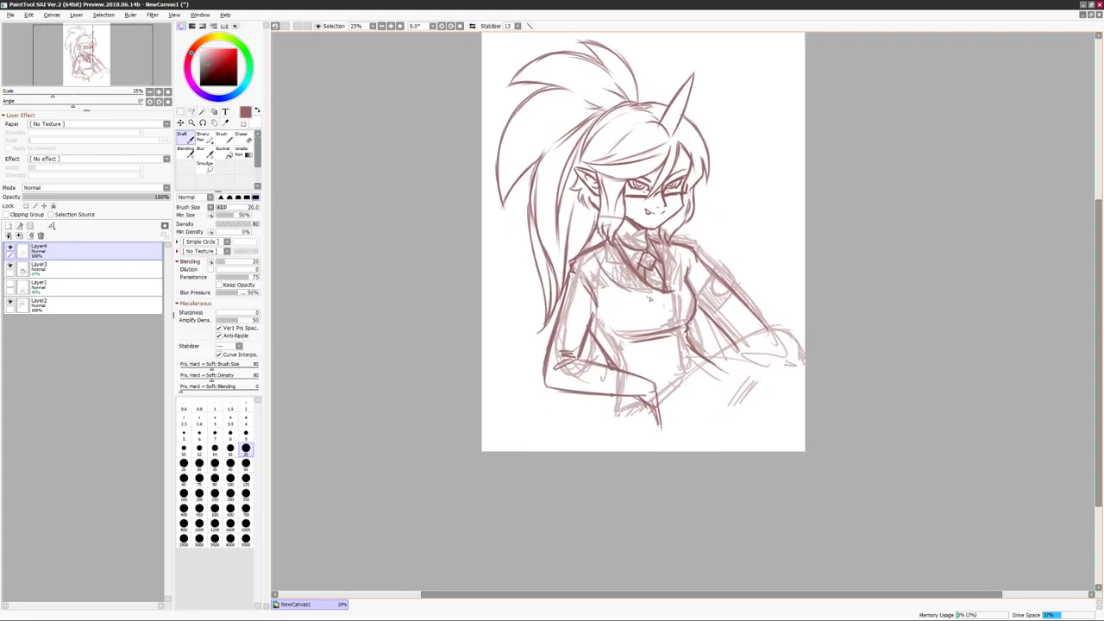
key(e)
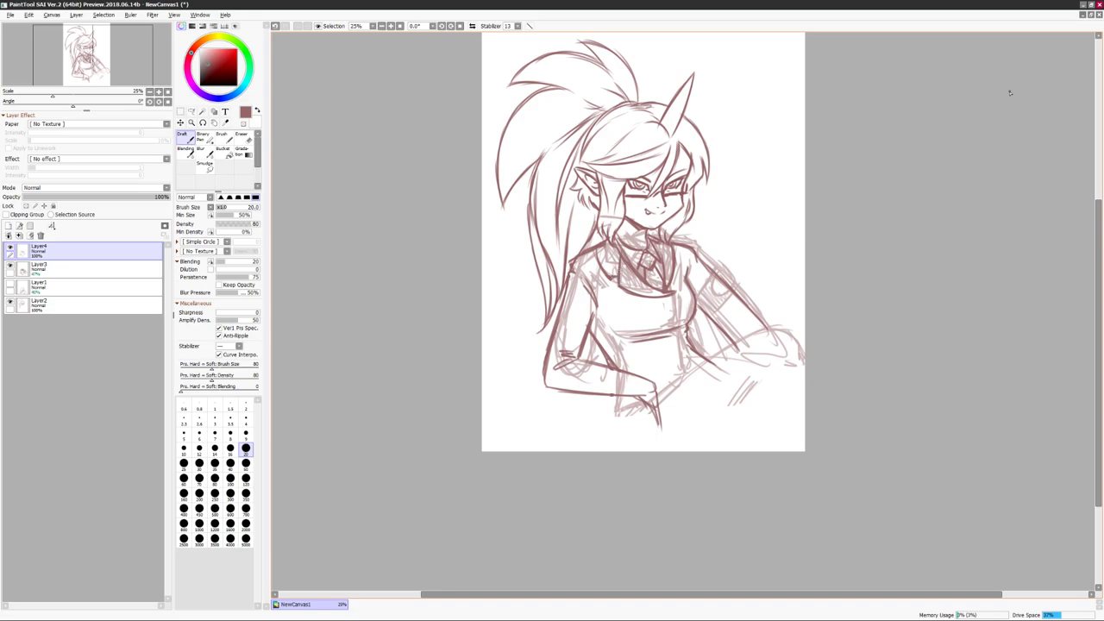
Draw the jacket's front buttons, an armband on the far sleeve and a banded cuff on the near sleeve.
key(h)
key(h)
key(n)
key(h)
key(h)
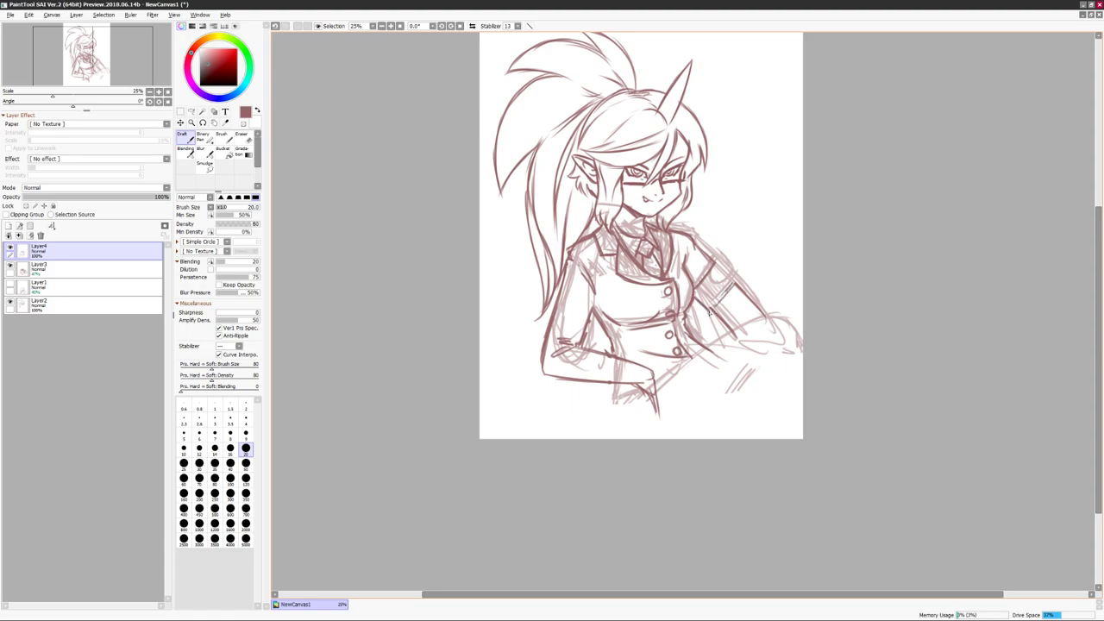
key(h)
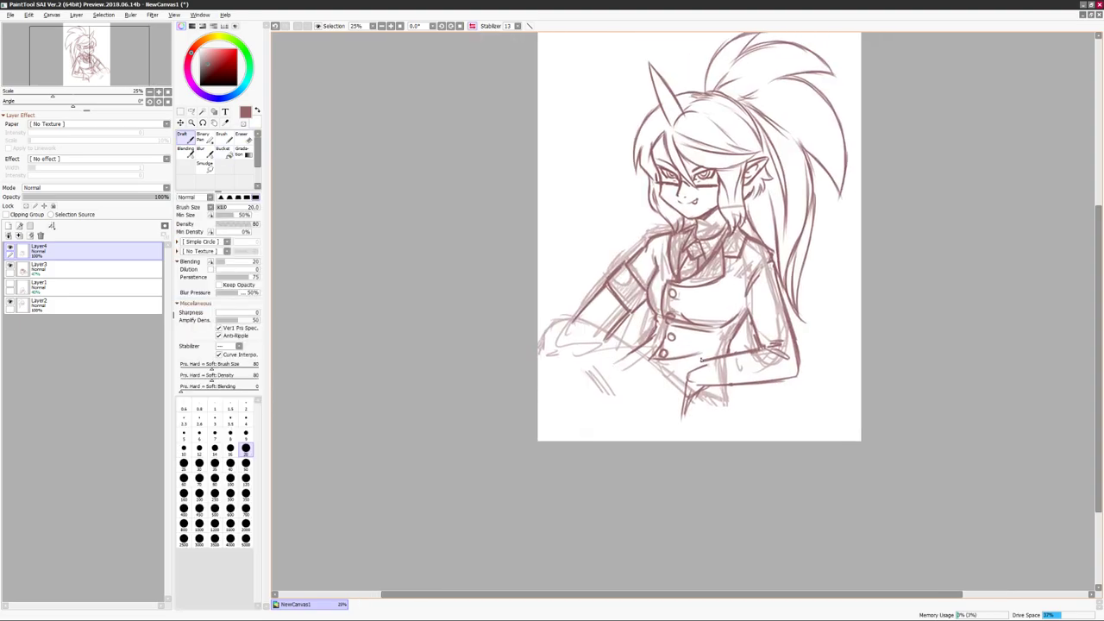
key(h)
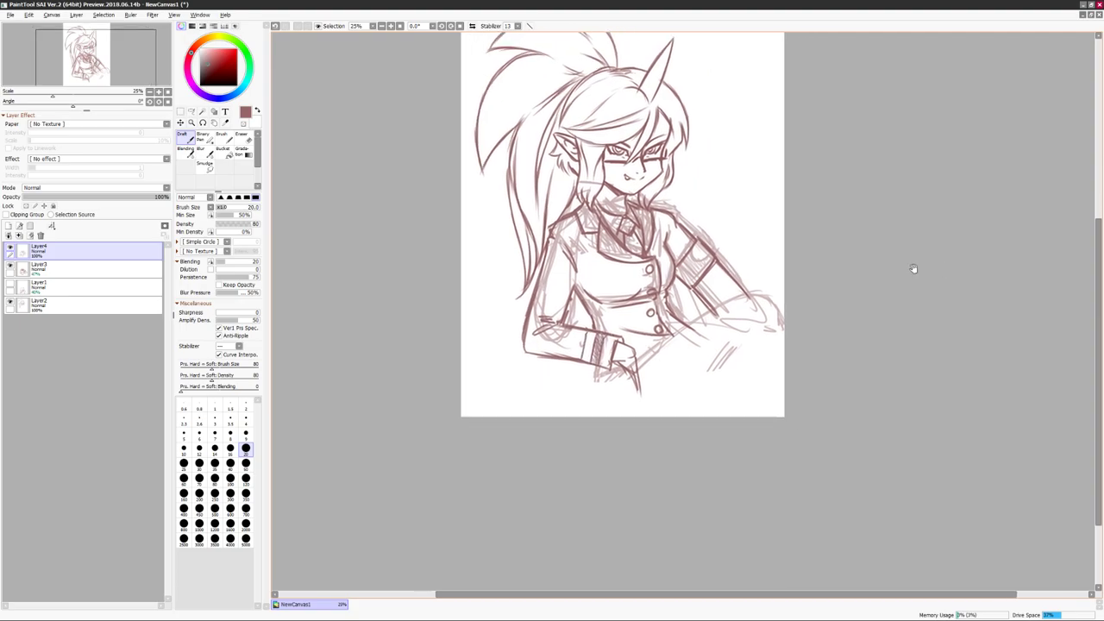
Draw the upper thigh line under the jacket, merge the clean body into Layer2 and hide the rough sketch.
scroll(887, 231, down, 1)
scroll(892, 250, up, 1)
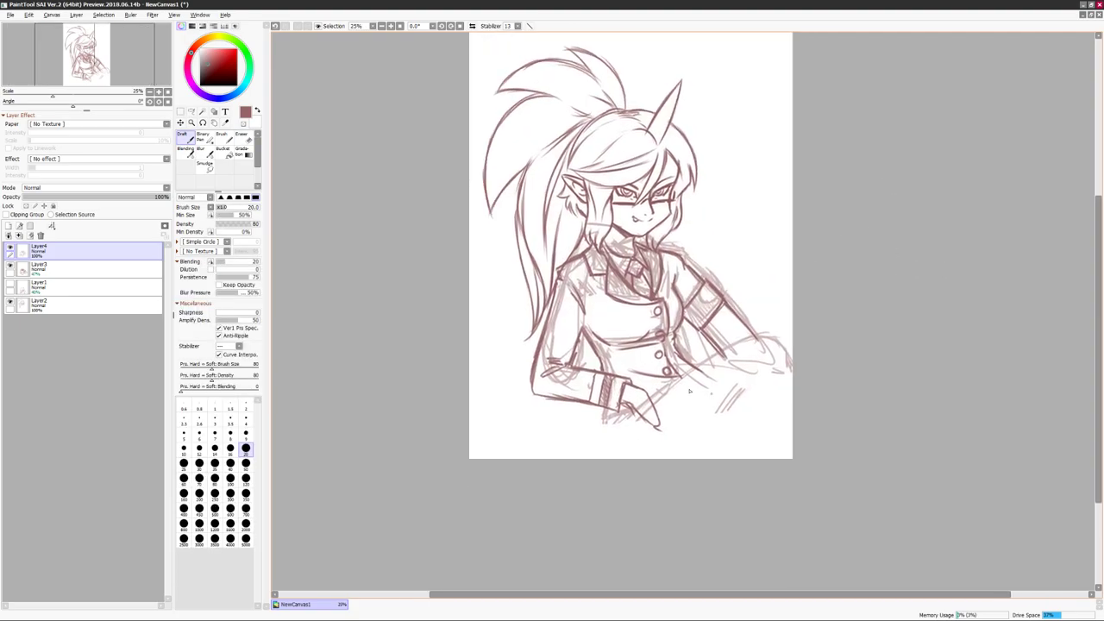
mouse_move(690, 368)
mouse_down()
mouse_move(676, 419)
mouse_move(789, 369)
mouse_up()
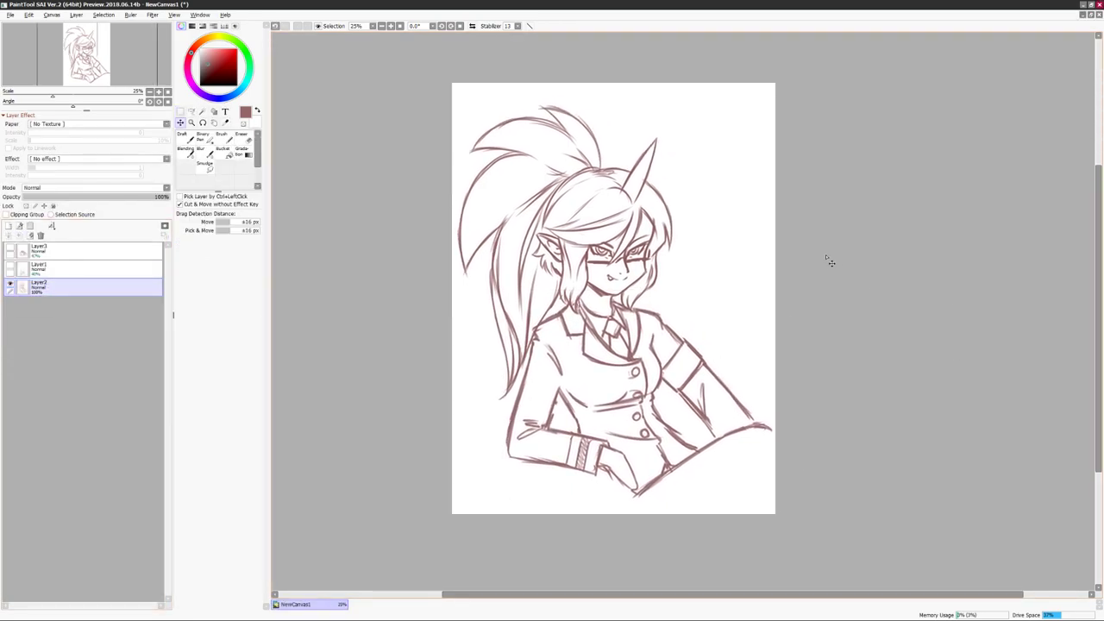
Draw a crescent emblem on the far sleeve's armband and hatch the band around it.
key(b)
mouse_move(679, 347)
mouse_down()
mouse_move(697, 369)
mouse_move(688, 390)
mouse_up()
key(h)
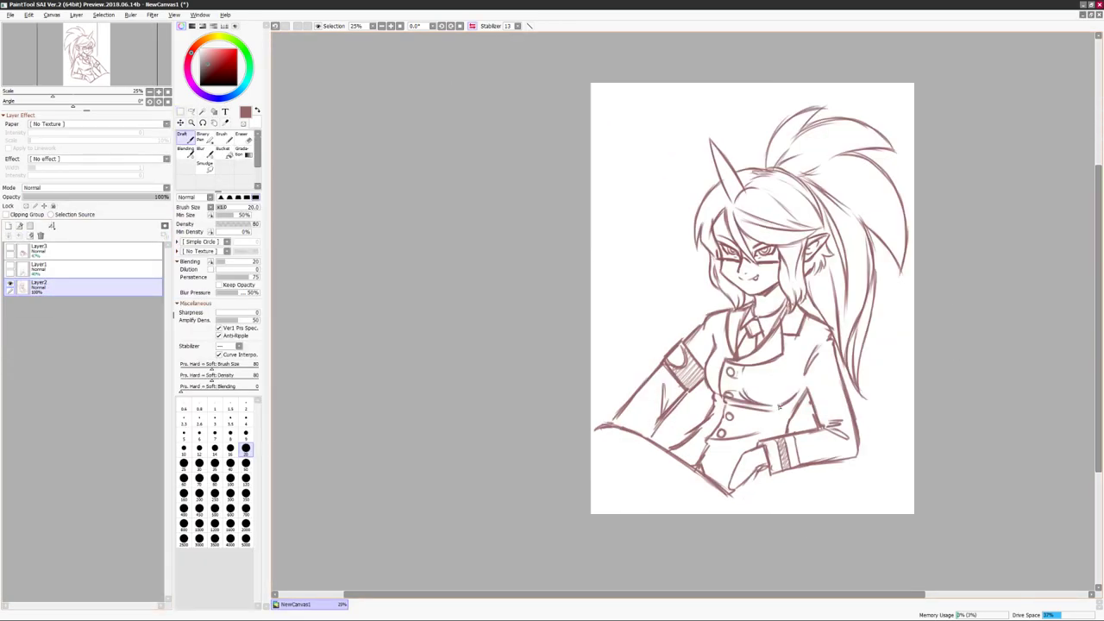
Hatch the collar and lapels around the necktie and tidy the surrounding jacket lines.
key(h)
key(e)
key(b)
key(h)
key(h)
key(ctrl+minus)
key(ctrl+minus)
key(ctrl+plus)
key(e)
key(b)
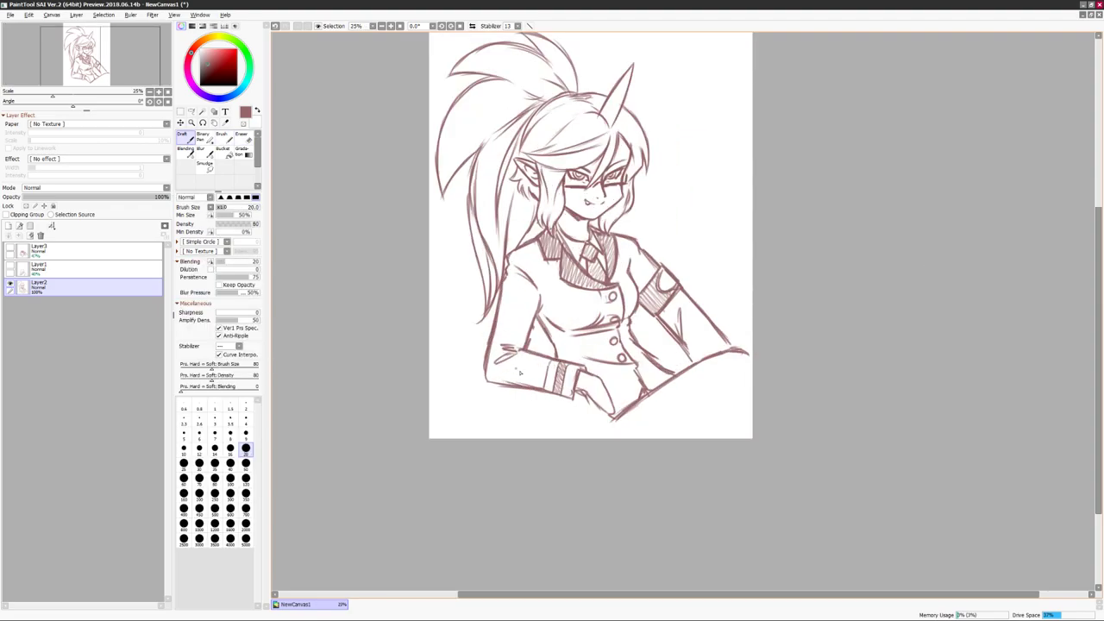
Clean up the near sleeve's outline and the folds around its elbow and forearm.
key(h)
key(e)
key(b)
key(h)
key(e)
key(b)
key(h)
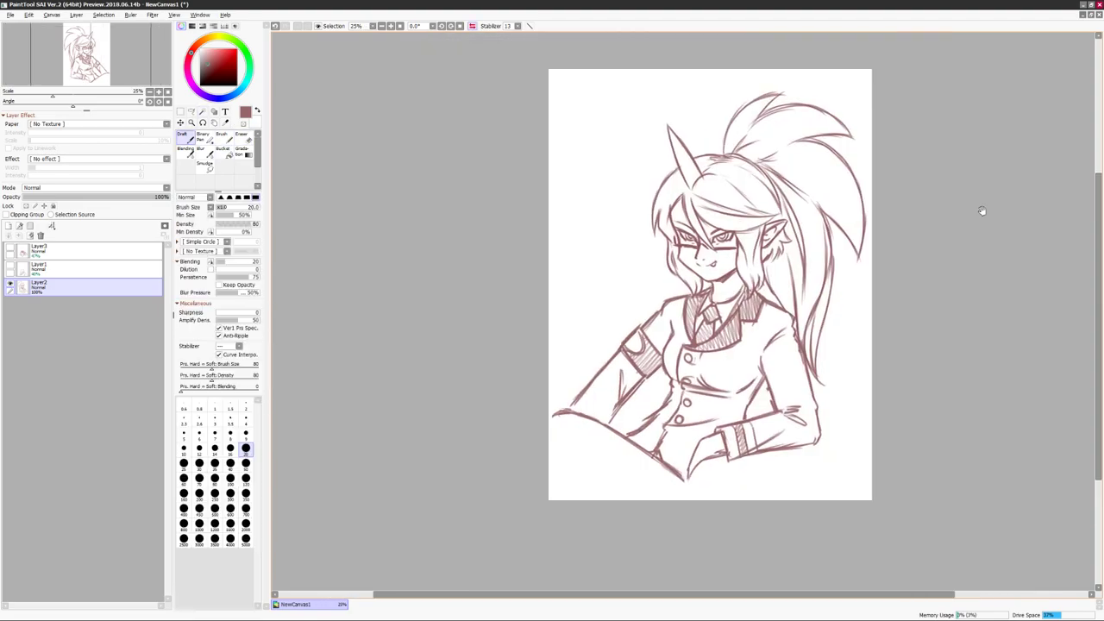
key(h)
Lasso the head with its horn and adjust it with a free transform.
key(l)
drag(611, 272, 786, 209)
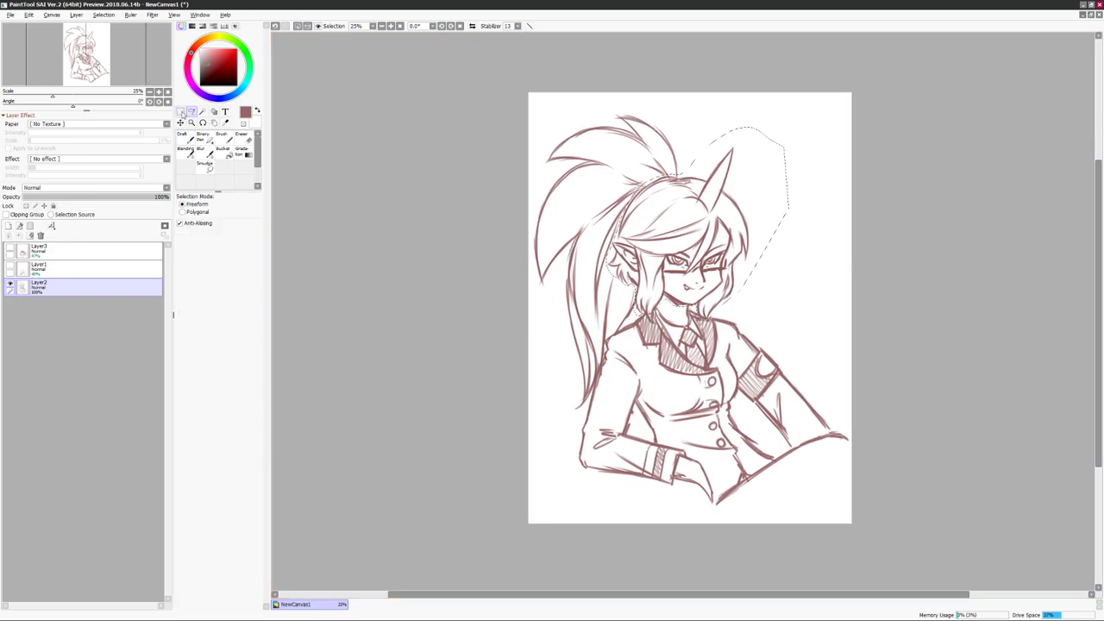
key(ctrl+t)
key(h)
key(h)
key(Return)
key(h)
key(b)
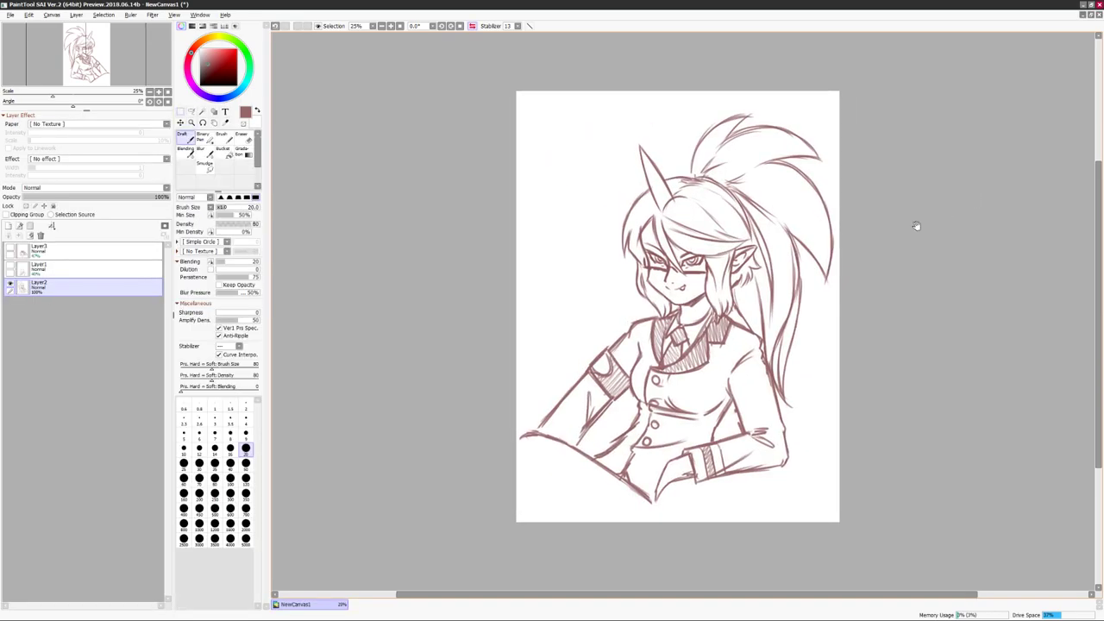
Select the face area and reshape it with a deform transform.
key(l)
key(ctrl+t)
key(h)
key(h)
key(h)
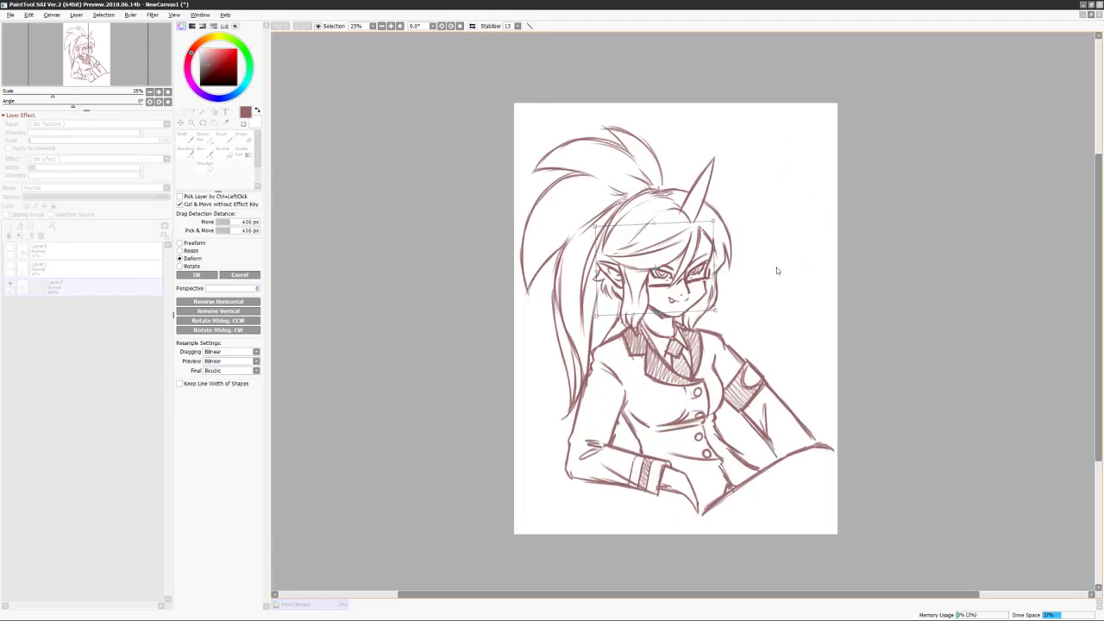
key(Return)
Touch up the lines around the face, neck and hair after the transform.
key(h)
key(b)
key(h)
key(e)
key(b)
scroll(1040, 237, down, 1)
key(h)
key(h)
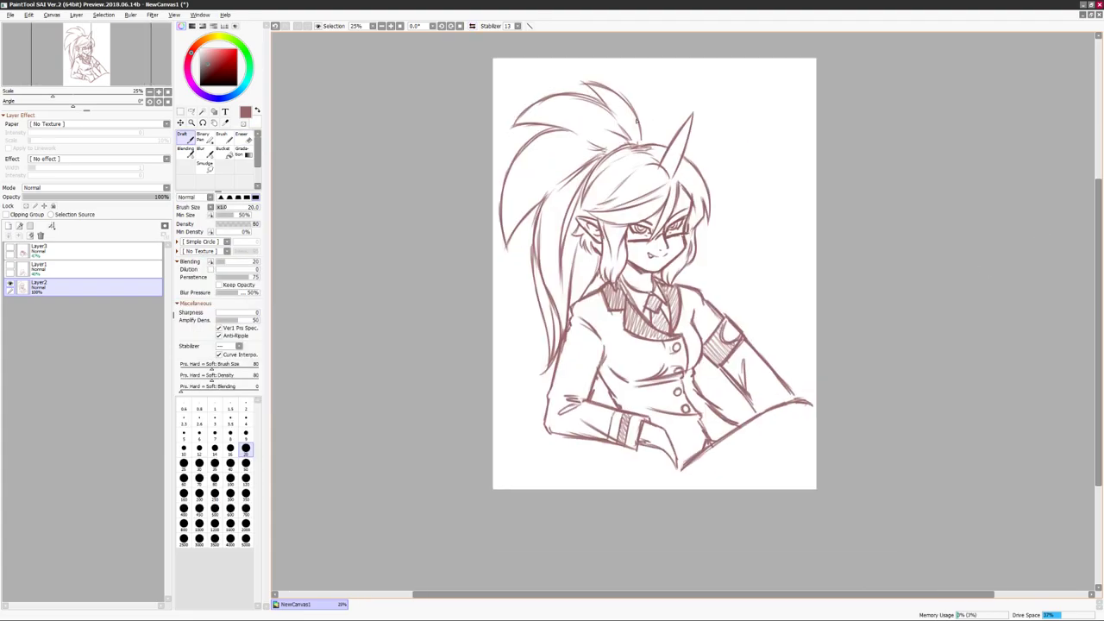
Widen the canvas, then lasso the ponytail and enlarge it slightly with a free transform.
key(ctrl+alt+c)
key(Return)
key(a)
mouse_move(500, 286)
mouse_down()
mouse_move(656, 91)
mouse_move(517, 293)
mouse_up()
key(ctrl+t)
key(Return)
key(h)
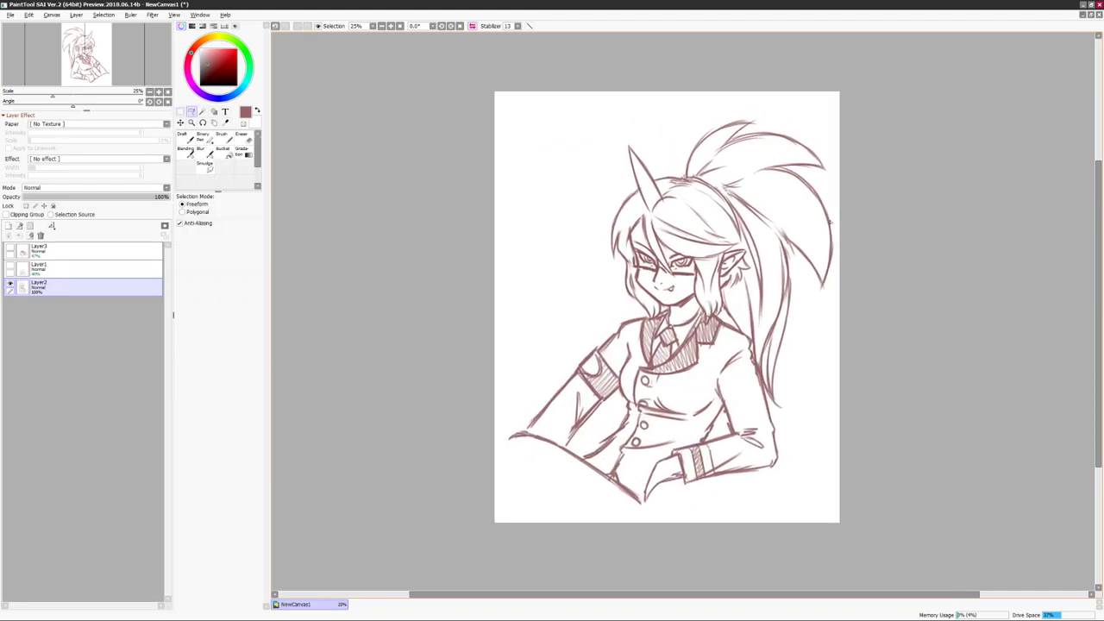
Extend the ponytail's outer contour with additional curved strands for more volume.
key(b)
key(h)
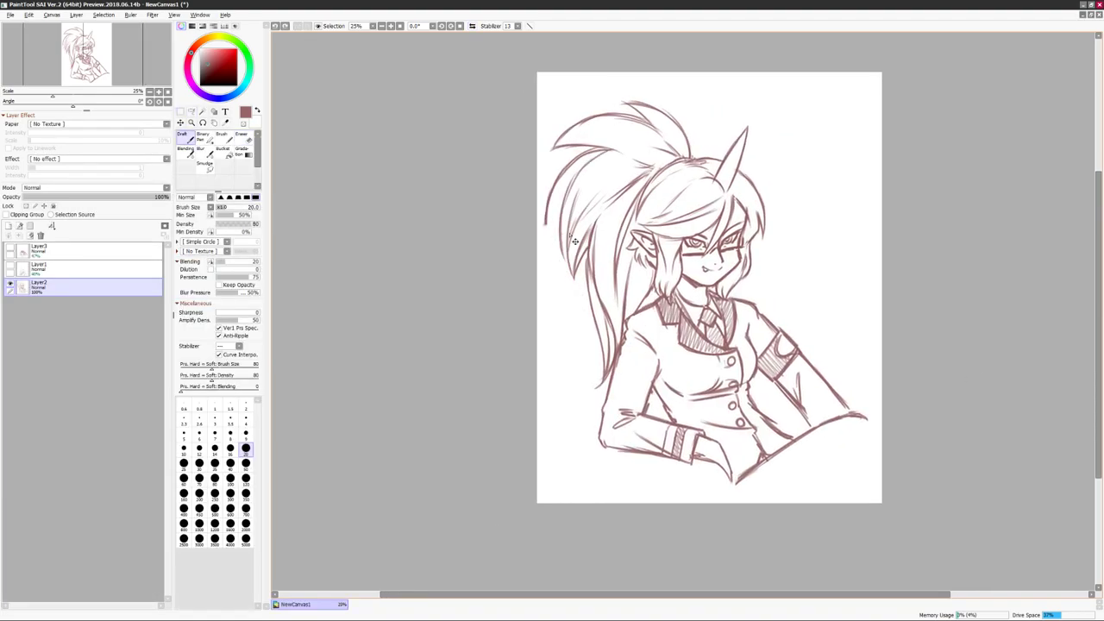
scroll(616, 152, up, 1)
key(h)
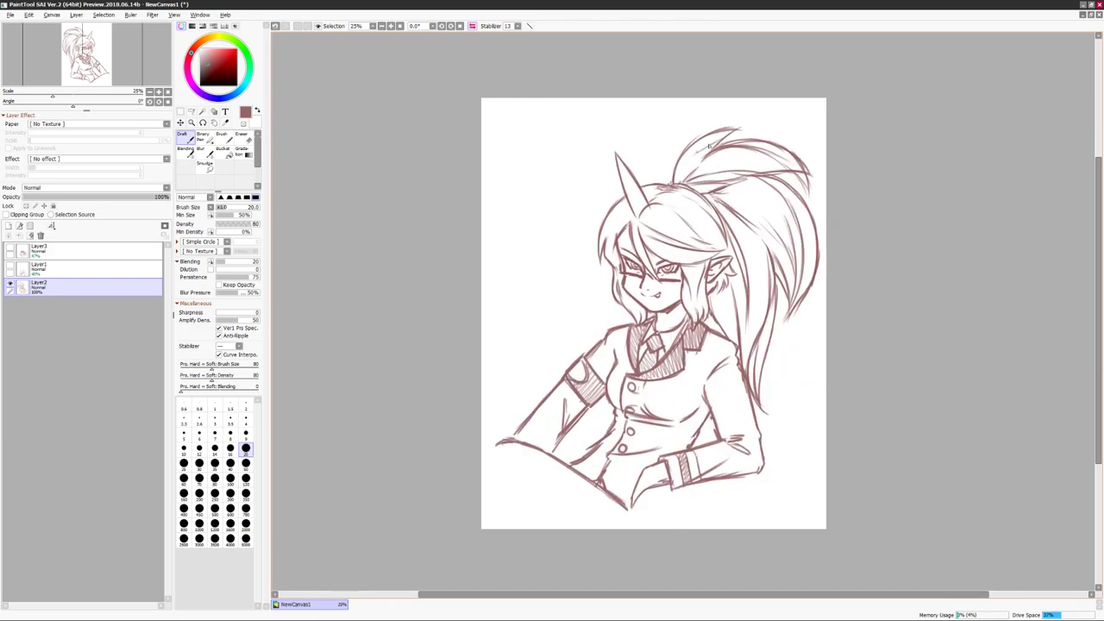
key(h)
Fill the ponytail's upper tufts with flowing strands fanning out from the hair tie.
scroll(664, 134, up, 1)
drag(637, 204, 584, 155)
scroll(629, 268, left, 1)
key(h)
scroll(630, 267, up, 1)
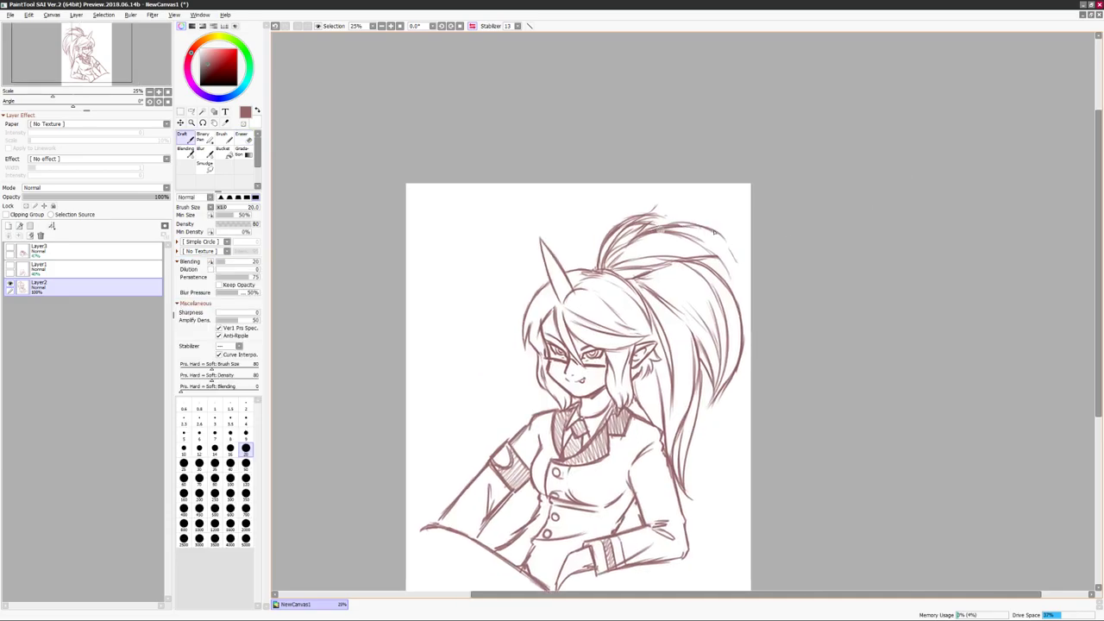
scroll(629, 267, right, 1)
mouse_move(629, 267)
mouse_down()
mouse_move(650, 250)
mouse_move(735, 252)
mouse_up()
key(ctrl+z)
drag(649, 235, 709, 242)
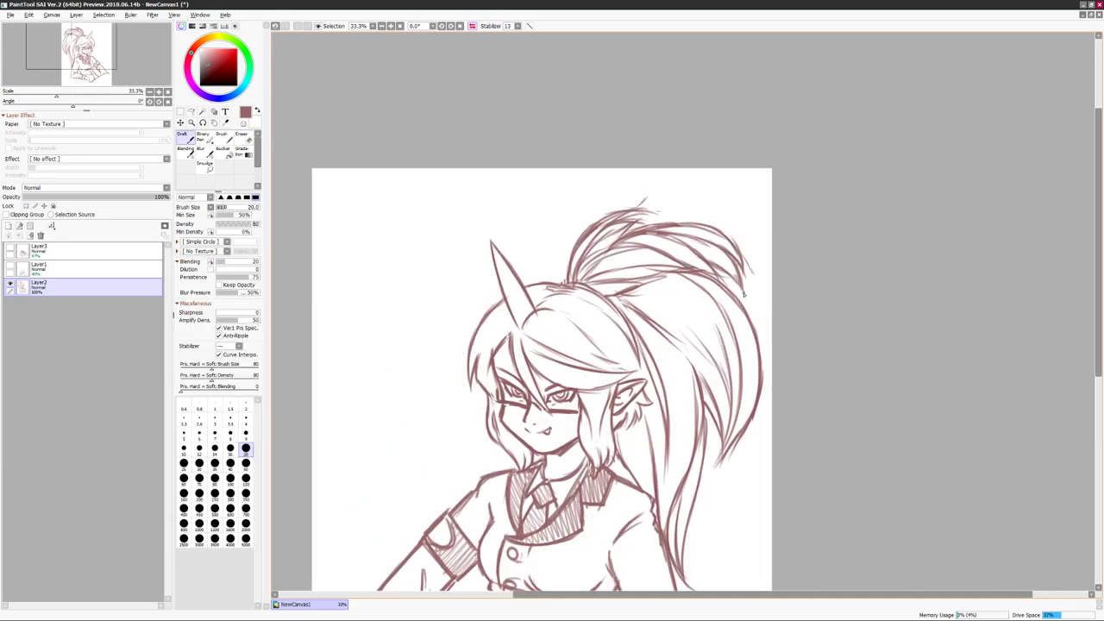
Add long inner strands down the ponytail's outer, lower section.
key(h)
scroll(974, 207, down, 1)
drag(595, 256, 645, 245)
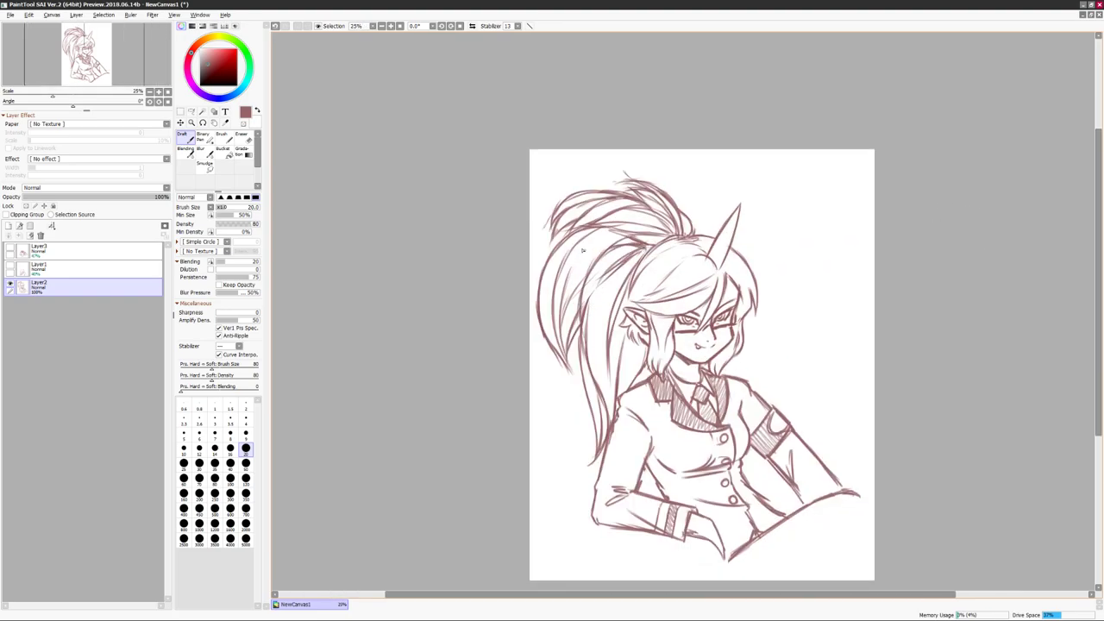
key(ctrl+z)
drag(552, 276, 570, 325)
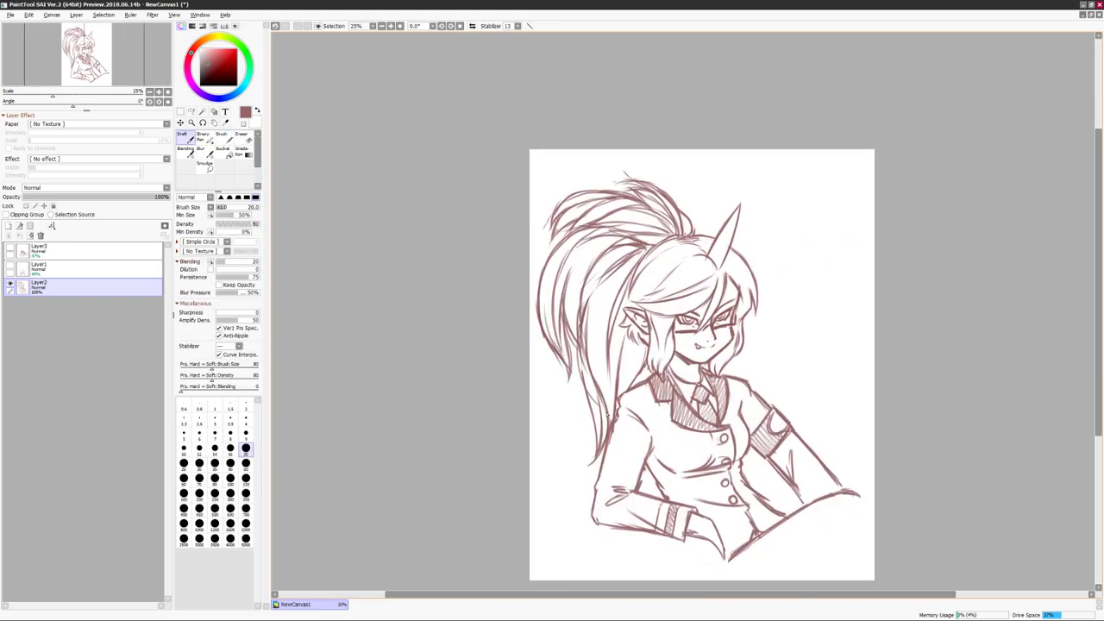
Refine the fur tuft by the ear and the hair locks on the far side of the face.
key(h)
key(h)
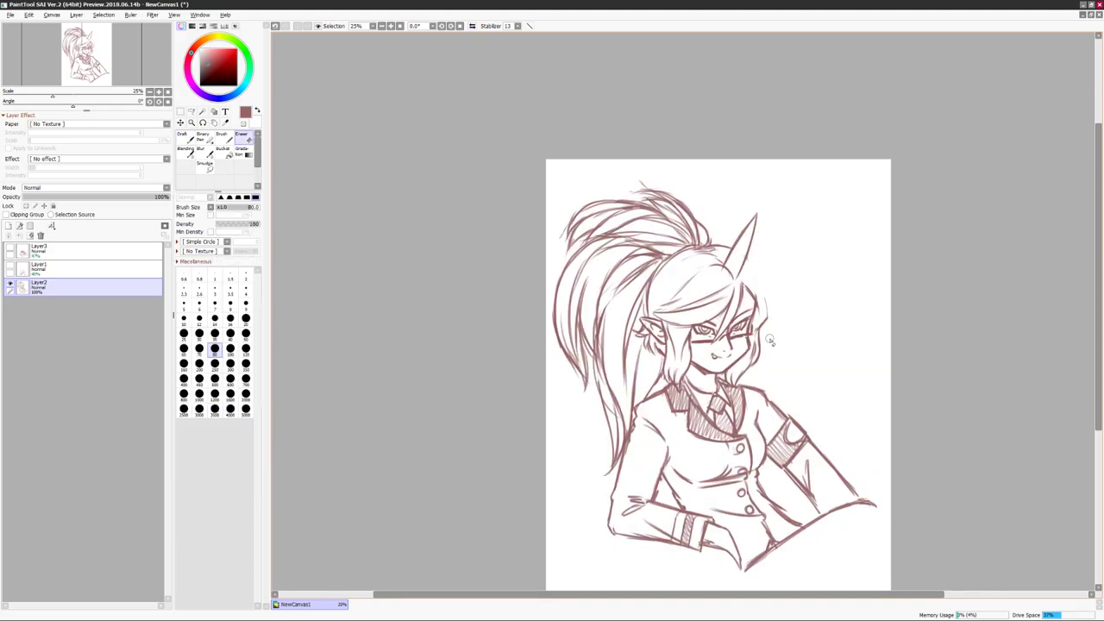
key(h)
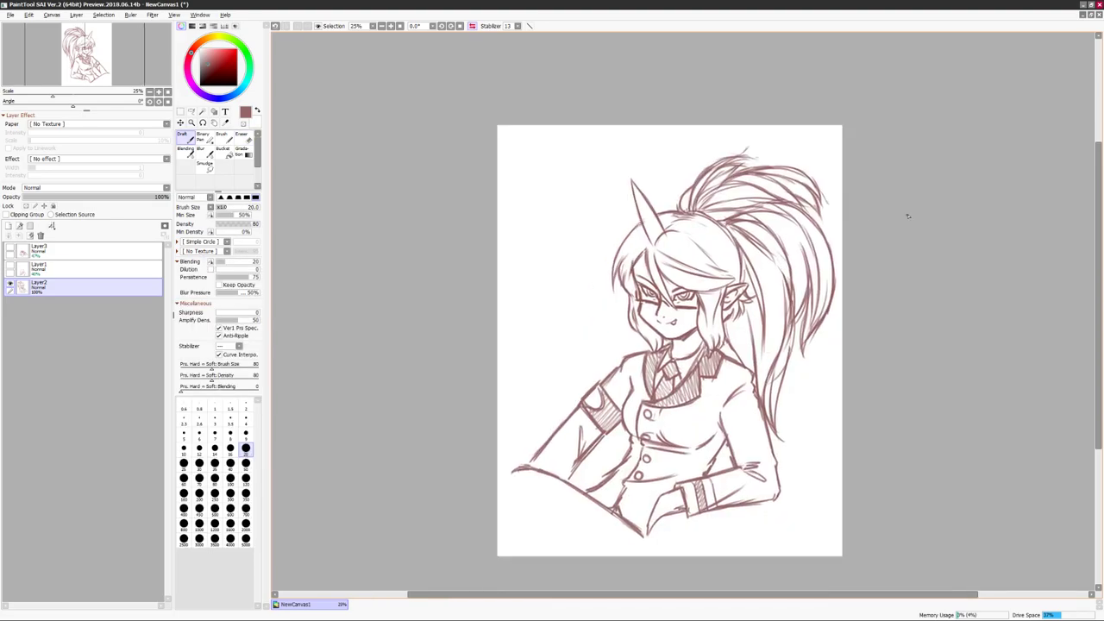
scroll(897, 224, down, 2)
key(h)
scroll(873, 318, down, 2)
Erase and redraw the jacket's lower side edge, extend the near hand's fingertip and start the knee's curve.
key(e)
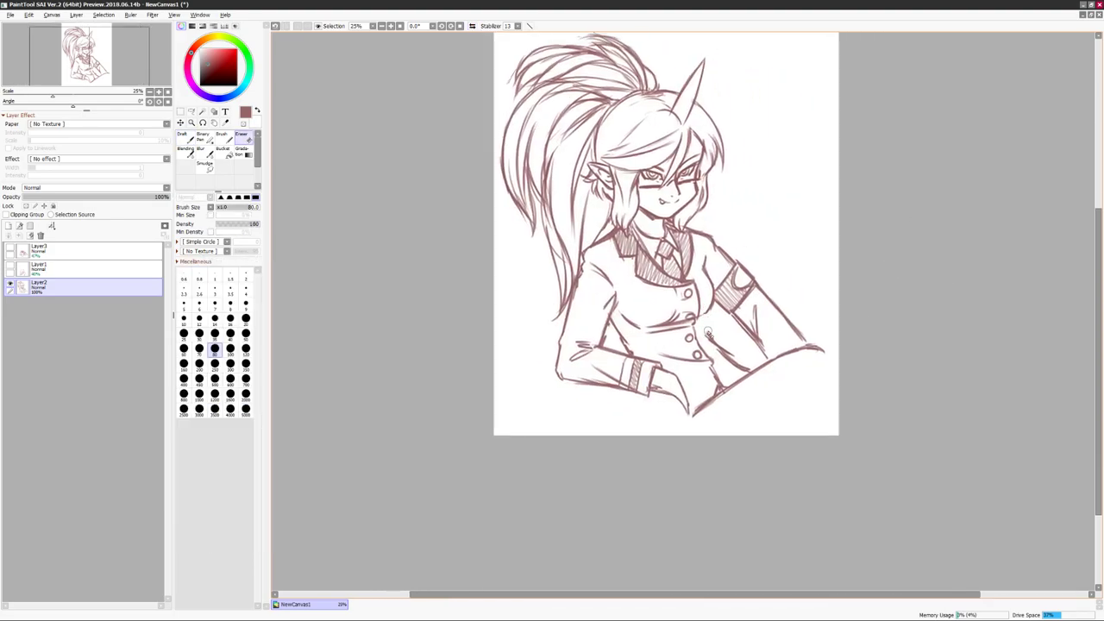
key(h)
key(h)
key(e)
key(n)
key(e)
key(n)
key(h)
key(h)
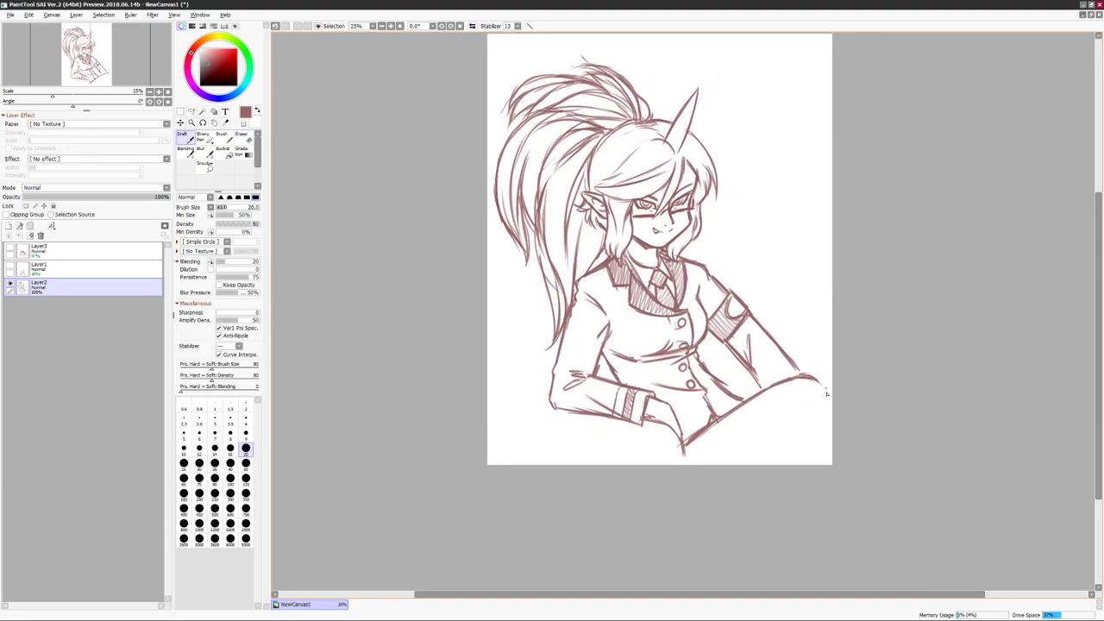
Draw the bent knee's outline down to the canvas edge and add fold marks on the leg.
key(e)
key(n)
key(h)
key(h)
key(e)
key(n)
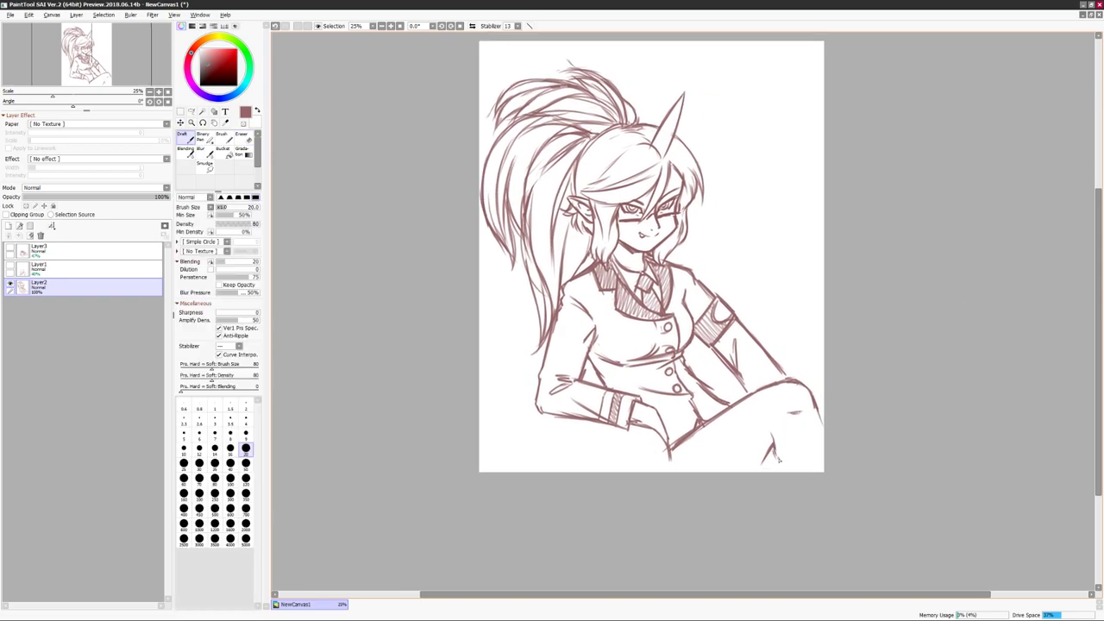
Refine the leg's fold marks and erase the inner crease on the far sleeve below the armband.
key(e)
key(n)
key(e)
key(n)
key(h)
key(h)
key(e)
key(n)
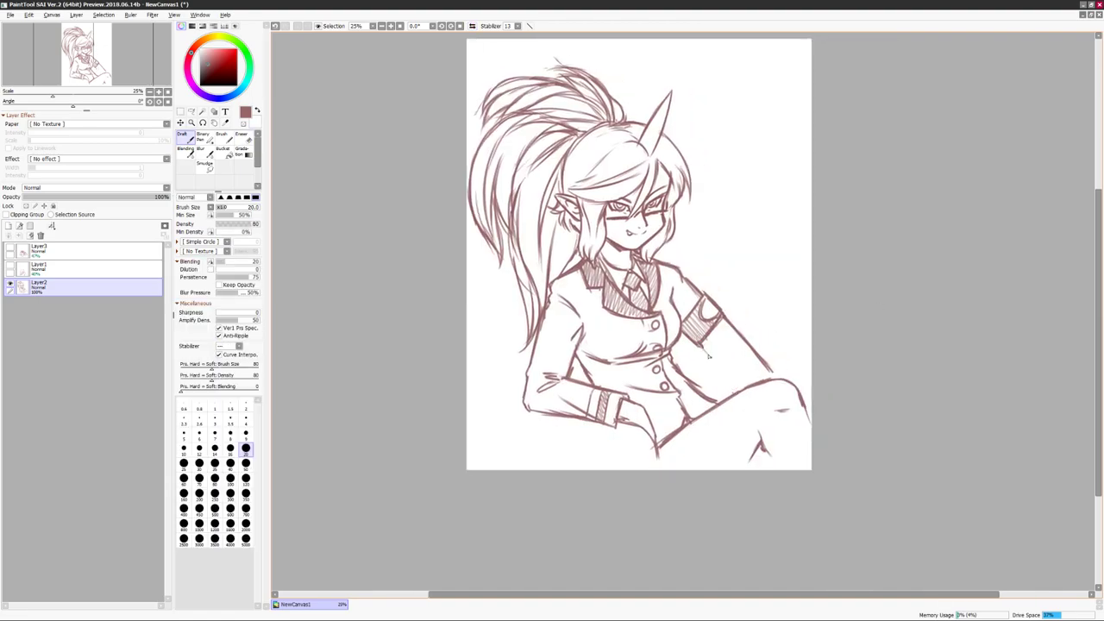
Redraw the far sleeve's lower edge and add a cuff line where it meets the knee.
key(h)
key(h)
key(e)
key(n)
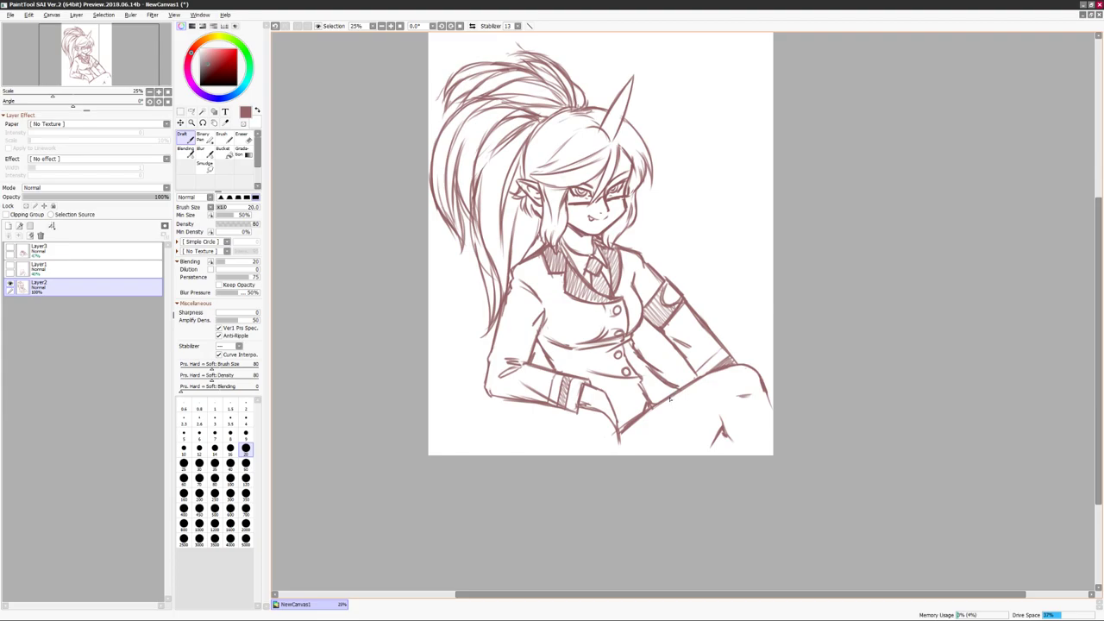
Draw the rounded underside of the bent leg below the far sleeve and rework the leg's fold mark.
key(h)
key(h)
key(e)
key(n)
key(h)
key(h)
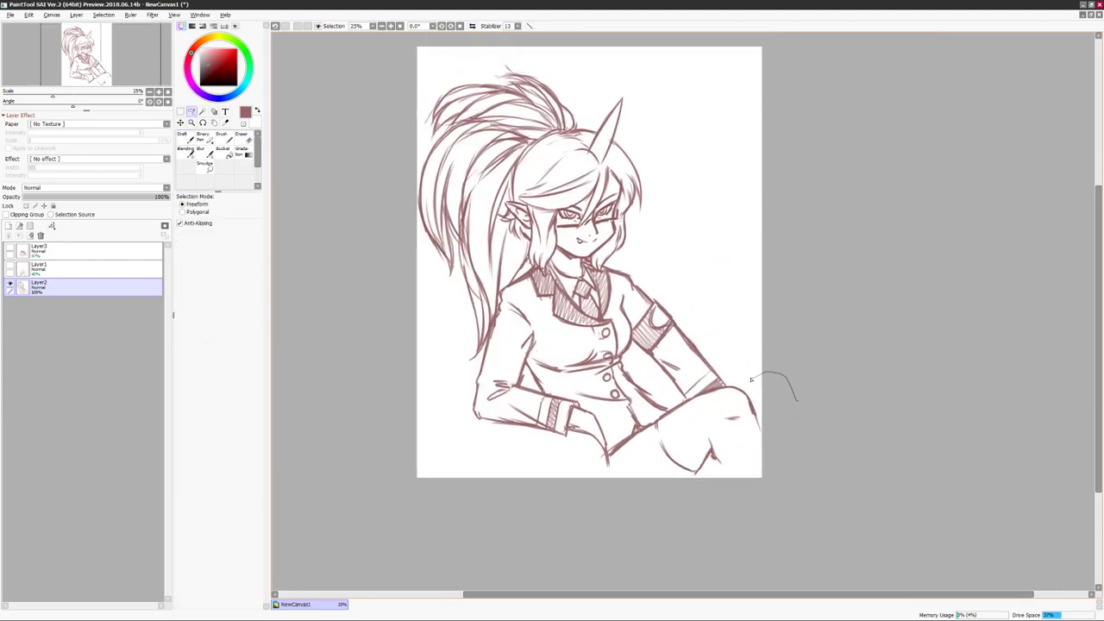
Reshape the knee's outer edge near the canvas border and rework the fold marks on the leg.
key(e)
key(n)
drag(748, 386, 760, 401)
key(e)
key(n)
key(h)
key(h)
key(e)
drag(743, 462, 681, 441)
key(n)
key(h)
key(v)
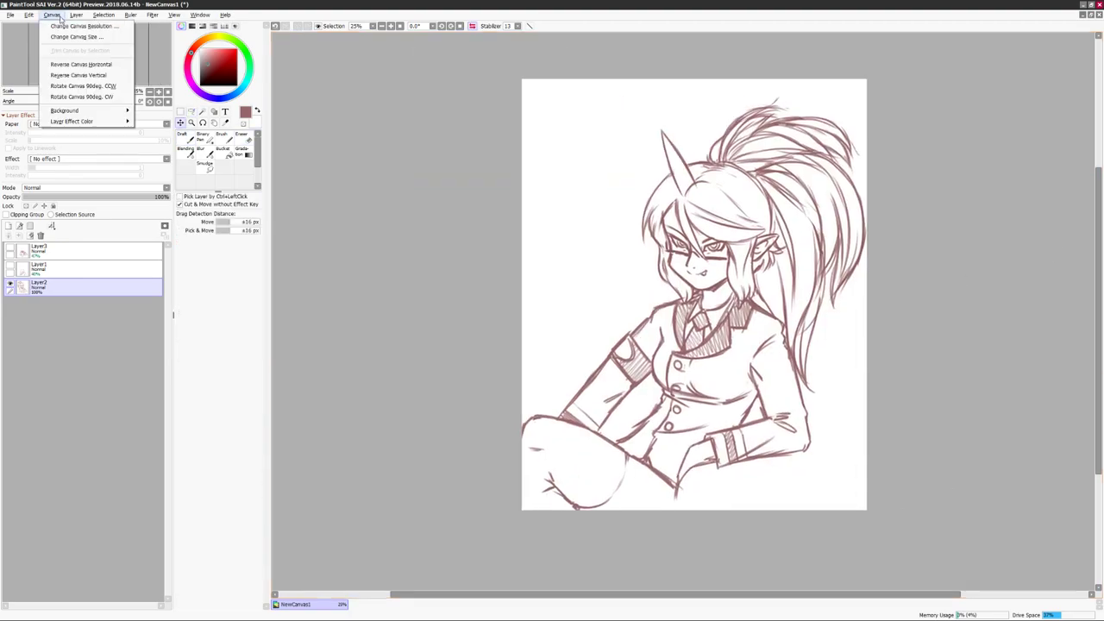
Replace the leg's rounded underside with a curve running to the lower canvas edge and extend the line below the near hand.
key(h)
key(n)
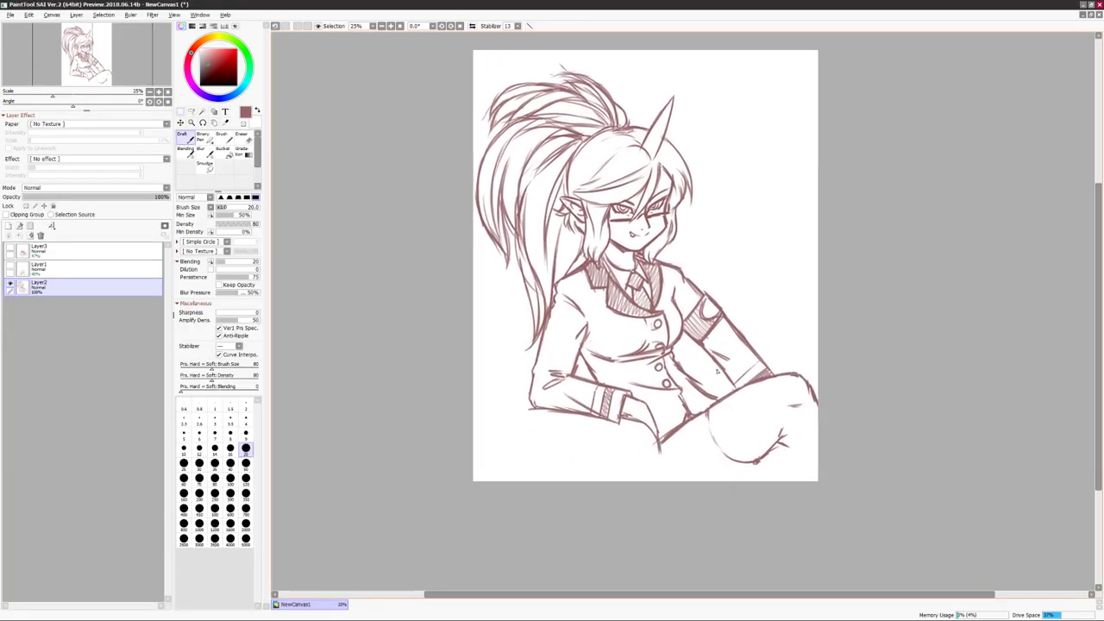
drag(661, 442, 661, 476)
mouse_move(703, 431)
mouse_down()
mouse_move(693, 427)
mouse_move(750, 442)
mouse_up()
key(e)
key(n)
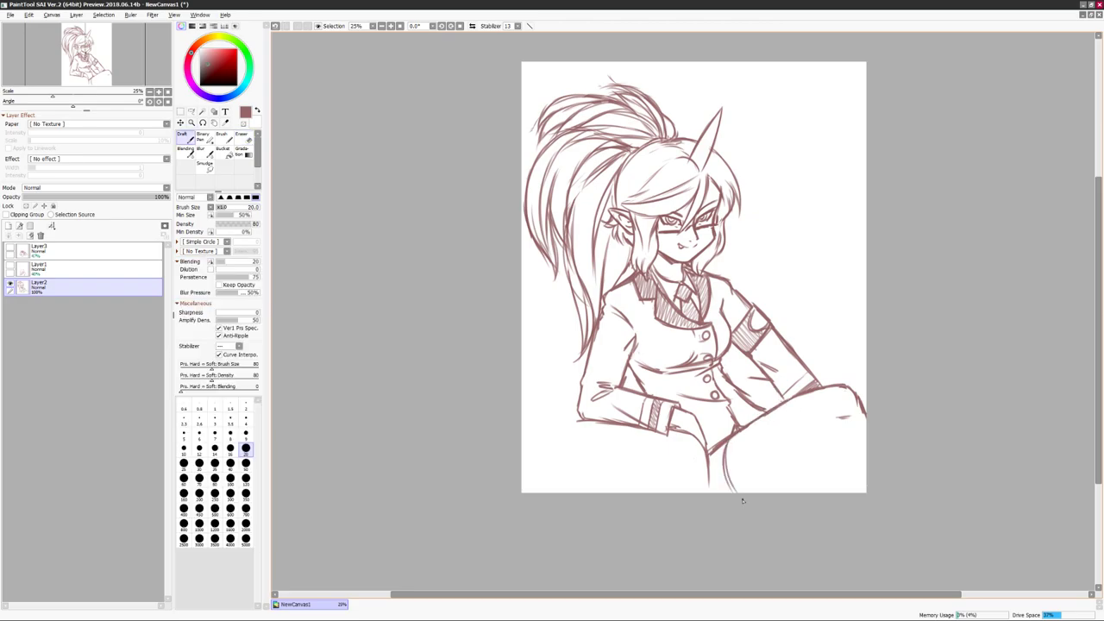
key(h)
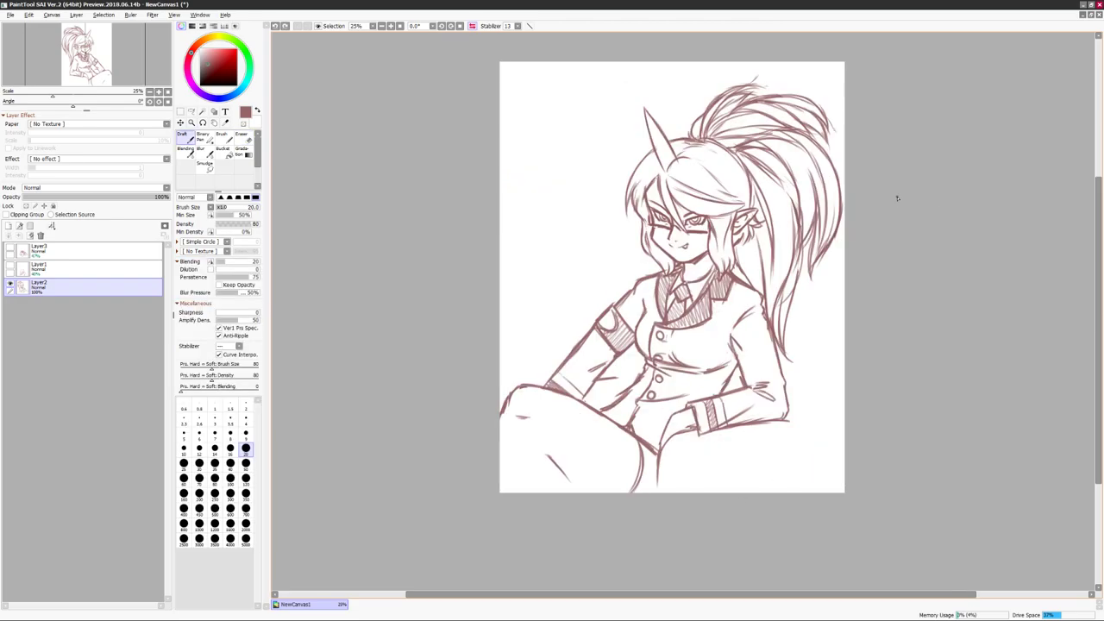
Lasso the jacket's torso around the buttons and waist, adjust the selected lines and clear the selection.
key(l)
drag(678, 406, 612, 353)
key(Delete)
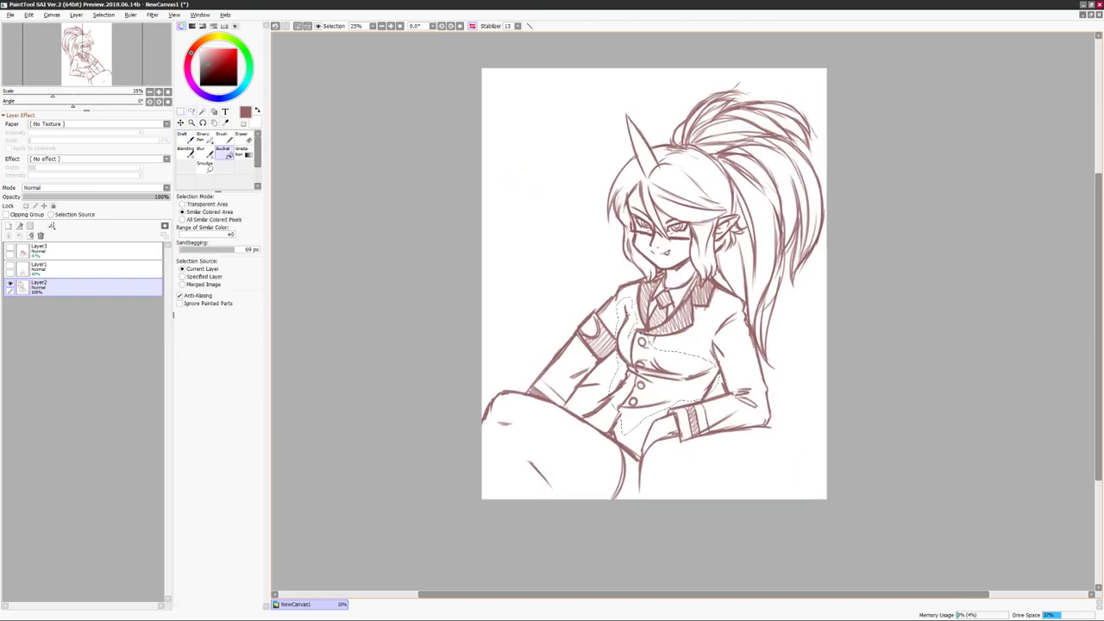
key(h)
key(n)
key(h)
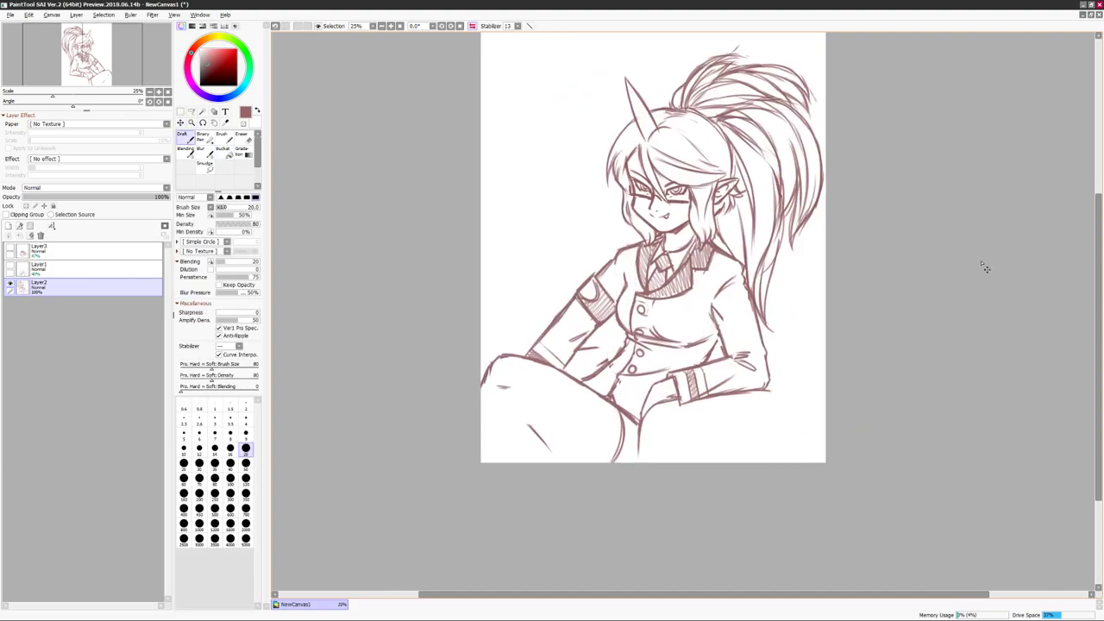
Redraw the thigh's underside curve closer to the knee and round the hip line into it.
key(h)
scroll(676, 321, right, 1)
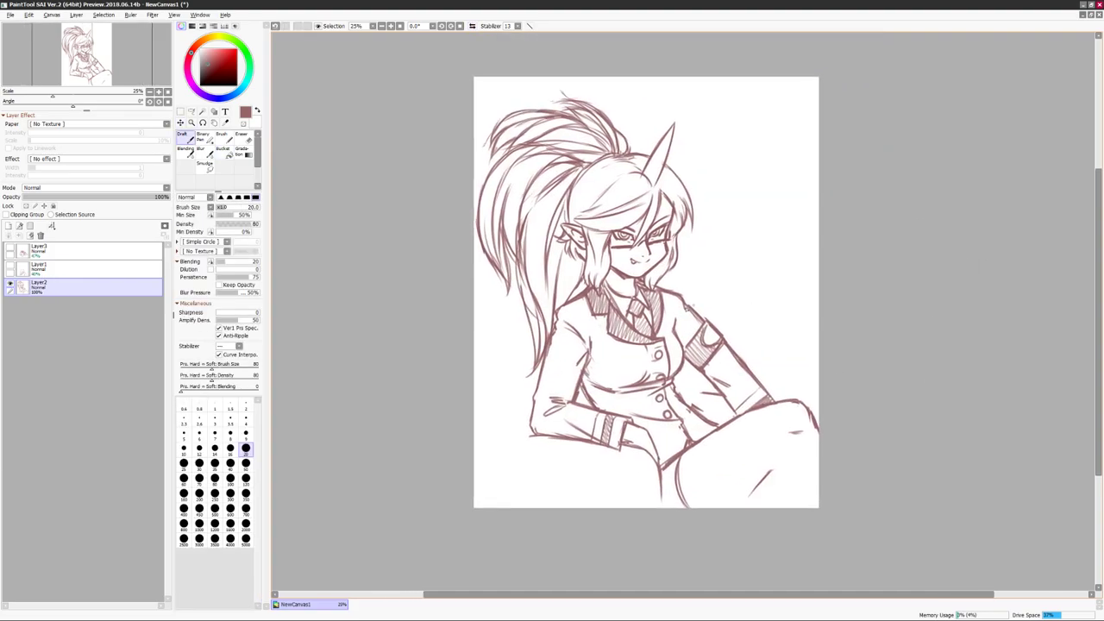
drag(697, 445, 705, 505)
drag(670, 467, 688, 450)
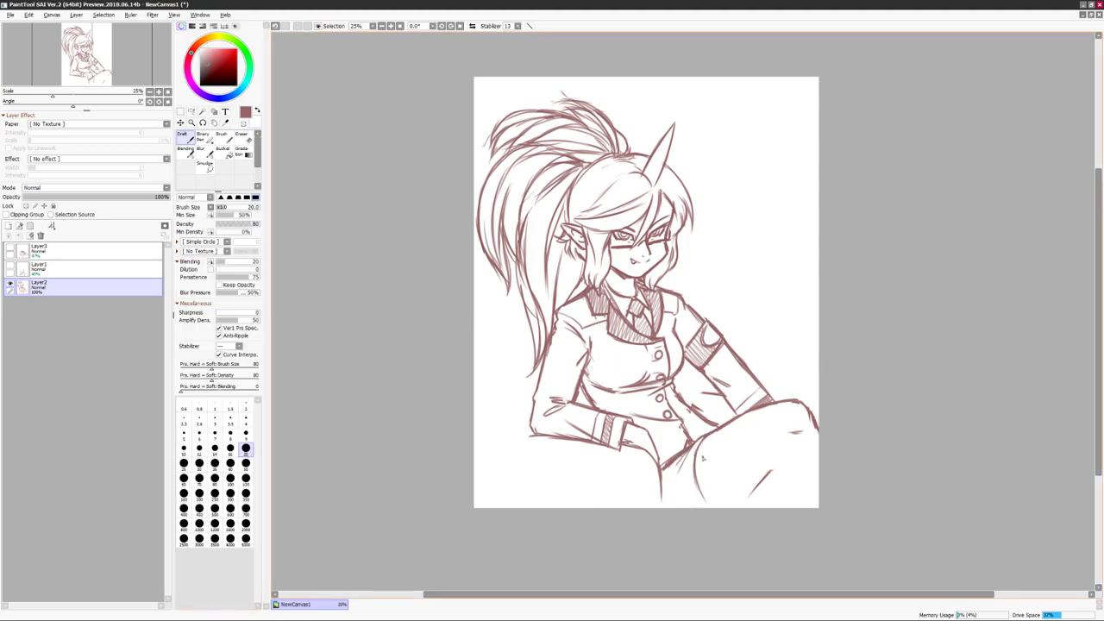
Scale the whole character sketch down slightly so it fits within the canvas.
key(ctrl+t)
drag(817, 83, 804, 110)
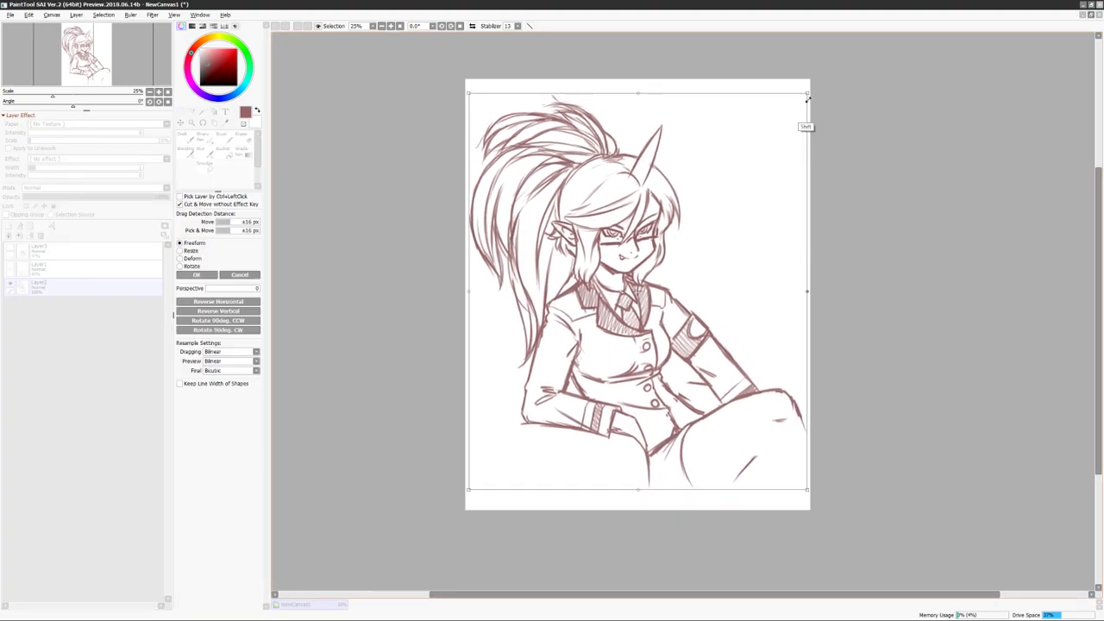
key(Return)
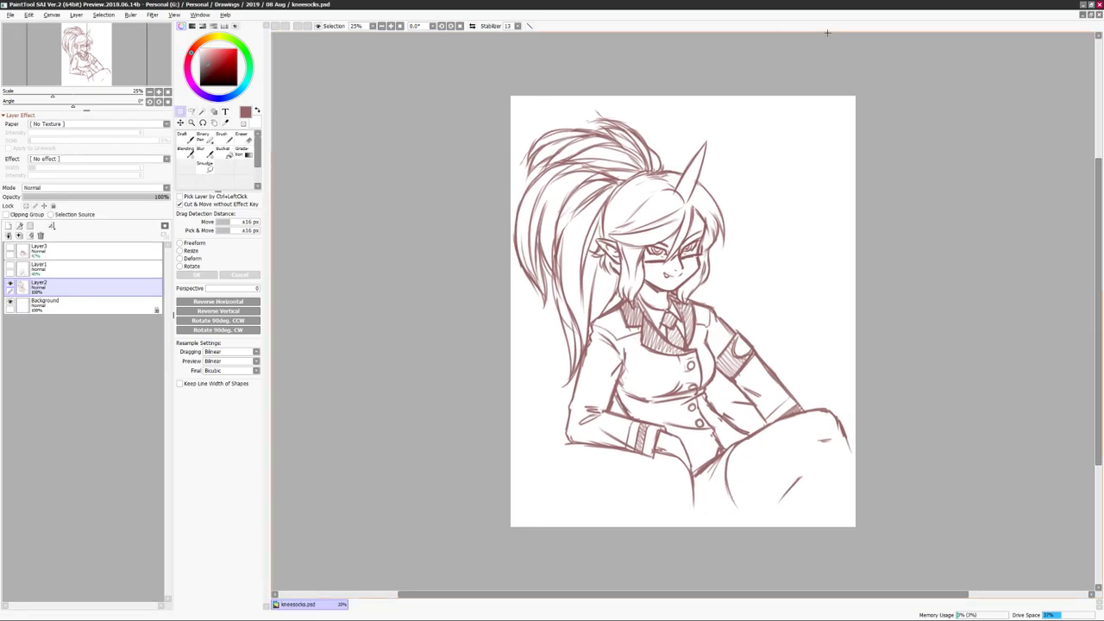
Cut the head out of the sketch layer, paste it onto a new layer and adjust its placement.
key(h)
key(d)
drag(666, 161, 757, 243)
key(ctrl+x)
key(ctrl+v)
key(h)
key(h)
drag(840, 232, 891, 223)
key(h)
key(h)
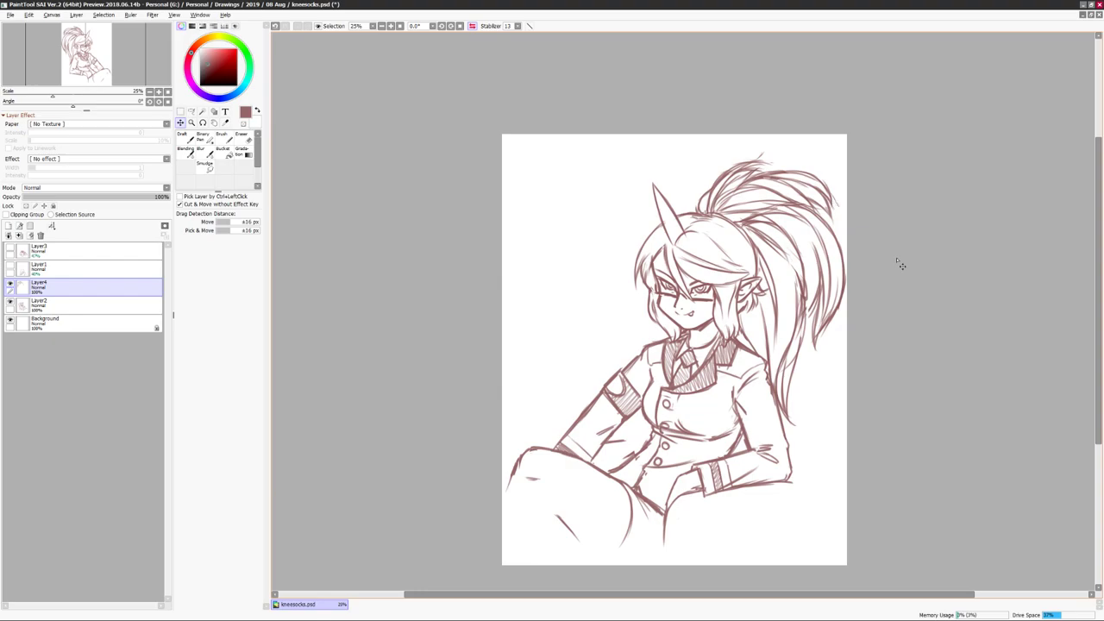
Merge the sketch onto one layer beneath a new layer named Line and fade the sketch for inking.
click(19, 235)
click(19, 236)
click(52, 250)
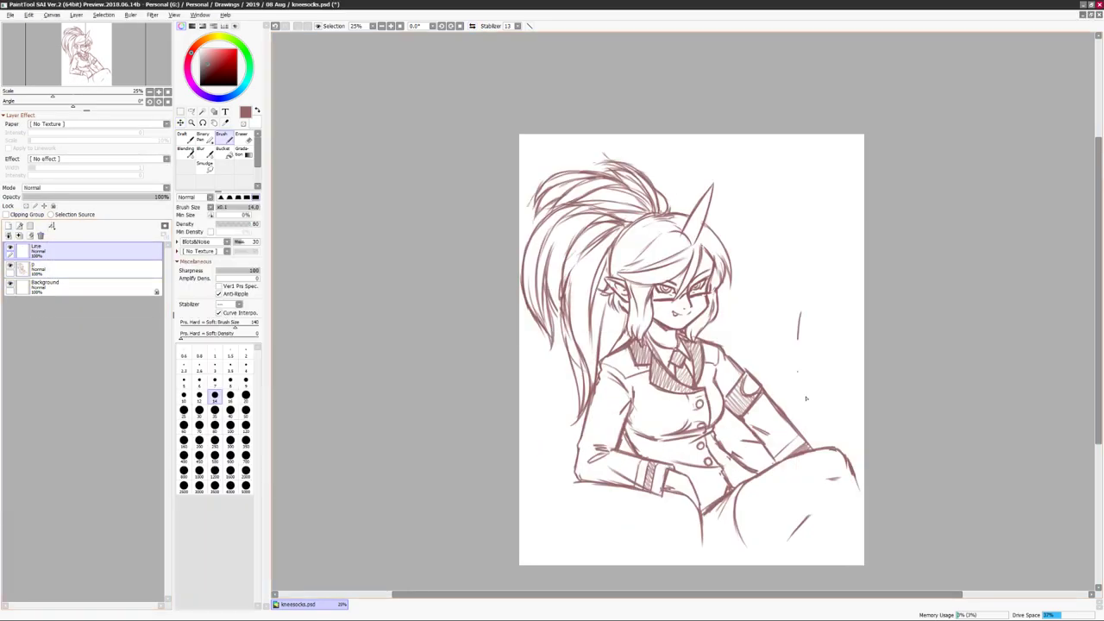
key(ctrl+u)
key(Return)
key(ctrl+plus)
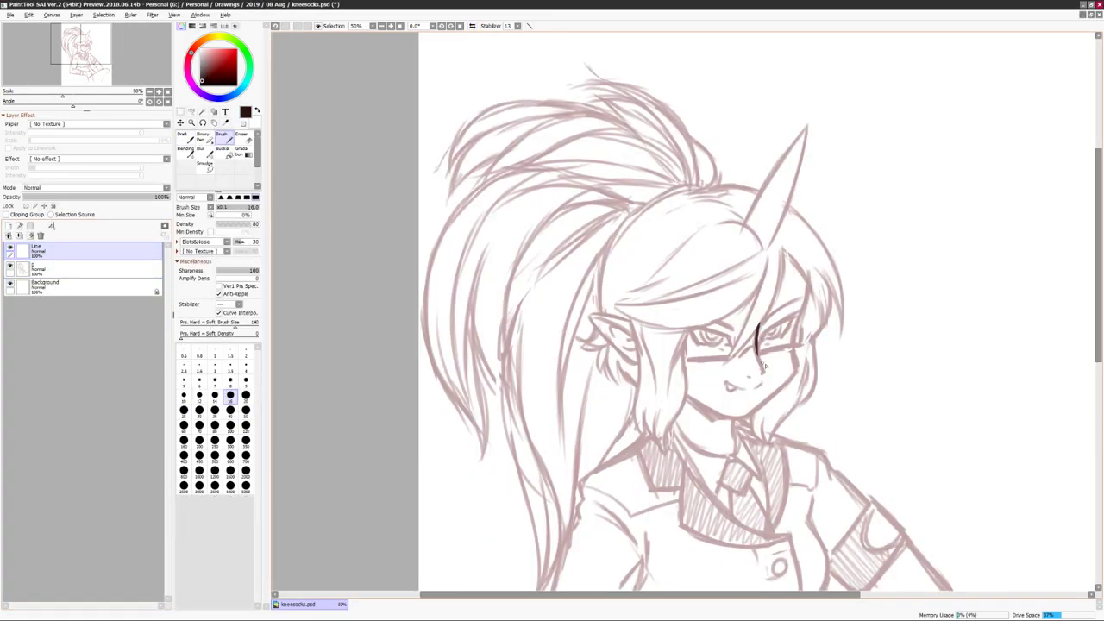
Ink the nose bridge and nostril and the dark upper lids of both eyes in near-black.
key(n)
key(ctrl+plus)
drag(753, 321, 764, 390)
key(h)
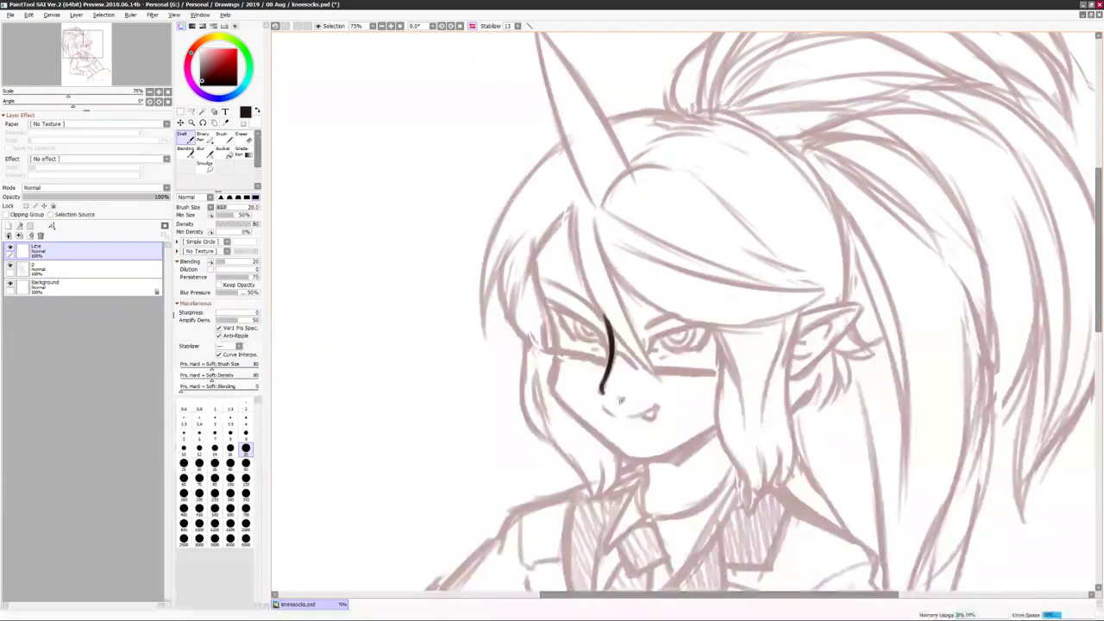
key(h)
mouse_move(536, 321)
mouse_down()
mouse_move(595, 354)
mouse_move(569, 306)
mouse_up()
key(h)
mouse_move(639, 365)
mouse_down()
mouse_move(581, 317)
mouse_move(569, 334)
mouse_move(651, 345)
mouse_up()
key(h)
key(h)
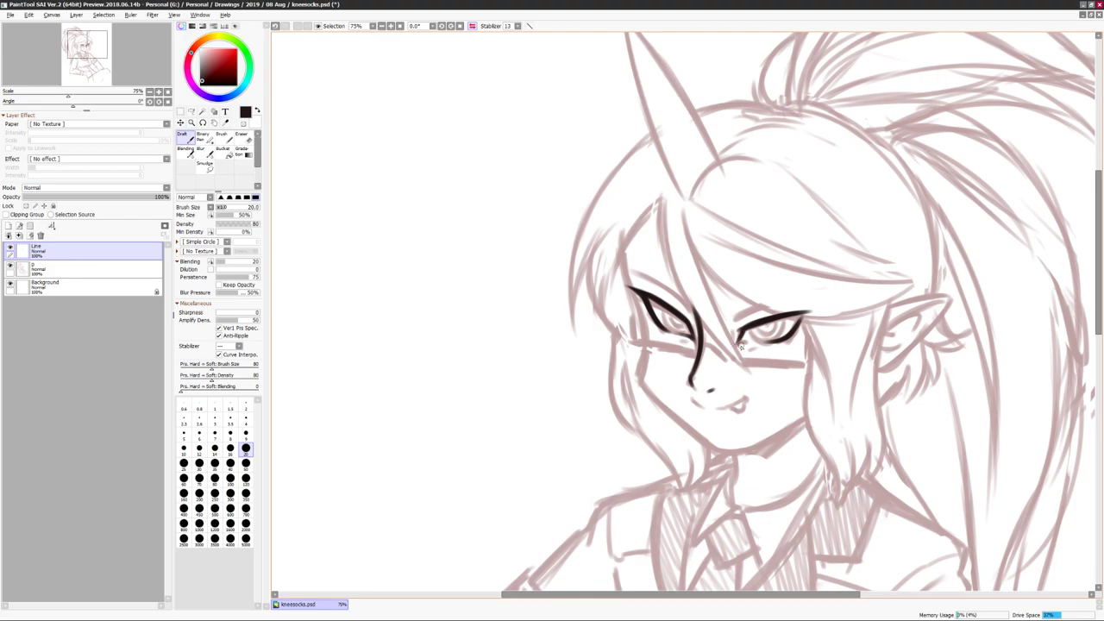
Complete the near eye's inked outline and add the crease strokes above it.
key(h)
key(h)
drag(744, 328, 775, 356)
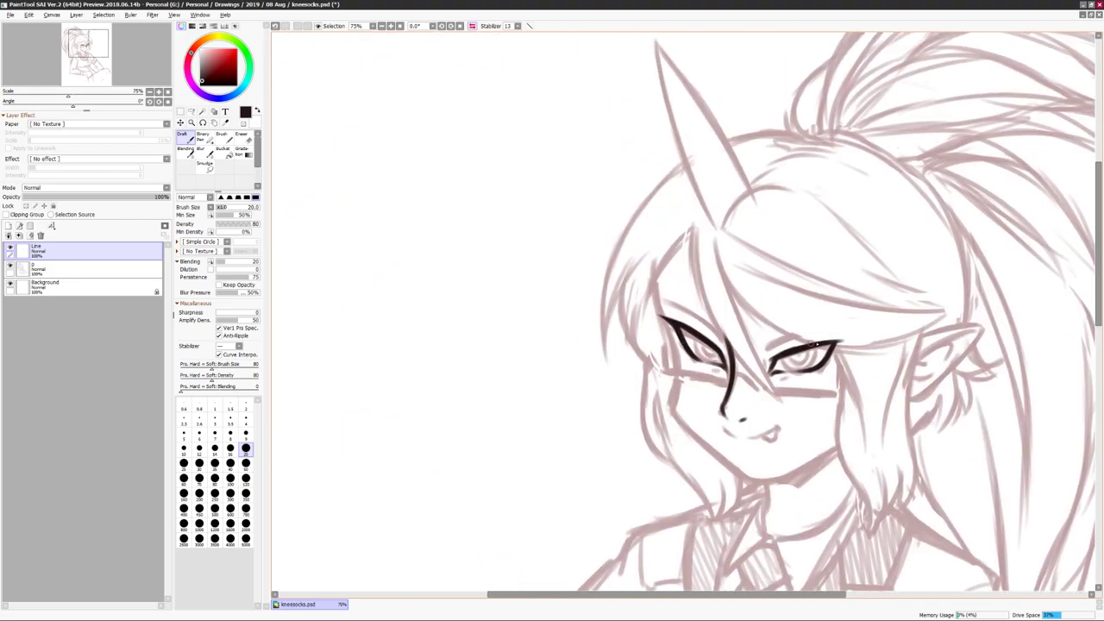
mouse_move(994, 261)
mouse_down()
mouse_move(949, 248)
mouse_move(971, 226)
mouse_move(962, 218)
mouse_up()
key(h)
key(h)
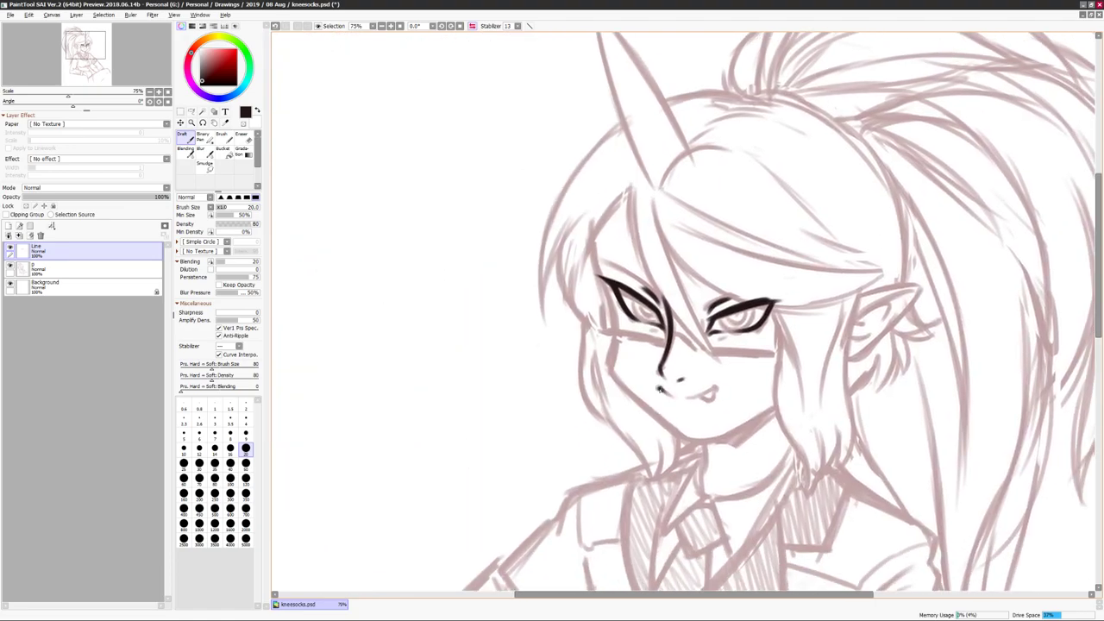
Ink the smirking mouth with its fang and the small mark beneath the lip.
drag(683, 392, 713, 397)
key(h)
drag(624, 376, 637, 385)
key(h)
key(h)
key(h)
Ink the face contour from the far temple and cheek around the chin to the near jaw.
mouse_move(720, 359)
mouse_down()
mouse_move(732, 352)
mouse_move(679, 373)
mouse_up()
drag(618, 200, 642, 308)
key(h)
drag(767, 264, 776, 332)
key(h)
drag(621, 307, 595, 330)
scroll(595, 330, down, 2)
key(h)
scroll(606, 387, up, 1)
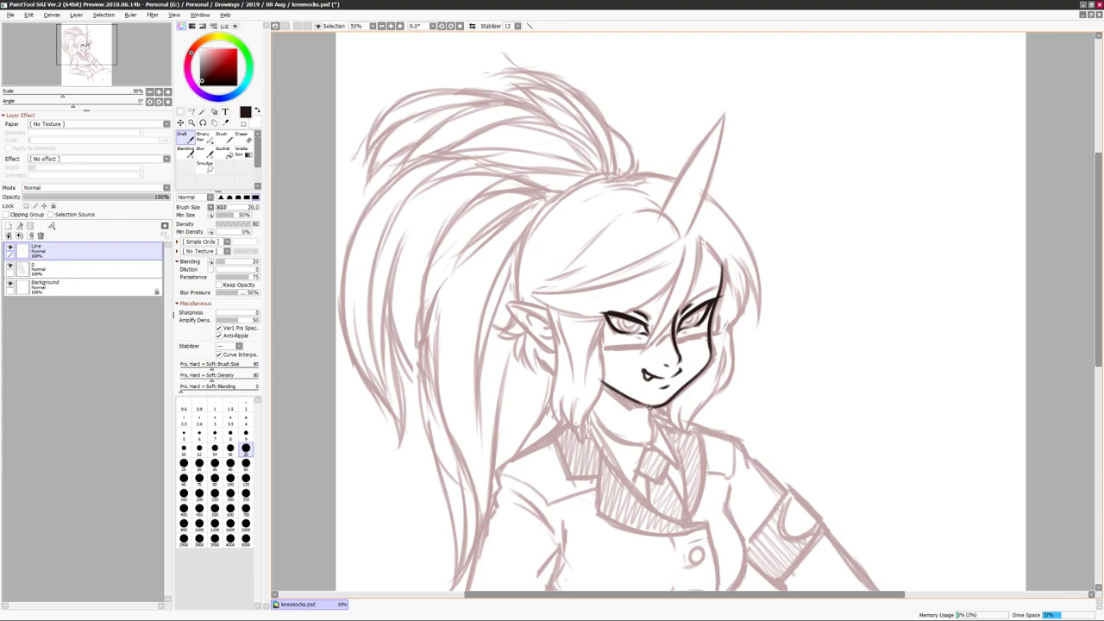
Ink the shadow under the jaw and the long hair strands falling between the eyes.
key(h)
mouse_move(645, 353)
mouse_down()
mouse_move(675, 374)
mouse_move(809, 362)
mouse_move(723, 371)
mouse_move(686, 409)
mouse_up()
mouse_move(586, 263)
mouse_down()
mouse_move(593, 304)
mouse_move(638, 371)
mouse_up()
drag(607, 289, 645, 402)
scroll(638, 375, up, 1)
key(e)
key(n)
Ink the fringe sweeping over the near eye and the hair edge curving around the far temple.
mouse_move(621, 341)
mouse_down()
mouse_move(638, 399)
mouse_move(709, 466)
mouse_move(676, 405)
mouse_up()
mouse_move(669, 216)
mouse_down()
mouse_move(675, 371)
mouse_move(688, 414)
mouse_up()
mouse_move(659, 250)
mouse_down()
mouse_move(709, 451)
mouse_move(652, 384)
mouse_up()
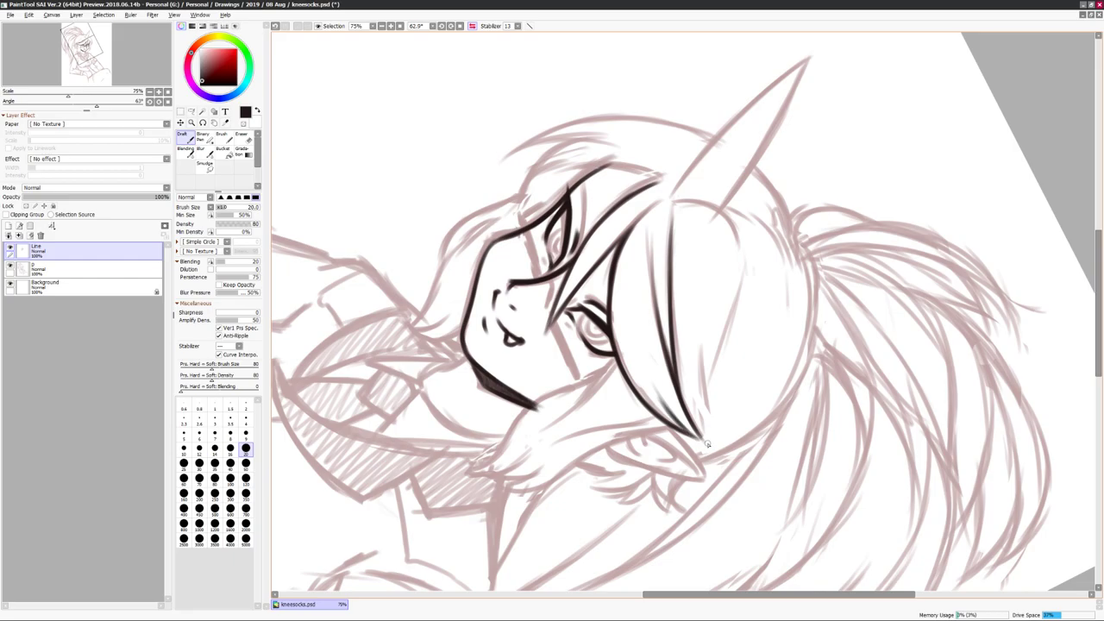
key(Home)
scroll(869, 291, up, 3)
drag(688, 267, 645, 350)
mouse_move(702, 258)
mouse_down()
mouse_move(665, 252)
mouse_move(610, 211)
mouse_up()
drag(733, 228, 716, 221)
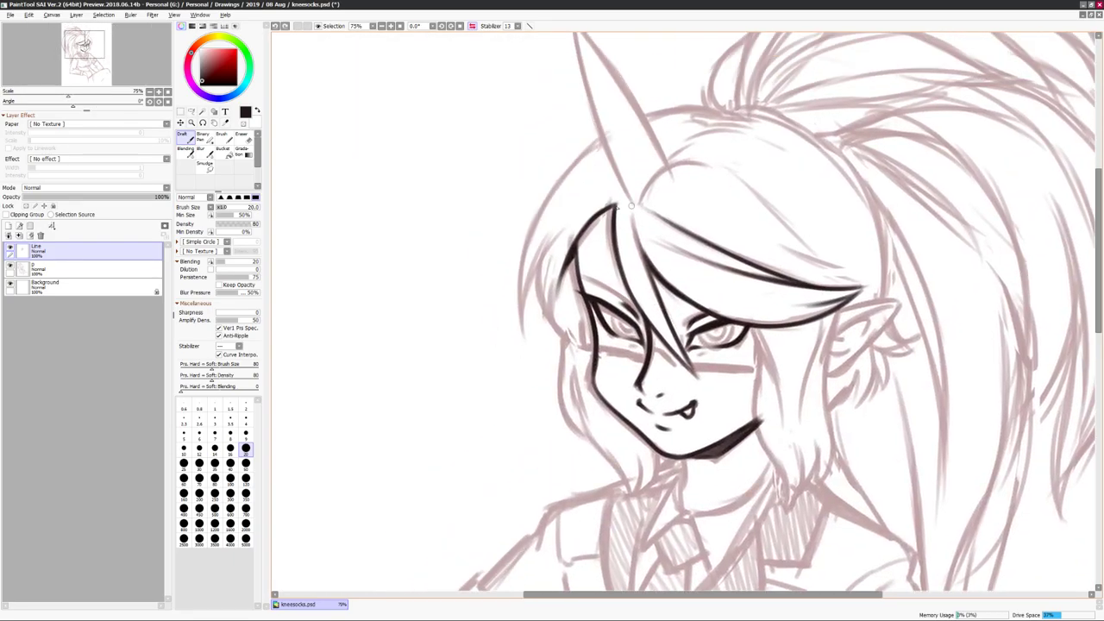
Ink the crown's outline and the pointed hair strands on the far side of the face.
drag(604, 222, 707, 235)
mouse_move(792, 125)
mouse_down()
mouse_move(693, 166)
mouse_move(636, 250)
mouse_move(627, 333)
mouse_up()
scroll(739, 246, down, 2)
scroll(740, 245, up, 1)
key(e)
key(n)
mouse_move(732, 312)
mouse_down()
mouse_move(608, 231)
mouse_move(633, 309)
mouse_up()
key(h)
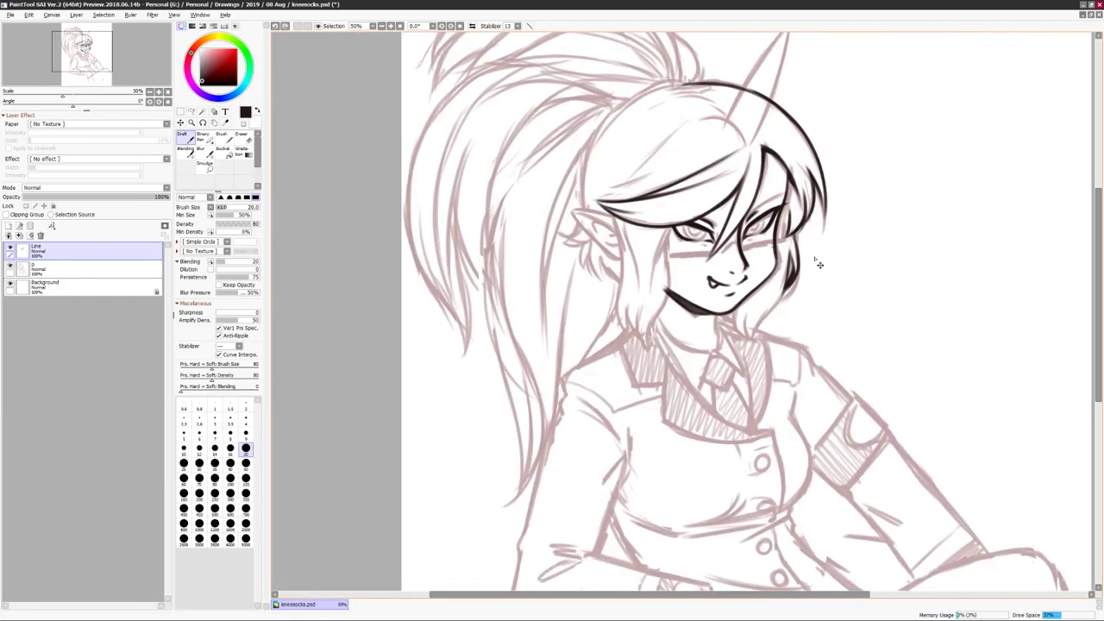
Ink the far side lock down to its pointed tips above the collar.
key(h)
drag(617, 289, 636, 341)
key(h)
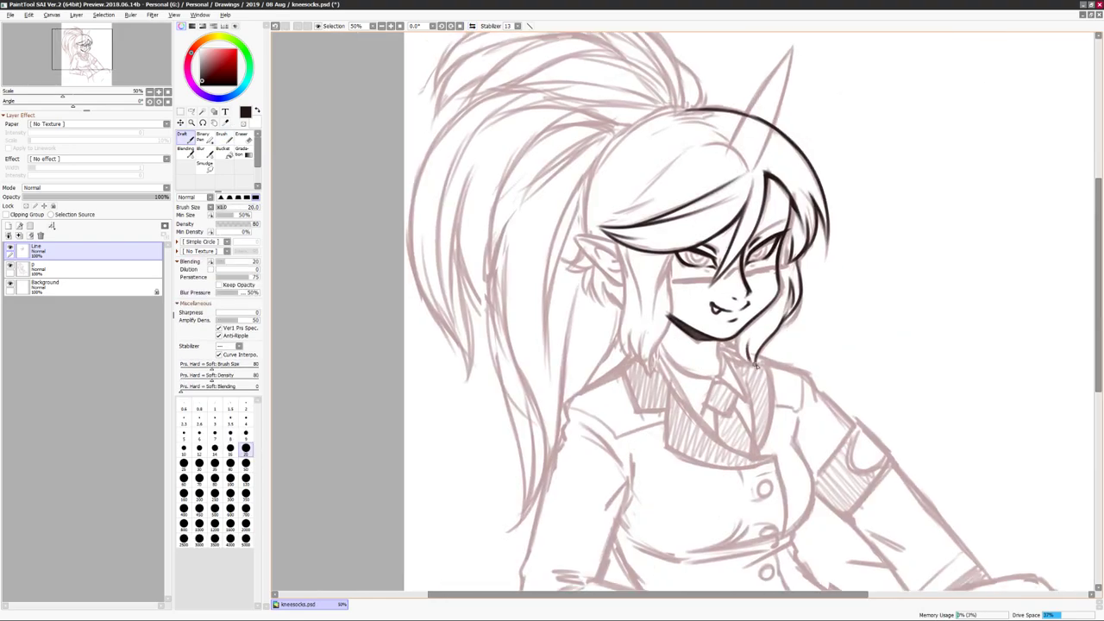
key(h)
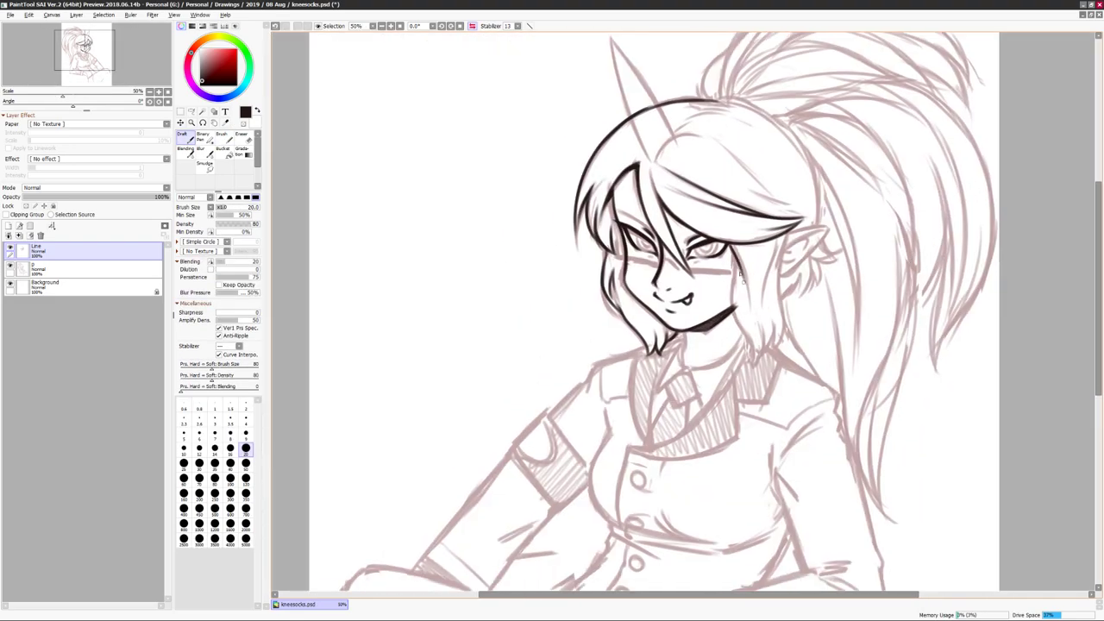
Ink the long lock of hair between the near cheek and the ear, ending in pointed tips.
drag(733, 257, 747, 354)
key(e)
drag(730, 303, 747, 333)
key(n)
key(h)
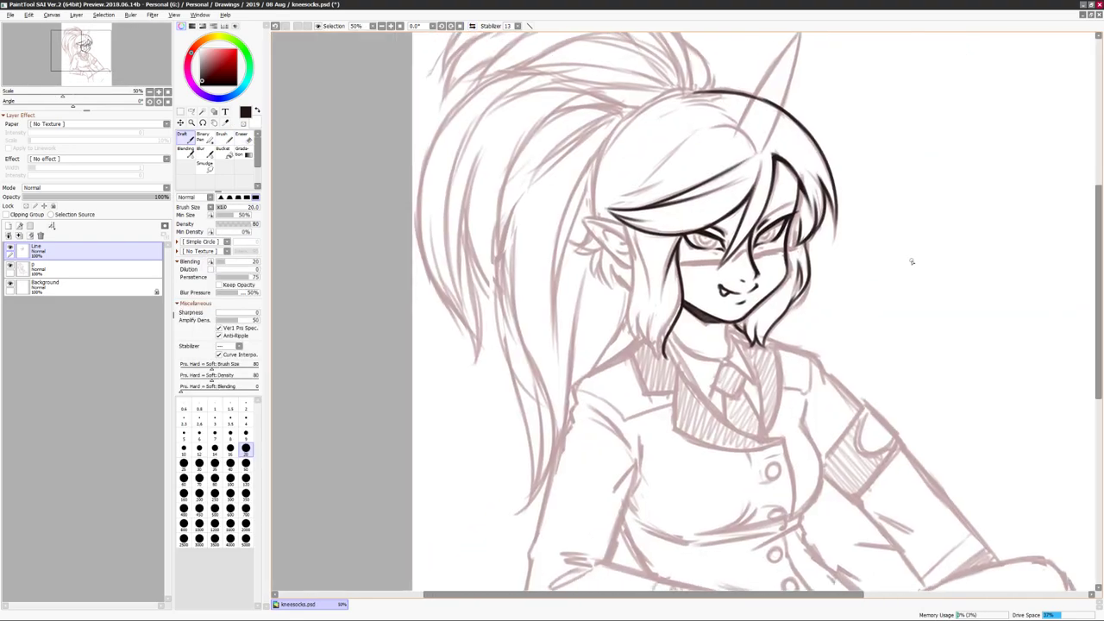
drag(667, 310, 682, 357)
drag(638, 226, 655, 240)
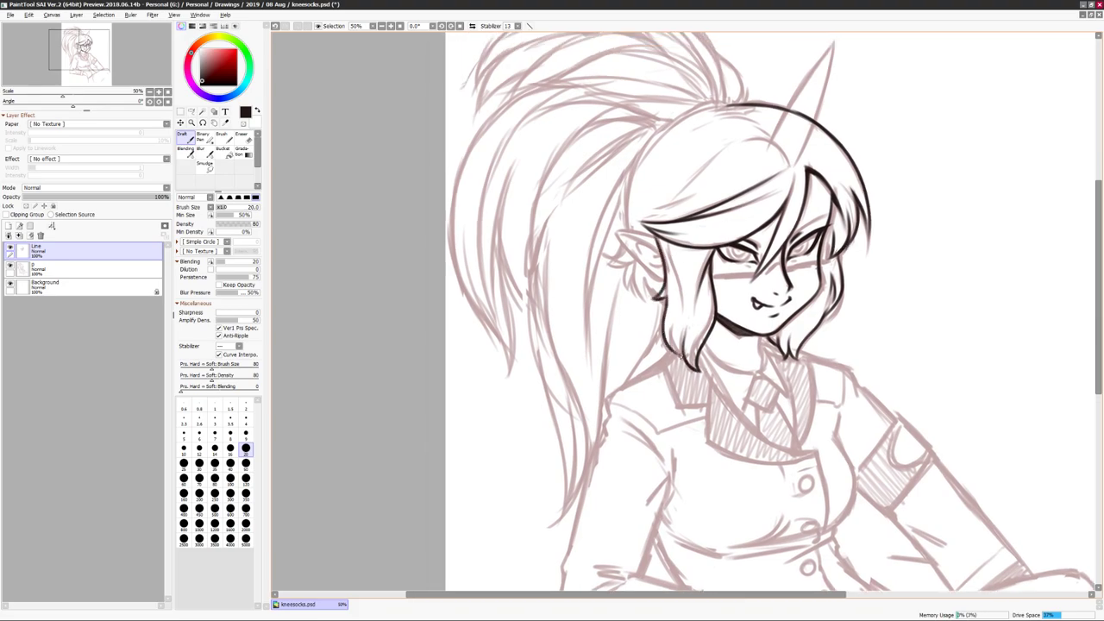
Ink the strand lines on top of the fringe and the outline of the back of the head.
key(h)
key(minus)
drag(851, 226, 807, 294)
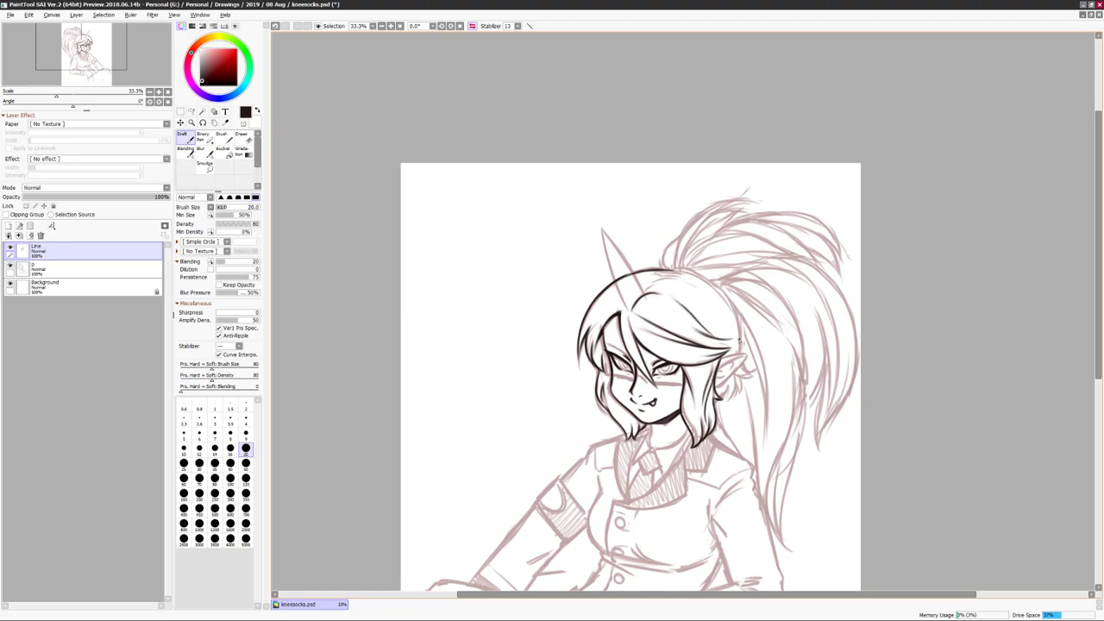
drag(733, 336, 776, 341)
key(plus)
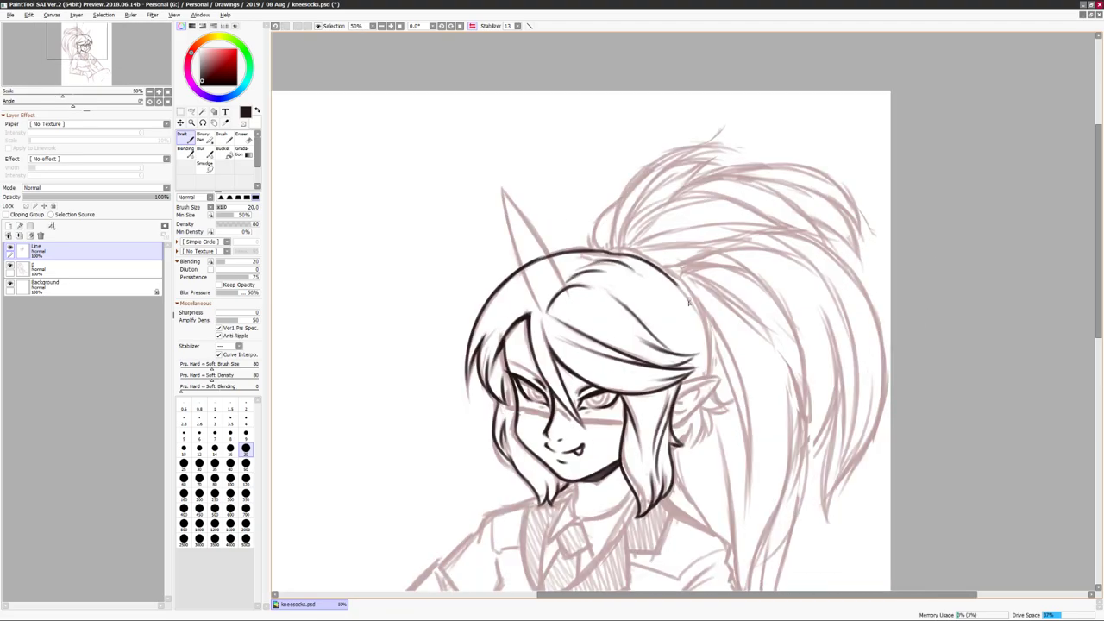
key(h)
key(minus)
key(h)
key(plus)
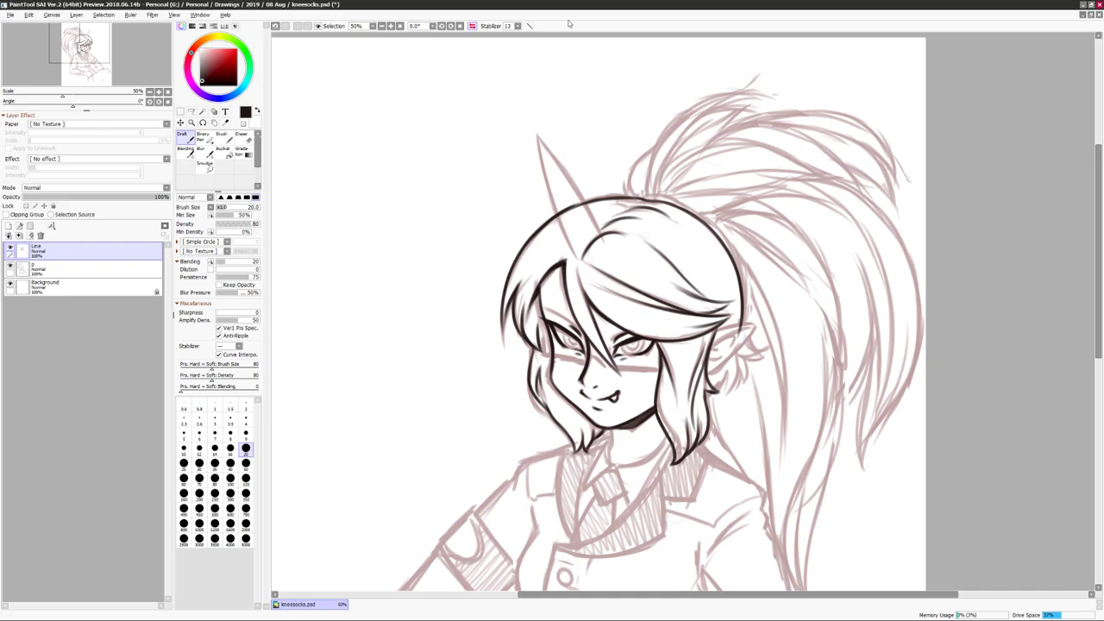
Ink the pointed ear with its inner folds and the hair tufts behind it.
key(h)
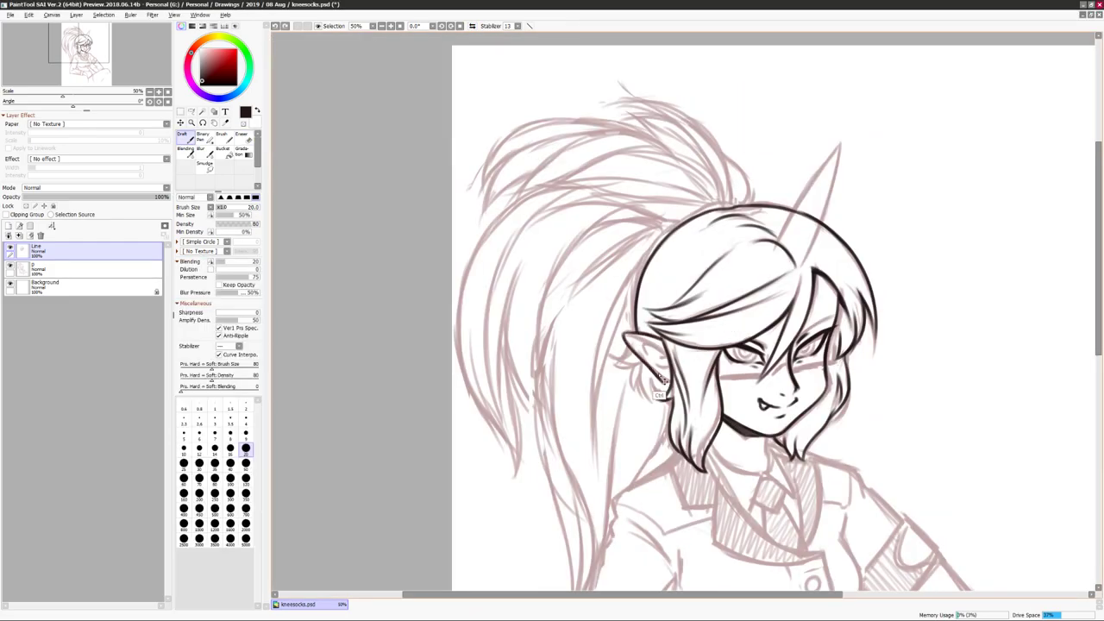
drag(664, 379, 646, 372)
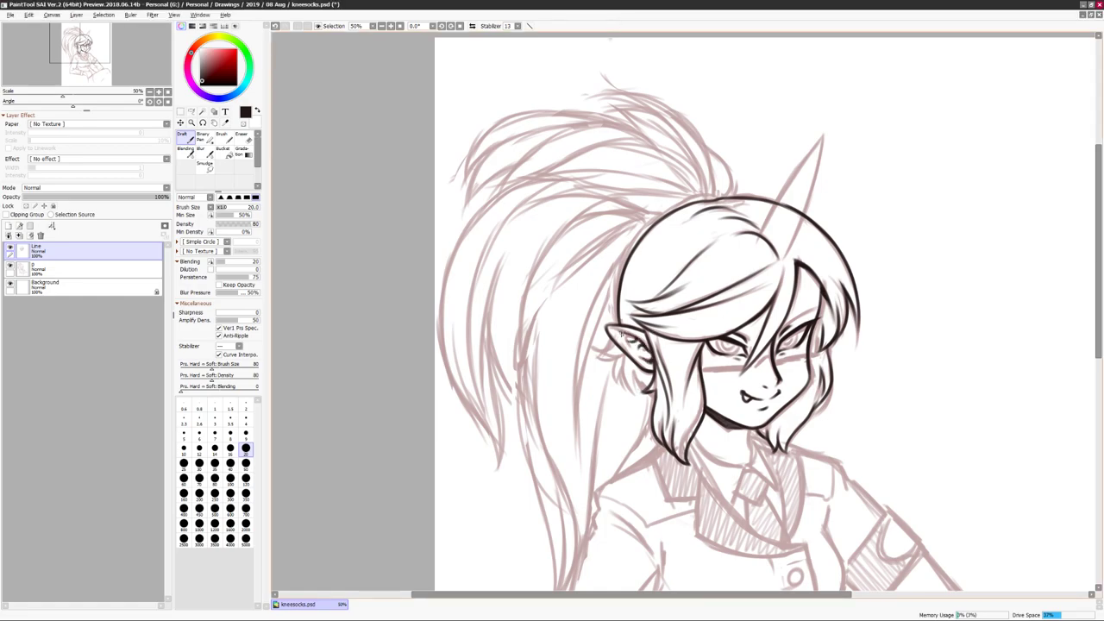
key(h)
drag(678, 389, 657, 390)
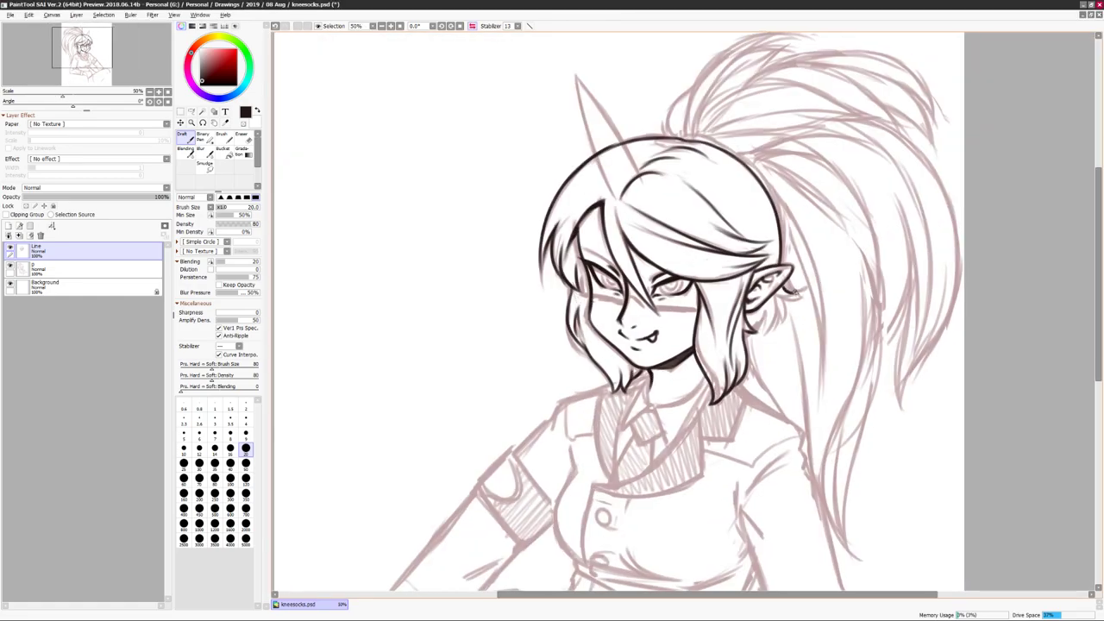
key(h)
key(h)
scroll(944, 244, down, 1)
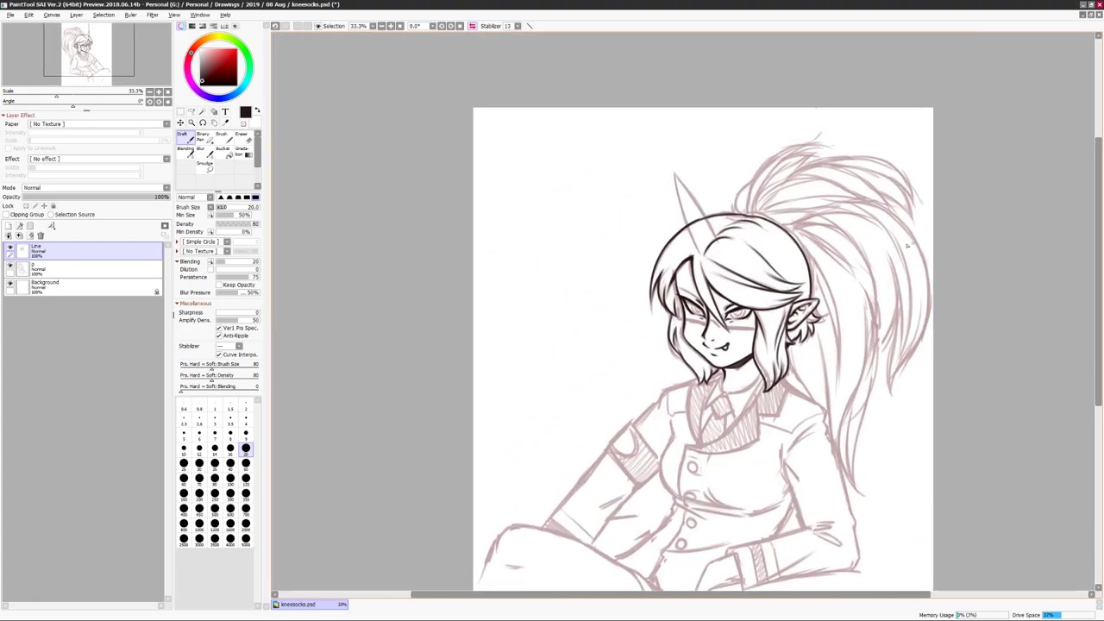
Ink both edges of the pointed horn down to its base at the fringe, erasing the hair line that crosses it.
scroll(876, 278, up, 1)
key(h)
key(h)
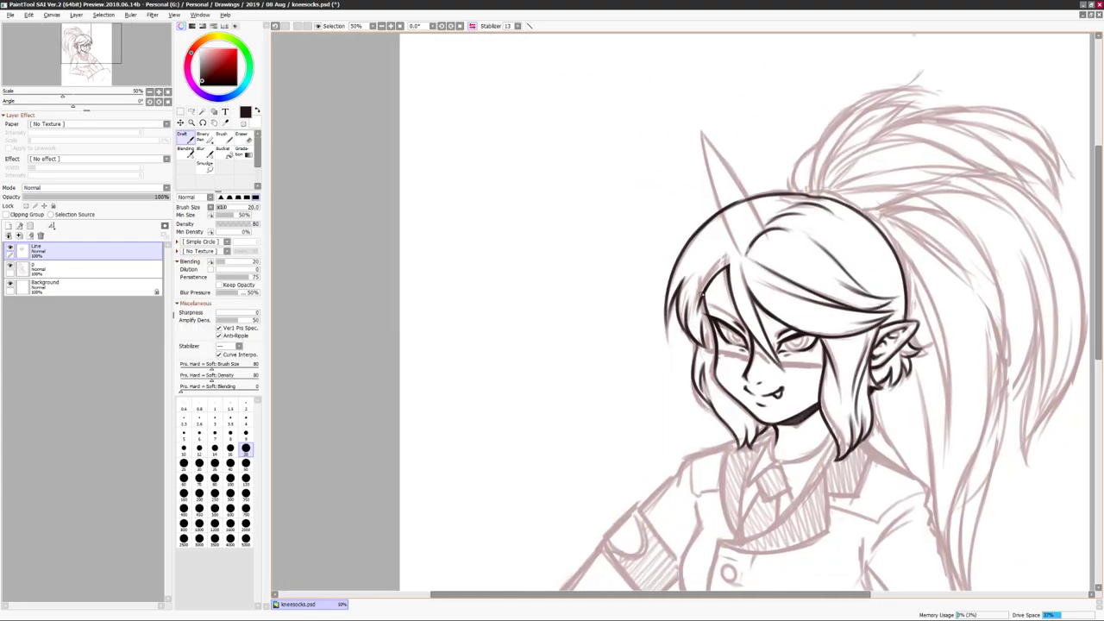
scroll(700, 306, down, 1)
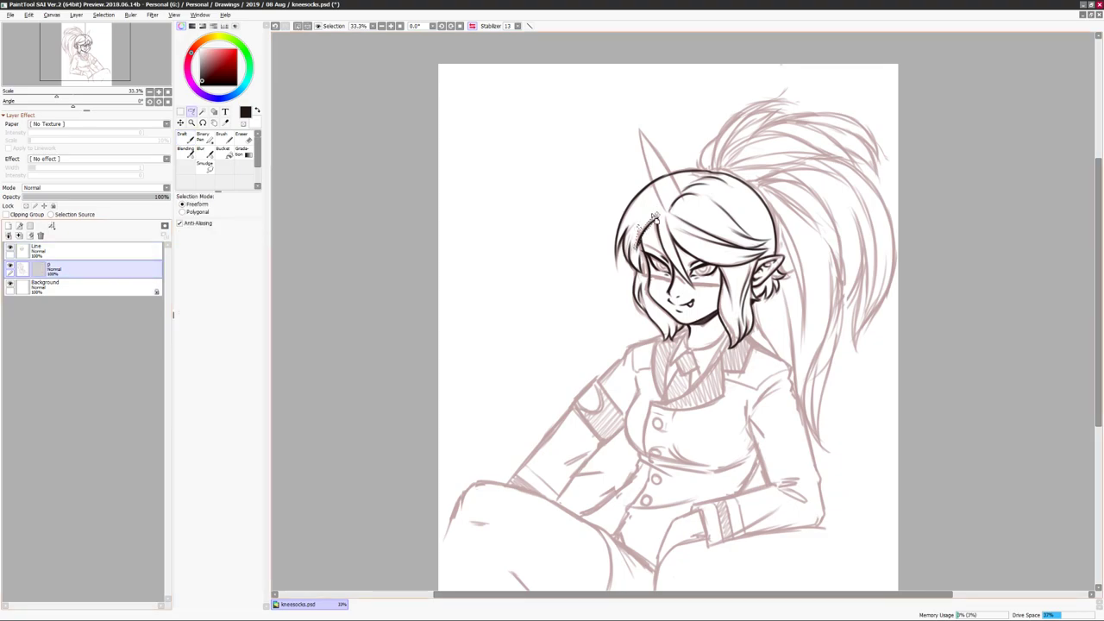
scroll(547, 250, up, 1)
key(e)
drag(546, 233, 549, 253)
key(n)
drag(527, 162, 560, 267)
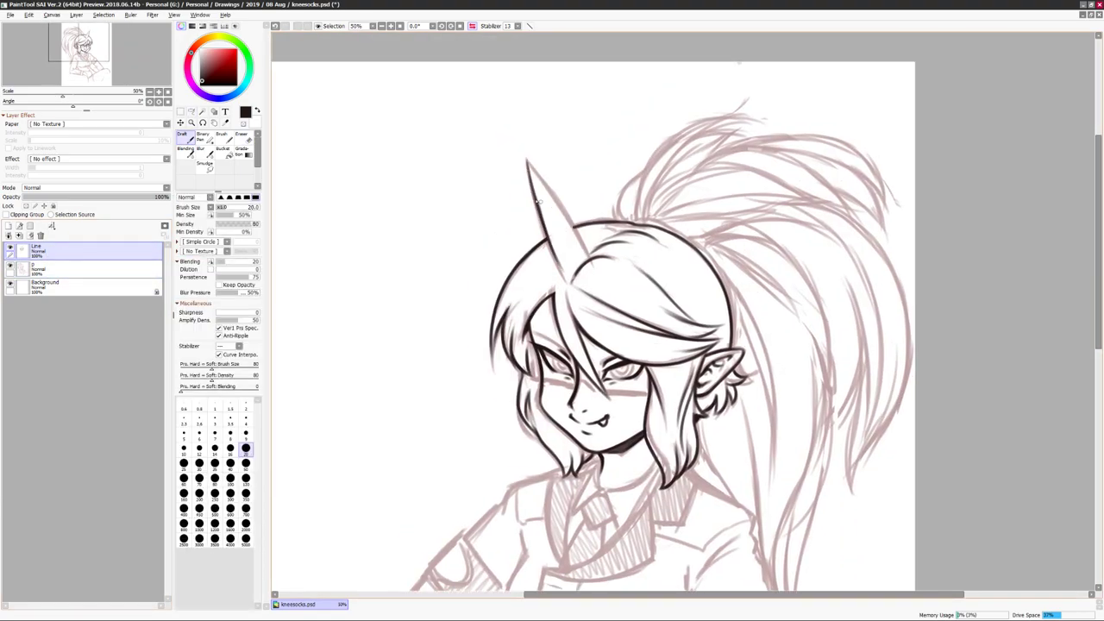
drag(527, 160, 544, 224)
key(h)
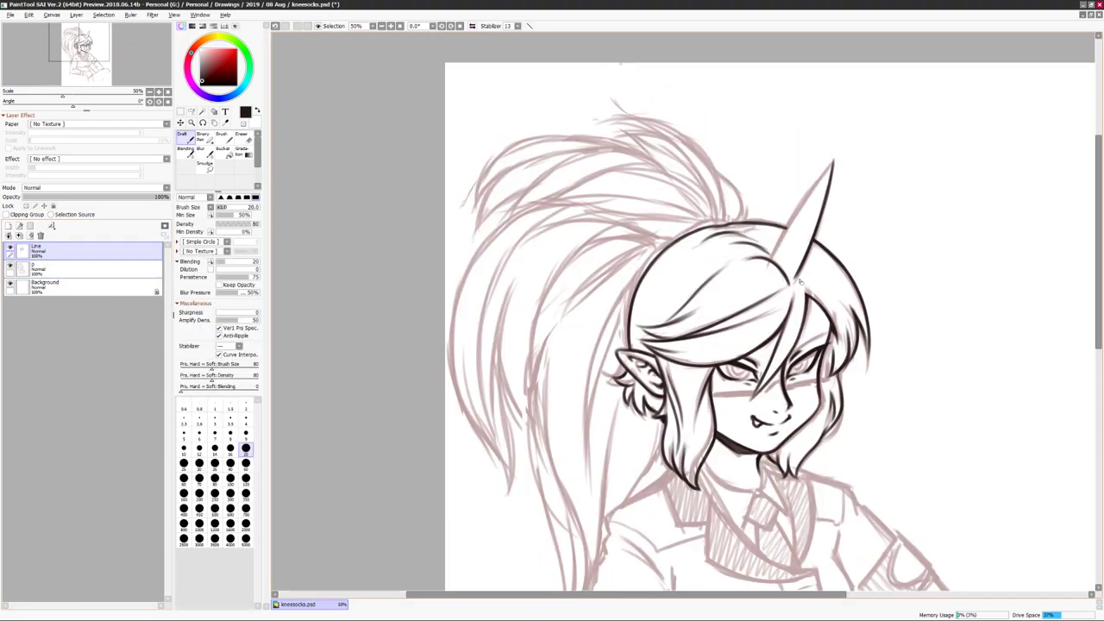
key(h)
key(h)
scroll(887, 227, down, 2)
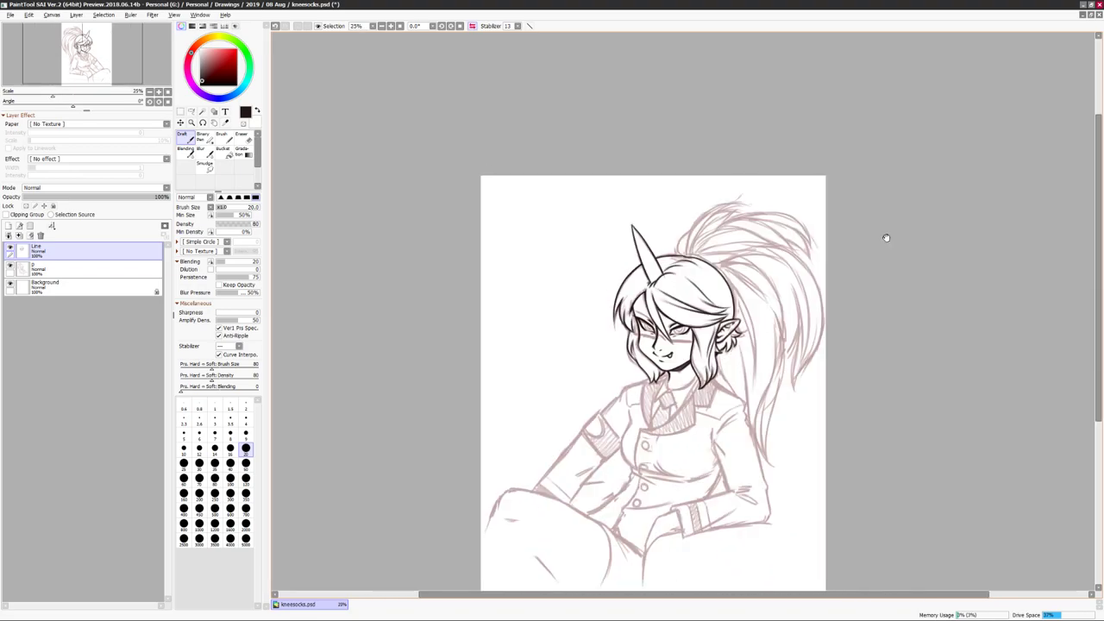
Paint the thick black hair tie on the crown at the base of the ponytail with a size 16 brush.
scroll(604, 231, up, 2)
drag(592, 233, 640, 244)
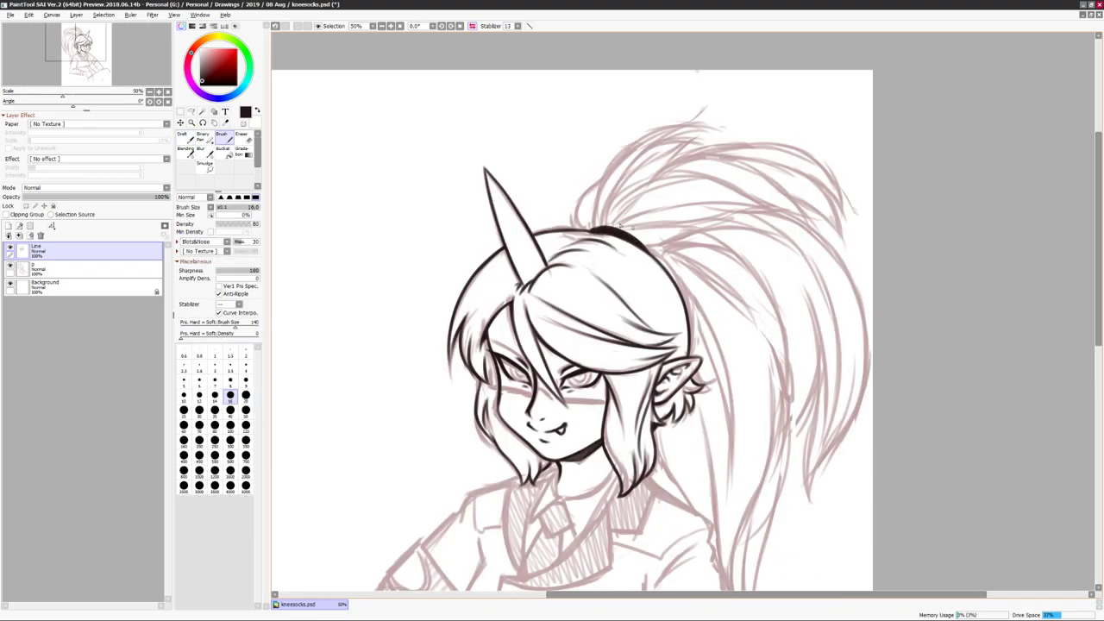
scroll(612, 247, down, 2)
key(h)
scroll(876, 227, up, 2)
scroll(876, 227, left, 1)
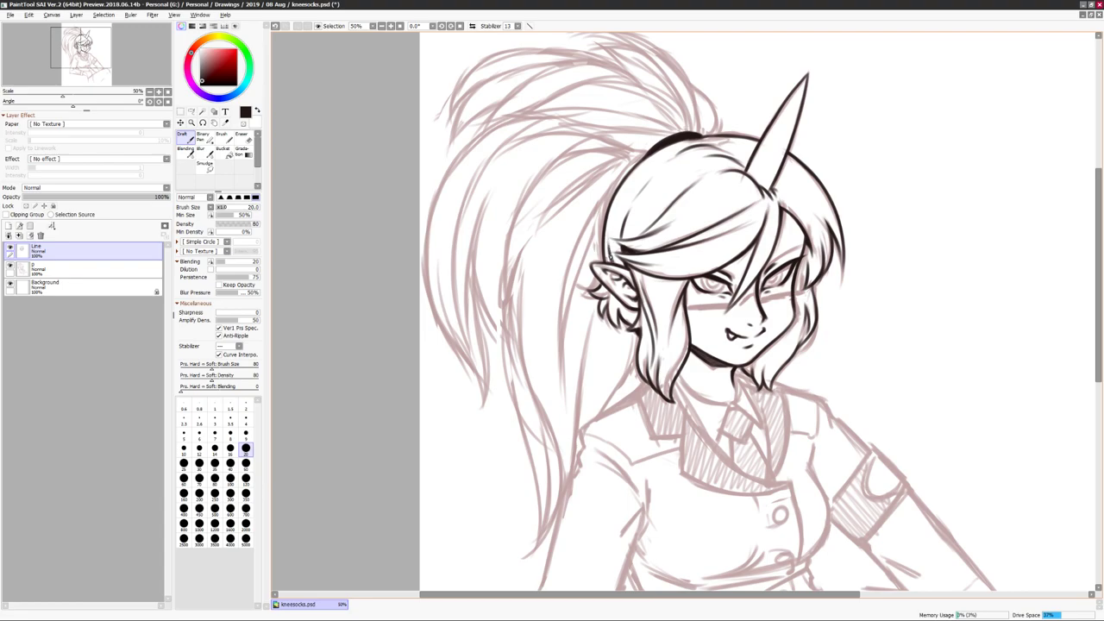
Ink the neckline below the chin and the folded shirt collar on the Line layer.
scroll(514, 325, down, 2)
key(h)
key(h)
scroll(514, 324, up, 2)
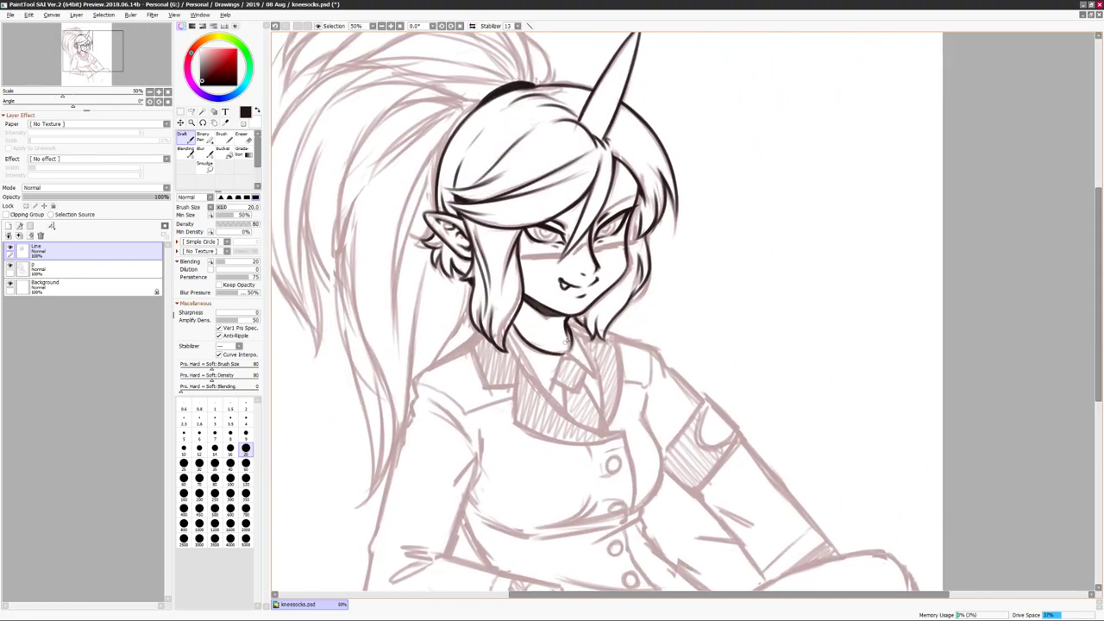
scroll(759, 259, left, 1)
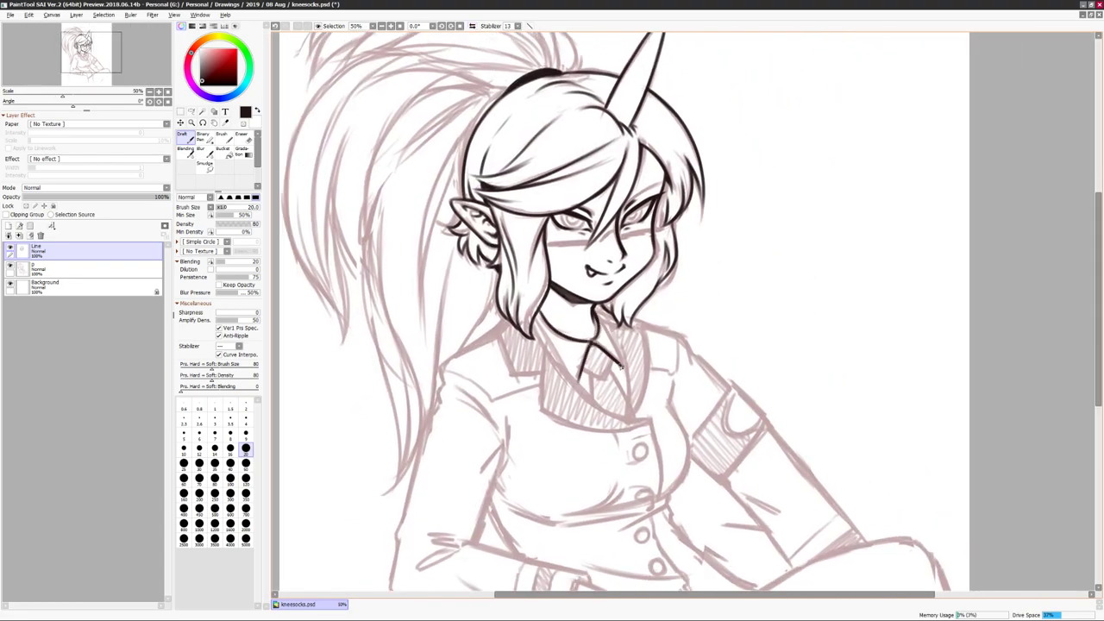
Ink the far lapel and the inner edge of the near lapel down to where they meet on the chest.
key(h)
drag(733, 274, 703, 369)
key(h)
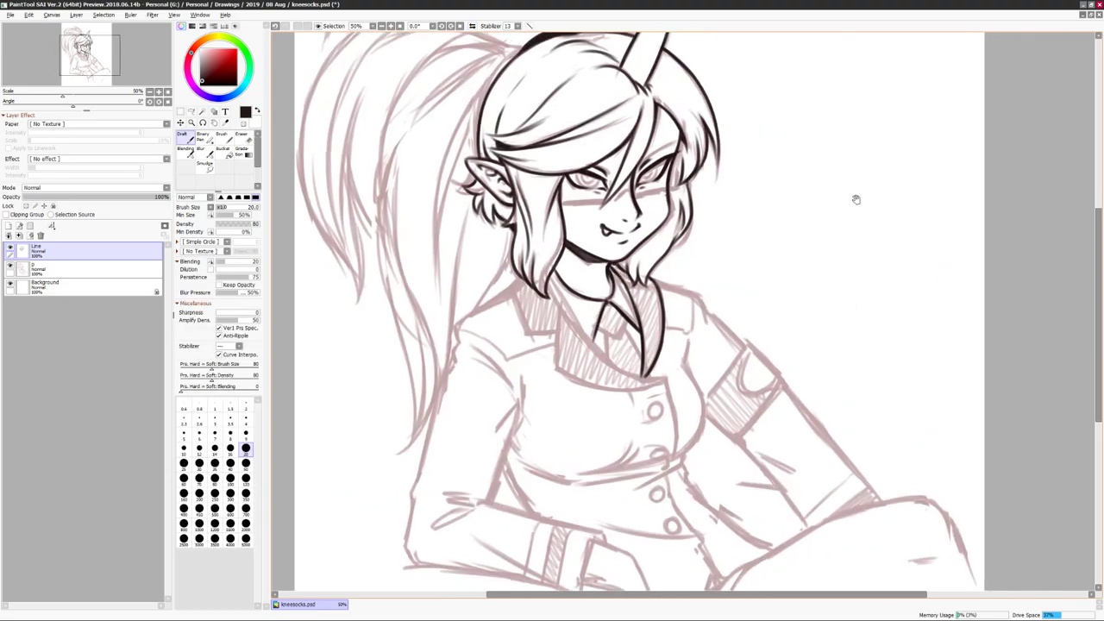
drag(557, 302, 651, 372)
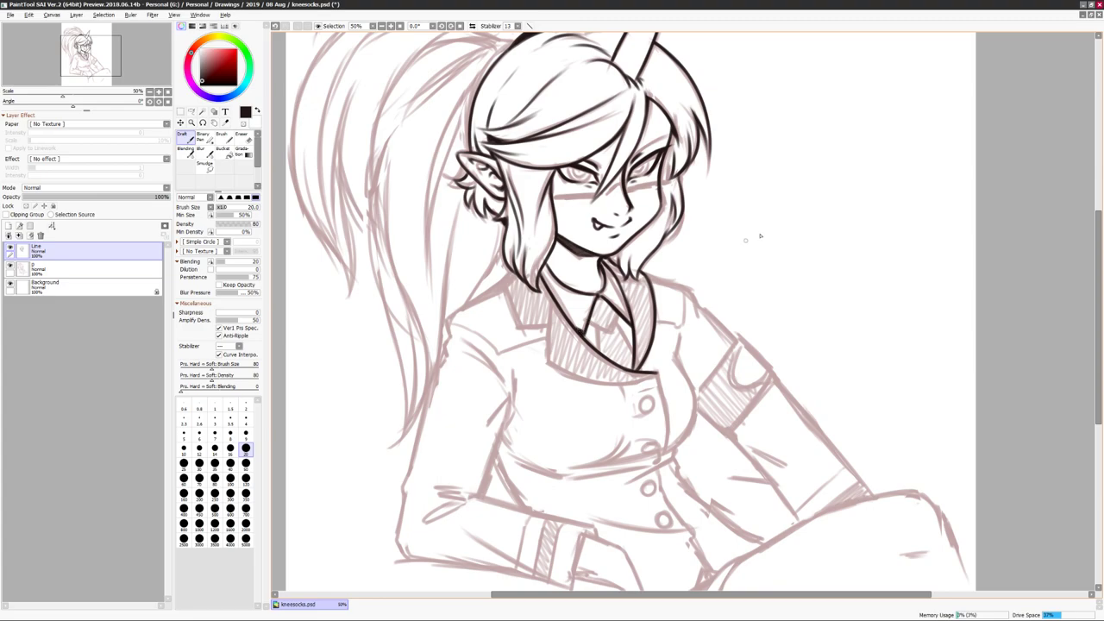
Ink the tie's knot and the tie folds between the shirt collar and the lapels.
scroll(638, 310, down, 2)
key(h)
key(h)
scroll(638, 310, left, 2)
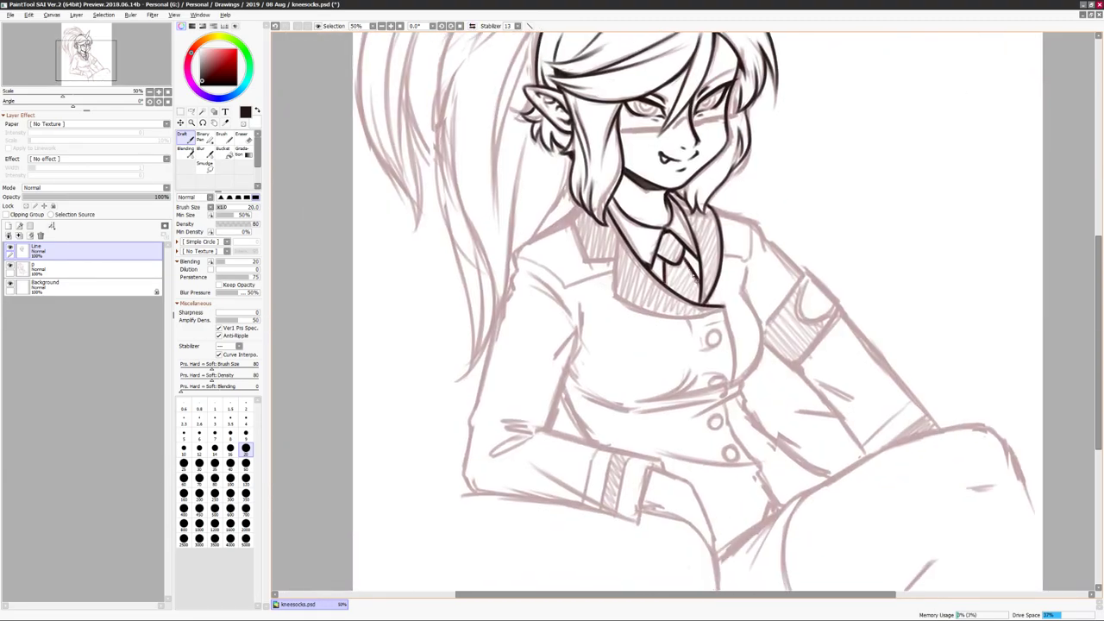
key(h)
scroll(824, 261, down, 2)
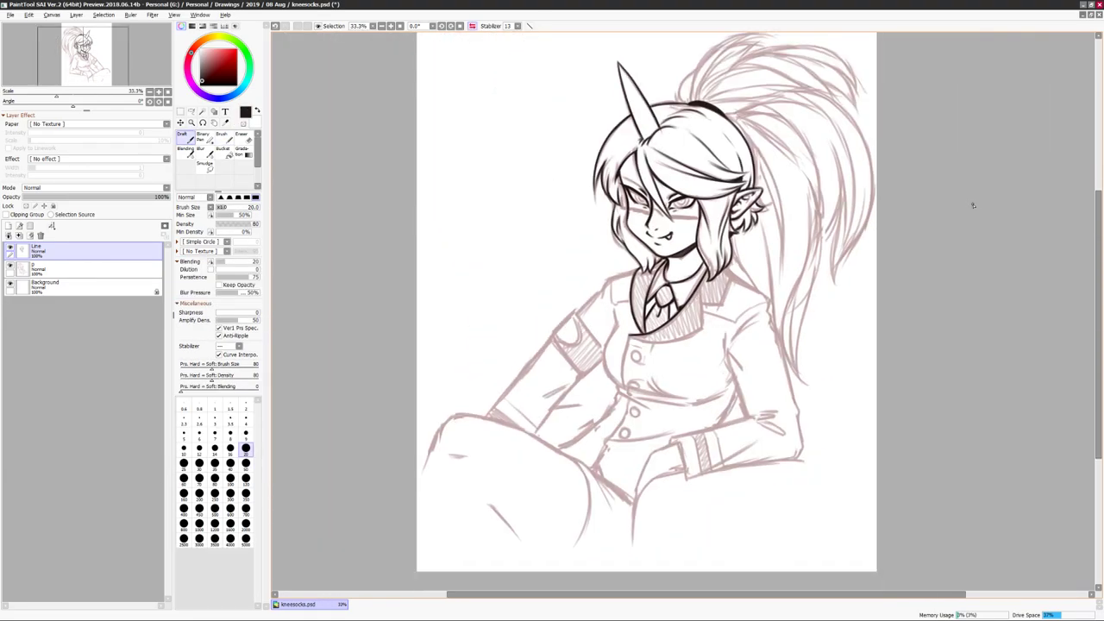
Ink the near lapel's outer edge, the notched jacket collar and the upper front edge of the jacket.
key(h)
scroll(824, 261, up, 1)
scroll(718, 318, right, 2)
scroll(718, 317, left, 1)
scroll(718, 317, right, 1)
key(h)
scroll(614, 418, down, 1)
scroll(638, 349, up, 1)
scroll(605, 359, right, 1)
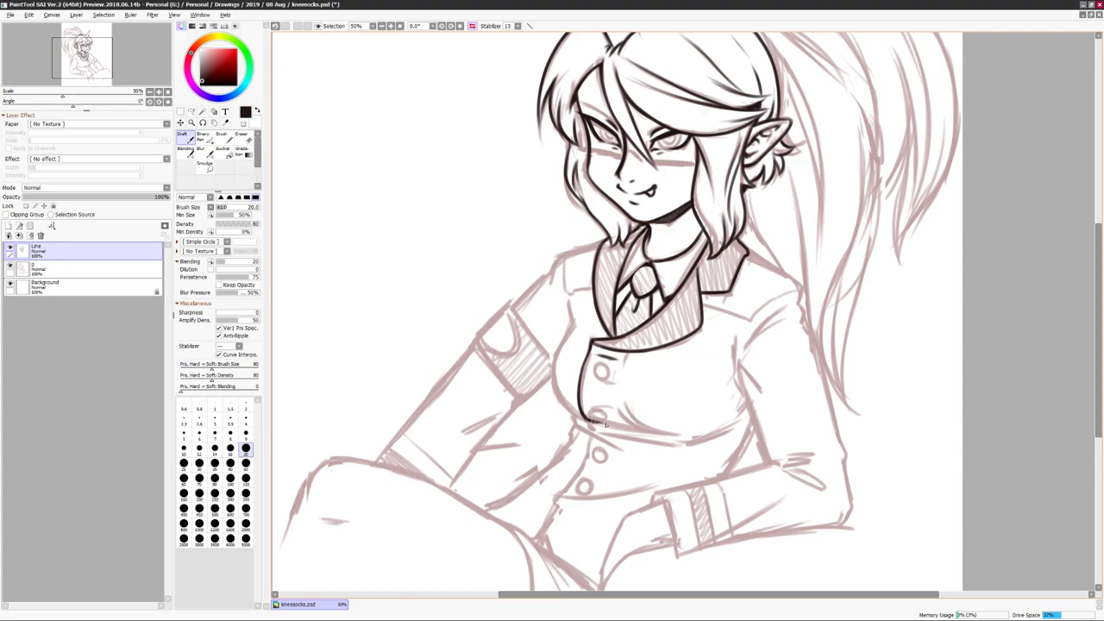
Ink the curved line under the bust and begin the chest contour on the far side.
drag(632, 428, 697, 436)
scroll(713, 338, down, 1)
scroll(713, 339, left, 1)
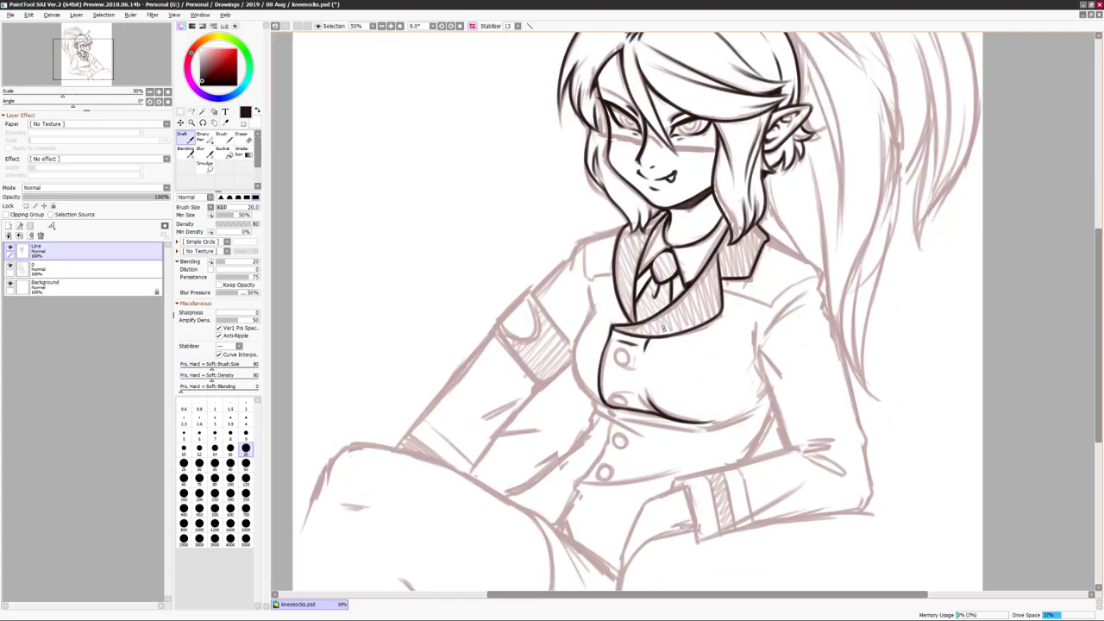
key(h)
key(h)
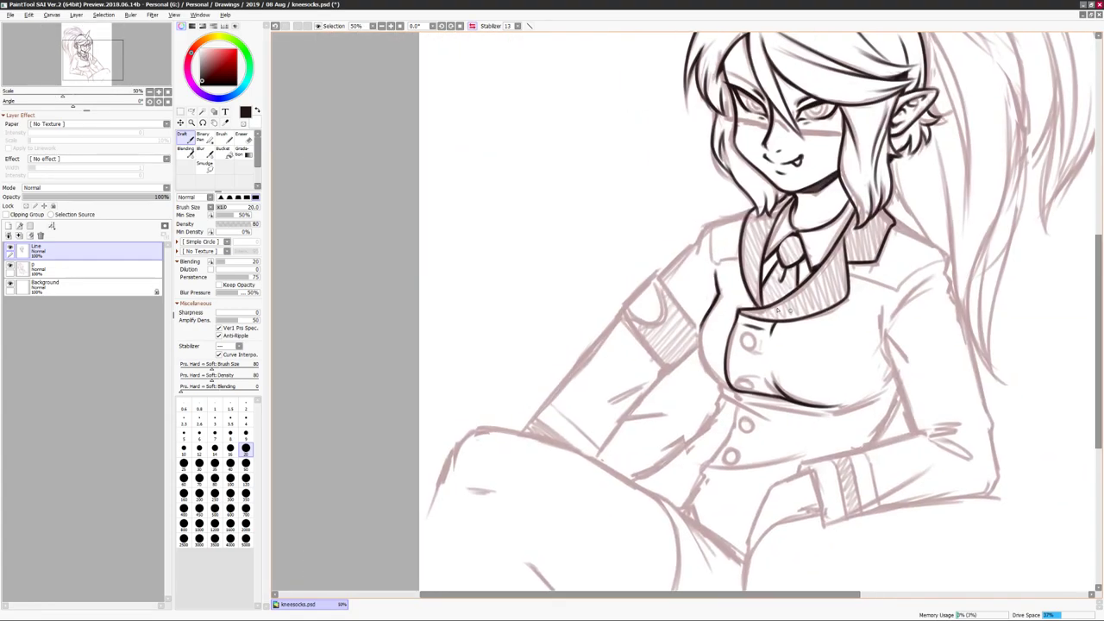
Ink the two upper jacket buttons with their creases and complete the far side chest contour.
scroll(706, 317, right, 2)
scroll(706, 318, down, 2)
scroll(671, 350, up, 2)
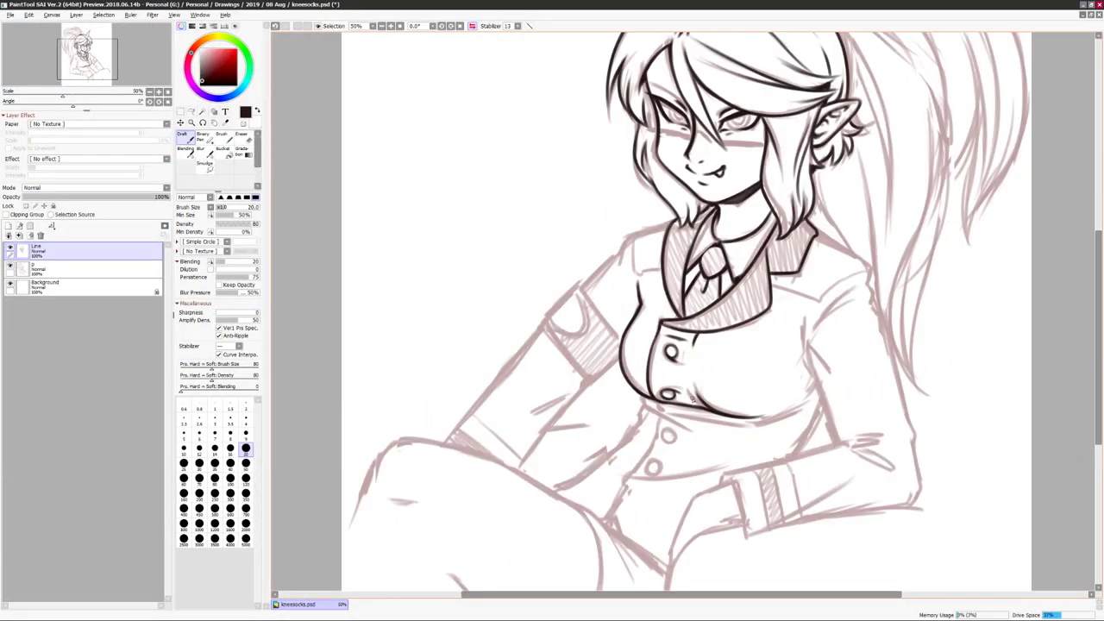
scroll(692, 398, down, 2)
key(h)
scroll(500, 435, up, 2)
key(h)
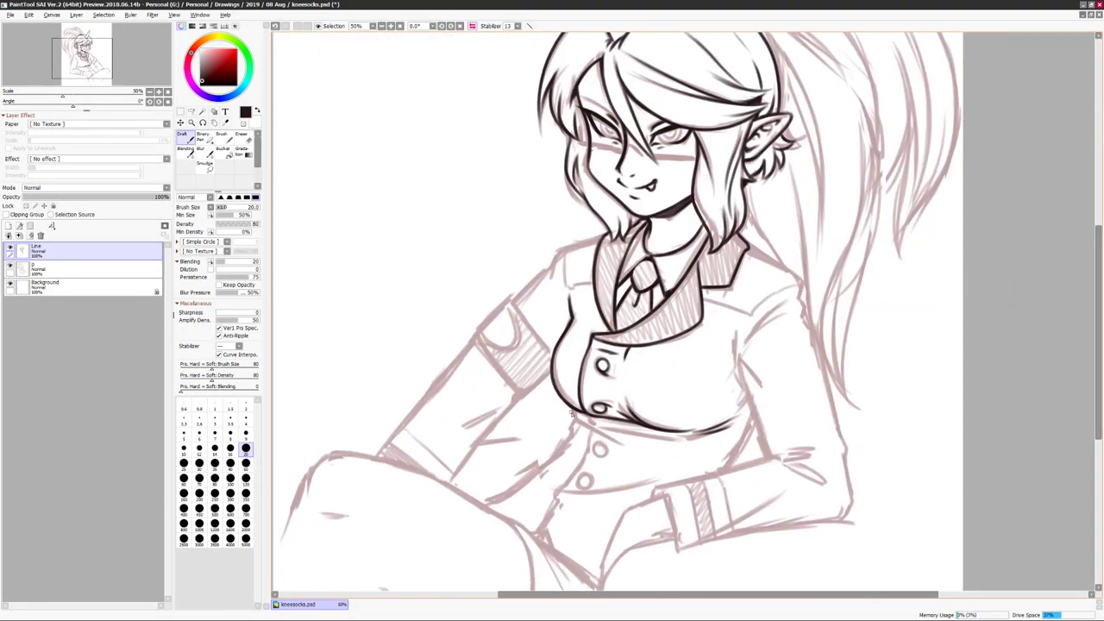
Ink the waist seam folds below the bust and the far side of the waist down to the thigh.
scroll(615, 443, right, 1)
key(h)
scroll(535, 435, right, 1)
scroll(534, 436, down, 2)
scroll(1001, 338, up, 2)
key(h)
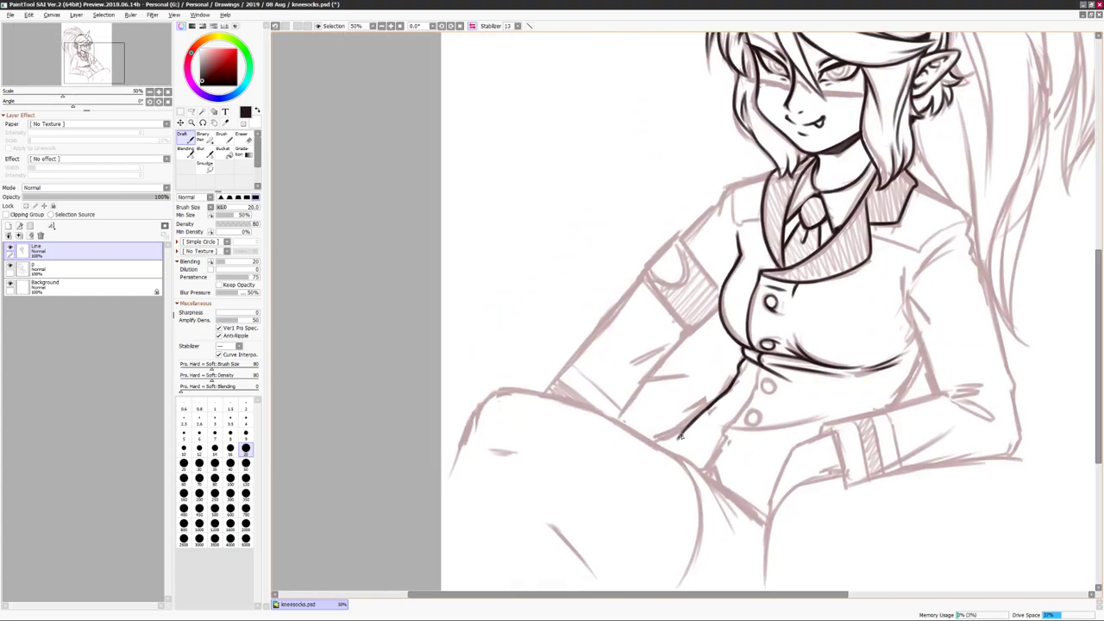
scroll(908, 415, right, 1)
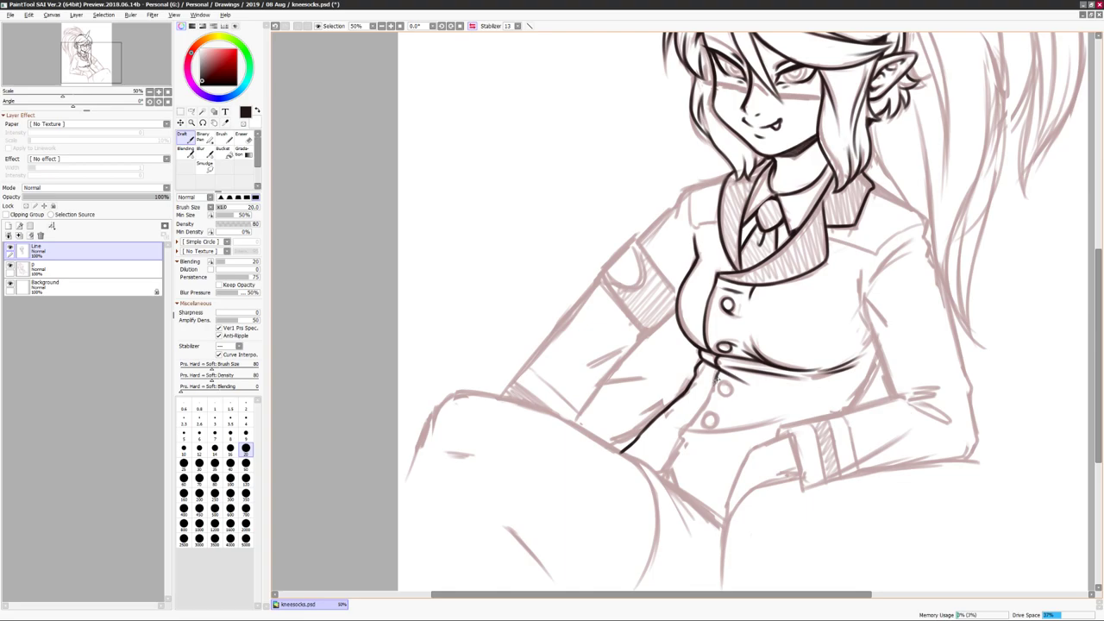
Ink the lower front edge of the jacket, the seam across the stomach and the lower row of buttons.
key(h)
drag(604, 424, 697, 467)
key(h)
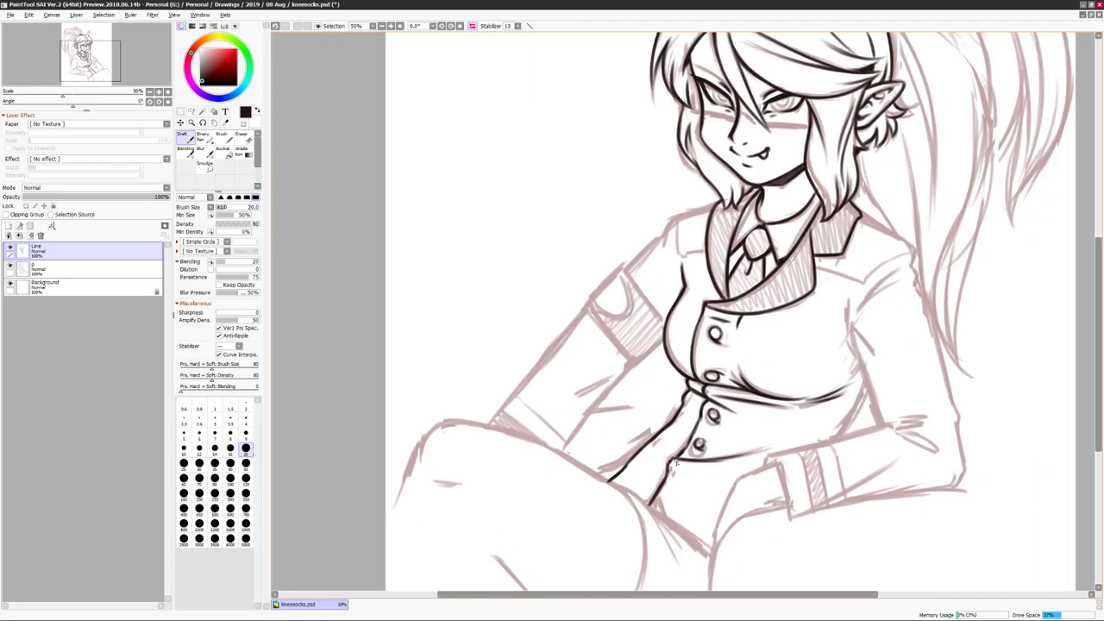
key(h)
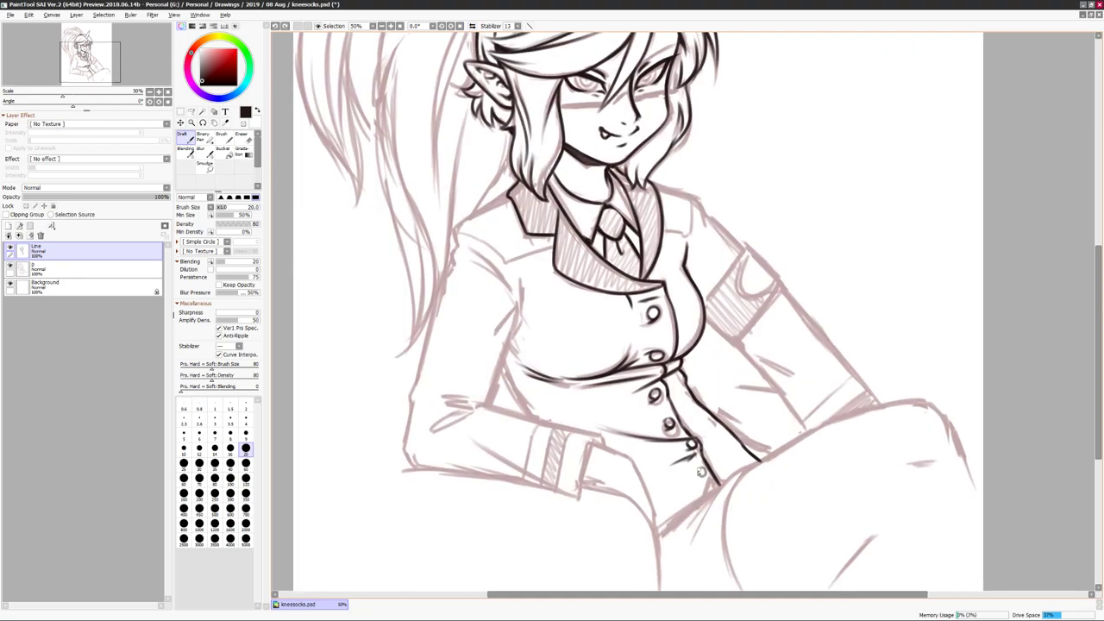
key(h)
key(h)
scroll(845, 327, down, 2)
scroll(740, 328, up, 2)
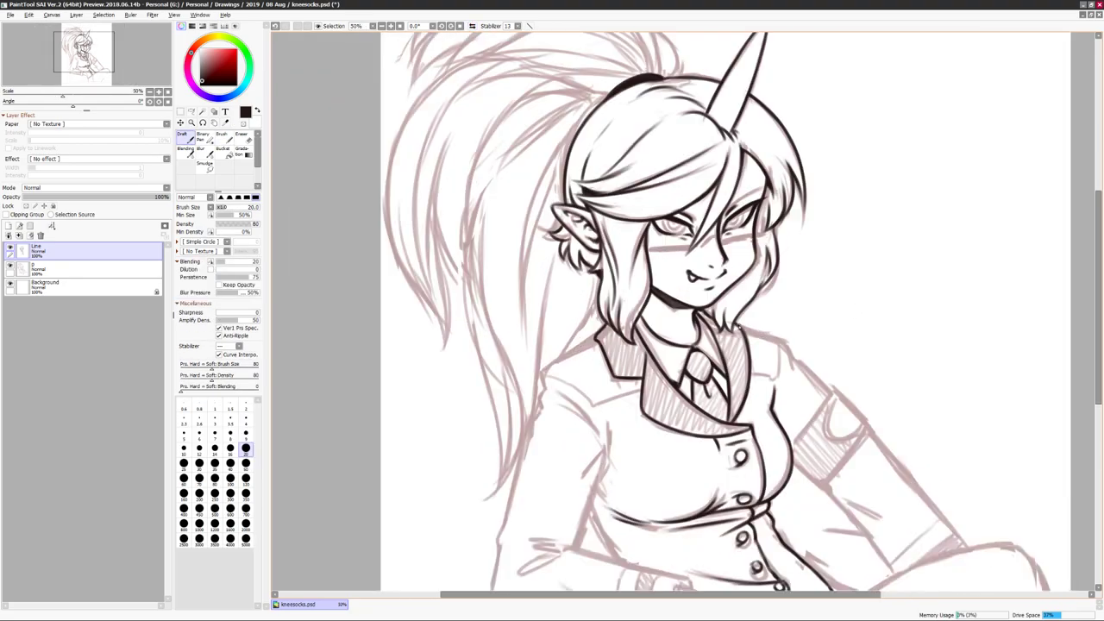
Redo the far shoulder line and ink the shoulder strap seam and upper sleeve down to the armband.
key(ctrl+z)
drag(747, 327, 787, 345)
key(h)
scroll(862, 293, right, 3)
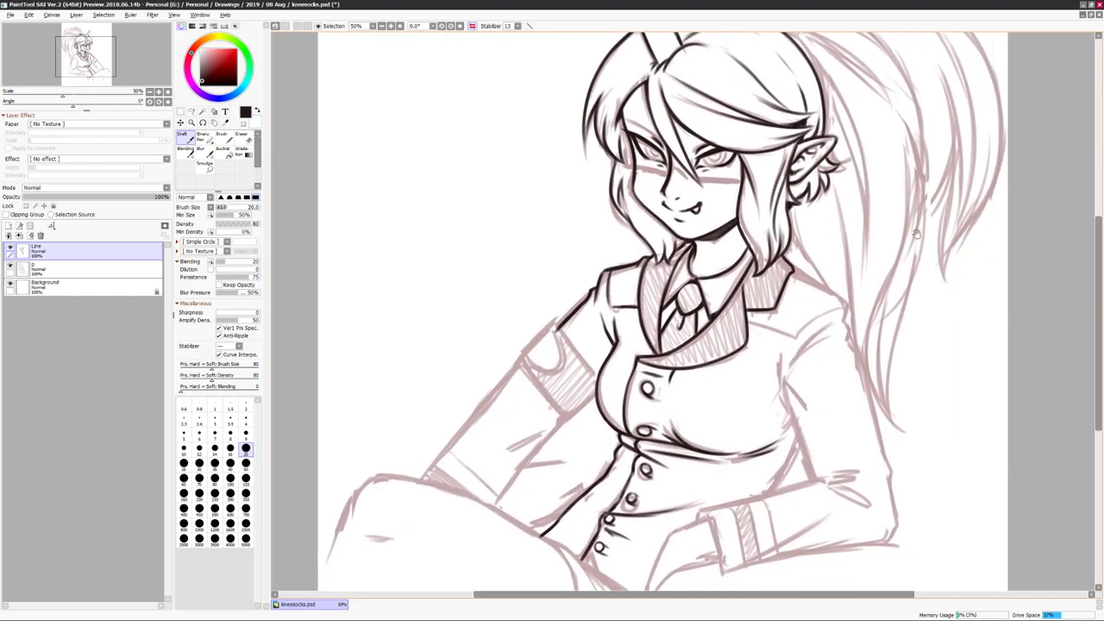
Ink the near shoulder with its strap seam and the sleeve folds at the armpit.
drag(751, 321, 795, 347)
key(ctrl+z)
key(h)
scroll(755, 317, left, 3)
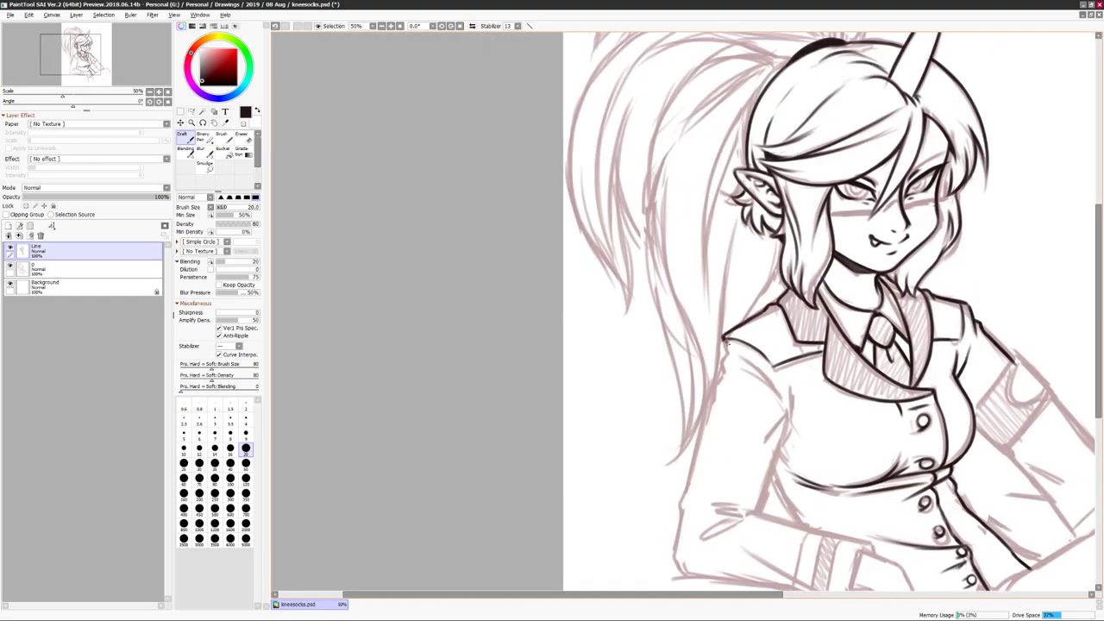
scroll(725, 339, right, 2)
key(h)
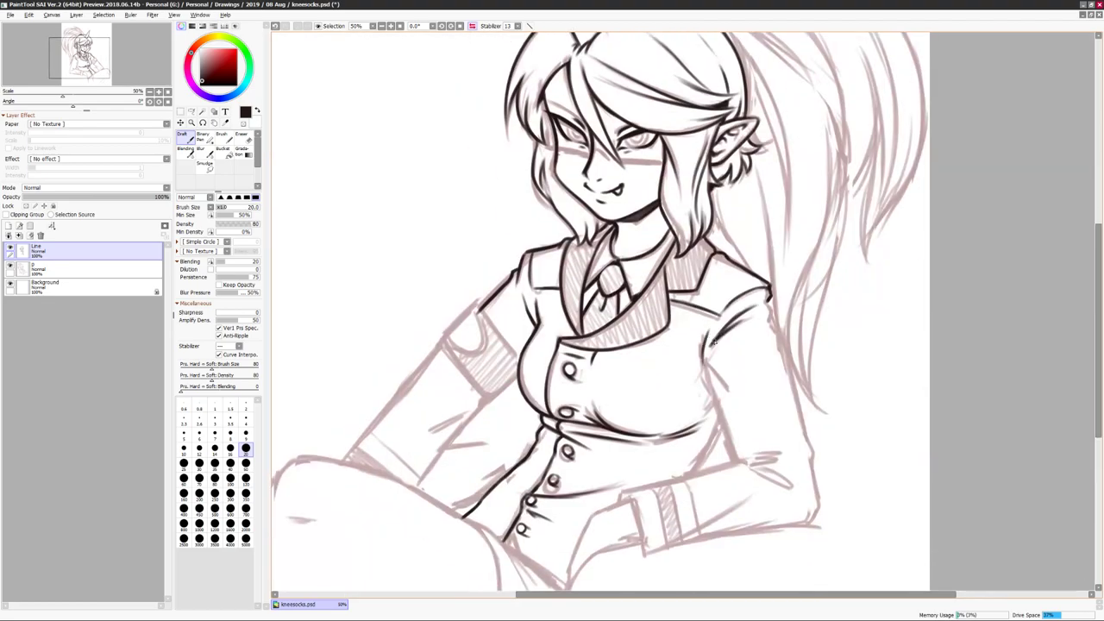
Ink the outer and inner edges of the near upper sleeve down to the elbow.
scroll(770, 302, down, 1)
drag(769, 298, 809, 457)
key(h)
scroll(587, 439, left, 2)
drag(611, 429, 552, 417)
drag(638, 328, 612, 426)
Clean up and ink the creases at the bend of the near elbow and round off the elbow's outline.
scroll(678, 343, down, 2)
key(h)
scroll(678, 342, up, 2)
key(e)
key(n)
scroll(678, 343, down, 2)
scroll(936, 242, up, 2)
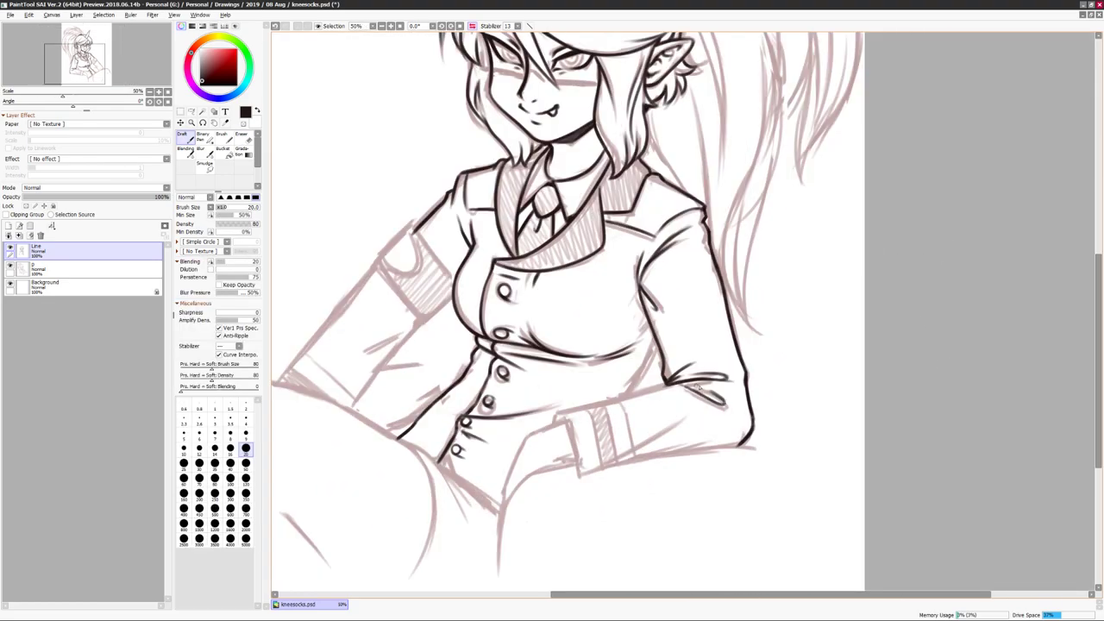
Ink the top edge of the near forearm and the open end of its cuff.
key(h)
mouse_move(550, 389)
mouse_down()
mouse_move(590, 395)
mouse_move(679, 419)
mouse_up()
key(h)
key(ctrl+z)
drag(585, 355, 595, 390)
key(h)
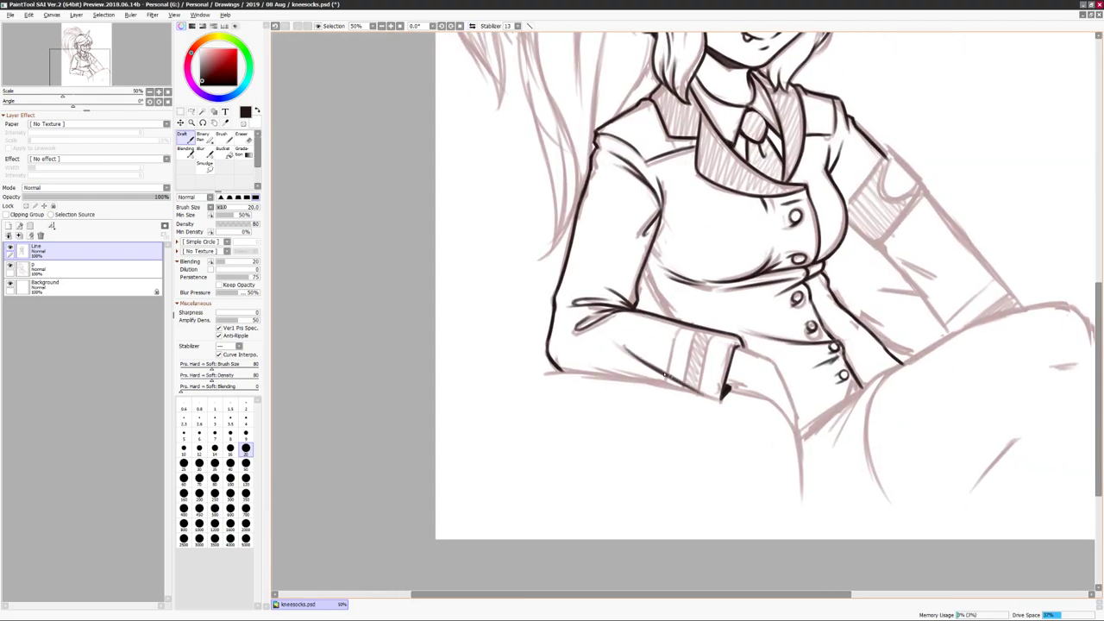
Ink the underside of the near forearm and the stripe lines around the cuff.
drag(514, 377, 624, 395)
drag(604, 388, 669, 405)
drag(852, 275, 914, 252)
drag(697, 312, 686, 361)
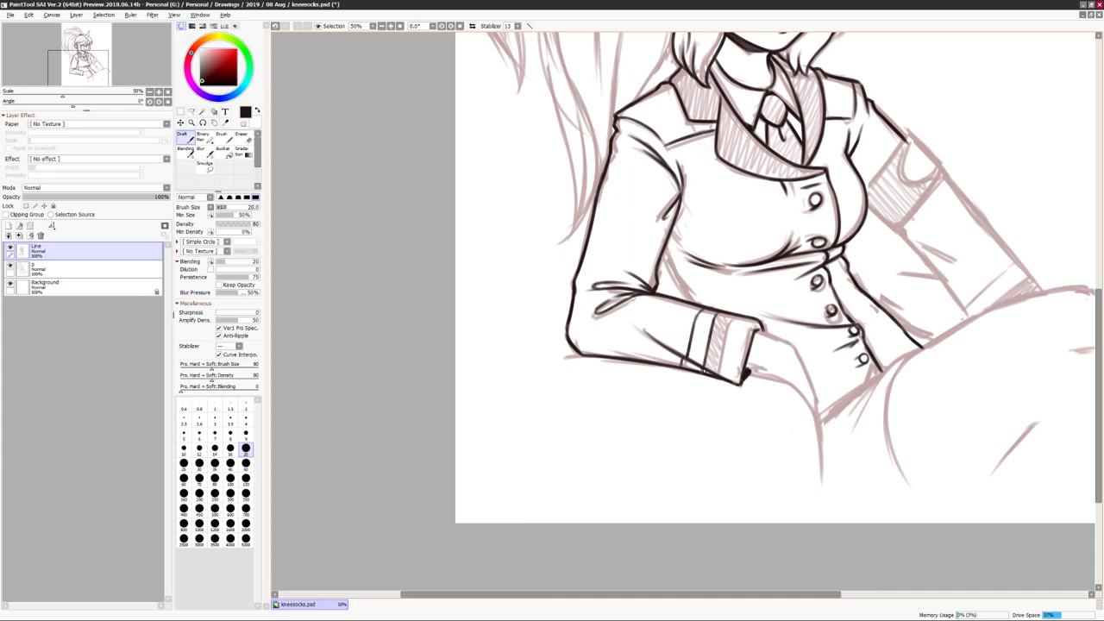
Ink the hand emerging from the near cuff and the long curved line running down beneath it.
scroll(820, 319, down, 1)
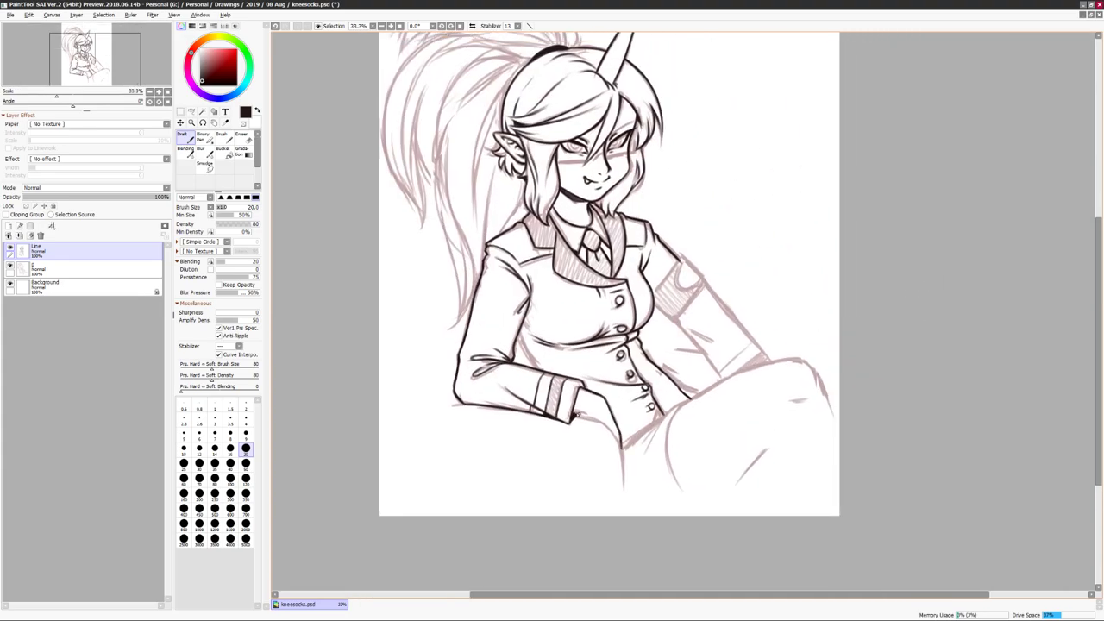
drag(583, 417, 619, 445)
key(h)
drag(743, 433, 745, 486)
key(h)
mouse_move(845, 293)
mouse_down()
mouse_move(966, 296)
mouse_move(991, 311)
mouse_up()
drag(642, 347, 661, 381)
drag(733, 285, 715, 275)
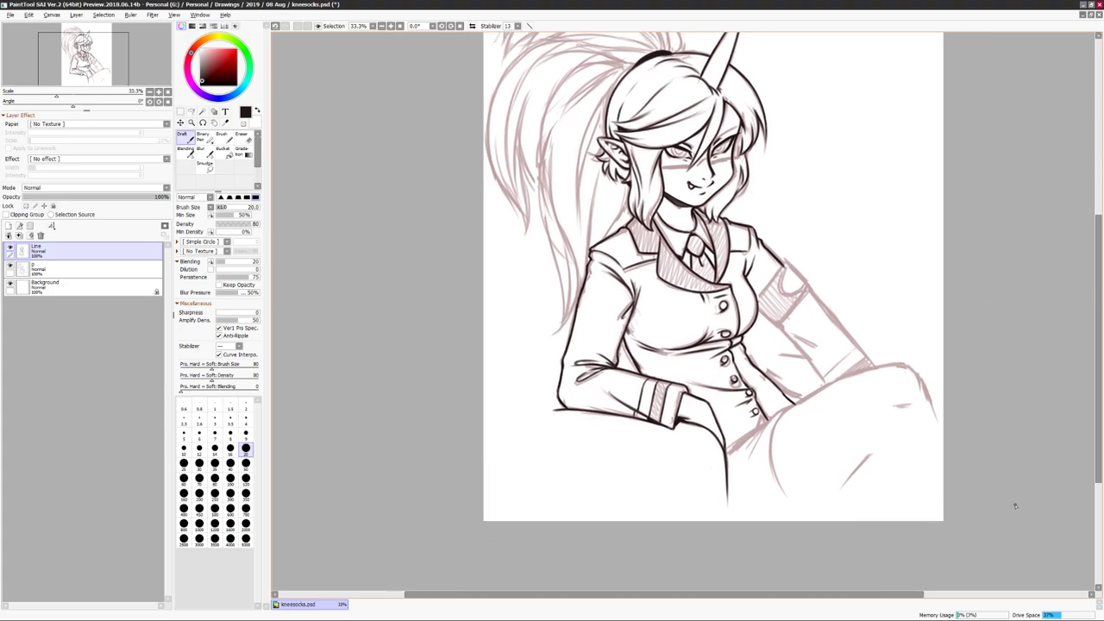
Ink the jacket's bottom hem beside the hand and the lower corner of its far side.
key(h)
drag(650, 397, 687, 435)
key(h)
drag(713, 374, 740, 386)
key(h)
key(h)
key(h)
key(h)
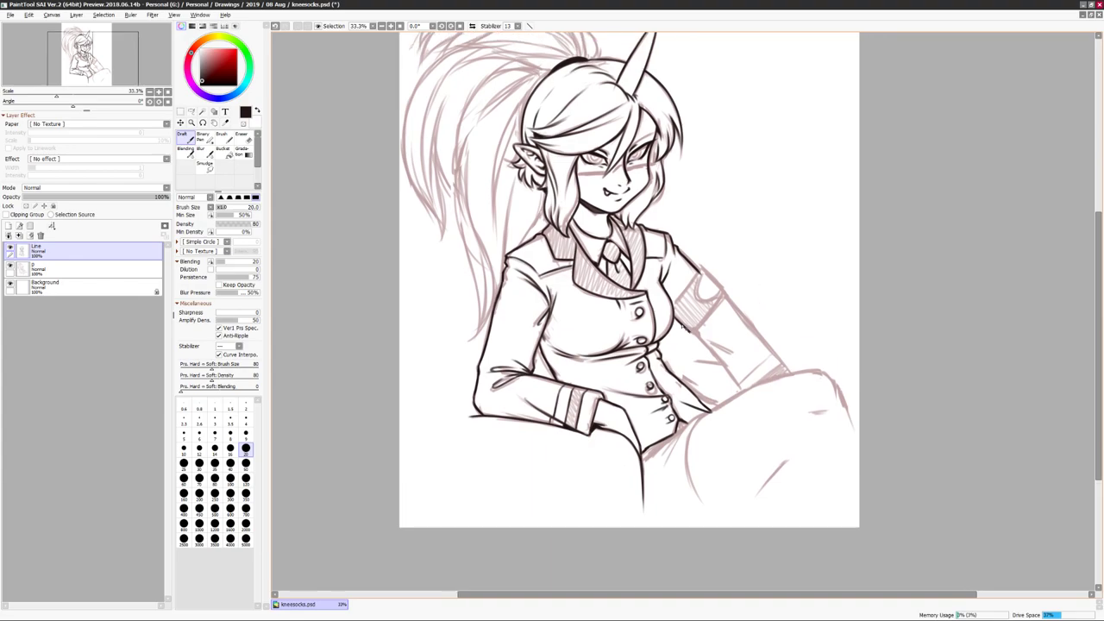
Ink the upper and lower edges of the armband on the far sleeve.
key(h)
drag(690, 274, 673, 303)
key(h)
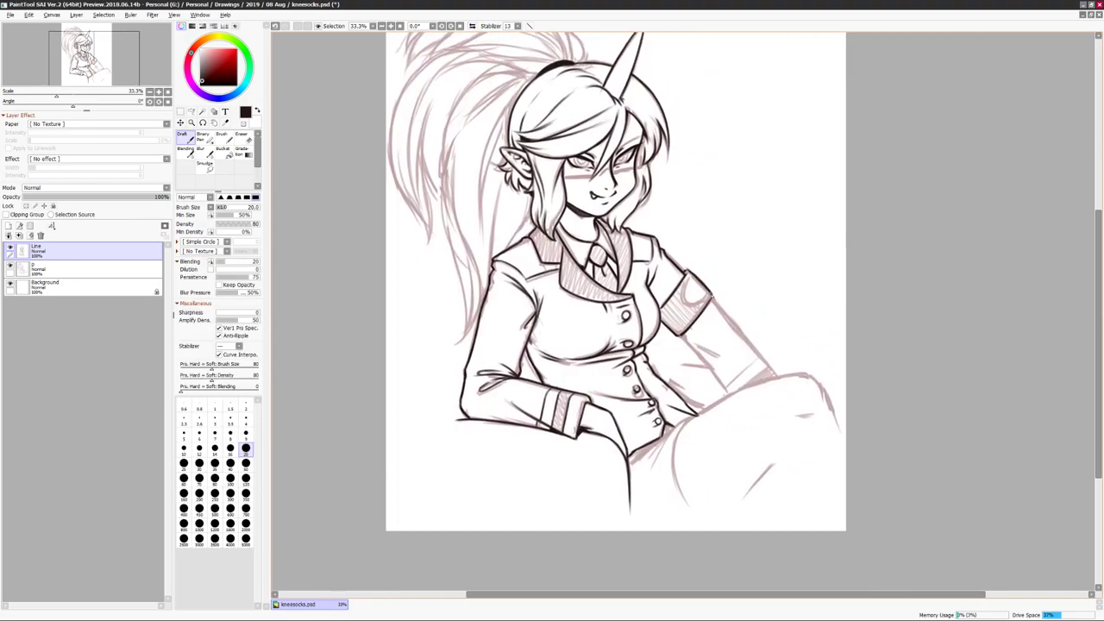
Ink the armband's round emblem and the far forearm with its fold marks and cuff lines down to the knee.
key(h)
key(h)
key(h)
mouse_move(694, 297)
mouse_down()
mouse_move(703, 320)
mouse_move(681, 369)
mouse_up()
key(h)
key(h)
key(h)
key(h)
key(h)
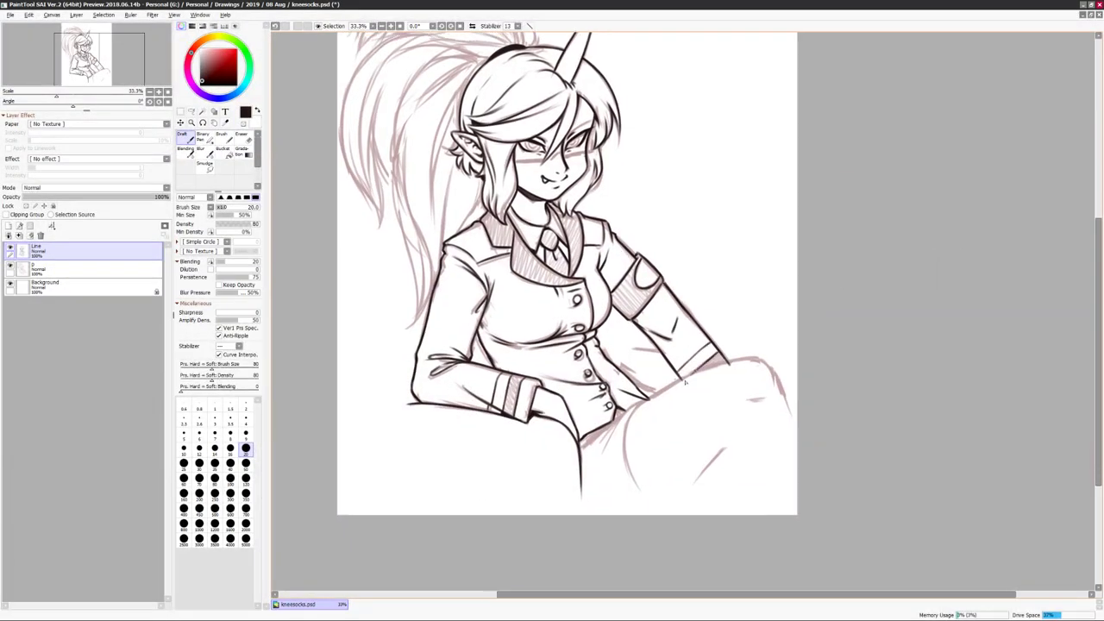
key(h)
key(h)
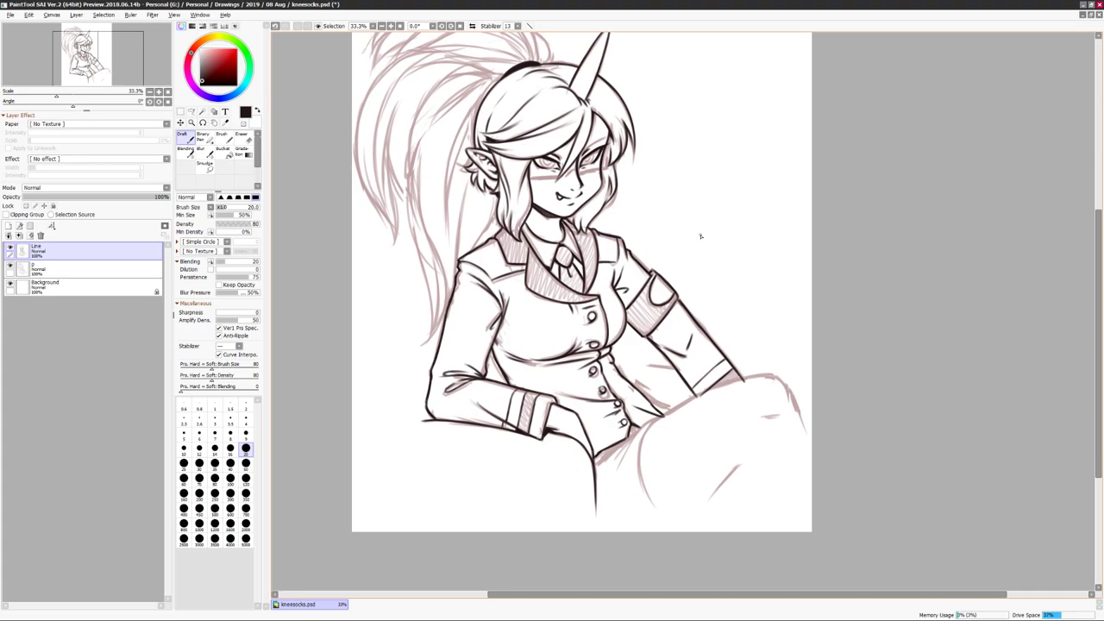
Add a new layer above the line art and ink the raised knee, the thigh's curve and the leg's crease marks.
key(h)
key(ctrl+shift+n)
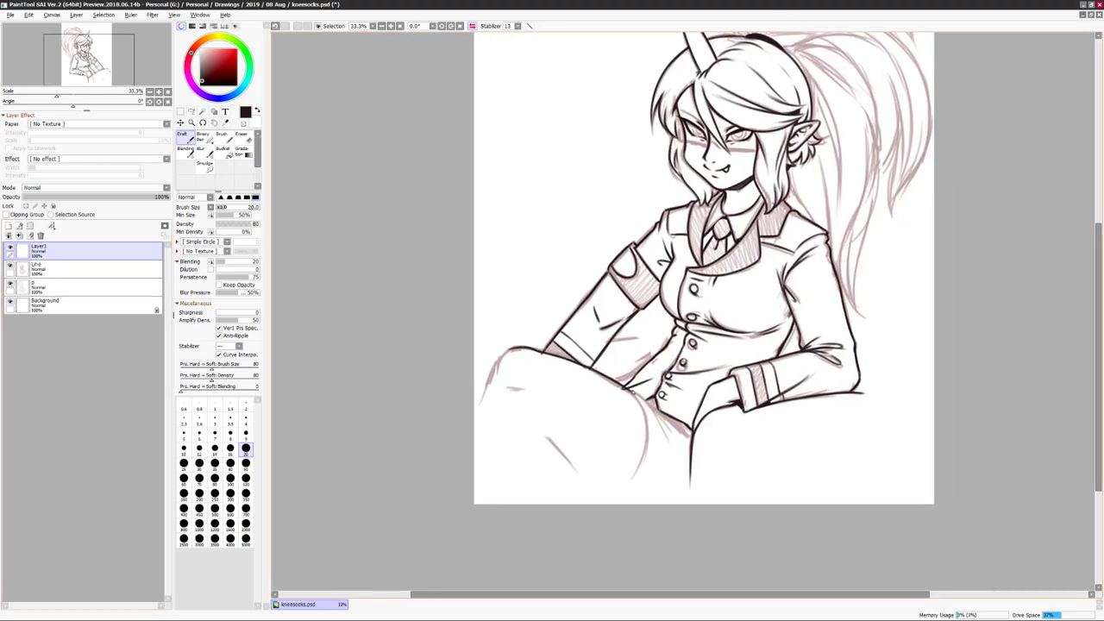
key(h)
key(h)
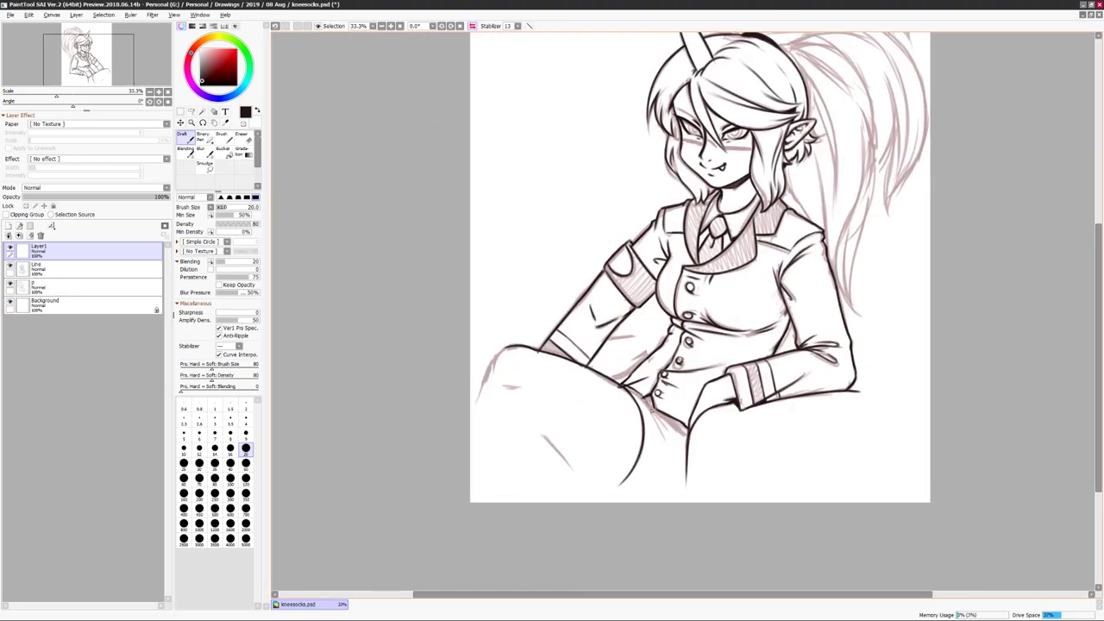
key(h)
key(h)
key(h)
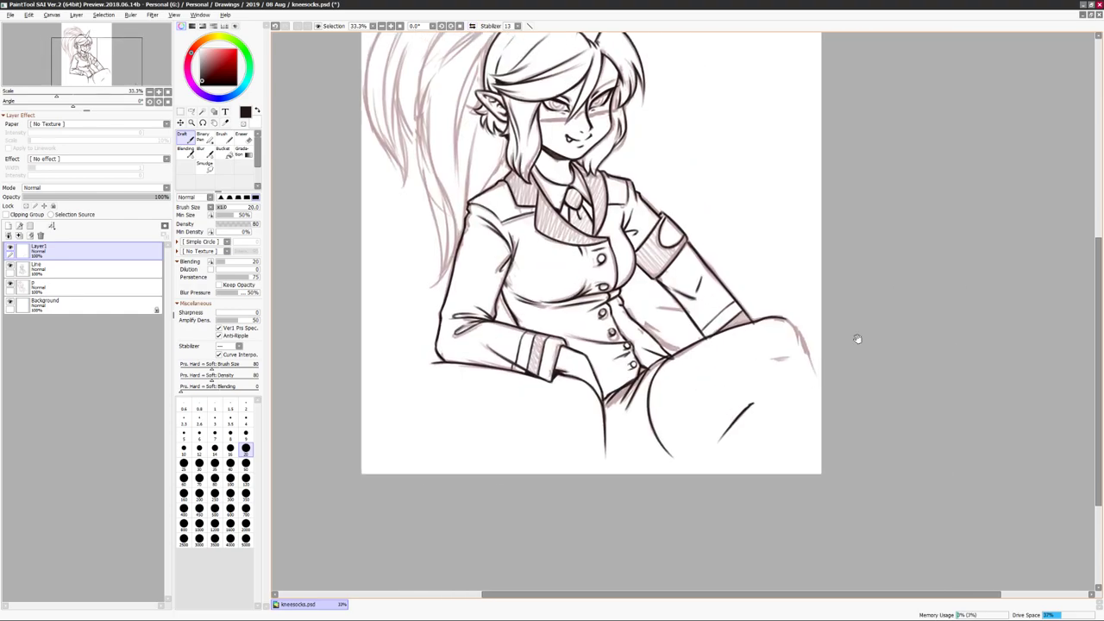
scroll(750, 393, up, 1)
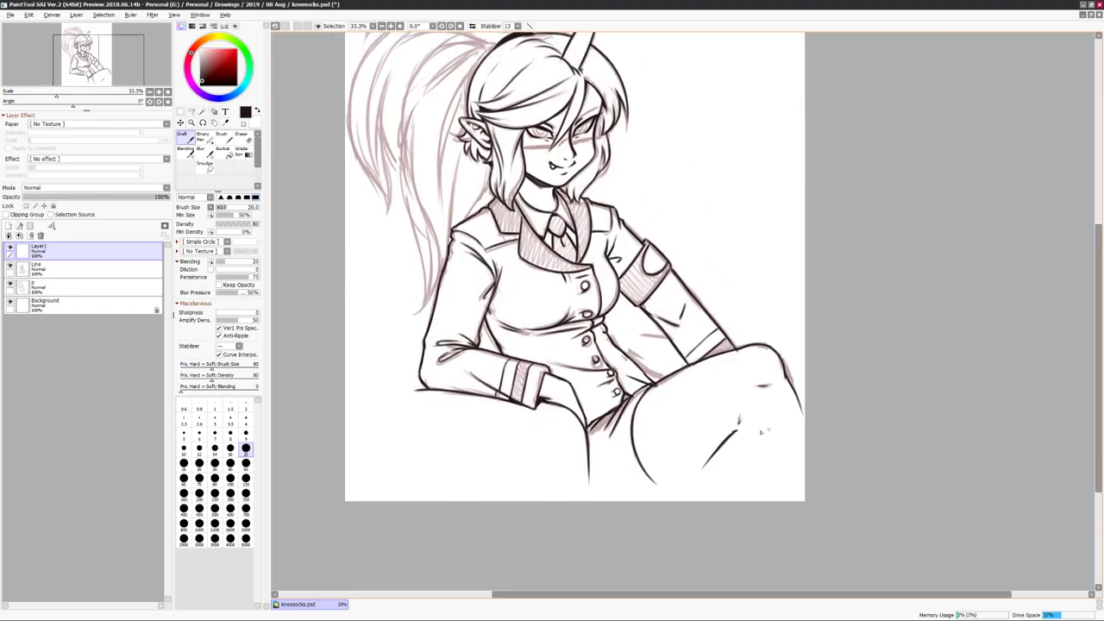
Ink the lower rim and outer edge of the glasses' far lens on the new layer.
scroll(701, 356, up, 2)
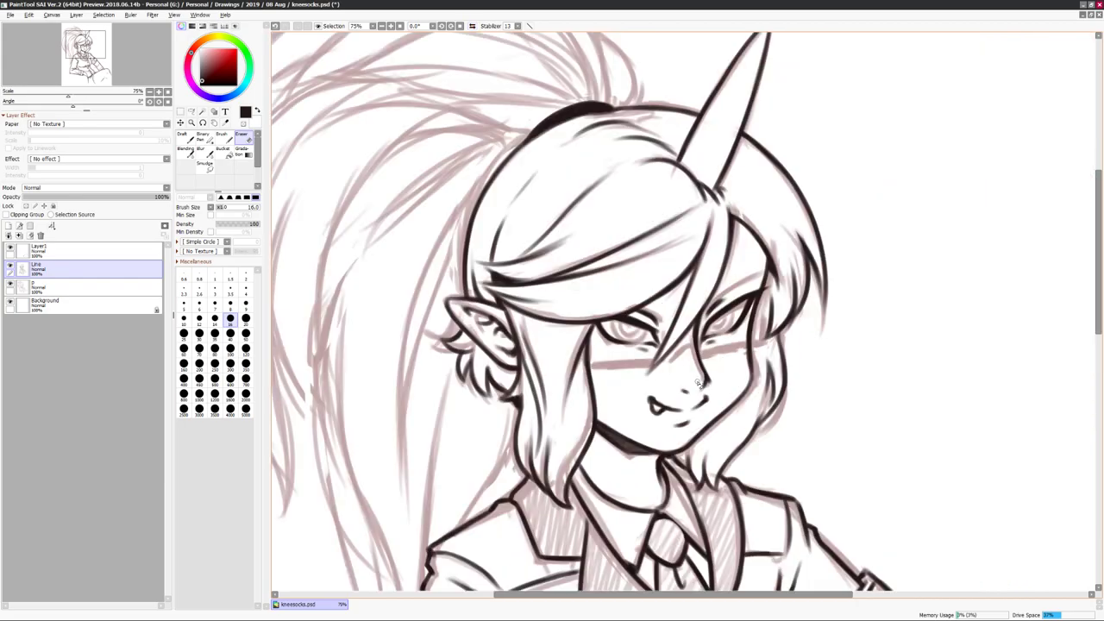
scroll(701, 356, down, 2)
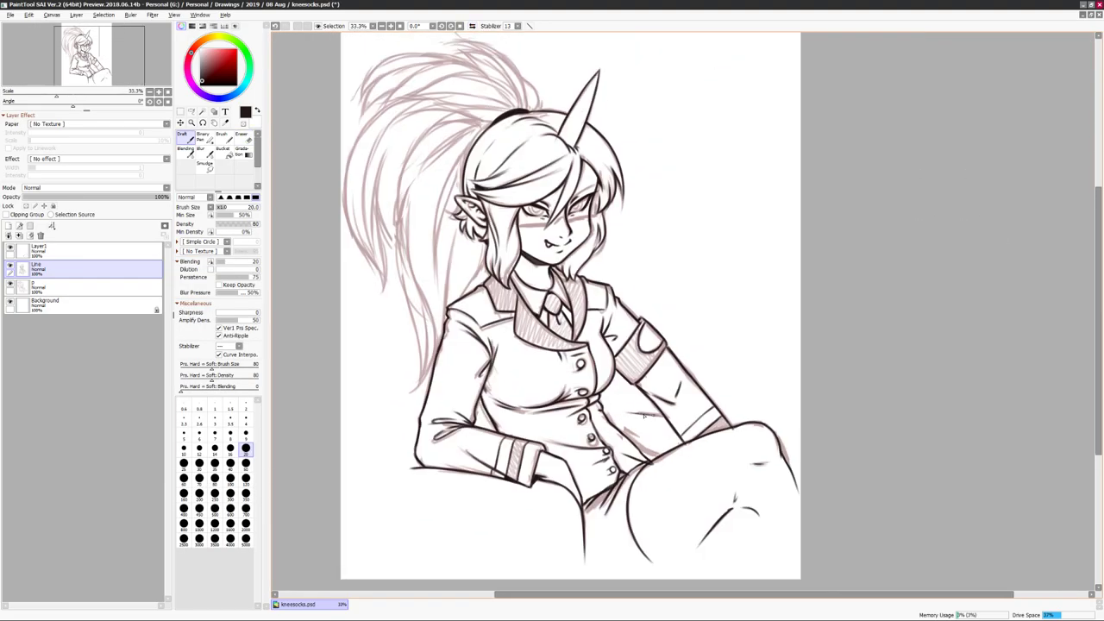
scroll(700, 357, up, 2)
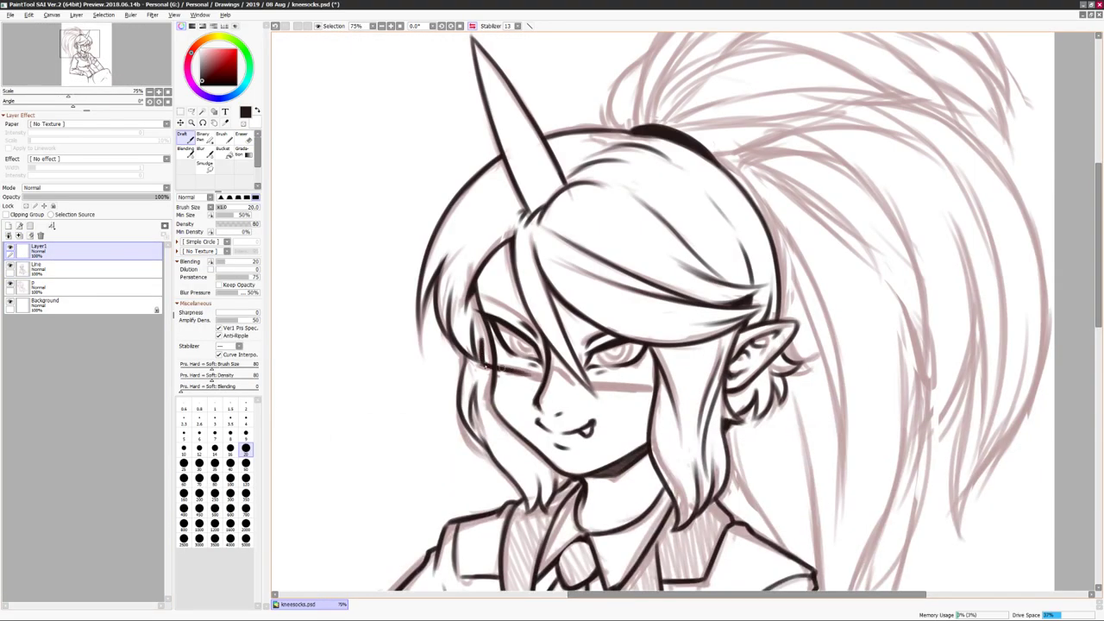
key(h)
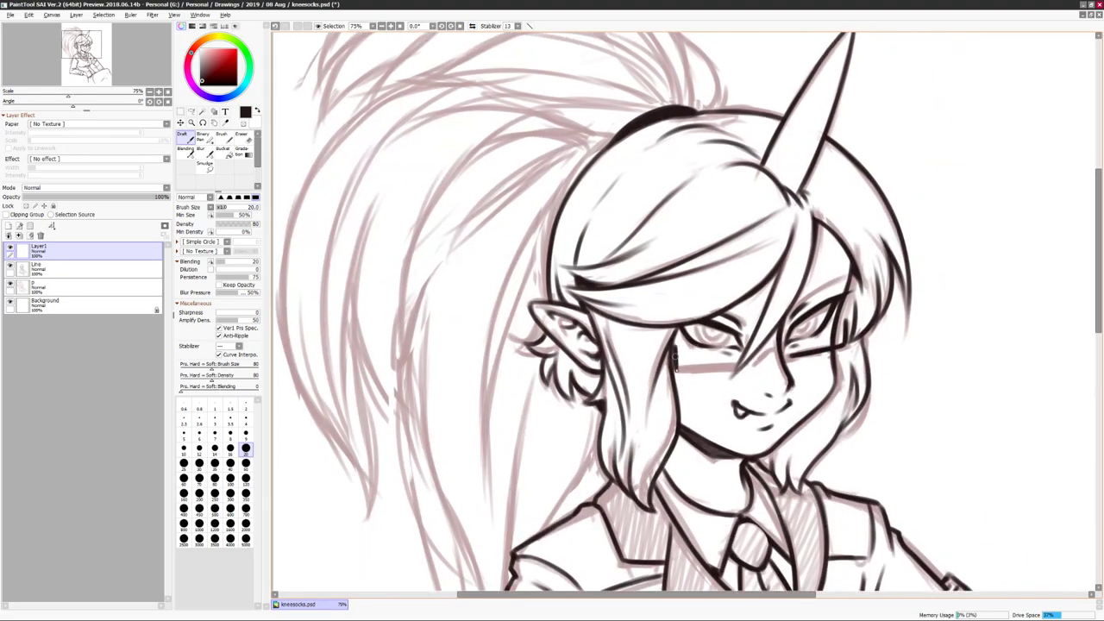
Ink the near lens's lower rim and outer edge, then fit the selected lens line to the face with a Deform transform.
key(h)
key(l)
drag(733, 340, 735, 367)
key(ctrl+t)
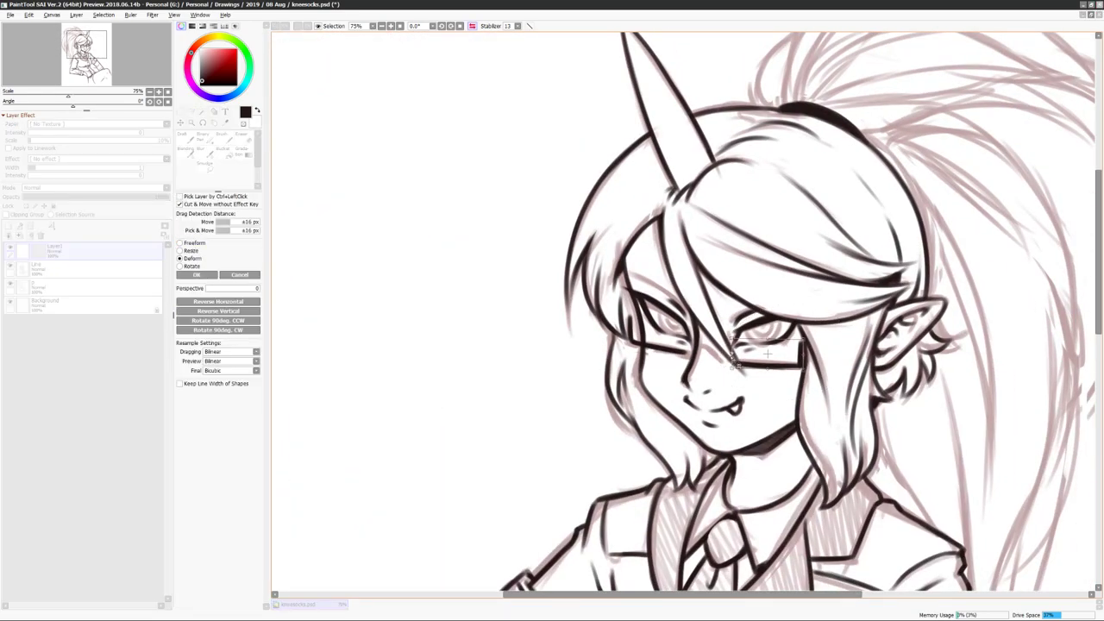
key(Return)
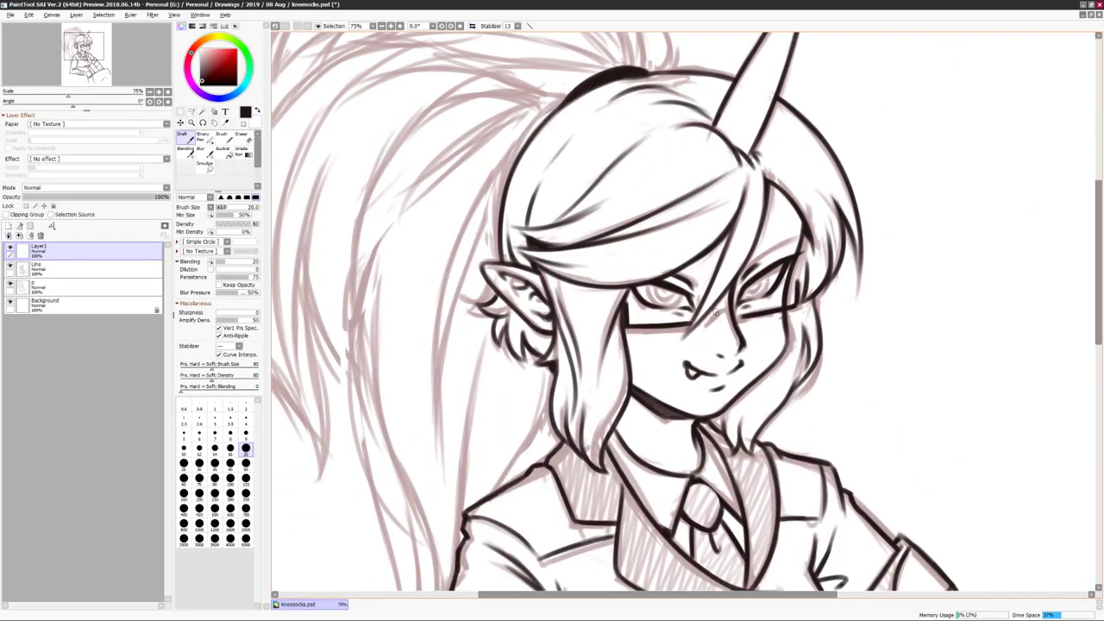
Rework the rims of both glasses lenses so they follow the tilt of the face beneath the eyes.
key(h)
mouse_move(866, 287)
mouse_down()
mouse_move(826, 235)
mouse_move(878, 221)
mouse_up()
key(b)
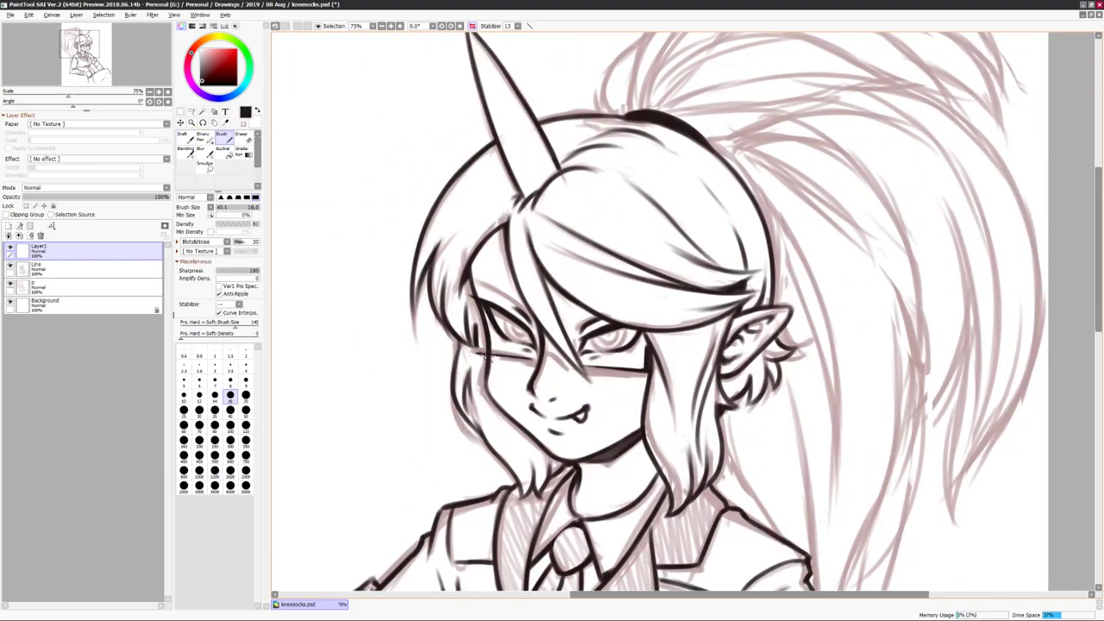
key(n)
key(h)
key(h)
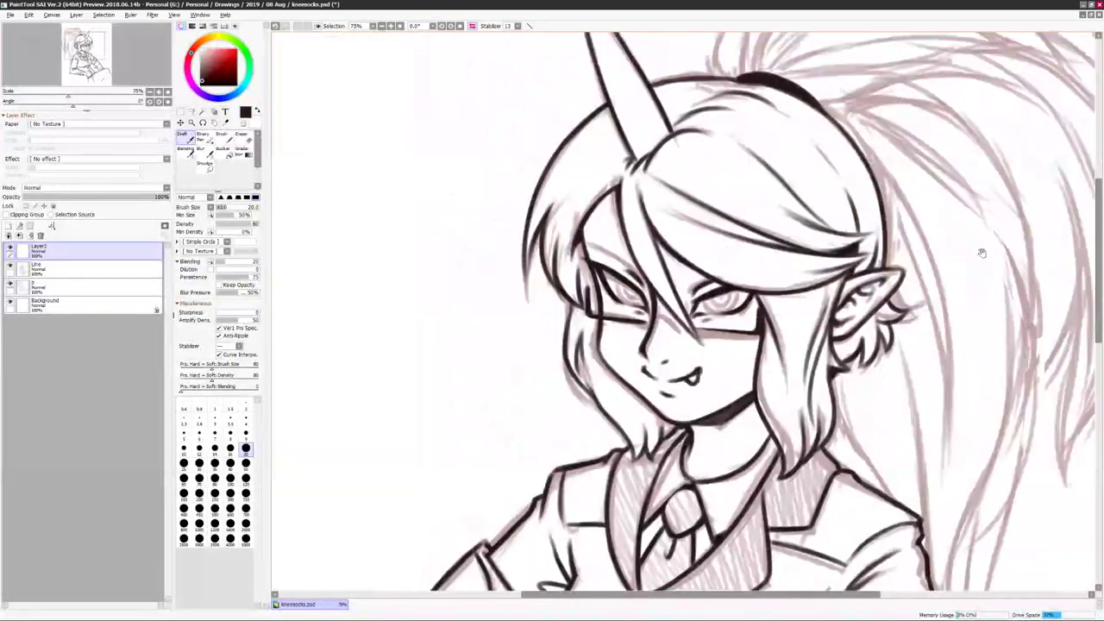
Adjust the placement of the glasses linework on the face and touch up its rims.
key(b)
key(h)
scroll(980, 212, down, 3)
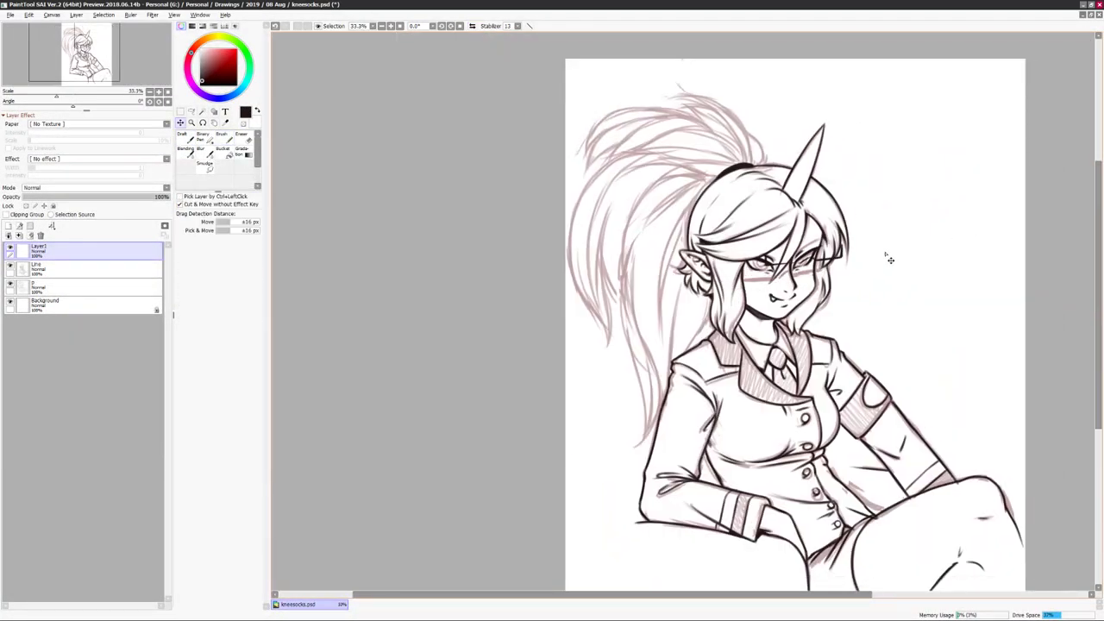
scroll(870, 256, up, 3)
key(n)
key(h)
scroll(876, 198, down, 2)
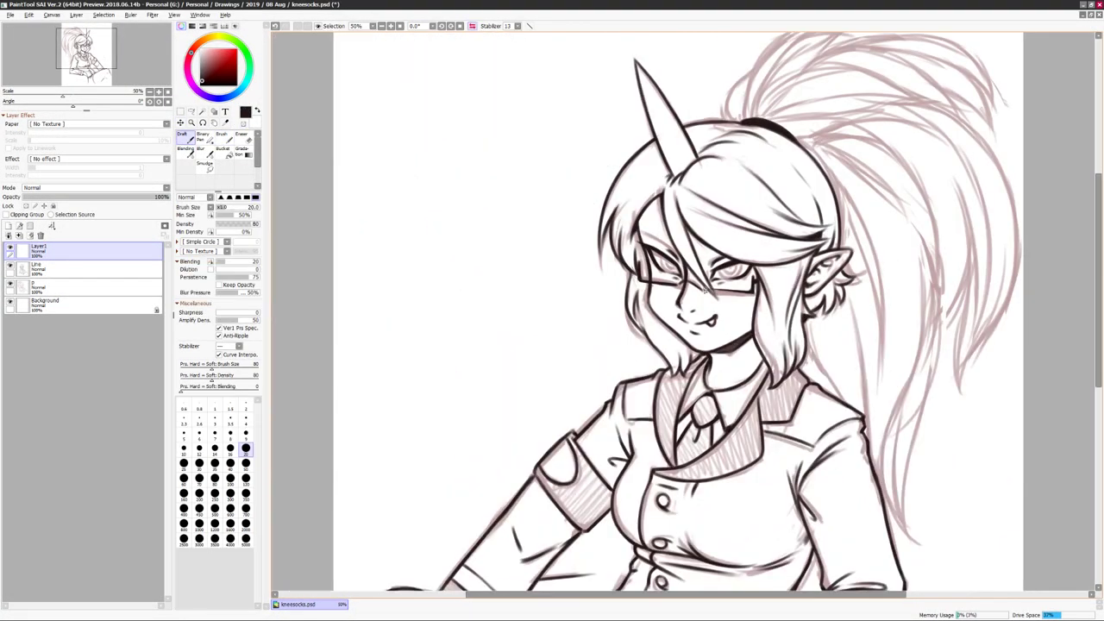
Strengthen the short outer edges of both glasses lenses beside the side locks of hair.
scroll(876, 205, up, 2)
key(h)
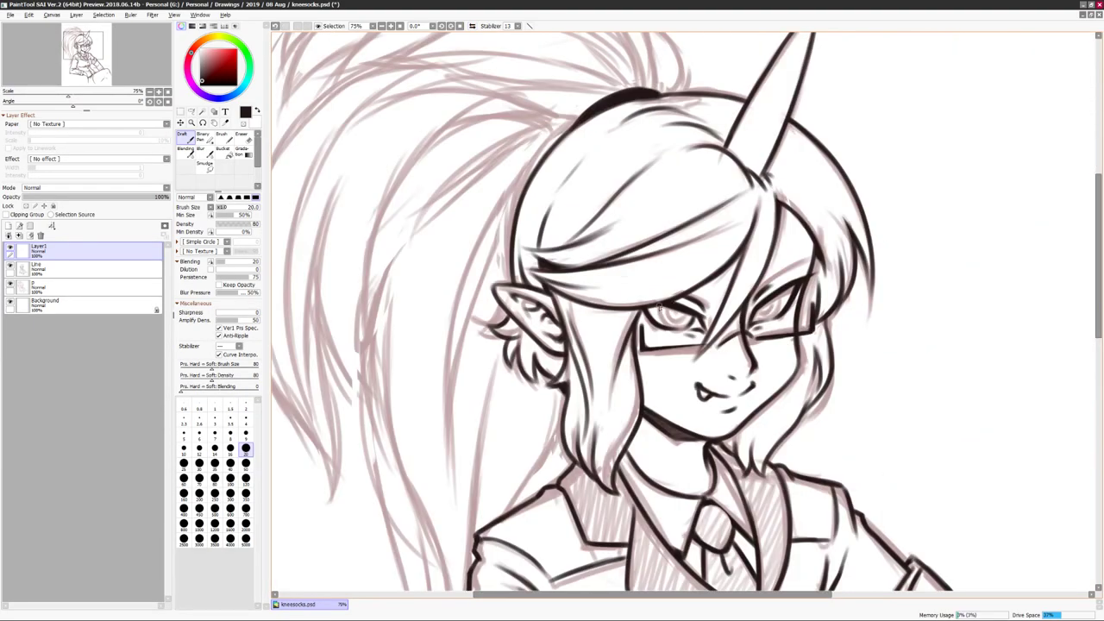
key(h)
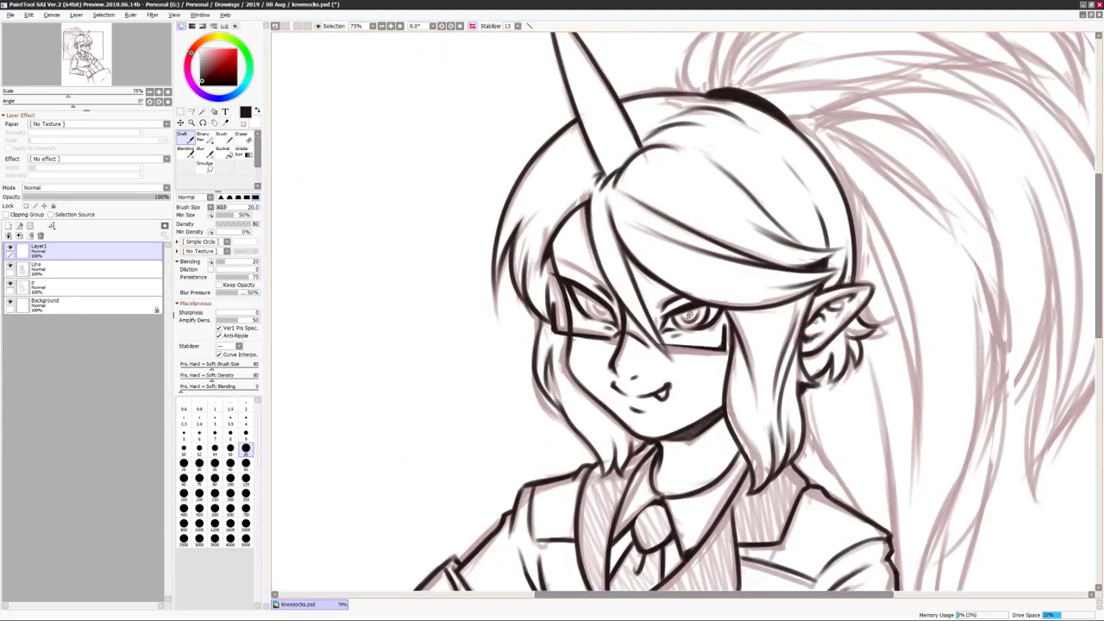
key(h)
scroll(987, 272, down, 3)
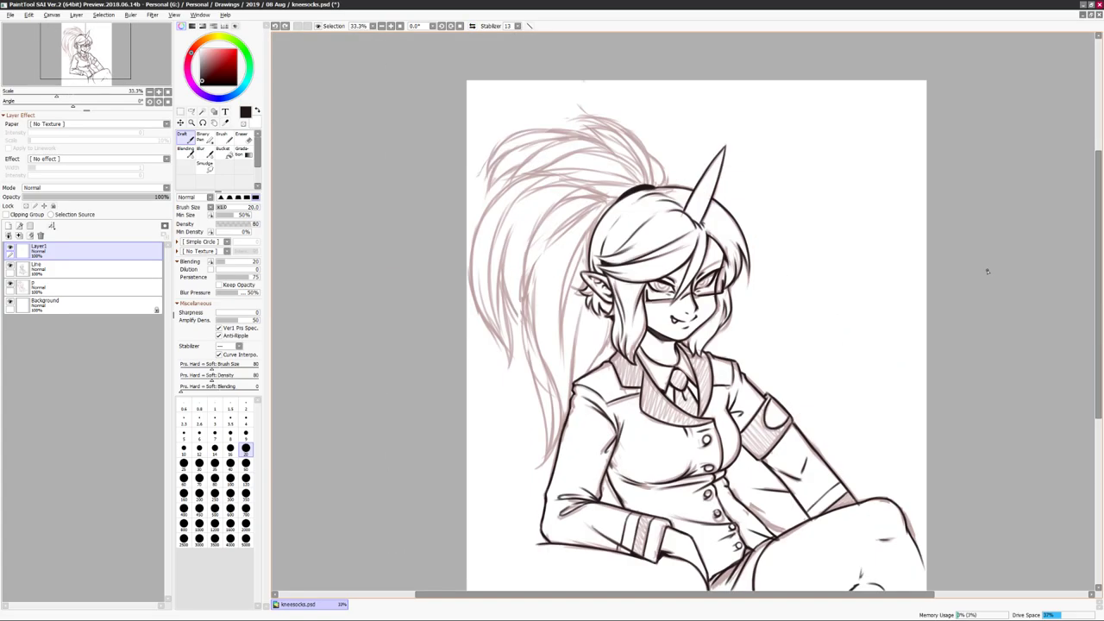
Transform the glasses linework to refine its fit over the eyes and touch up the frame.
key(ctrl+t)
key(h)
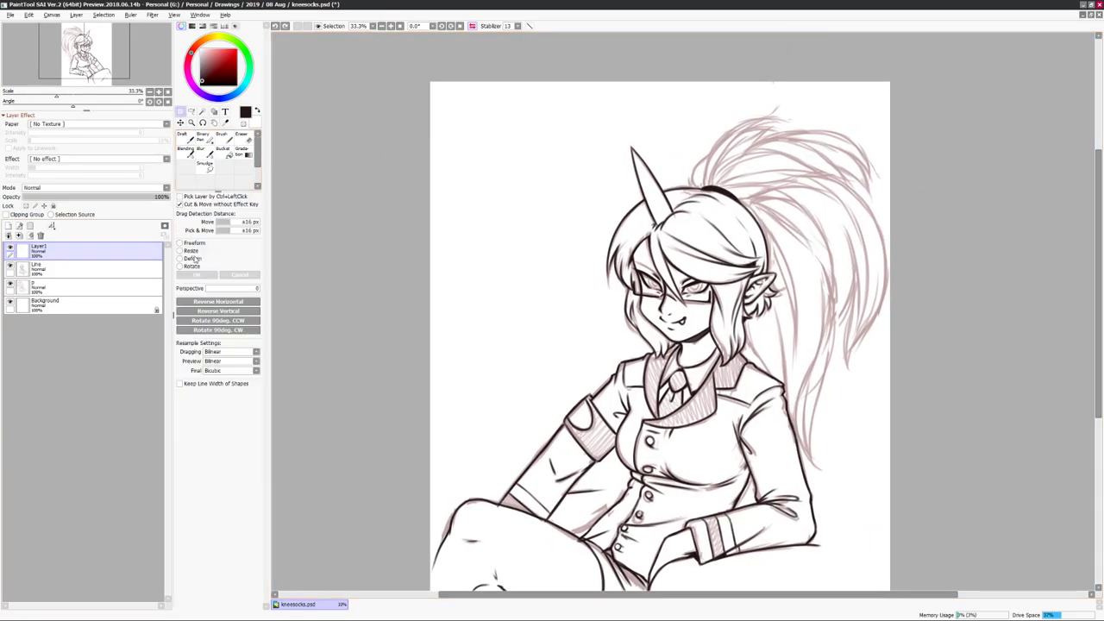
scroll(832, 297, up, 2)
key(Return)
key(h)
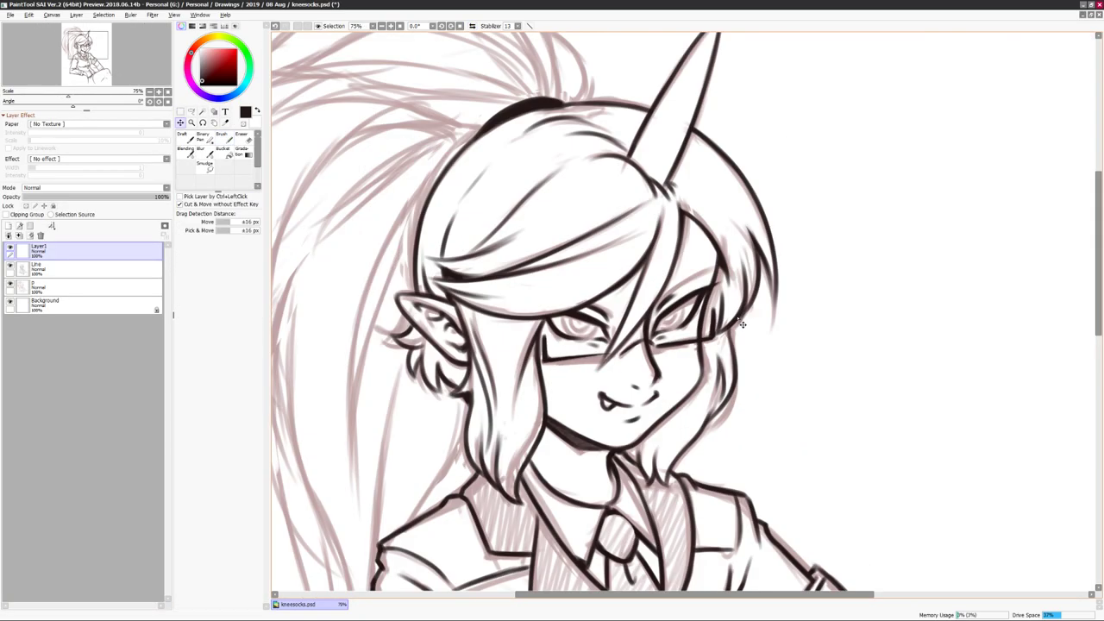
key(h)
scroll(621, 362, down, 1)
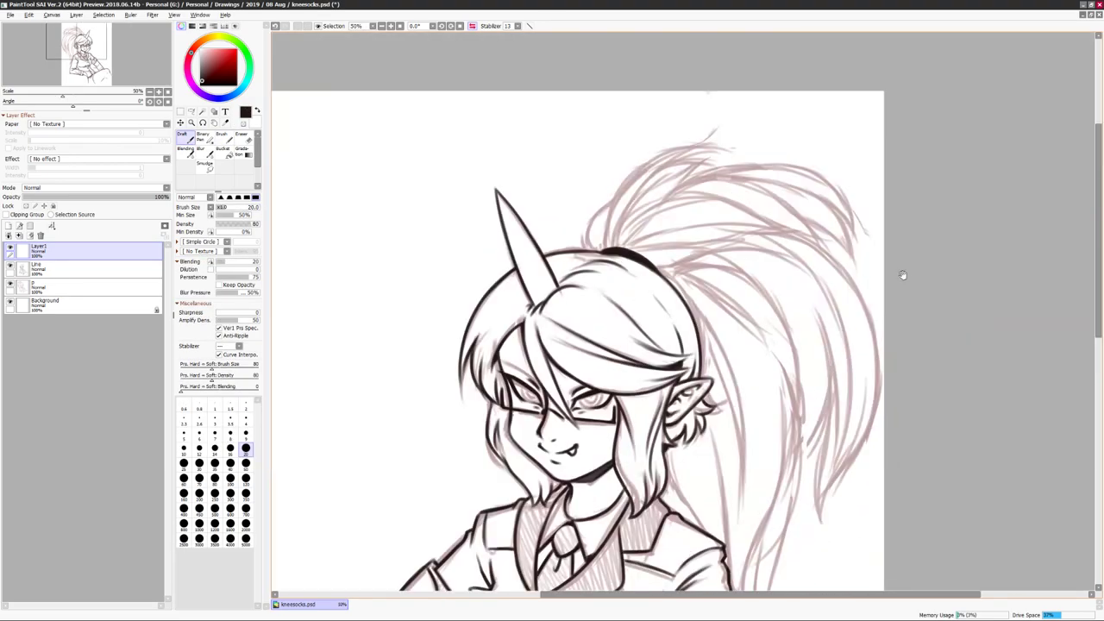
Rename the top line layer as line2.
key(h)
scroll(601, 352, down, 1)
double_click(43, 250)
text(glassesline)
key(Return)
Clean up the ink on the Line layer where the jacket's hem meets the thigh.
click(38, 270)
scroll(906, 420, up, 1)
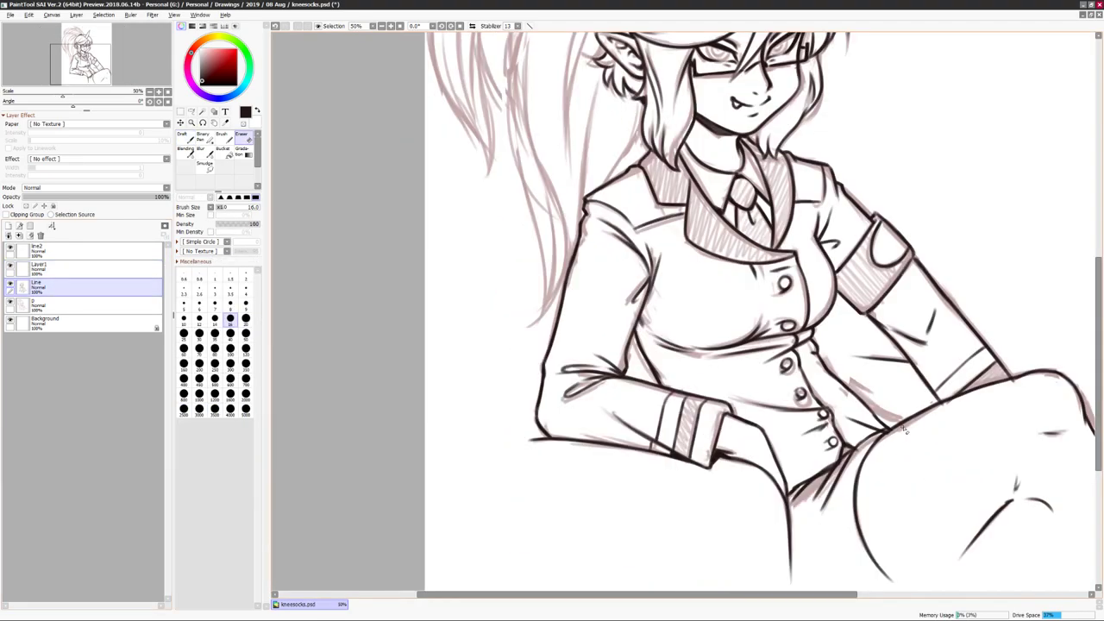
key(h)
key(b)
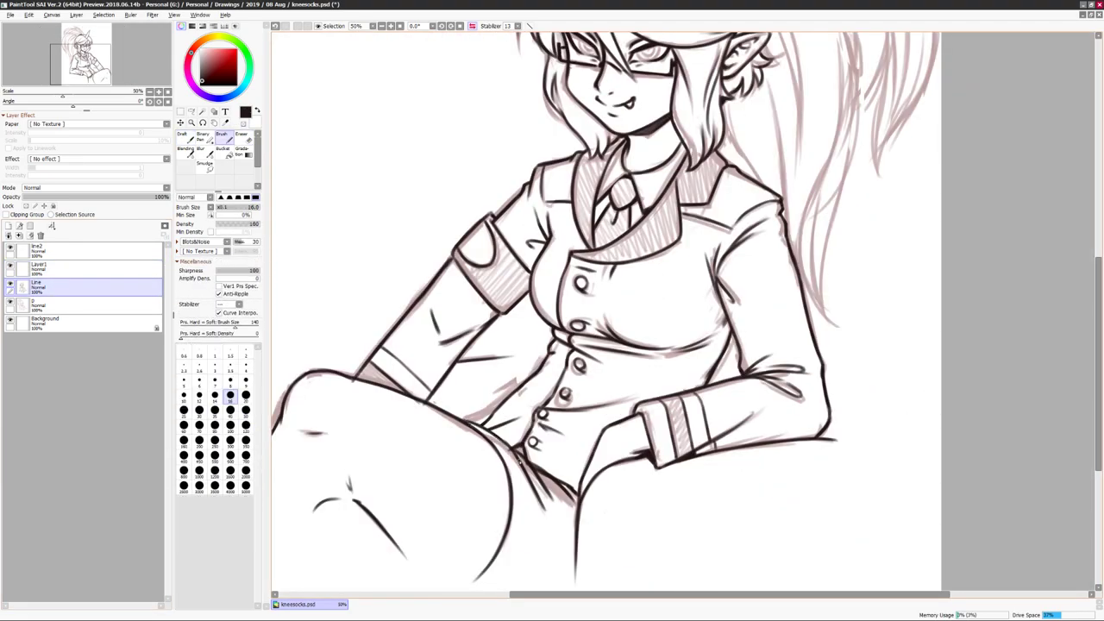
With the Draft brush at size 20 on Layer1, ink the ponytail's front loop and upper edge above the hair tie.
key(n)
scroll(949, 266, down, 3)
key(h)
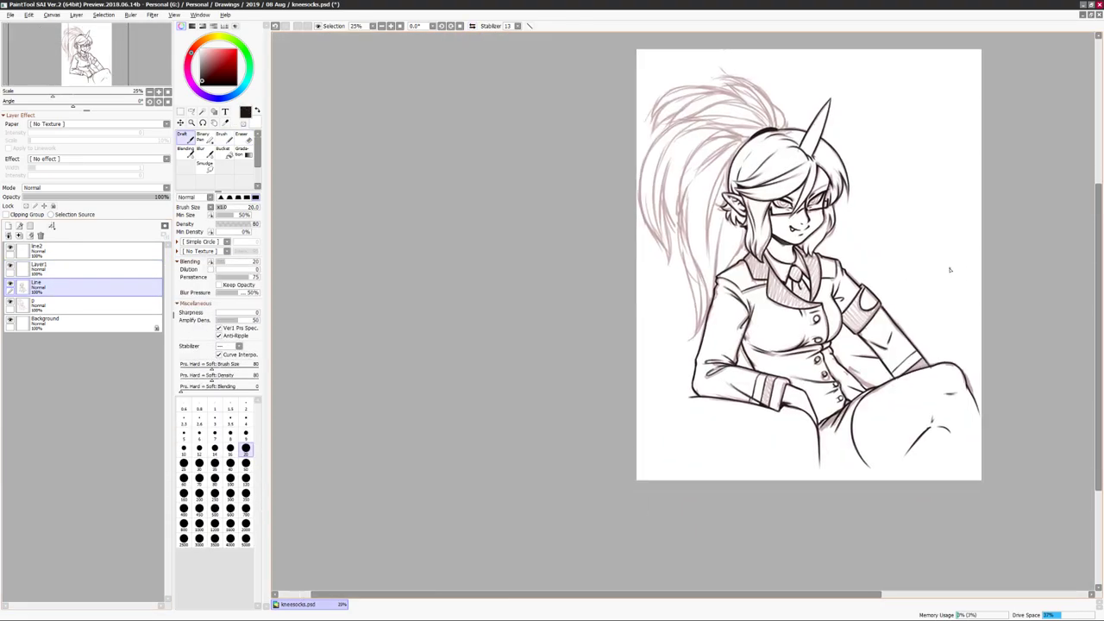
key(h)
scroll(869, 367, up, 1)
scroll(955, 274, up, 1)
scroll(954, 274, up, 1)
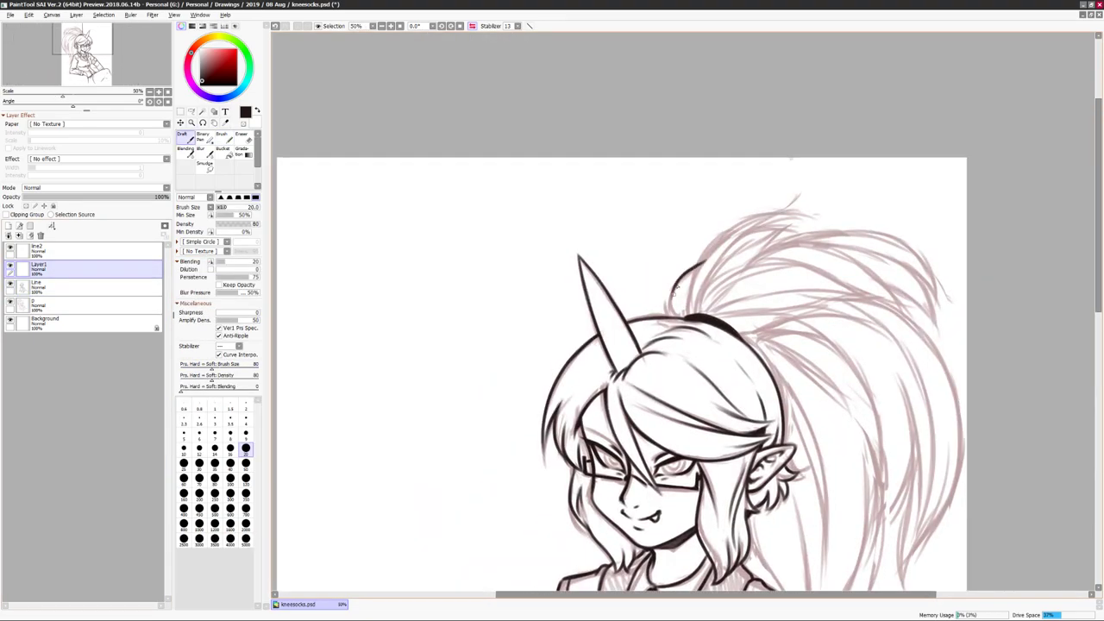
key(h)
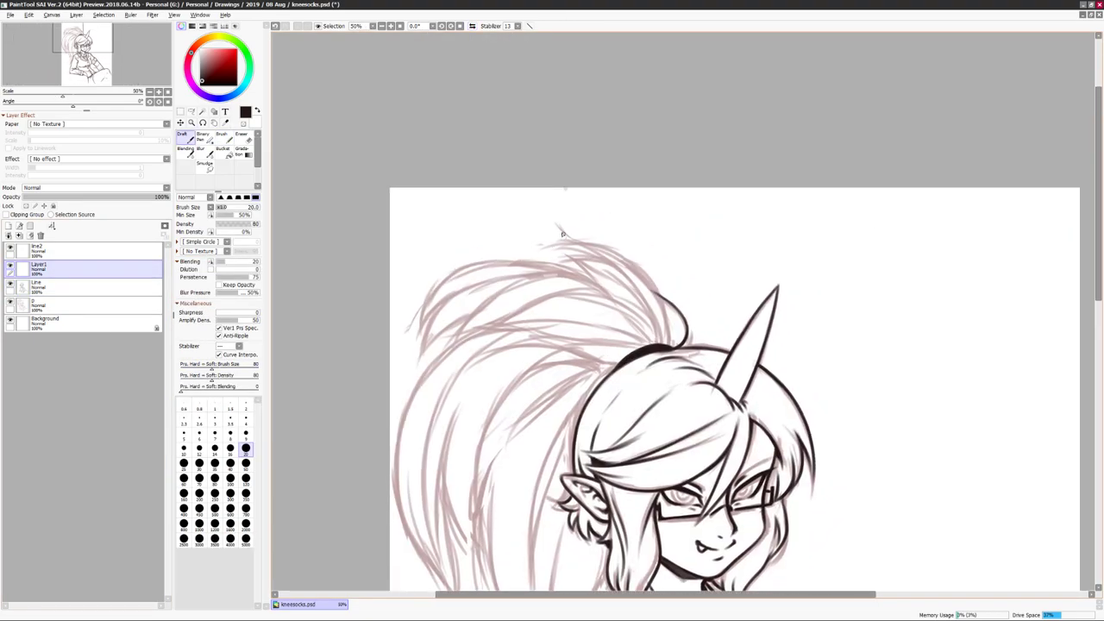
key(h)
drag(833, 255, 852, 243)
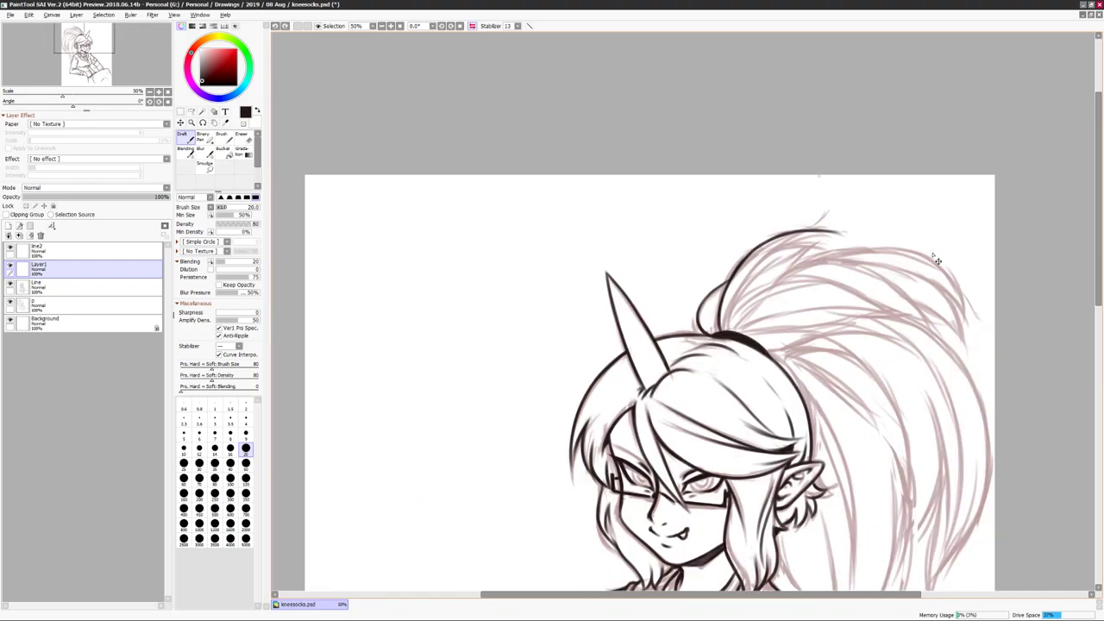
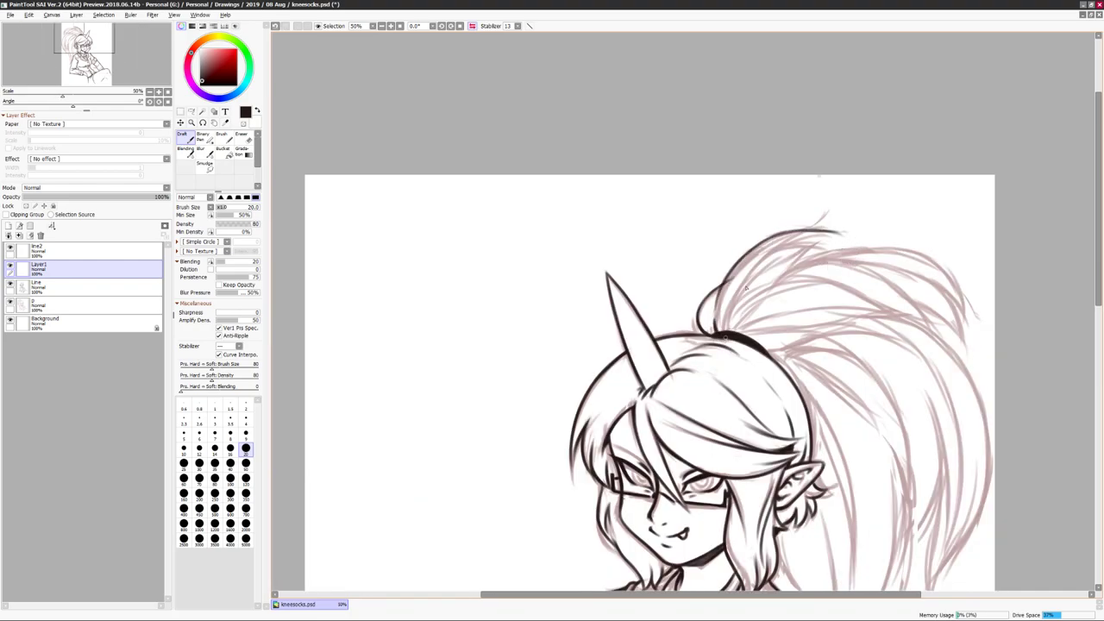
Ink the outer curve and an inner strand of the ponytail's upper back tuft along the sketch.
key(h)
key(h)
key(h)
scroll(637, 278, down, 1)
scroll(637, 278, up, 1)
scroll(905, 212, down, 1)
key(h)
key(h)
scroll(853, 259, up, 1)
drag(923, 239, 846, 235)
drag(570, 349, 563, 324)
drag(735, 369, 669, 312)
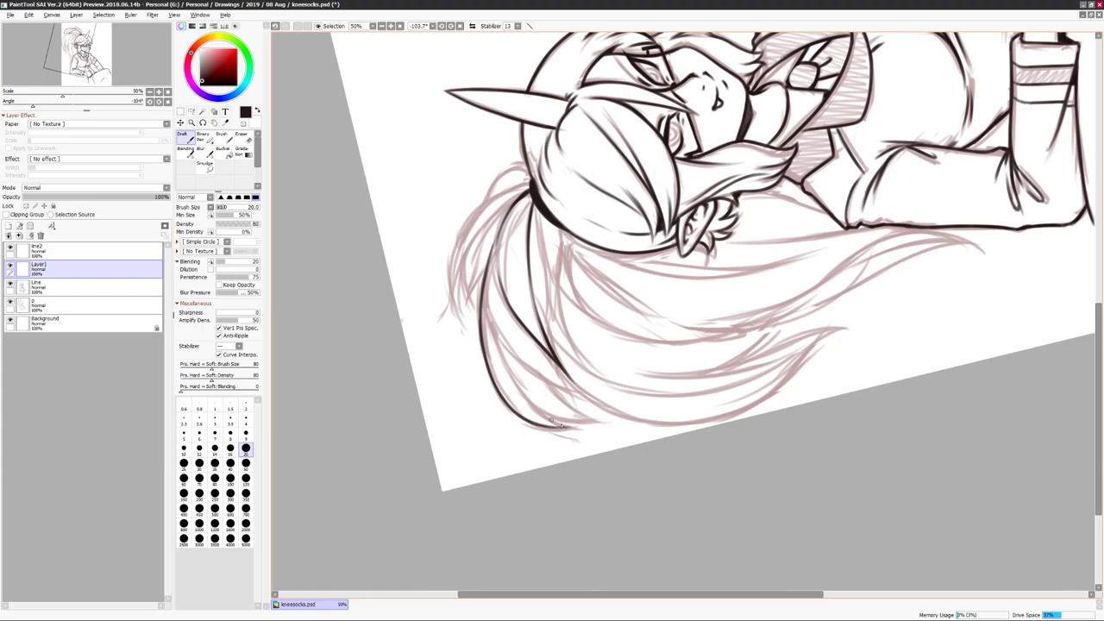
Clean up the upper tuft's lines with the Eraser and ink its pointed tips and the front tuft's strands.
key(h)
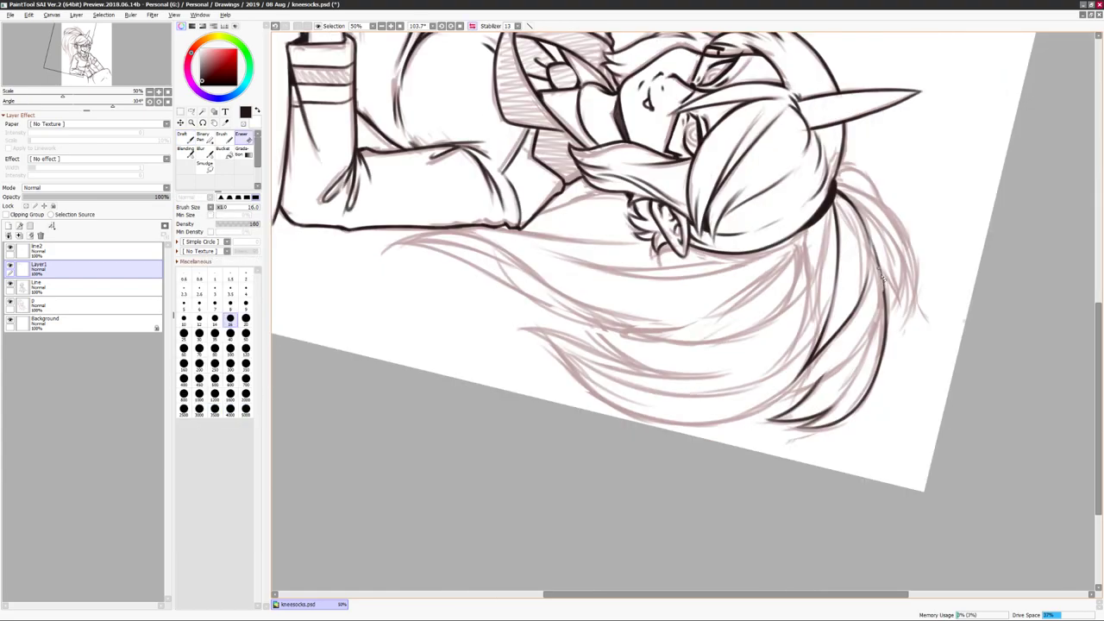
key(h)
drag(543, 377, 676, 375)
drag(631, 331, 740, 311)
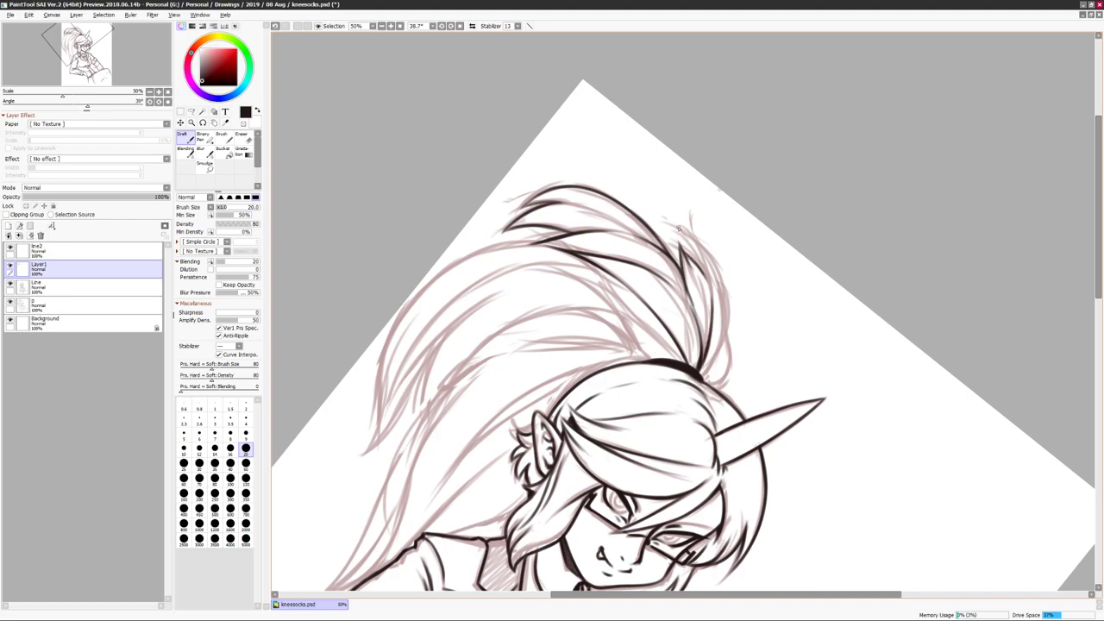
key(h)
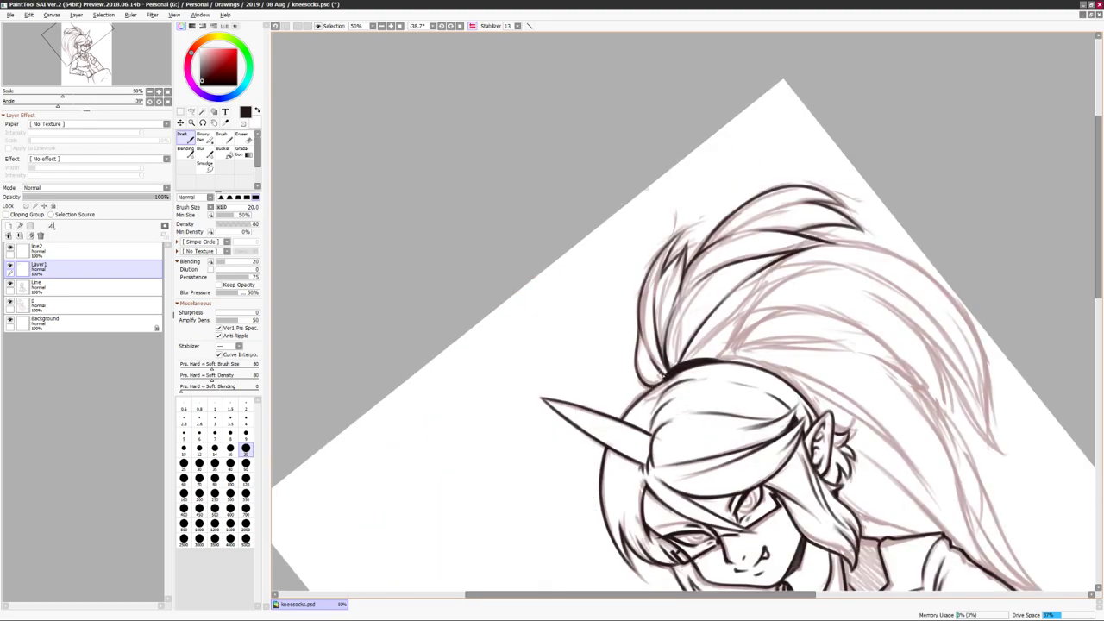
key(h)
Ink the outer contour of the ponytail's large back lock down to its pointed tip, plus its inner curves.
drag(932, 167, 431, 345)
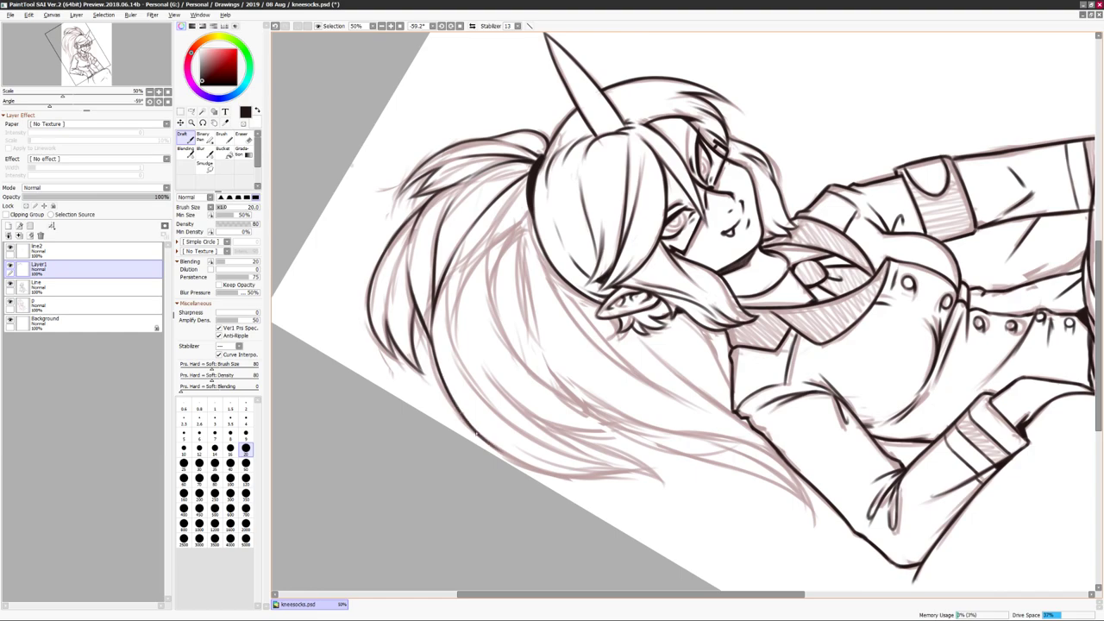
drag(475, 433, 557, 343)
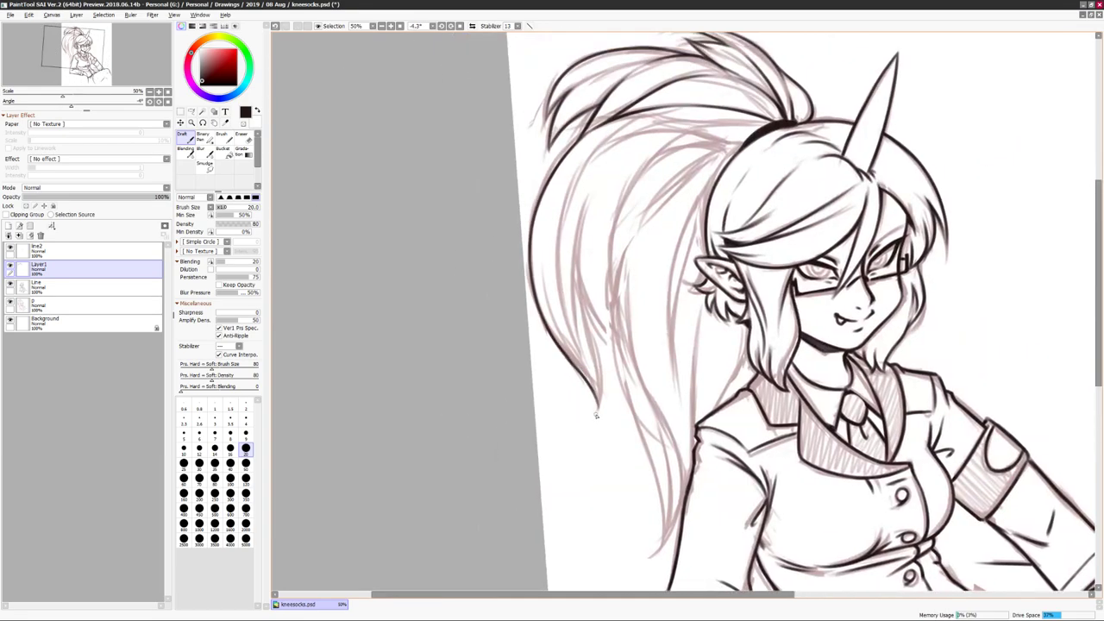
drag(595, 415, 563, 436)
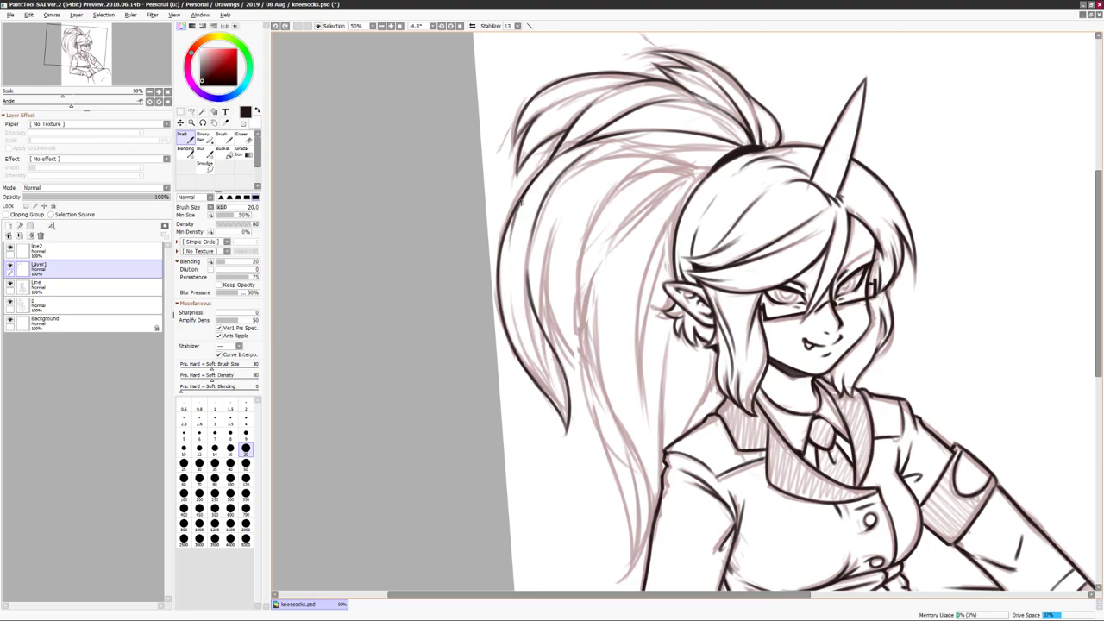
scroll(544, 353, down, 1)
scroll(541, 258, up, 1)
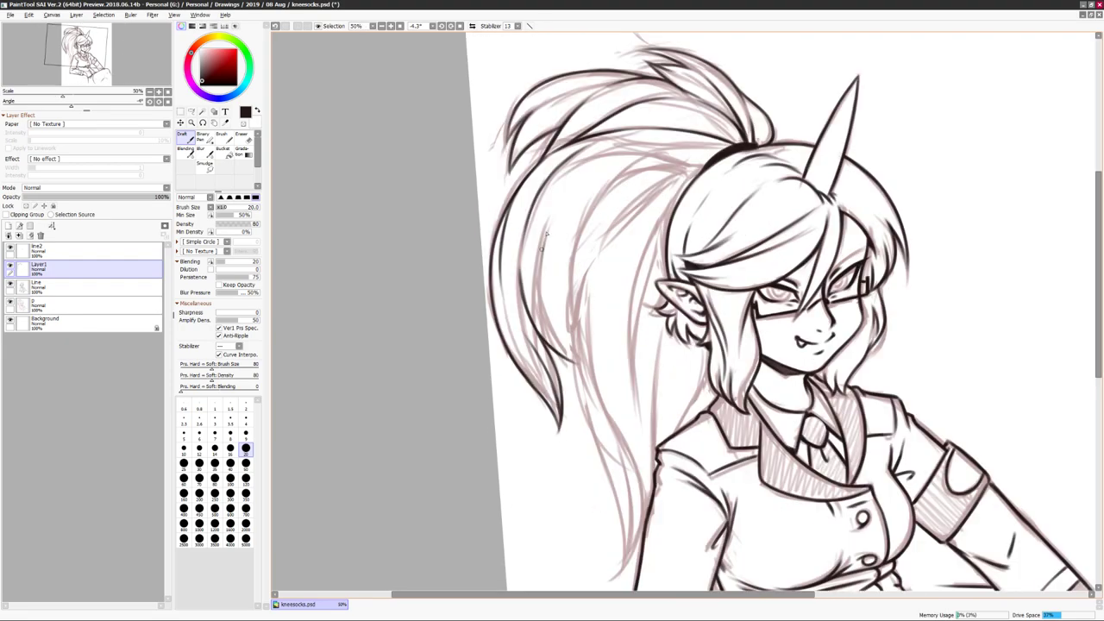
scroll(868, 247, down, 2)
scroll(880, 232, up, 1)
Ink the outline of the ponytail's long lower lock down to its tip beside the sleeve.
key(Delete)
scroll(825, 249, up, 1)
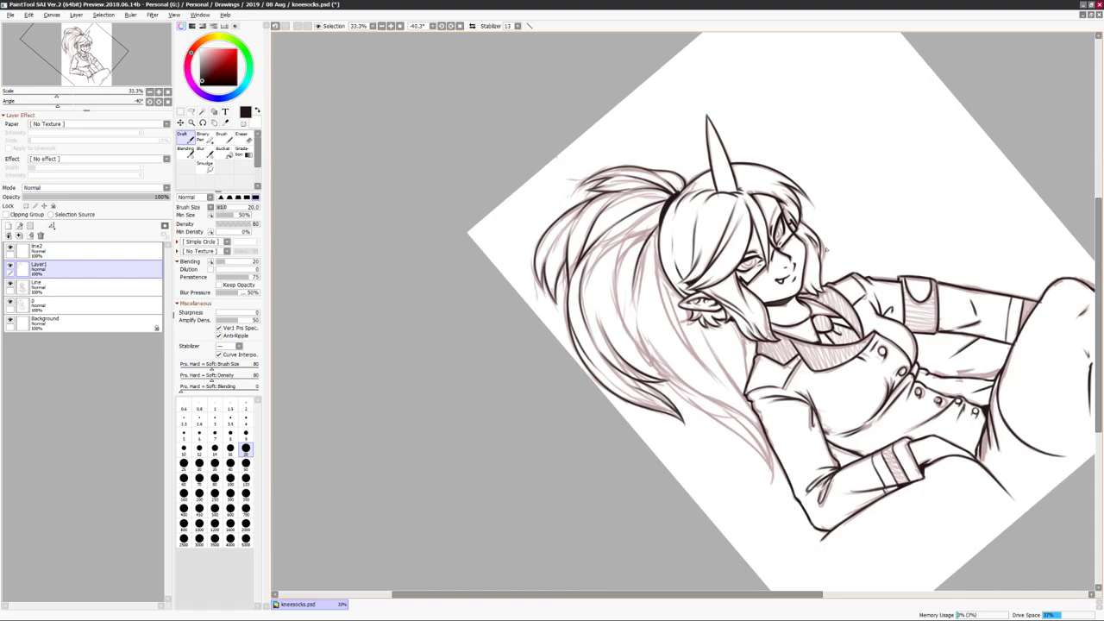
key(Home)
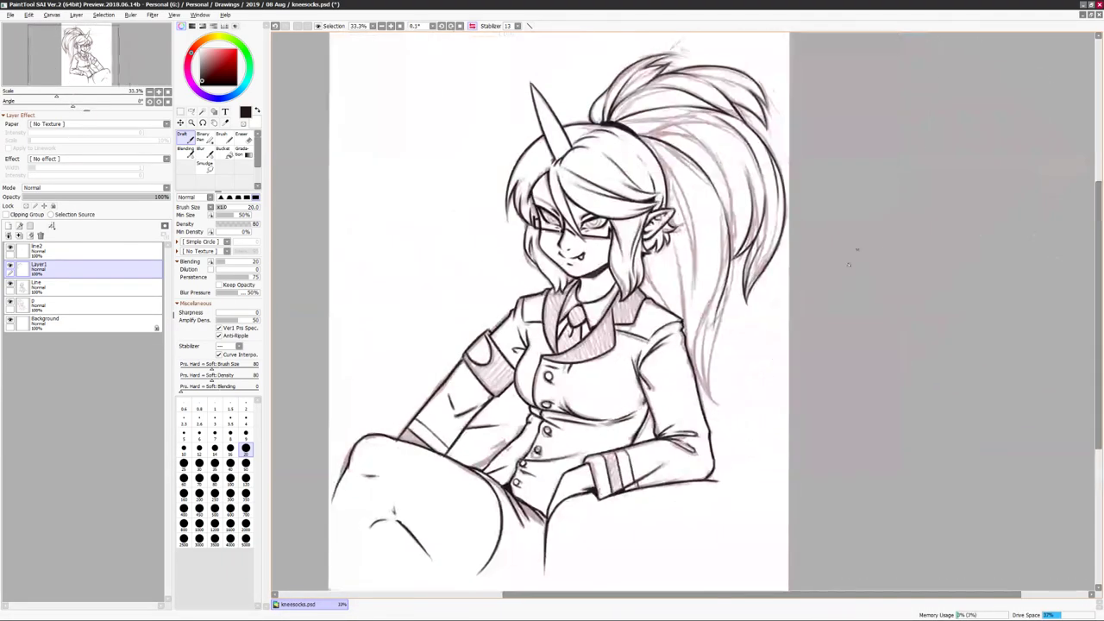
drag(724, 278, 714, 393)
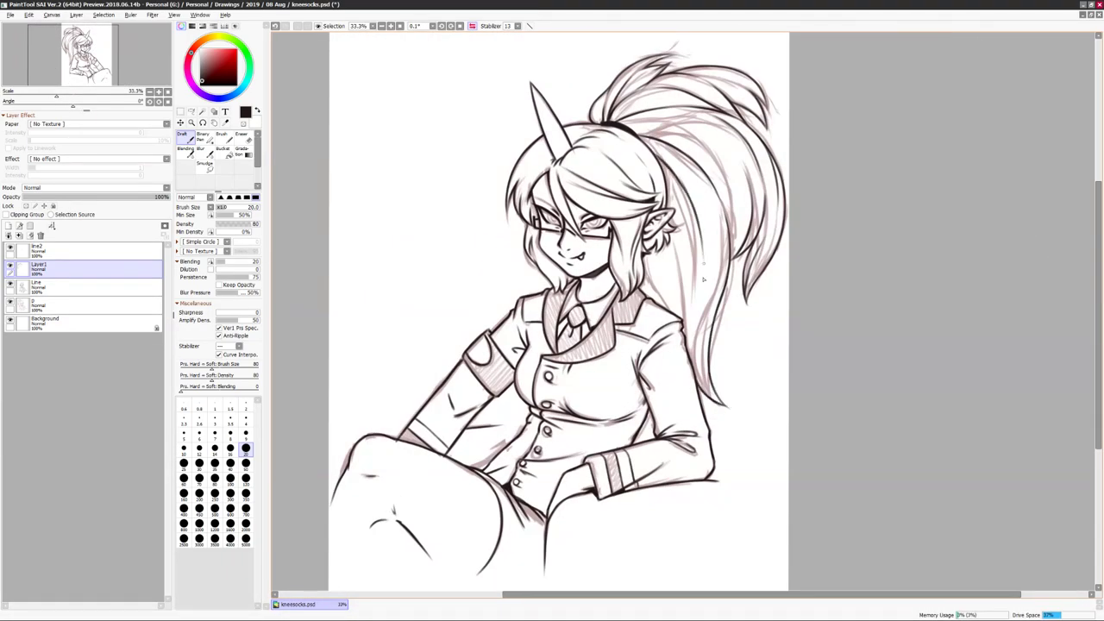
Ink the lower lock's inner strands and darken the gap between the hair and the collar behind the neck.
key(h)
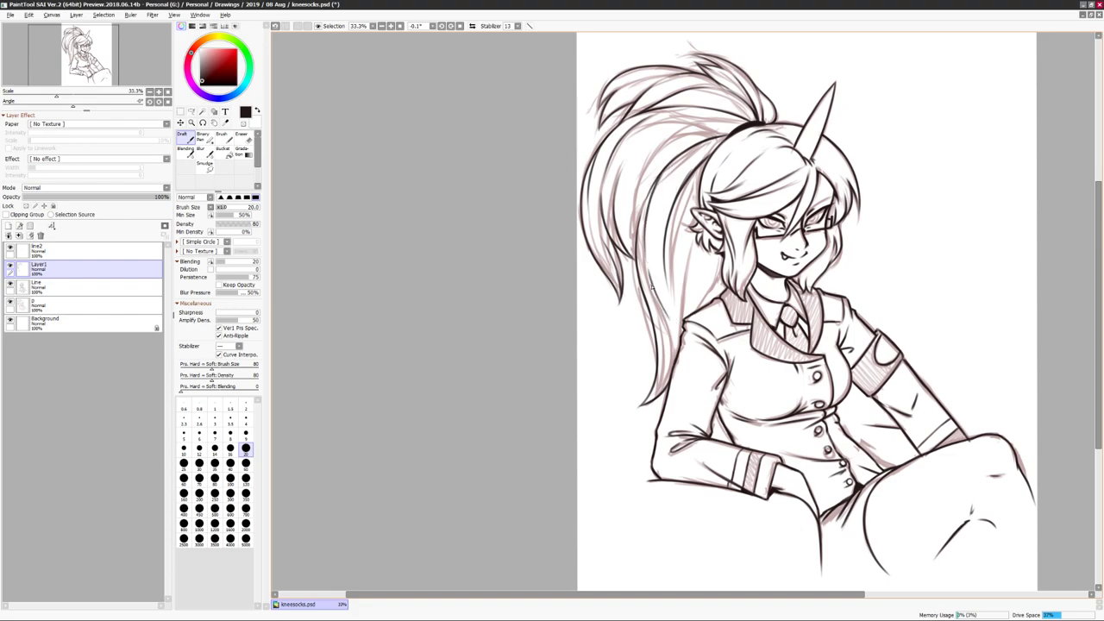
scroll(675, 308, up, 2)
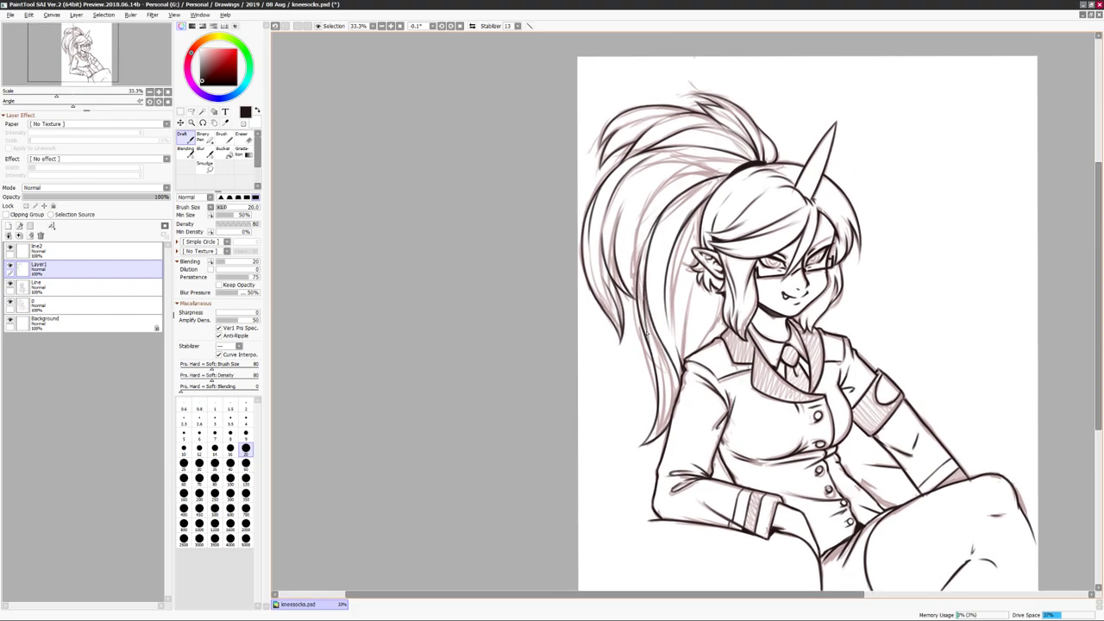
scroll(645, 333, down, 1)
key(h)
key(h)
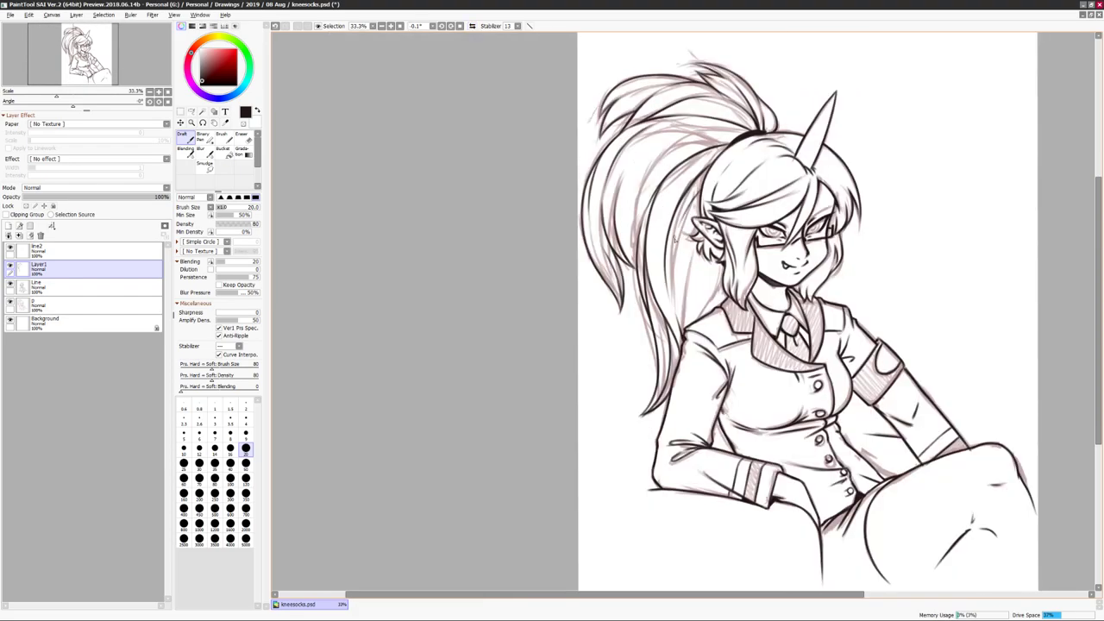
drag(865, 234, 860, 225)
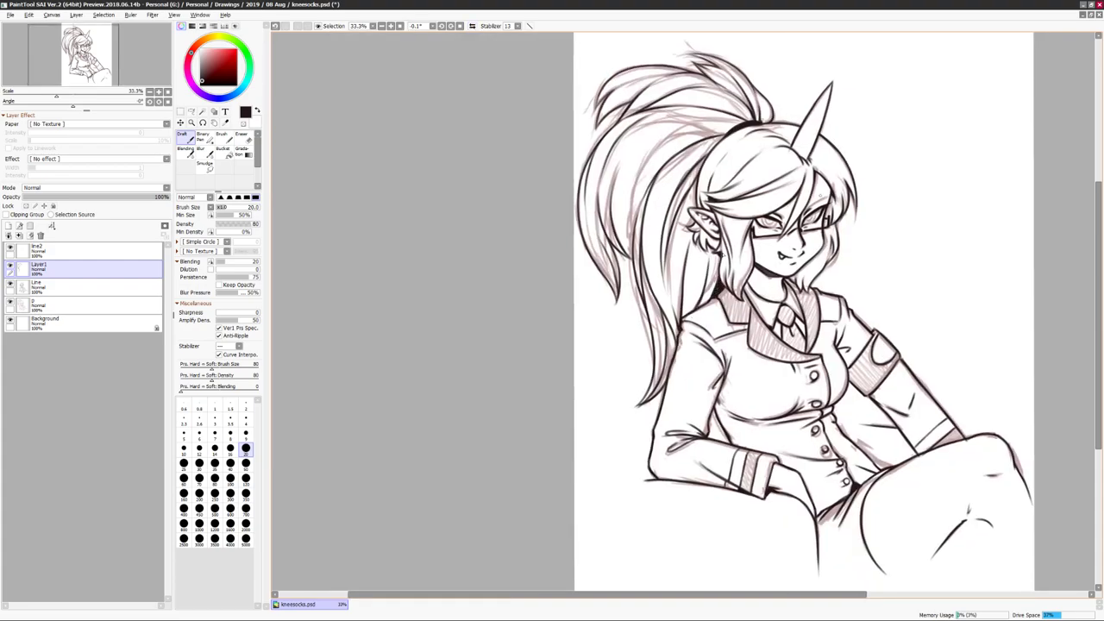
Ink the remaining sketched strand lines inside the ponytail's back and lower locks.
scroll(775, 174, up, 1)
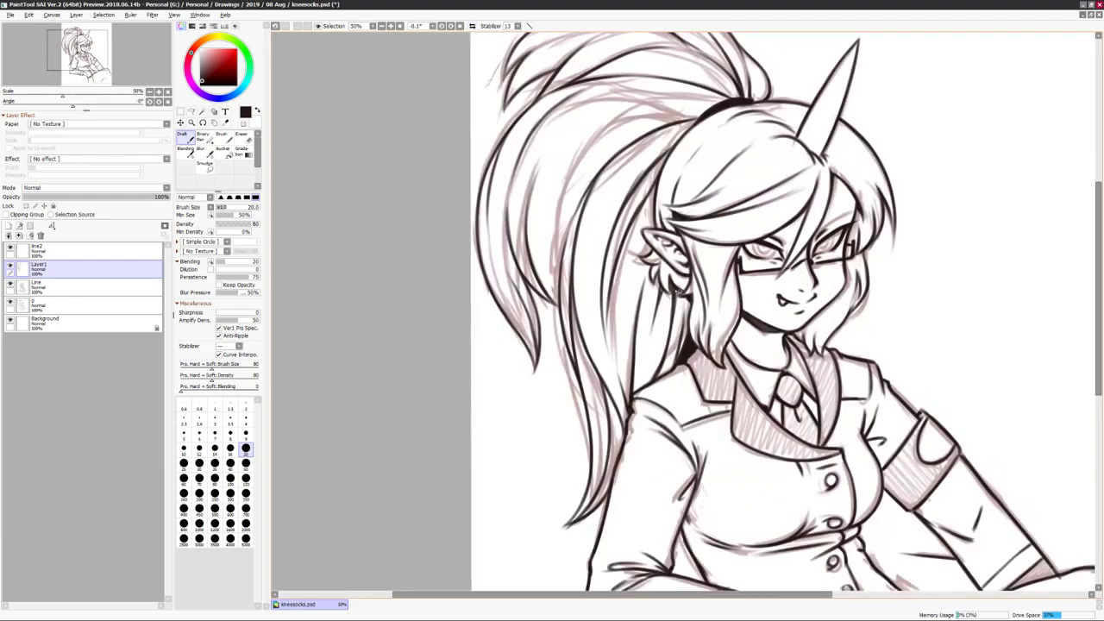
scroll(687, 302, down, 1)
scroll(664, 318, up, 1)
scroll(665, 317, down, 1)
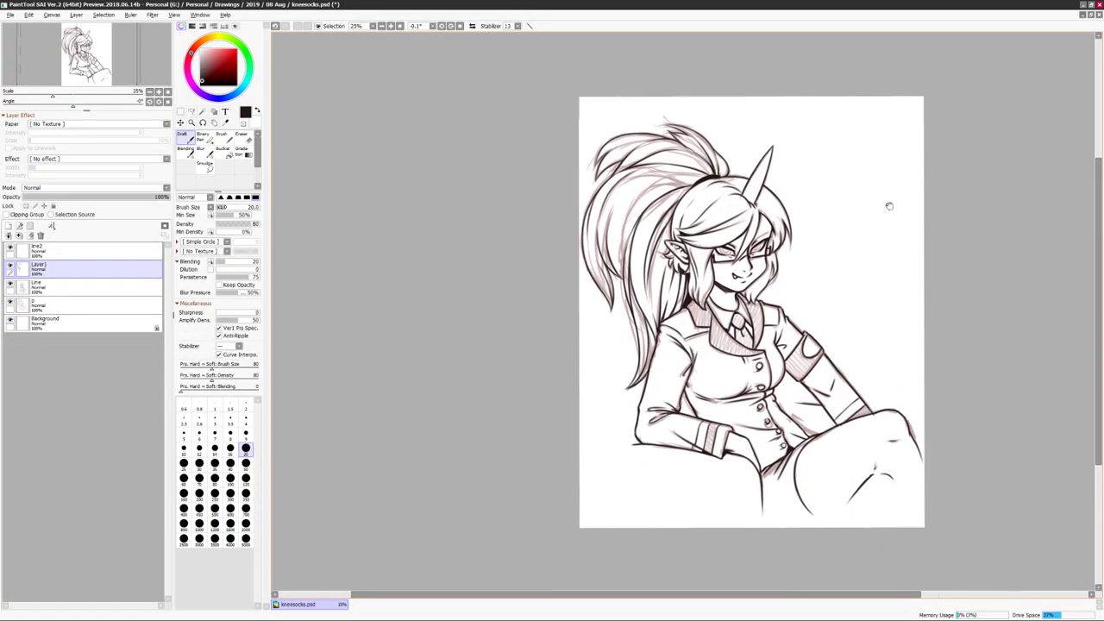
key(h)
drag(665, 318, 867, 286)
key(h)
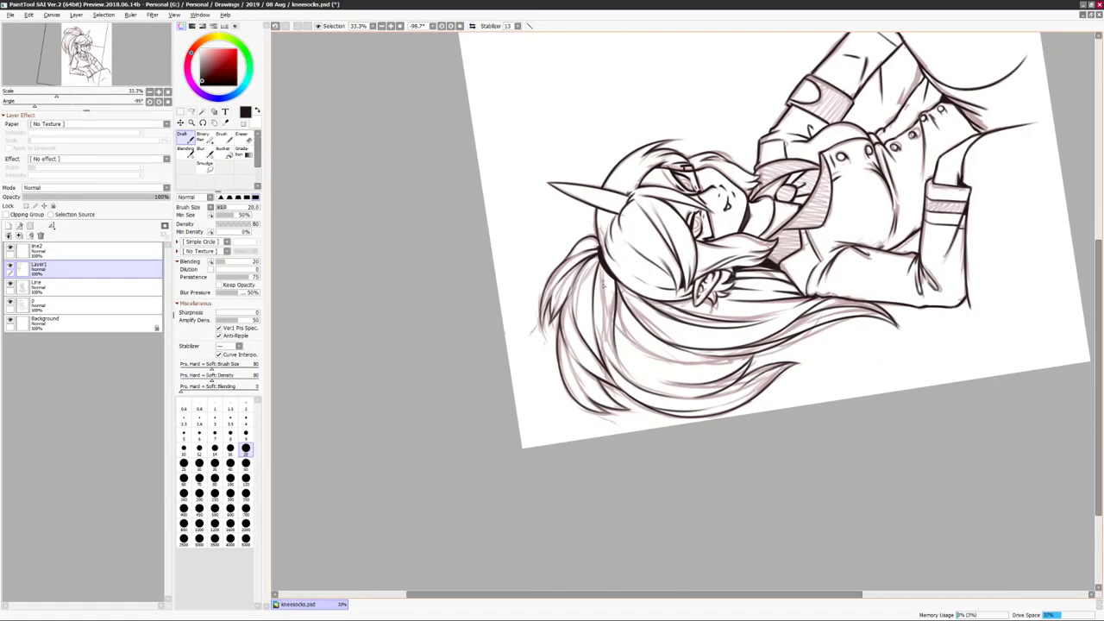
Merge Layer1 down into the line art layer and hide the rough sketch layer.
key(Home)
drag(689, 276, 517, 276)
key(ctrl+e)
key(h)
Add fine strand lines along the ponytail's locks and at the base of its front tuft.
scroll(766, 313, up, 1)
mouse_move(655, 259)
mouse_down()
mouse_move(766, 313)
mouse_move(694, 287)
mouse_up()
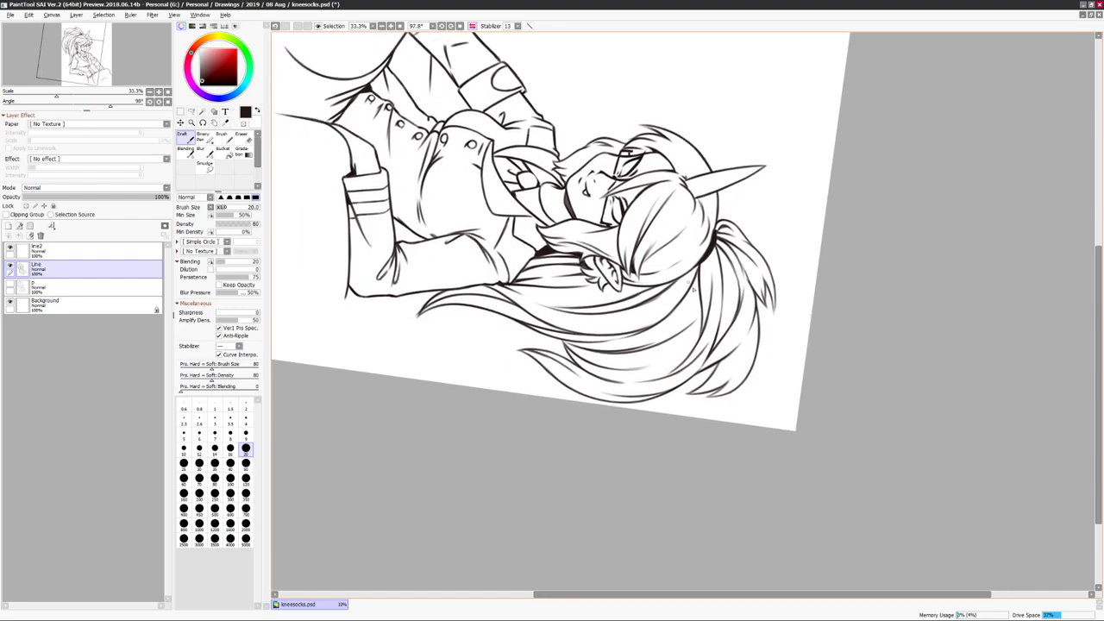
drag(690, 353, 702, 293)
key(Insert)
scroll(932, 271, down, 1)
scroll(932, 271, up, 2)
key(Insert)
key(Insert)
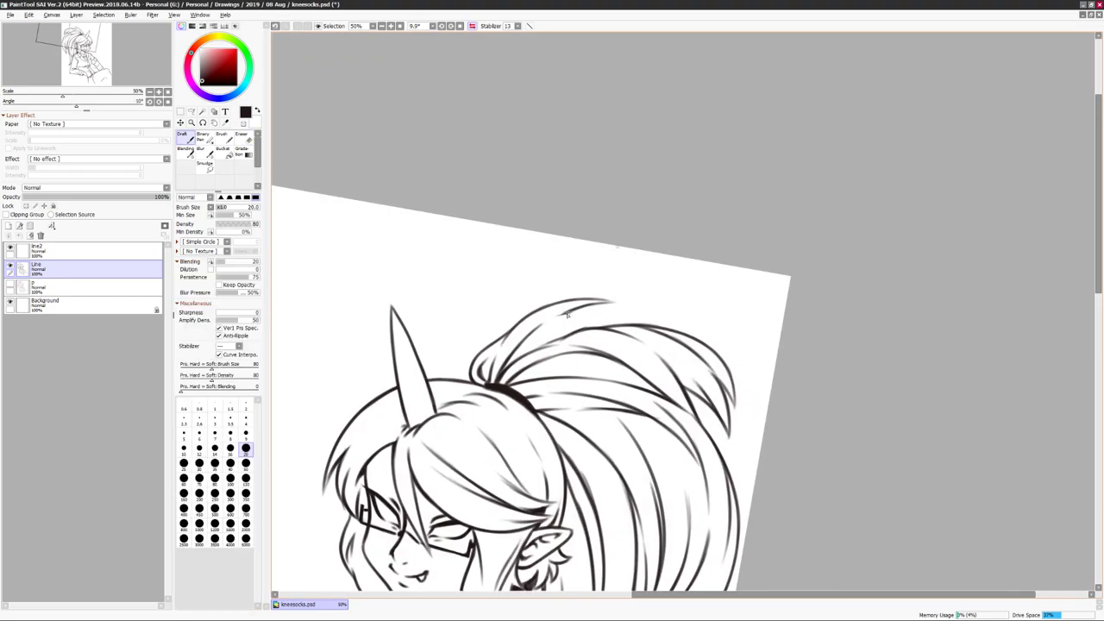
Erase the overlapping lines at the upper tuft's tip with the Eraser at size 35, and redraw the tip with the Draft brush.
key(Home)
scroll(594, 326, down, 2)
scroll(723, 250, up, 2)
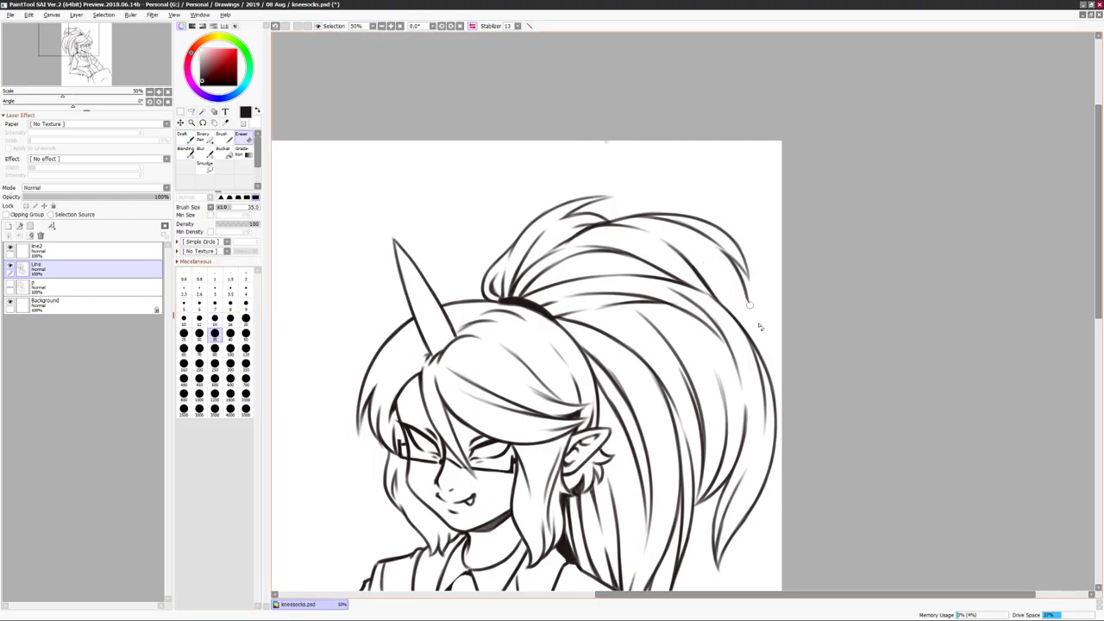
scroll(725, 272, down, 2)
scroll(681, 299, up, 2)
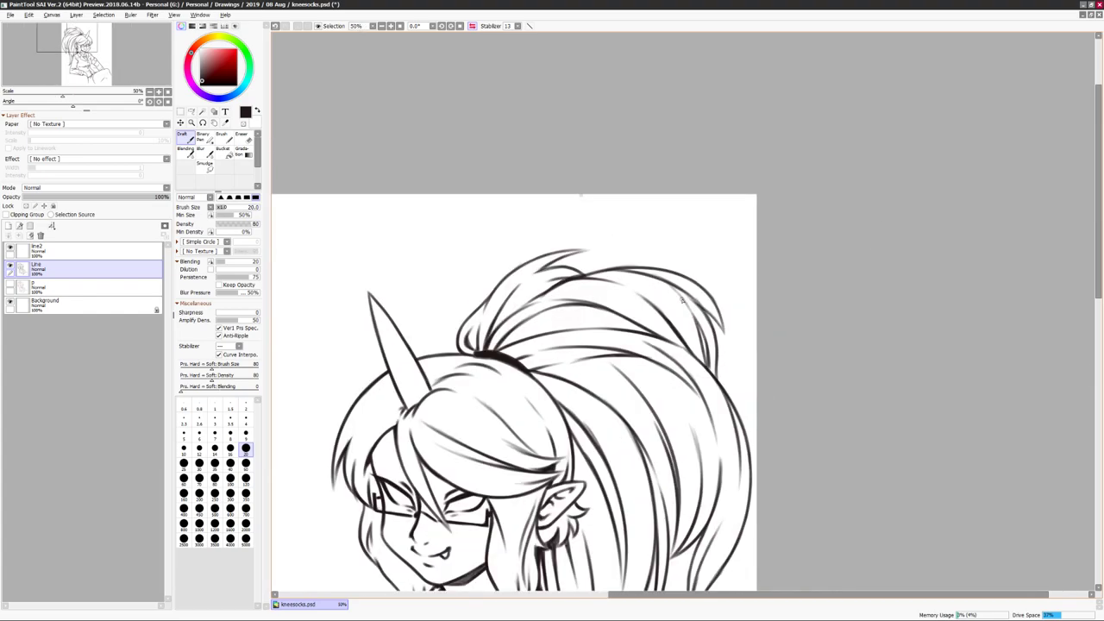
scroll(650, 286, down, 2)
scroll(825, 190, up, 1)
Draw extra strand lines inside the ponytail's upper tuft with the Draft brush.
drag(825, 190, 733, 277)
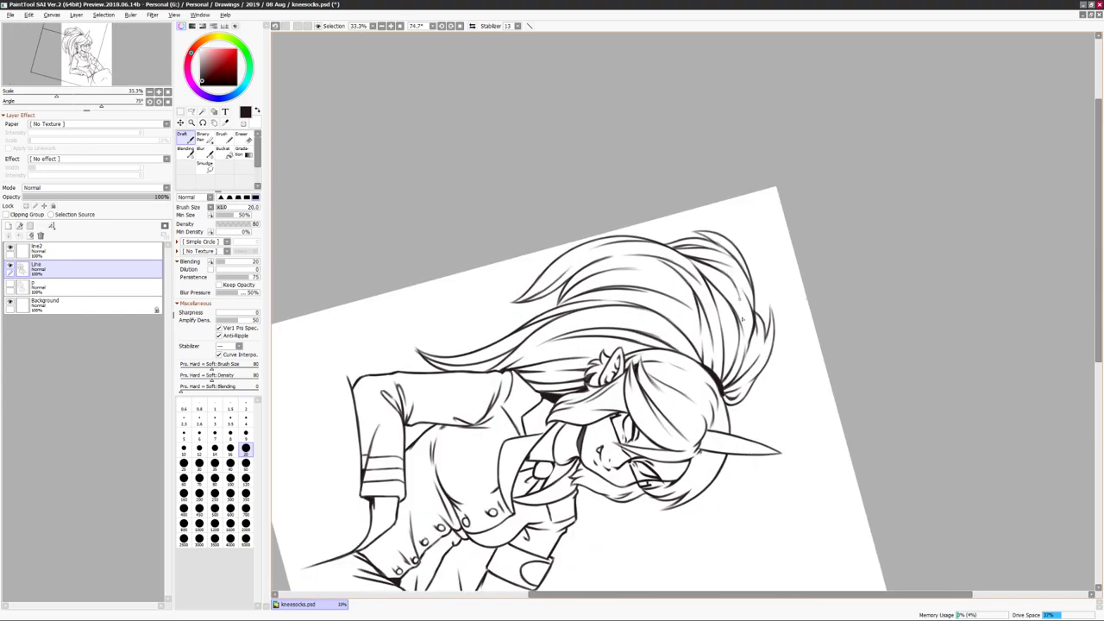
scroll(744, 301, down, 2)
scroll(801, 167, up, 2)
drag(801, 167, 638, 362)
scroll(638, 363, down, 2)
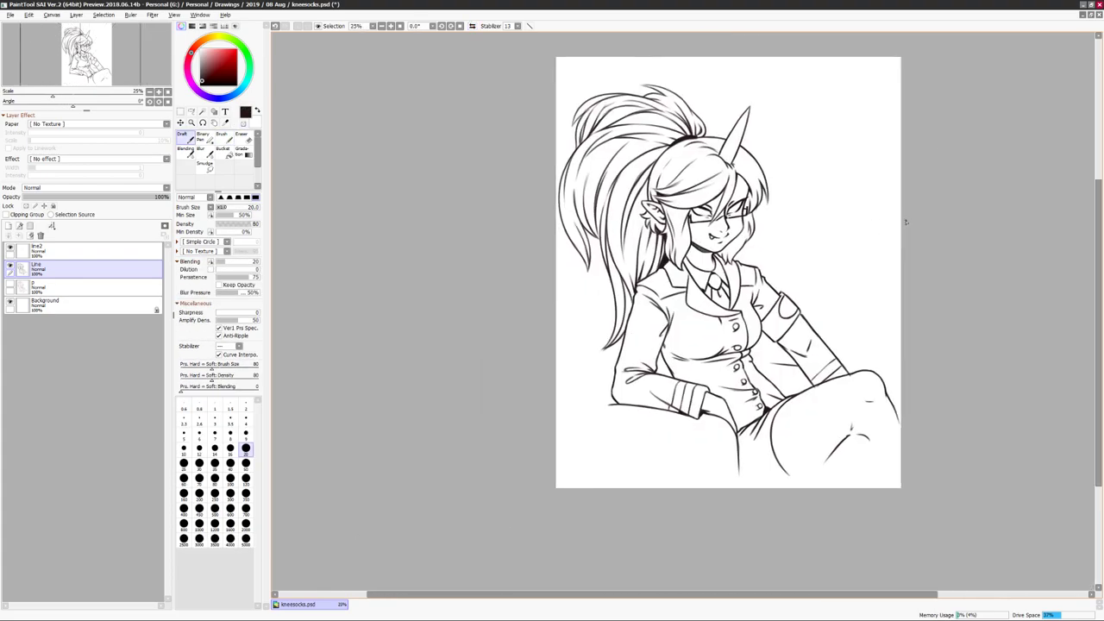
scroll(677, 207, up, 1)
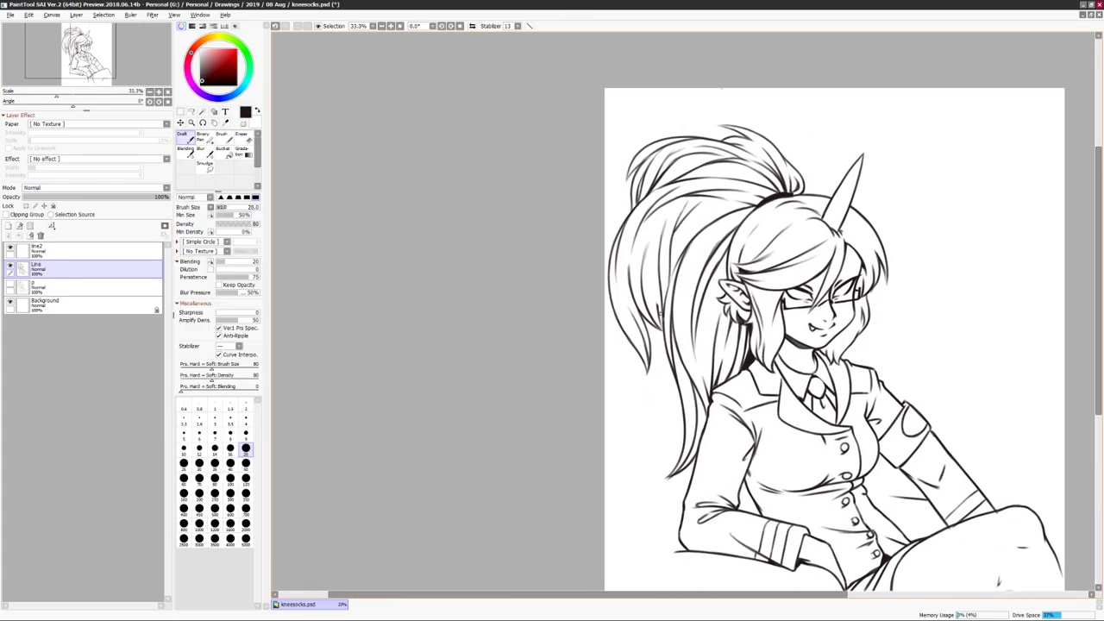
Add a loose strand along the outer edge of the ponytail's back lock.
key(h)
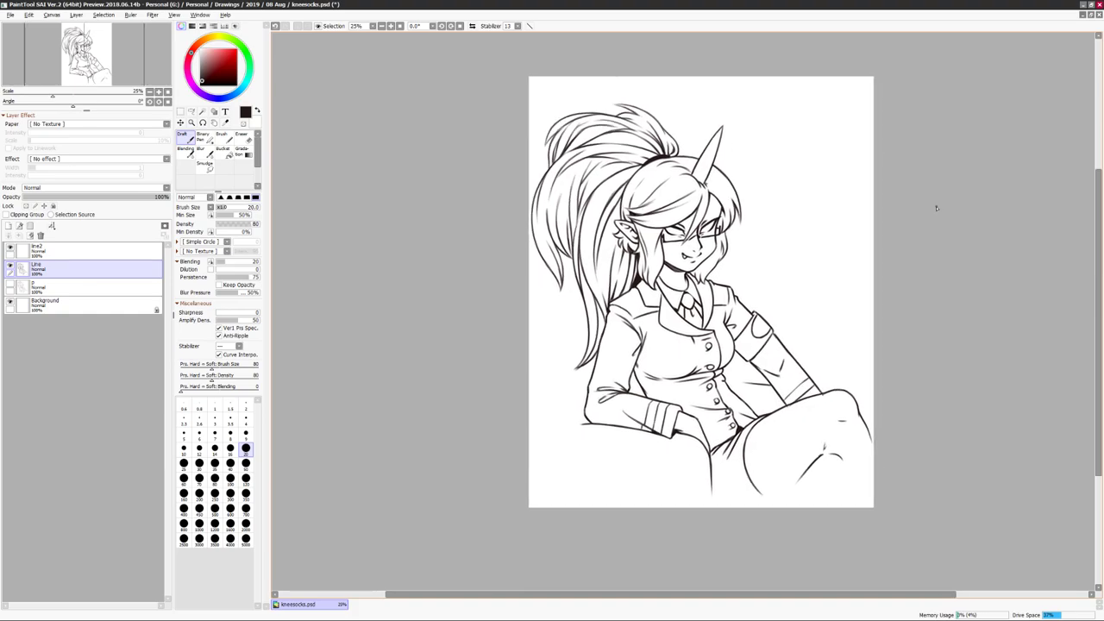
key(l)
key(h)
key(b)
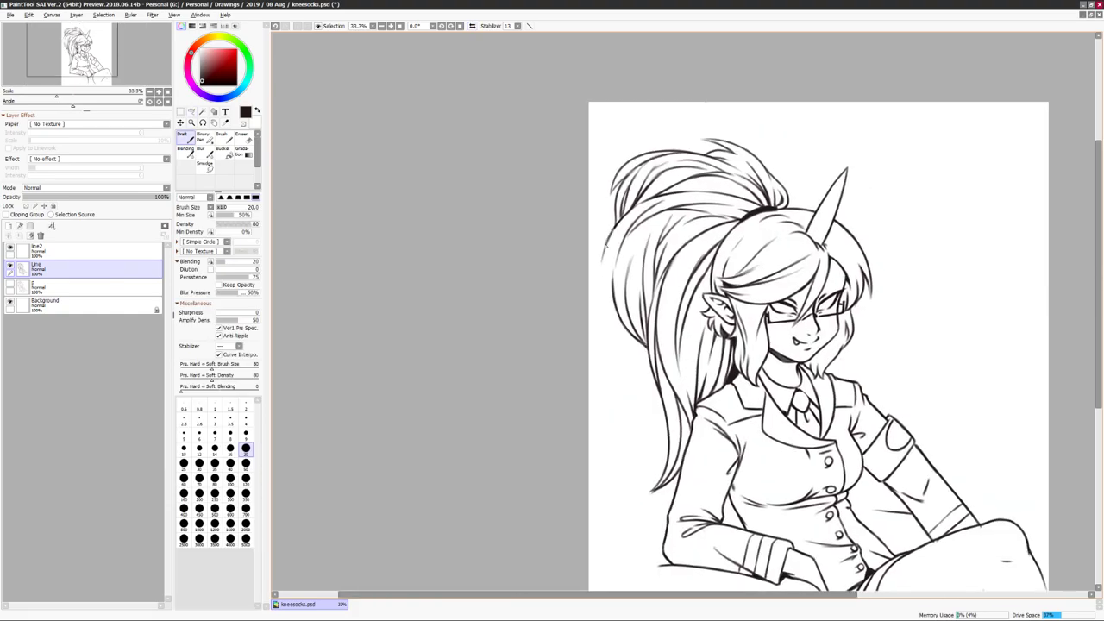
key(h)
key(h)
Thicken the outer contour lines of the jacket's shoulders, both sleeves and the underarm.
mouse_move(518, 388)
mouse_down()
mouse_move(681, 388)
mouse_move(767, 311)
mouse_move(822, 290)
mouse_up()
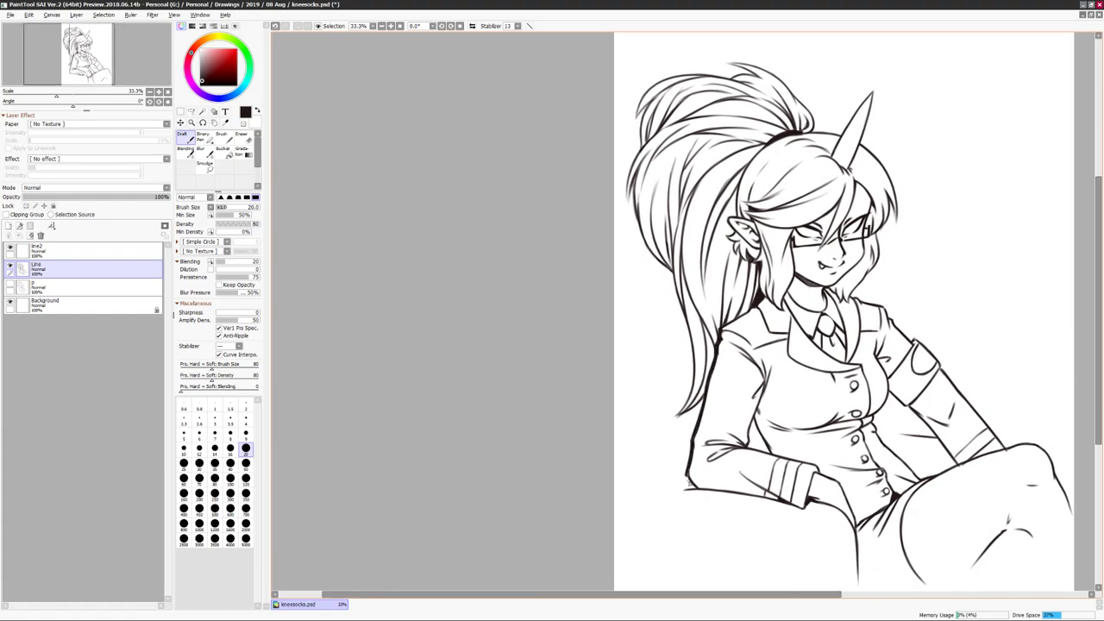
drag(887, 346, 741, 340)
key(h)
key(h)
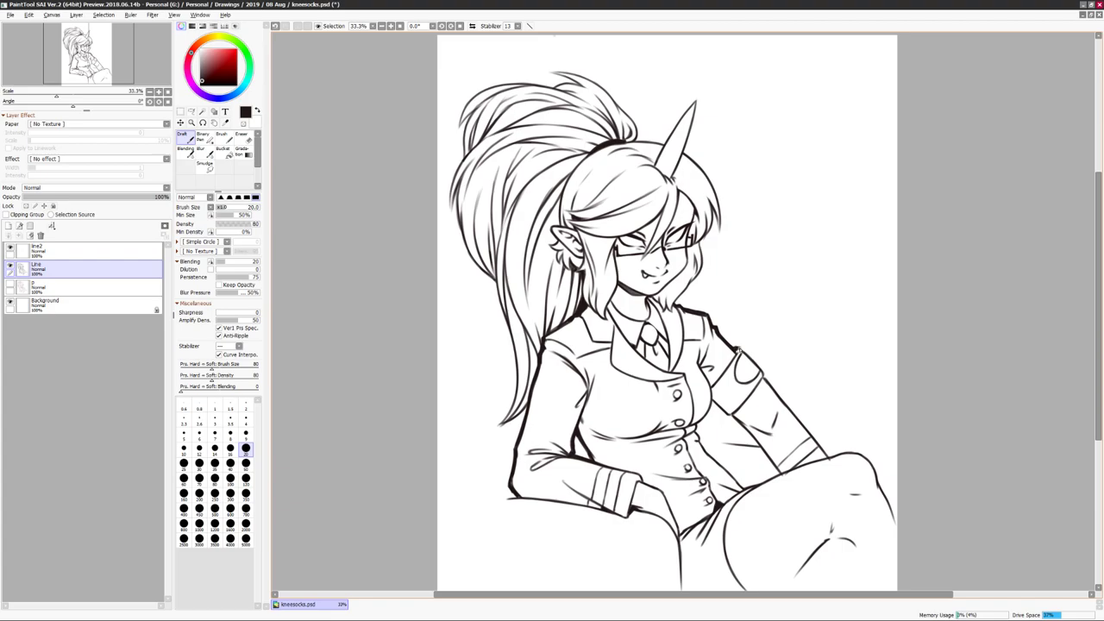
mouse_move(798, 474)
mouse_down()
mouse_move(775, 475)
mouse_move(783, 421)
mouse_up()
key(h)
key(h)
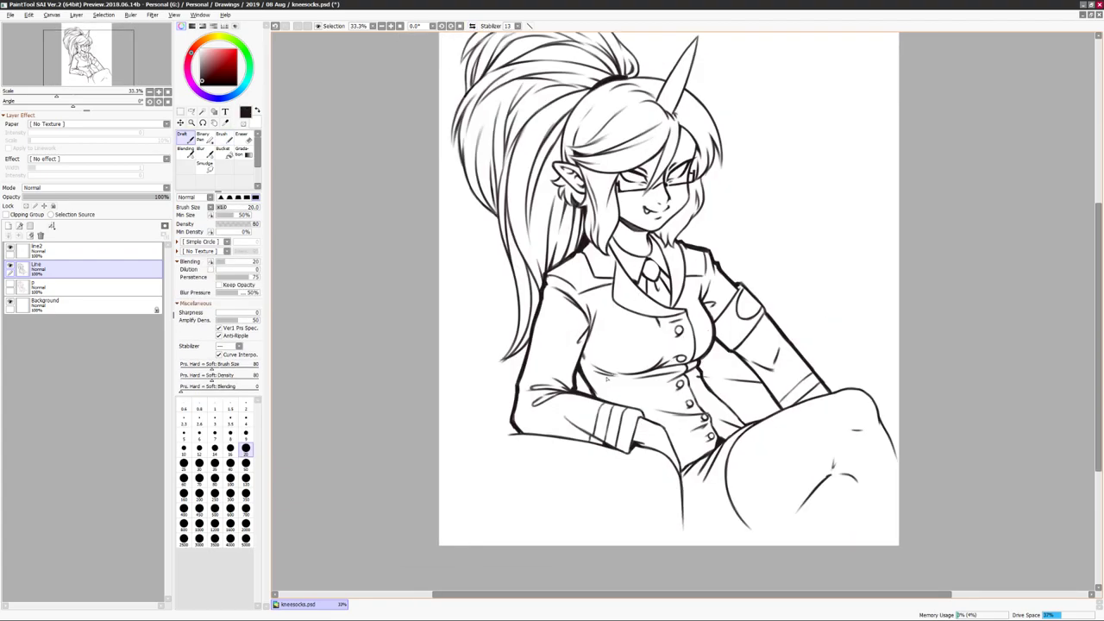
Check the balance of the line art by comparing mirrored and normal views of the figure at different magnifications.
key(h)
key(h)
key(h)
key(ctrl+plus)
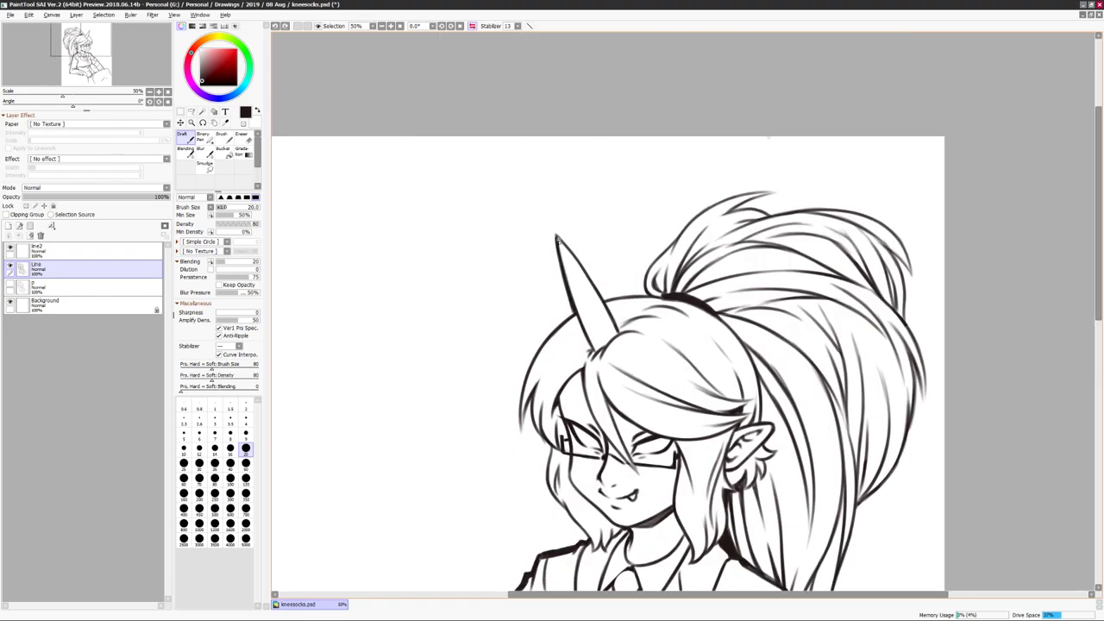
key(h)
key(ctrl+minus)
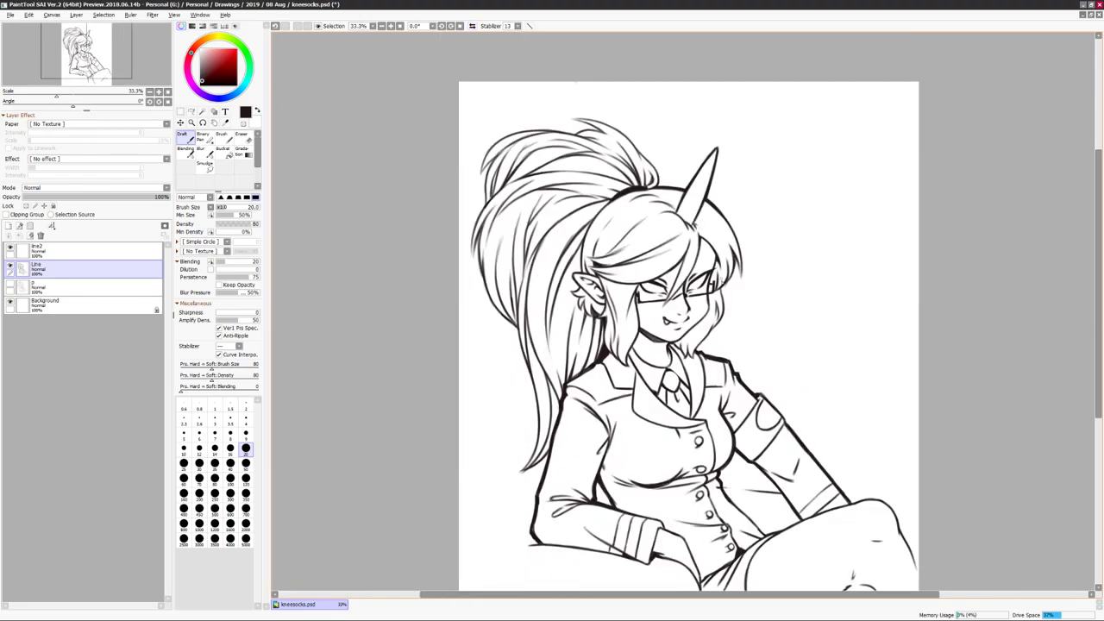
key(h)
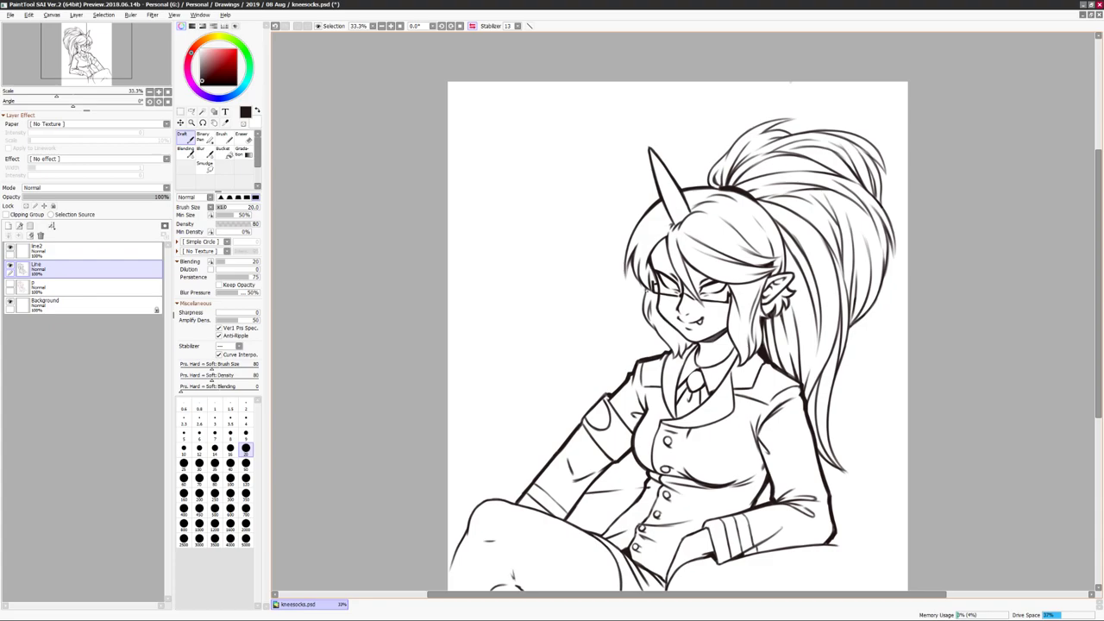
key(h)
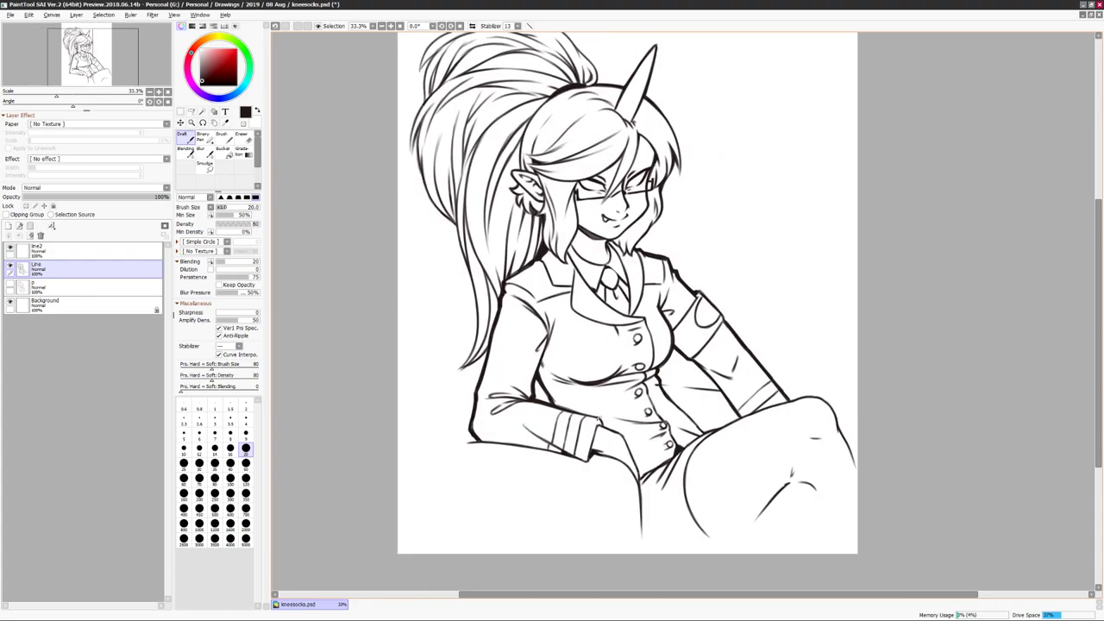
key(ctrl+plus)
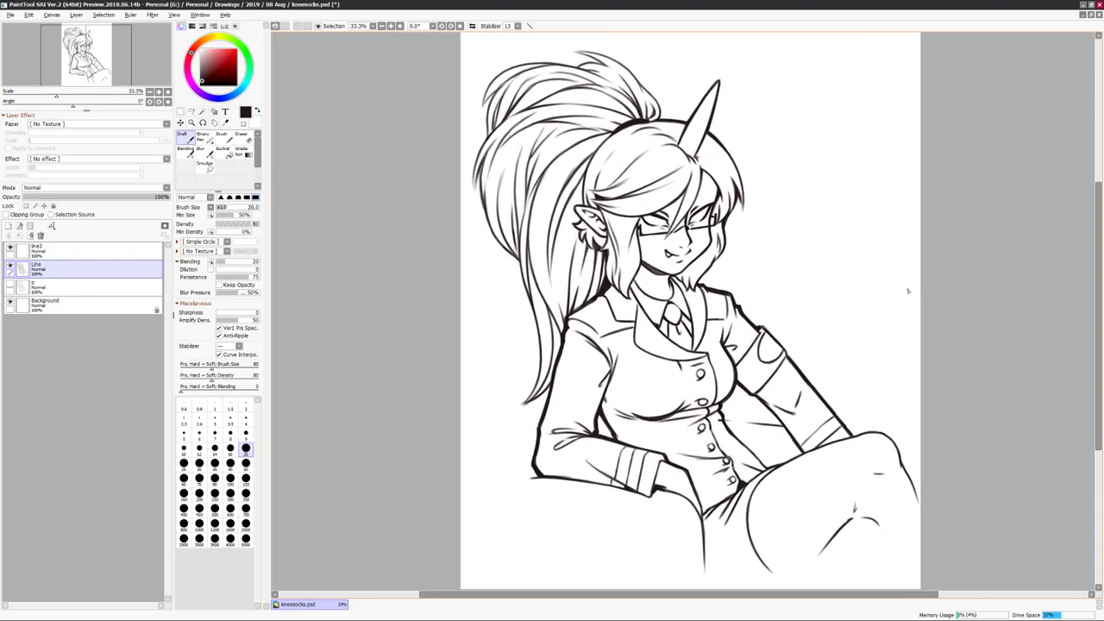
key(h)
key(ctrl+minus)
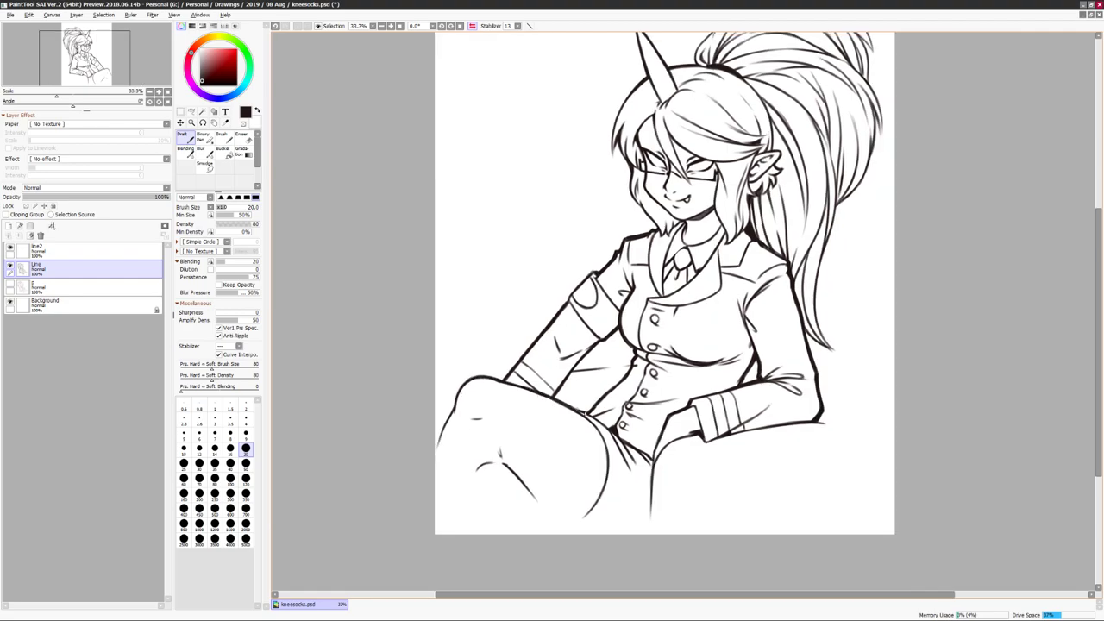
key(h)
key(ctrl+plus)
key(ctrl+minus)
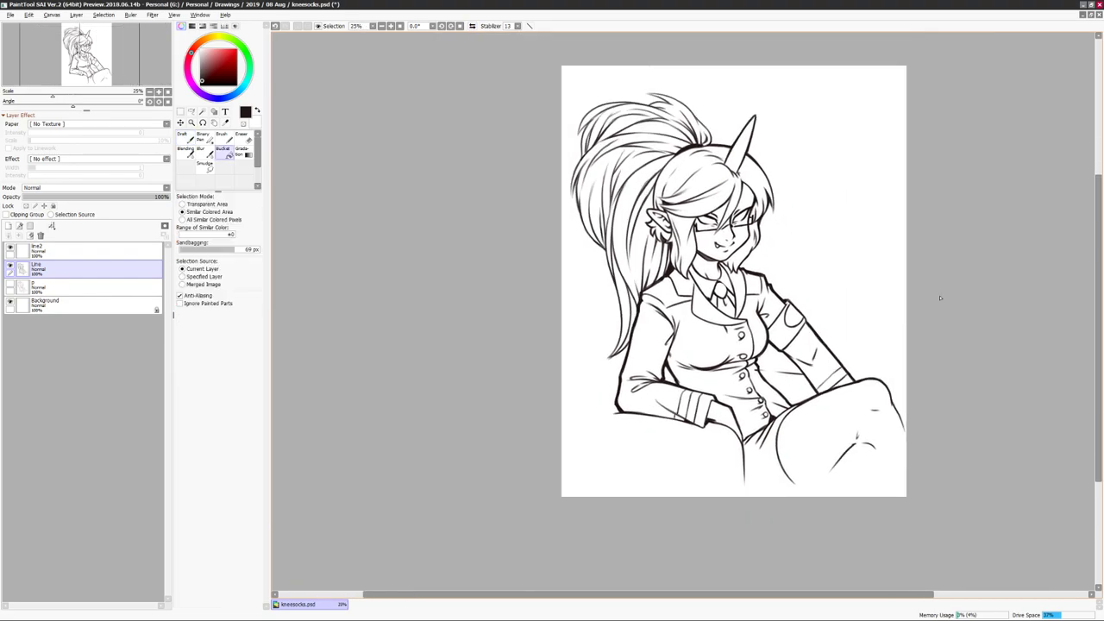
Create a layer folder named color beneath the Line layer, containing an eye layer above a skin layer.
key(h)
key(ctrl+plus)
click(8, 225)
text(skin)
key(Return)
key(ctrl+minus)
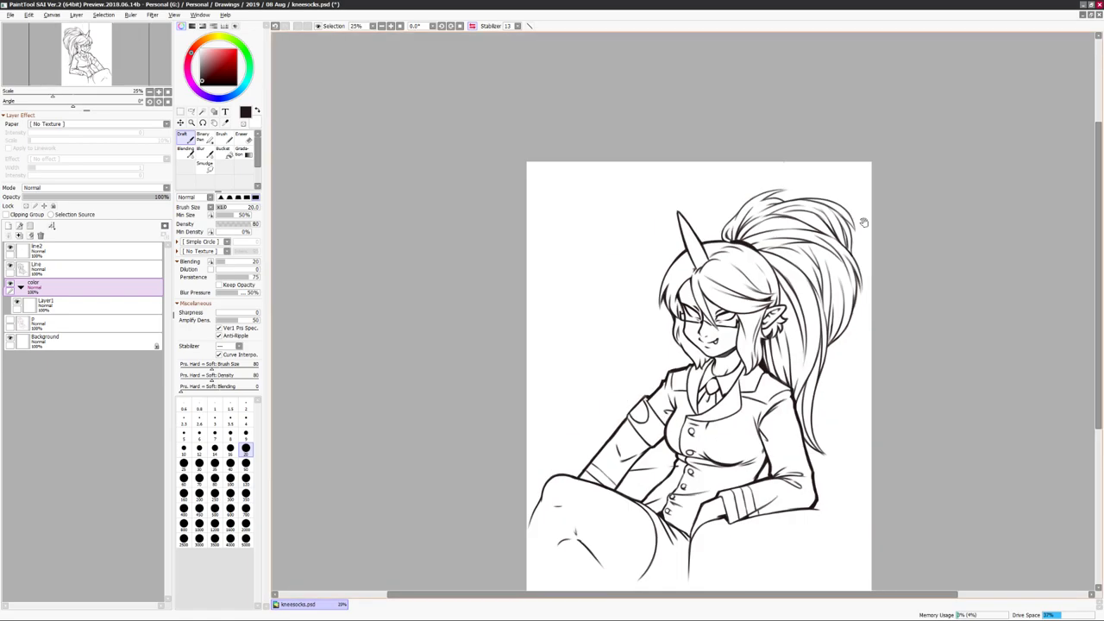
click(64, 330)
Outline the face and neck on the skin layer in pinkish red with the Binary Pen at size 16.
click(223, 52)
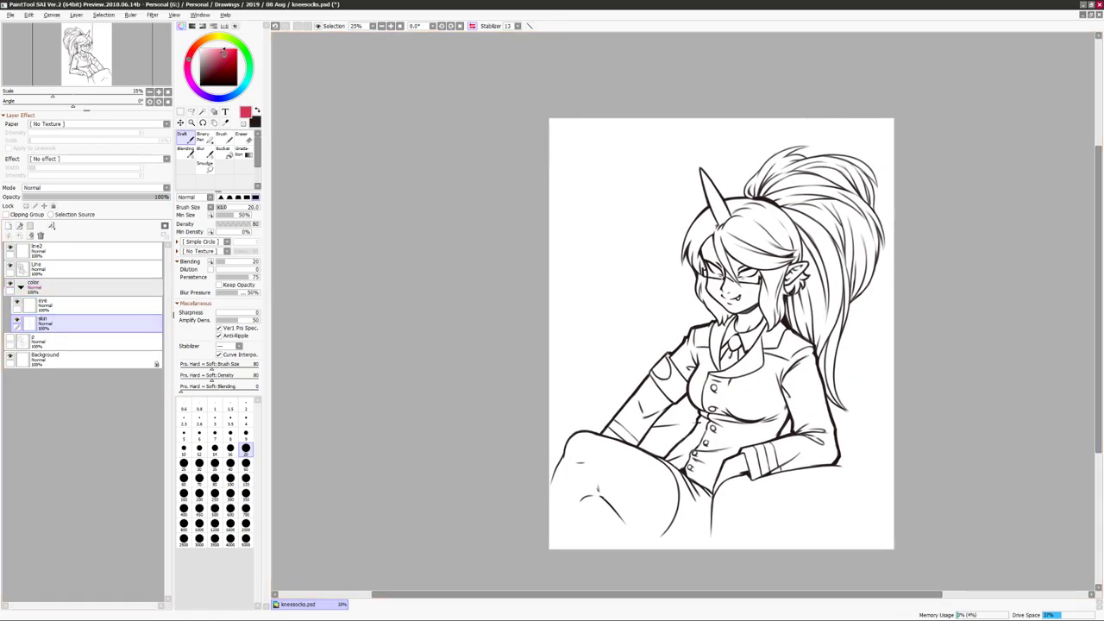
click(202, 138)
key(h)
key(ctrl+plus)
drag(676, 217, 688, 285)
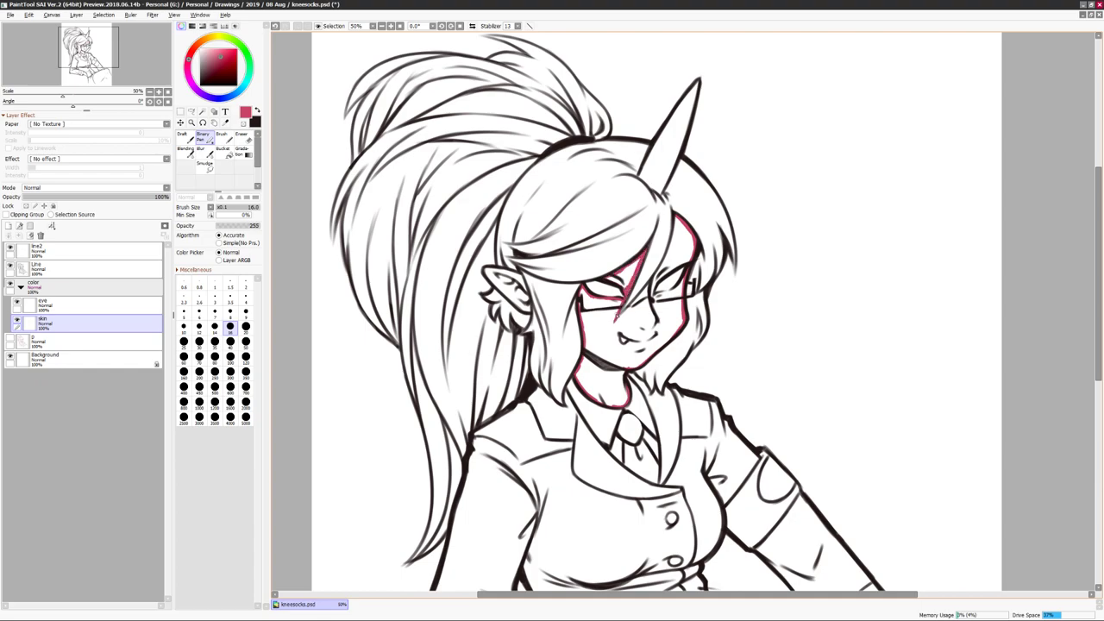
key(h)
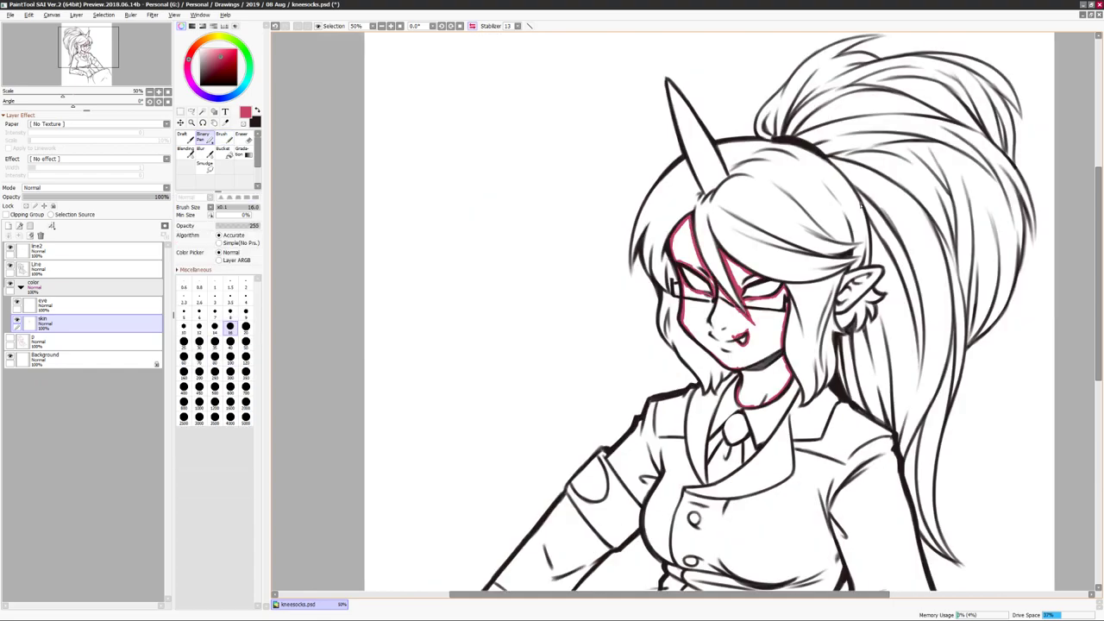
Fill the face, neck and horn with the pinkish red and start outlining the pointed ear.
click(733, 345)
mouse_move(670, 198)
mouse_down()
mouse_move(667, 170)
mouse_move(673, 250)
mouse_up()
click(682, 155)
drag(811, 305, 827, 312)
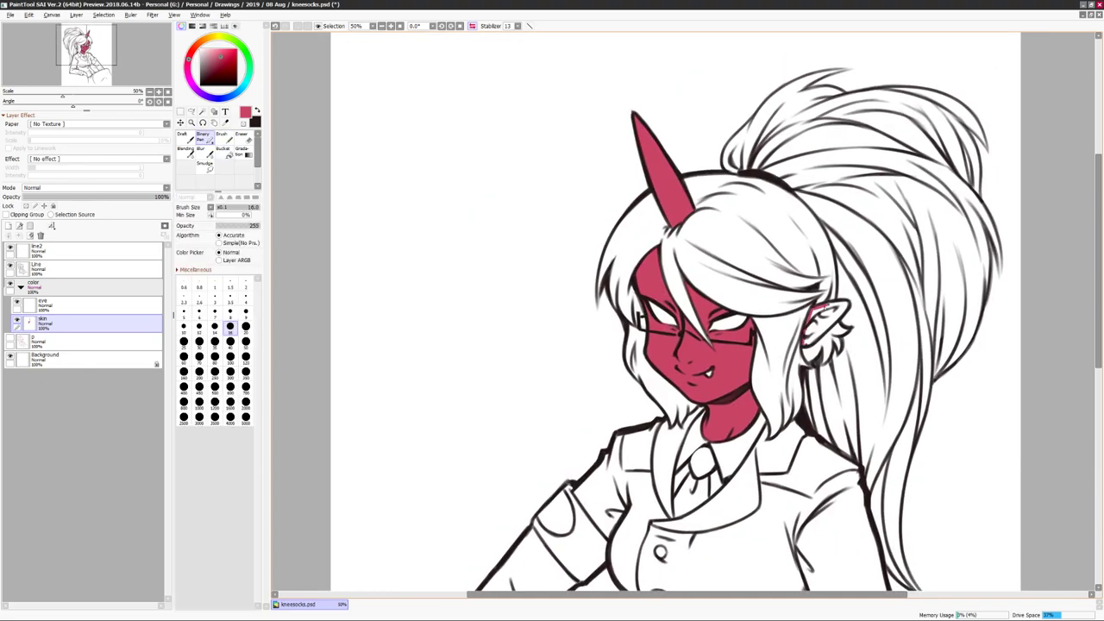
Colour the hand and the bare leg pinkish red on the skin layer, closing the leg's outline before filling it.
key(h)
key(ctrl+minus)
key(ctrl+minus)
key(ctrl+plus)
click(630, 461)
scroll(646, 297, down, 1)
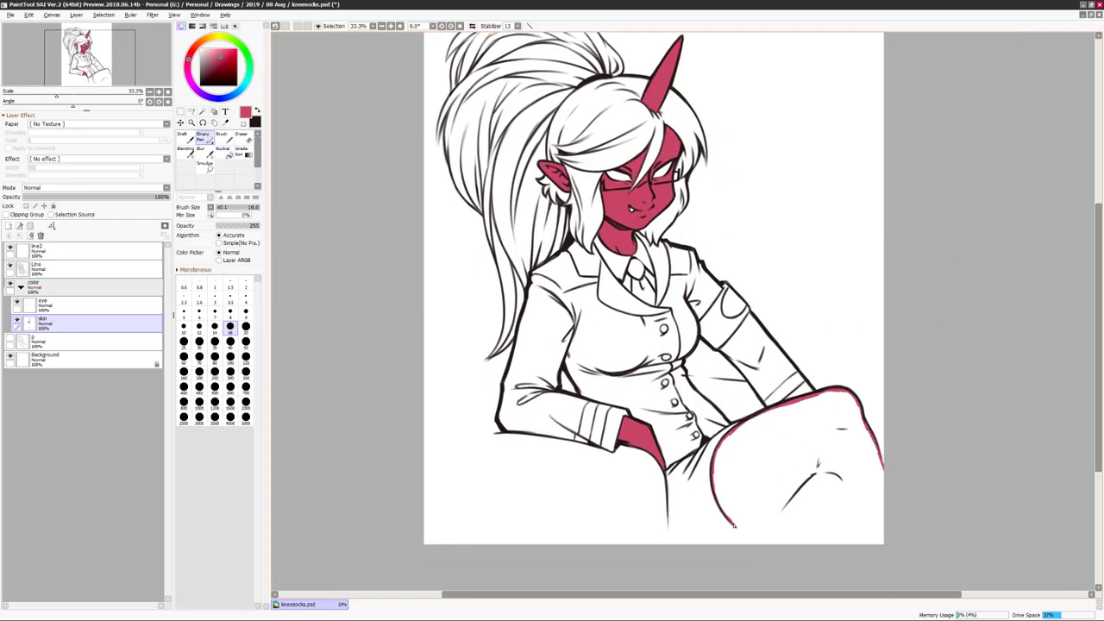
drag(737, 530, 725, 542)
click(802, 483)
Shift the skin layer to a warmer red with a Hue/Saturation adjustment.
scroll(802, 483, up, 1)
key(ctrl+u)
drag(990, 270, 980, 275)
click(1014, 309)
Paint round green irises in both eyes on the eye layer with the Binary Pen at size 80.
key(ctrl+minus)
key(ctrl+plus)
key(ctrl+plus)
key(ctrl+plus)
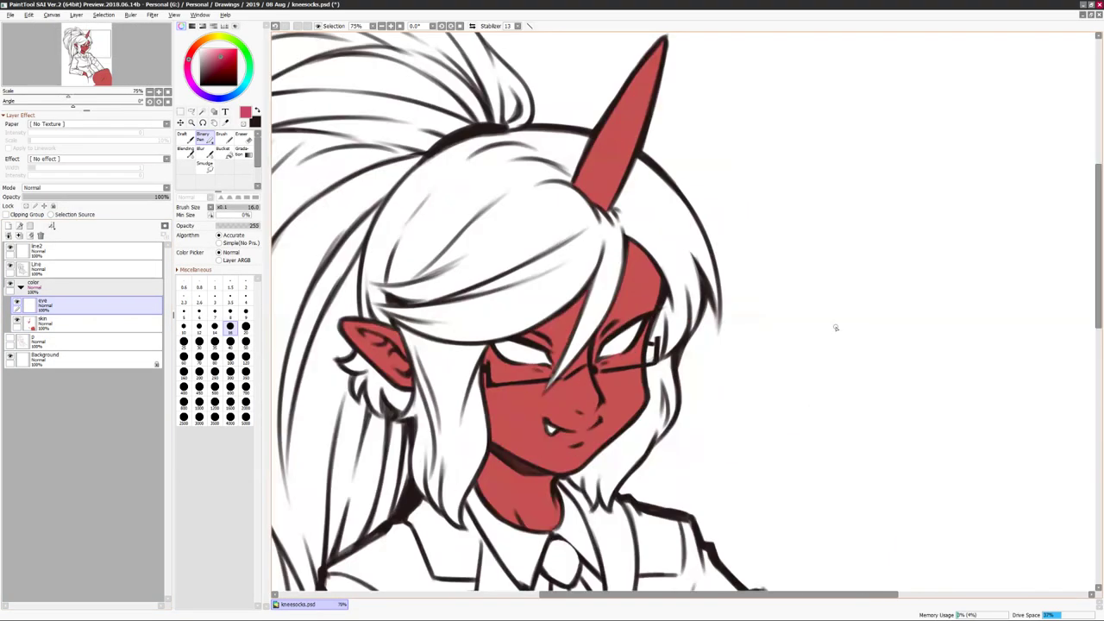
click(776, 339)
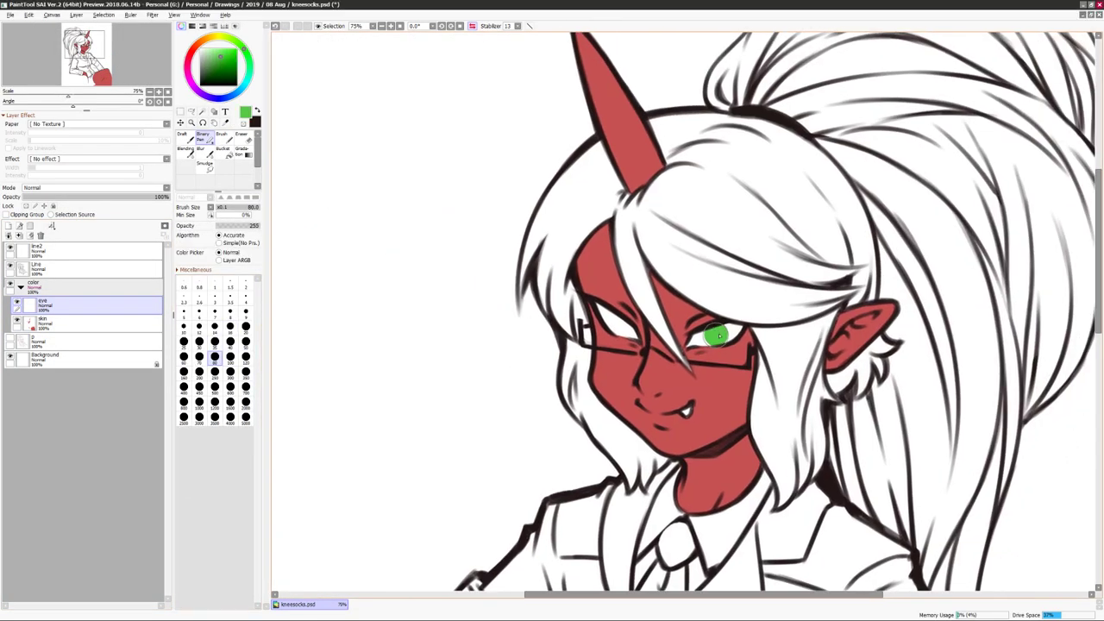
key(ctrl)
scroll(604, 336, right, 1)
click(618, 324)
Paint yellow iris details on a new layer above the eye layer and name that layer eye2.
key(ctrl)
key(bracketleft)
click(705, 327)
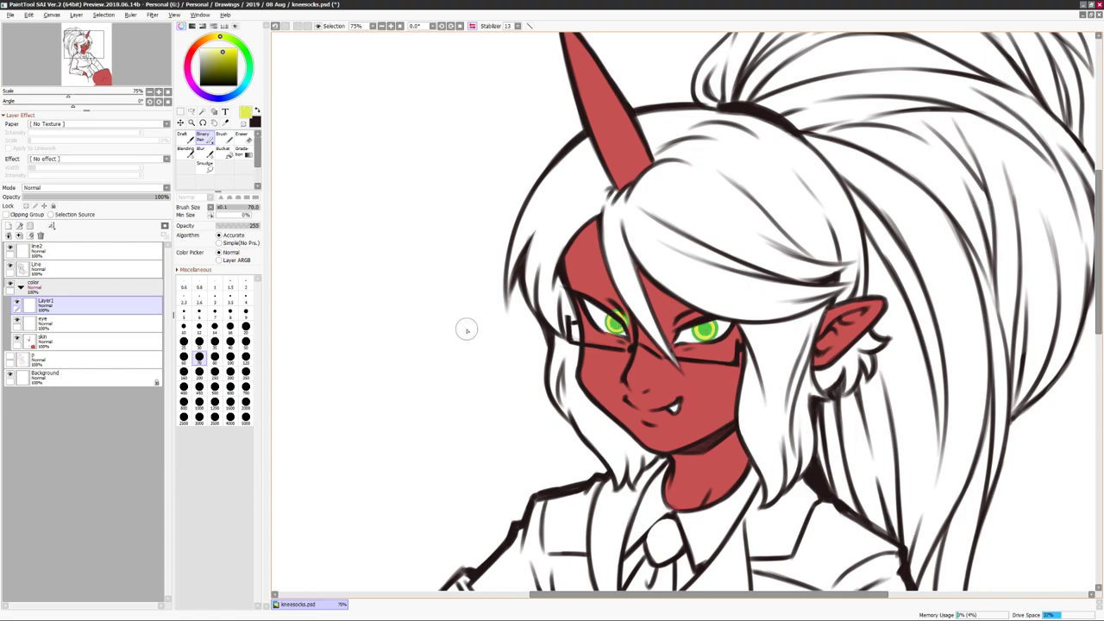
key(m)
scroll(640, 330, up, 2)
scroll(642, 333, down, 2)
key(F2)
text(eye2)
key(Return)
key(b)
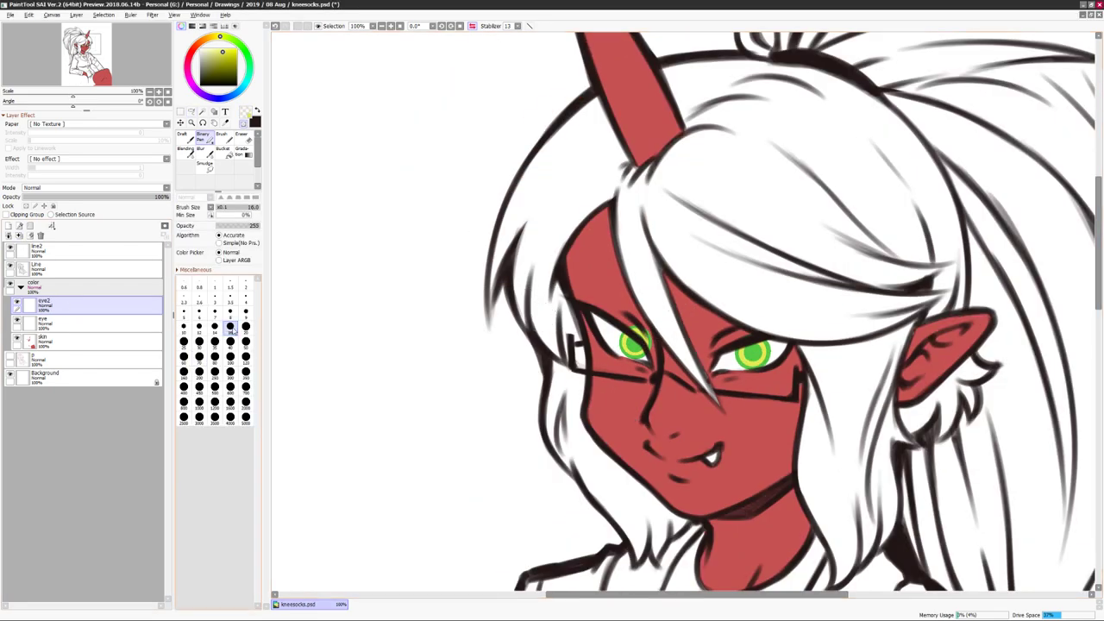
Clean up the iris details on eye2 with the Binary Pen at size 16 and try a Hue/Saturation change.
ctrl+click(640, 337)
scroll(1014, 360, down, 2)
scroll(1014, 361, up, 3)
key(ctrl+u)
drag(1023, 258, 988, 283)
scroll(673, 311, down, 2)
key(Escape)
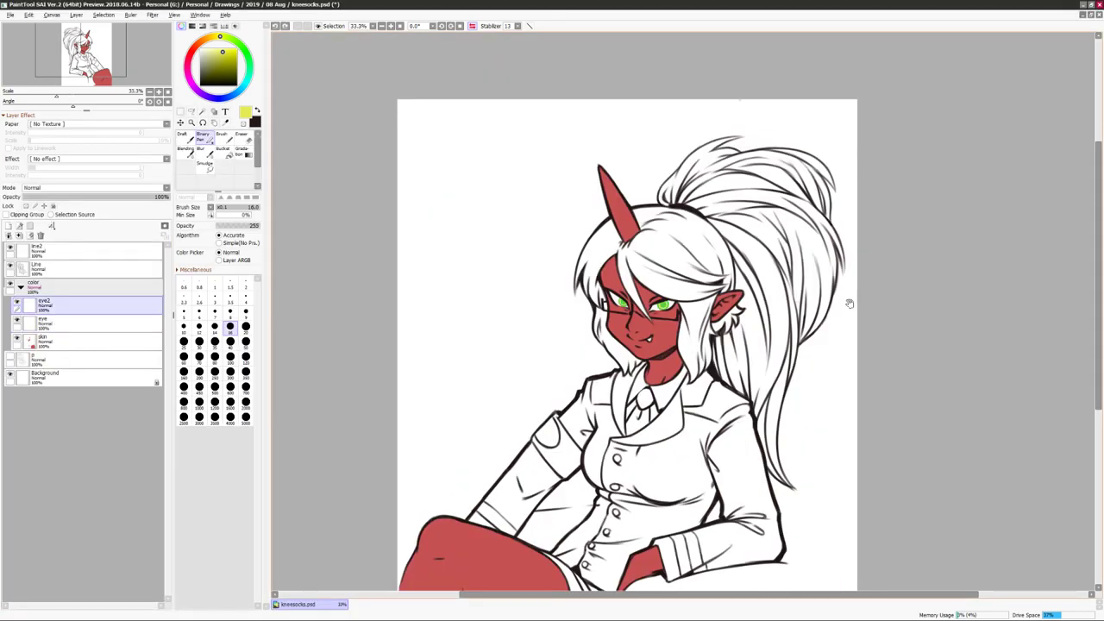
Create a layer named suit above the skin layer and fill the jacket areas selected from the Line layer with tan.
key(h)
key(ctrl+shift+n)
click(52, 269)
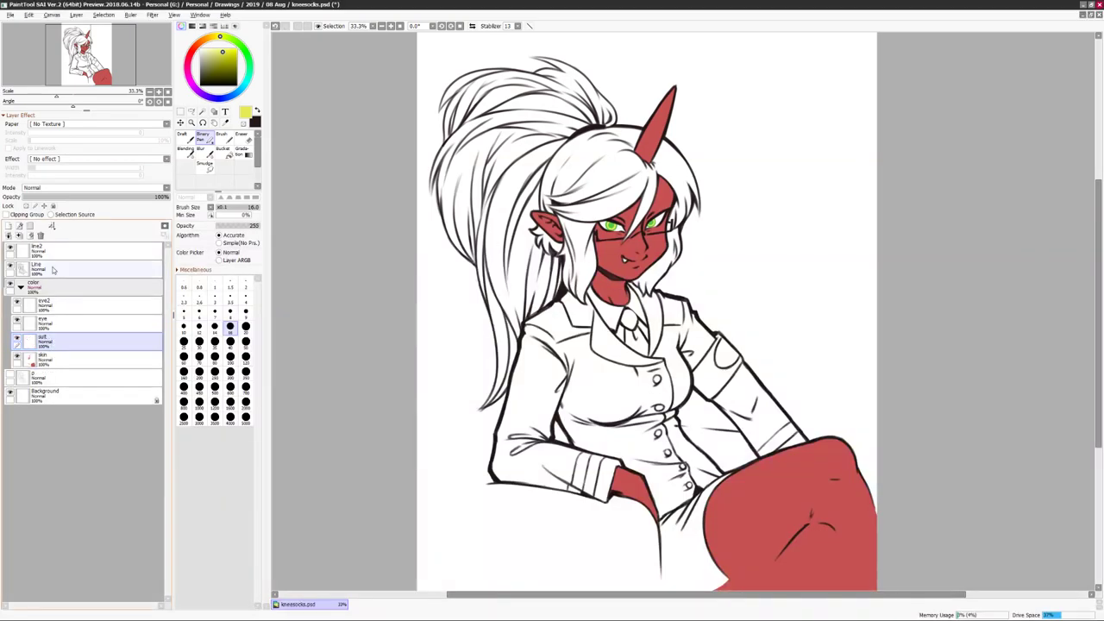
click(603, 371)
drag(604, 370, 802, 223)
key(ctrl+u)
key(Escape)
click(52, 341)
key(Delete)
Touch up the gaps in the jacket's tan fill with the Binary Pen at size 35.
scroll(703, 398, up, 1)
key(bracketright)
key(bracketright)
key(bracketright)
key(bracketright)
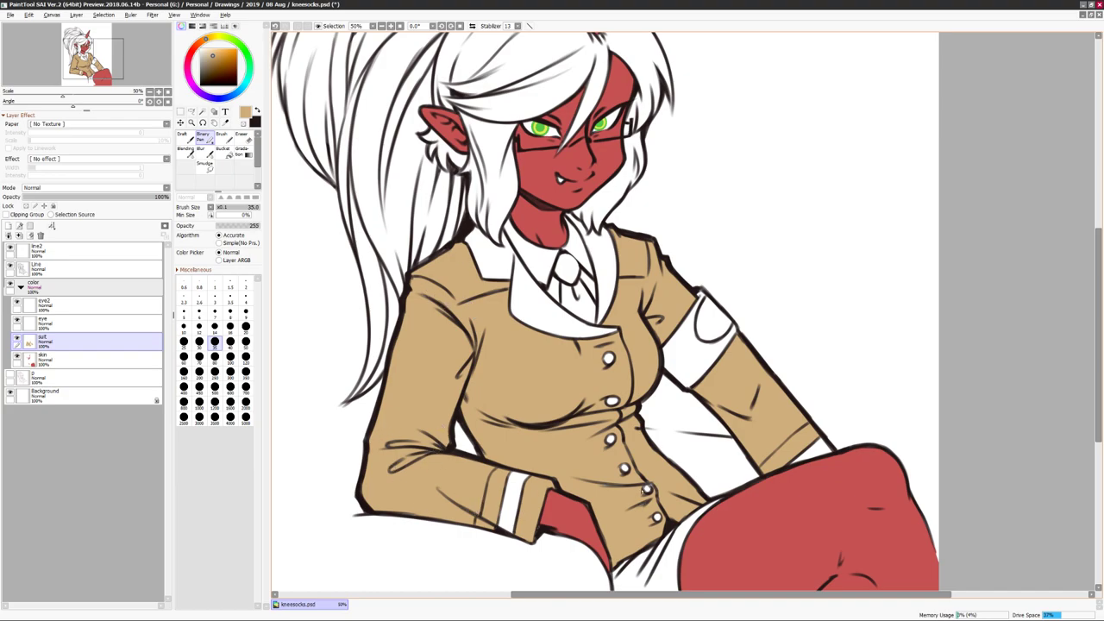
Add a layer named suit2 above the suit layer.
scroll(614, 335, down, 1)
key(ctrl+shift+n)
key(Return)
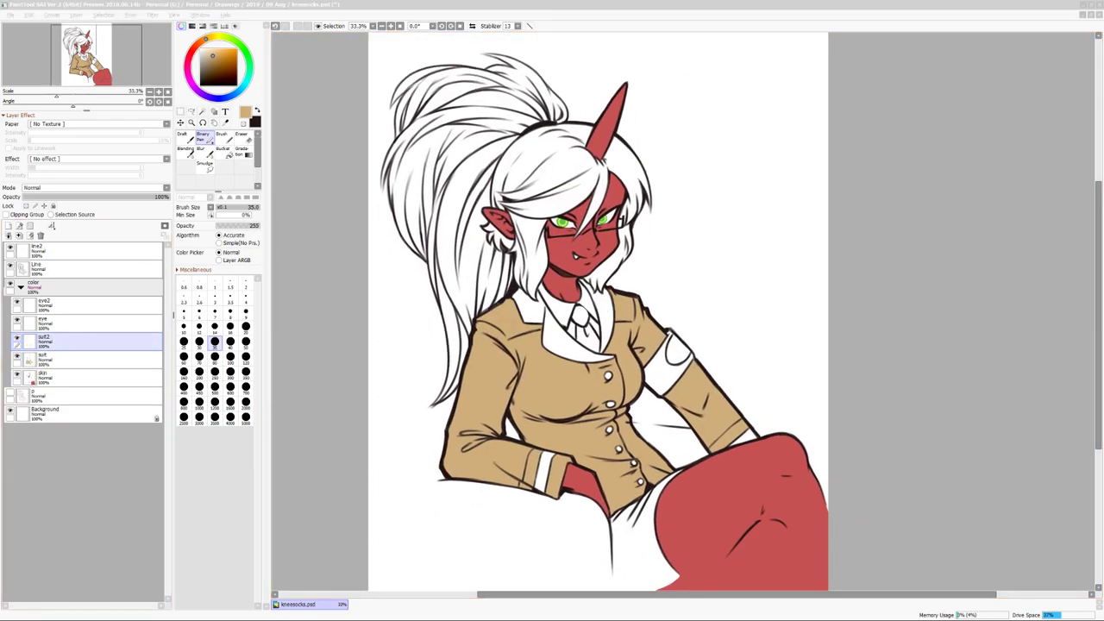
Recolour the irises with Hue/Saturation, making the eye layer yellow and the eye2 layer a saturated green.
scroll(586, 242, up, 3)
click(43, 321)
key(ctrl+u)
key(Return)
click(43, 303)
key(ctrl+u)
drag(992, 257, 1021, 257)
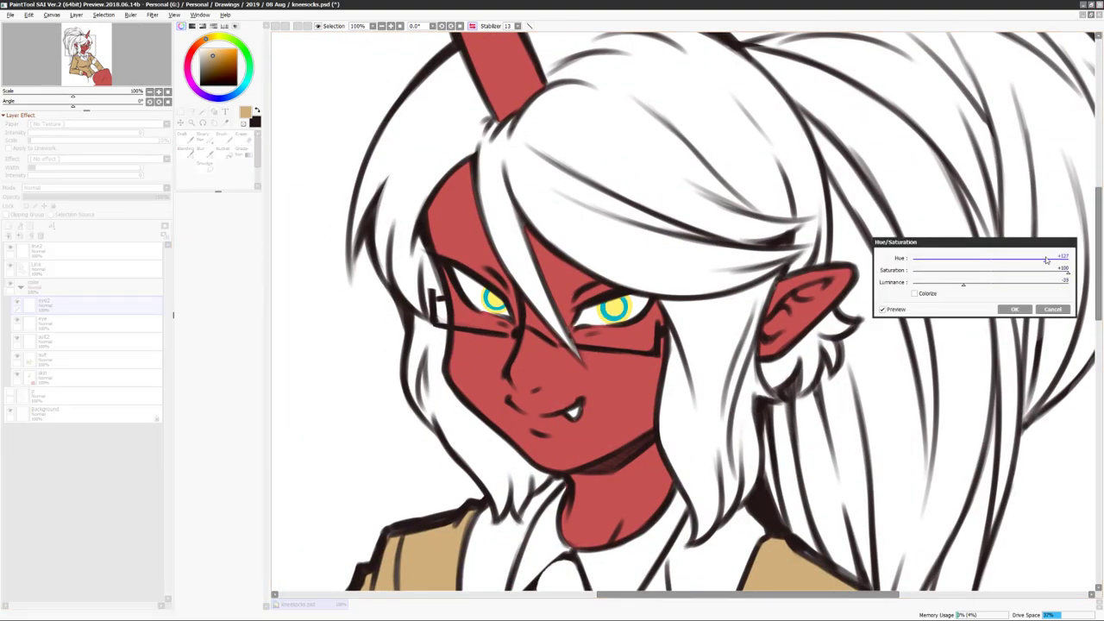
key(Return)
scroll(605, 314, up, 2)
scroll(604, 316, down, 2)
Add a new layer above line2 and set the Draft brush to size 12 in the dark line colour.
click(43, 377)
alt+click(497, 345)
scroll(858, 271, down, 3)
key(ctrl+shift+n)
scroll(647, 285, up, 3)
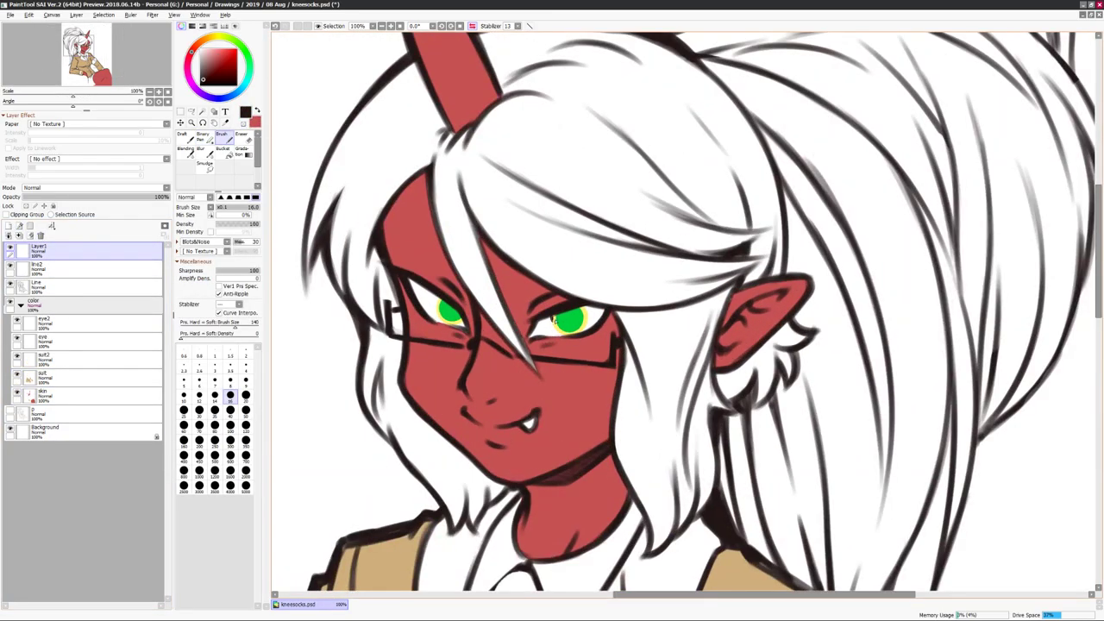
key(n)
key(x)
key(h)
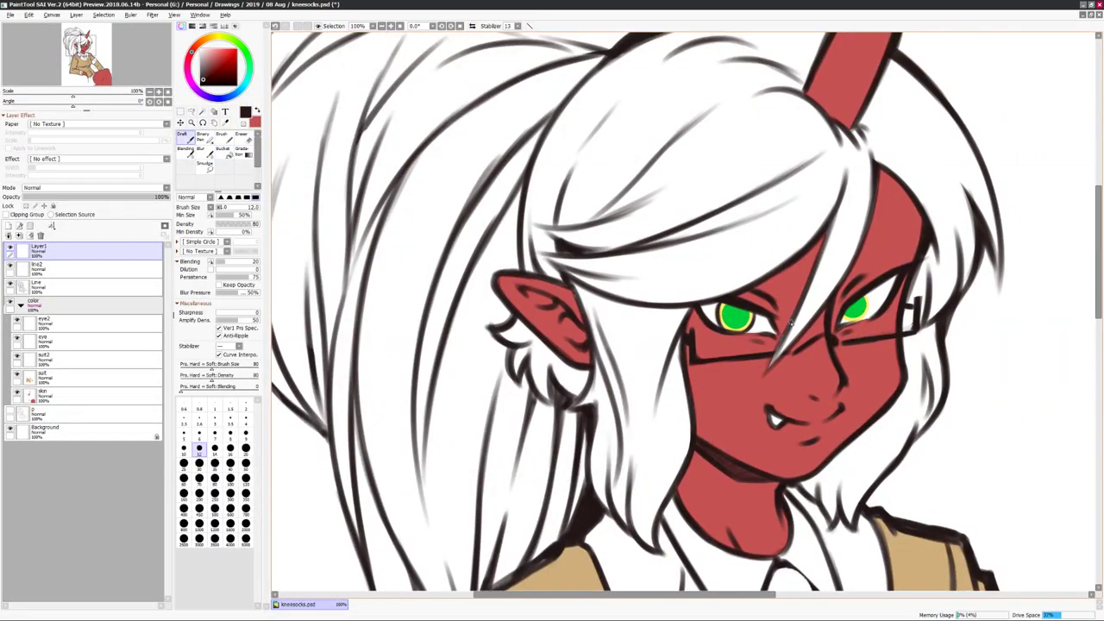
Try outlining the coloured irises with dark Draft brush lines.
key(h)
scroll(685, 315, left, 1)
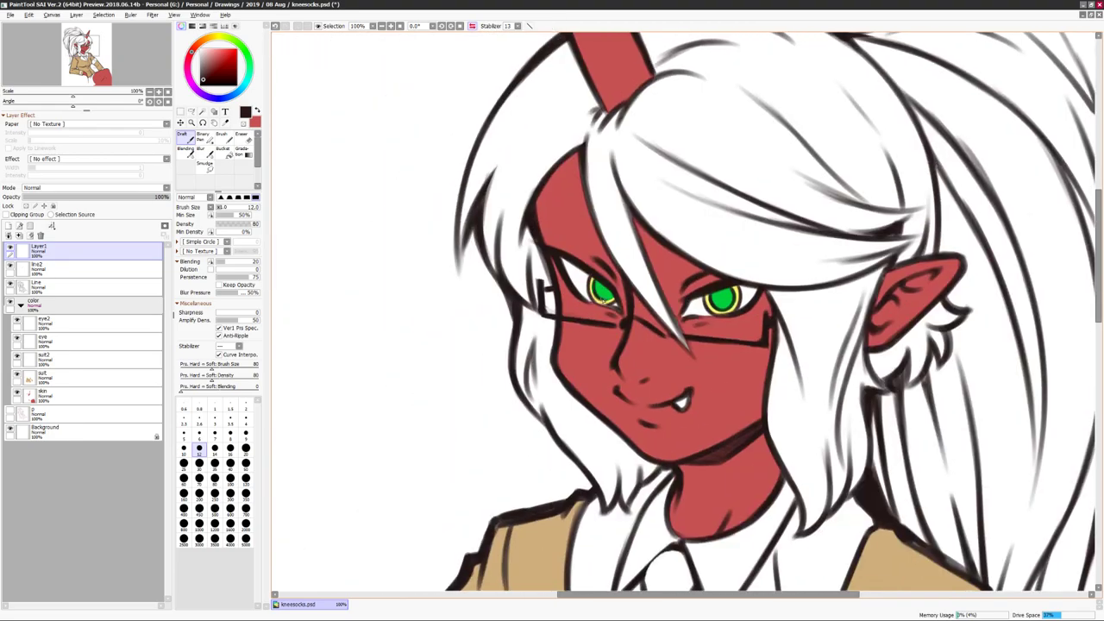
scroll(686, 310, down, 3)
scroll(685, 311, up, 3)
scroll(548, 335, down, 3)
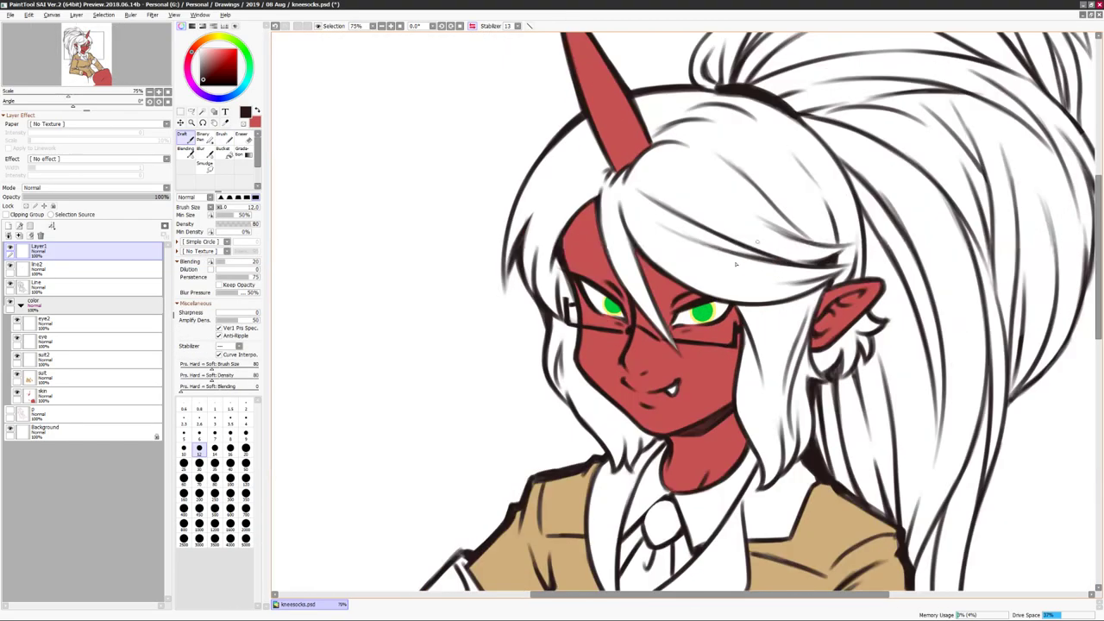
Clear the flat iris colours and draw dark iris outlines with slit pupils on the new top layer.
scroll(548, 334, up, 3)
key(b)
key(n)
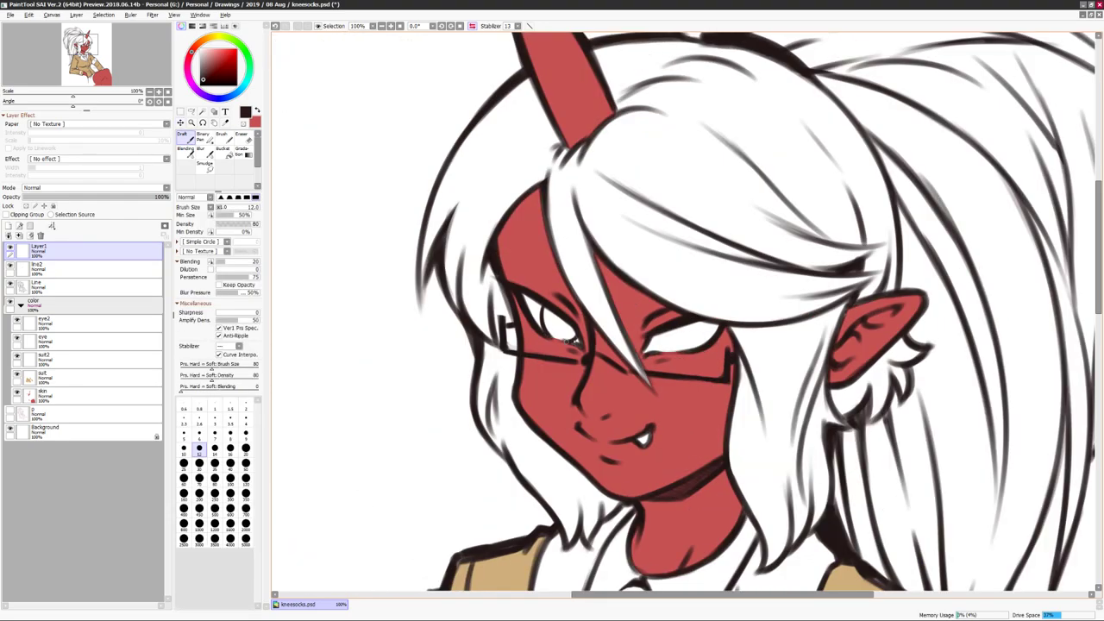
drag(710, 343, 628, 299)
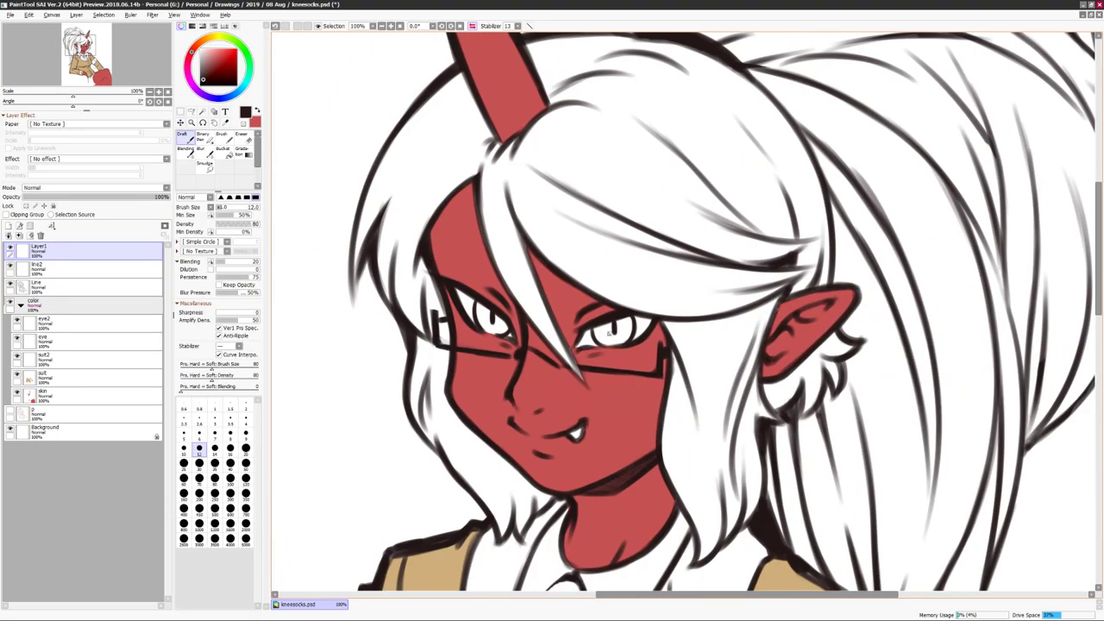
Add inner ring lines around the slit pupils in both eyes, checking them in the mirrored view.
key(h)
key(h)
scroll(664, 307, down, 2)
scroll(663, 307, up, 2)
scroll(663, 307, down, 2)
scroll(663, 307, up, 2)
key(b)
scroll(663, 307, down, 1)
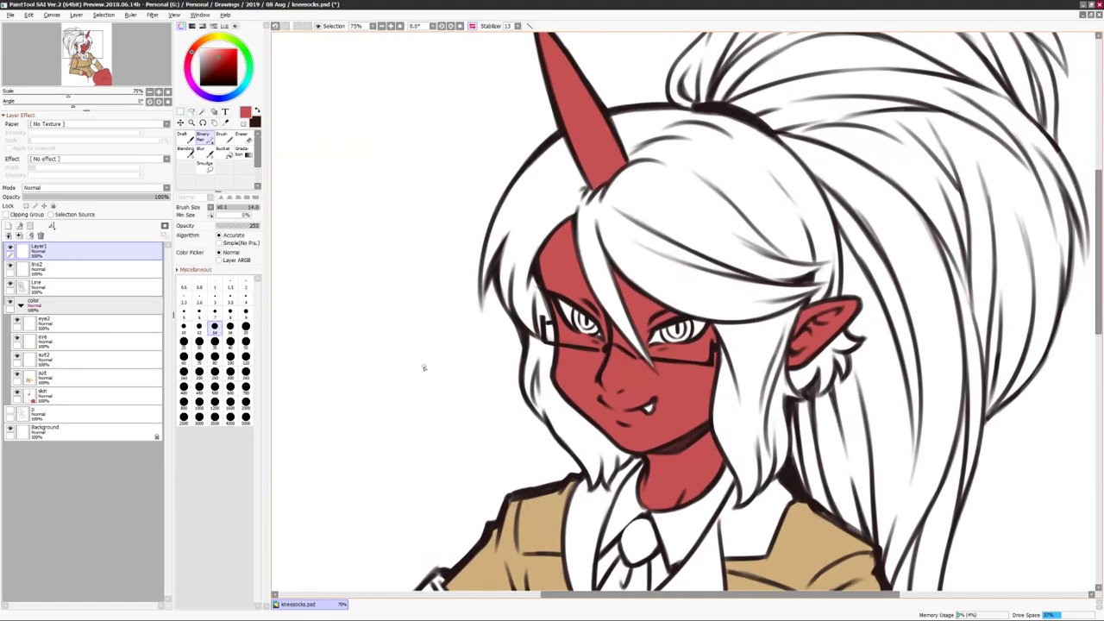
Colour both irises bright yellow on the eye layer.
alt+click(732, 337)
scroll(731, 336, up, 2)
drag(651, 324, 646, 326)
drag(480, 331, 493, 321)
scroll(517, 328, down, 1)
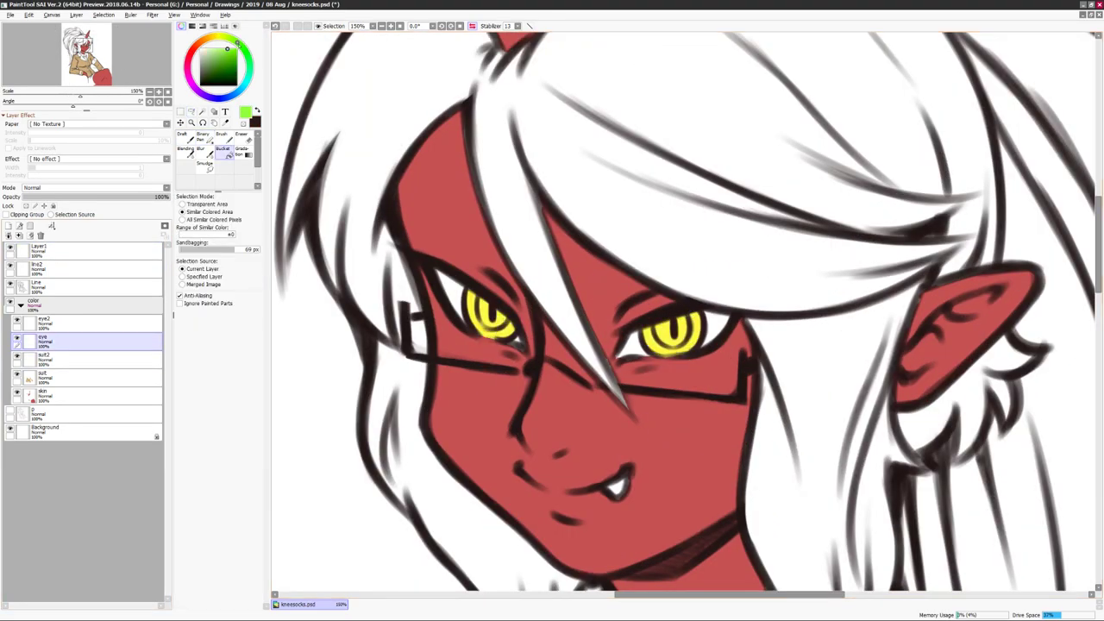
Paint bright green inside the yellow irises on the eye2 layer with the Binary Pen at size 14.
click(43, 321)
click(216, 69)
scroll(673, 337, up, 1)
drag(664, 332, 681, 339)
scroll(490, 302, down, 4)
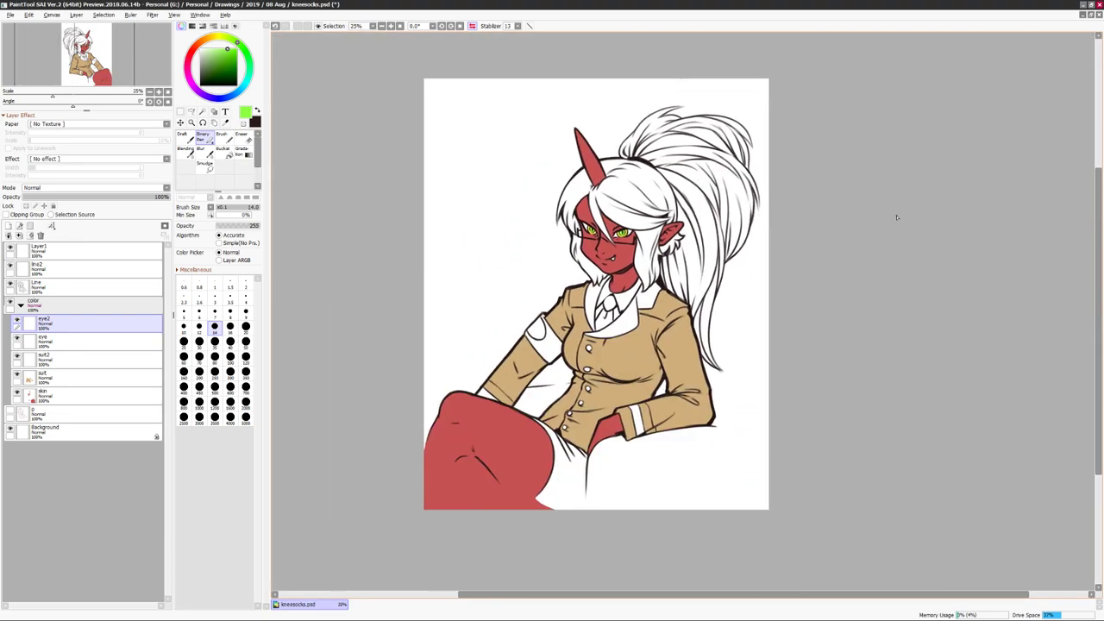
Fill the collar, lapels, armband and cuff bands with brown on suit2, using areas selected from the Line layer.
key(h)
scroll(832, 257, up, 1)
click(201, 111)
click(43, 286)
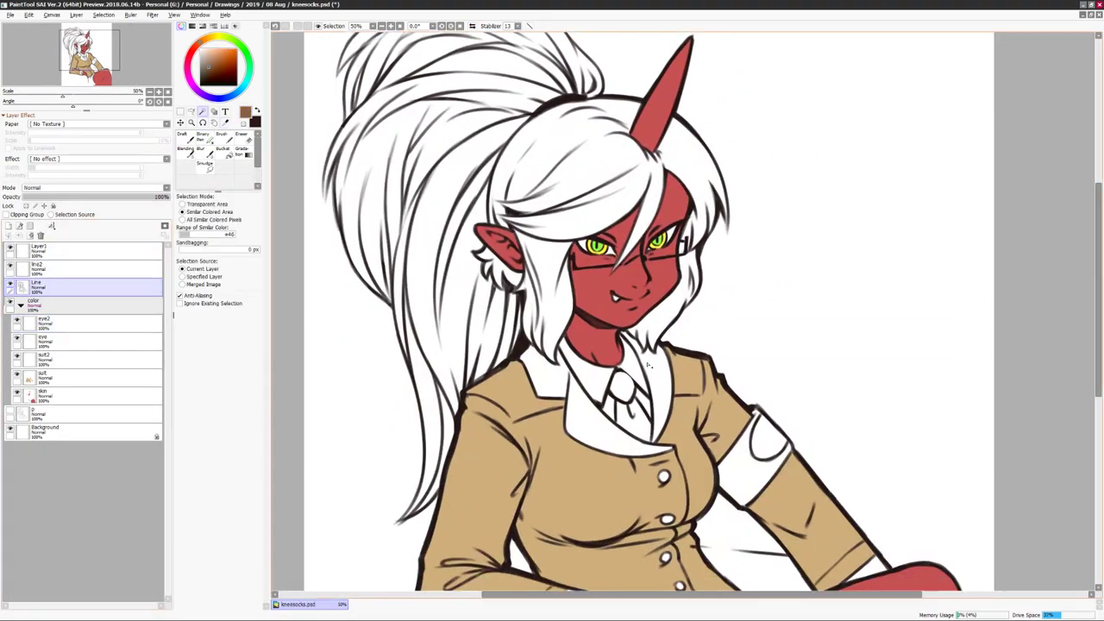
scroll(604, 345, down, 1)
click(509, 401)
click(43, 358)
key(ctrl+d)
scroll(604, 345, up, 1)
click(201, 135)
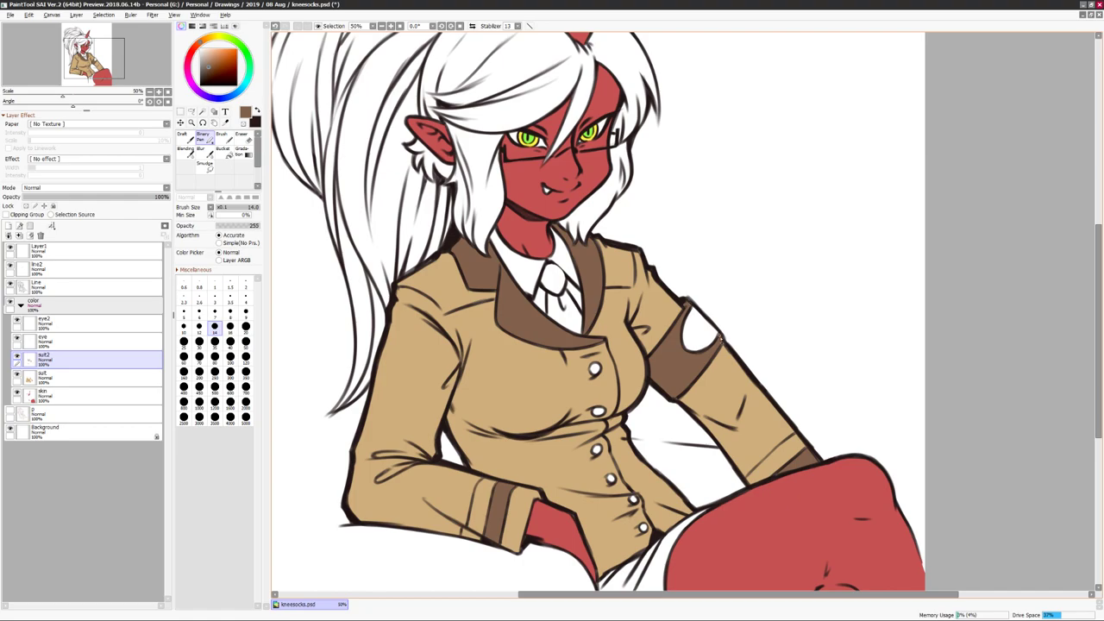
scroll(525, 304, down, 2)
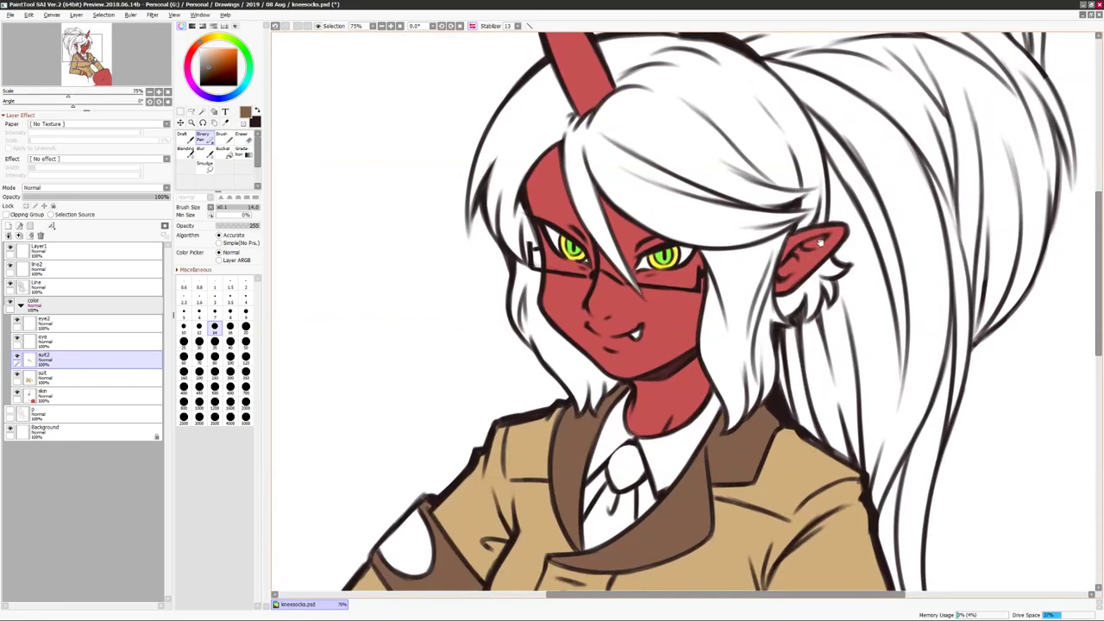
Ready the Draft pen at size 12 in the dark line colour on Layer1, close in on the face.
click(38, 250)
key(n)
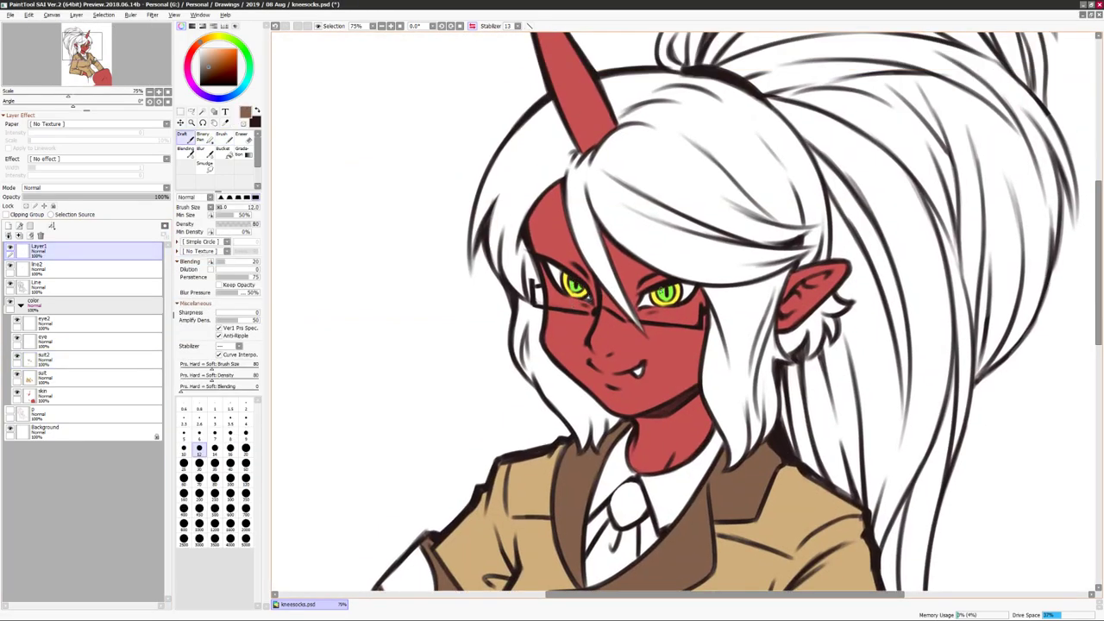
scroll(676, 287, up, 1)
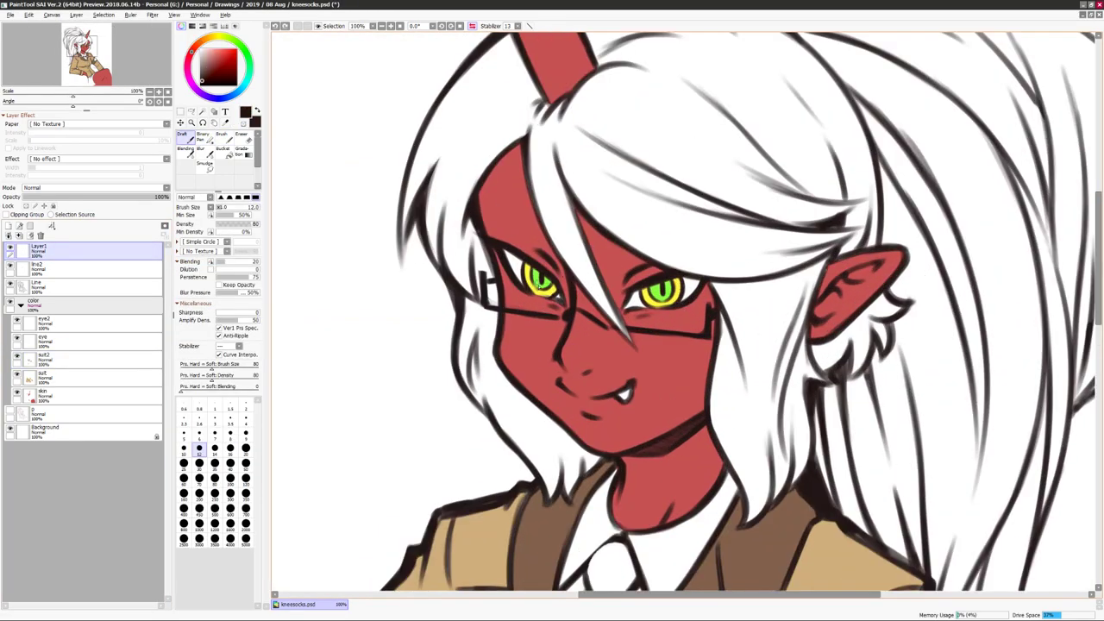
scroll(677, 281, up, 1)
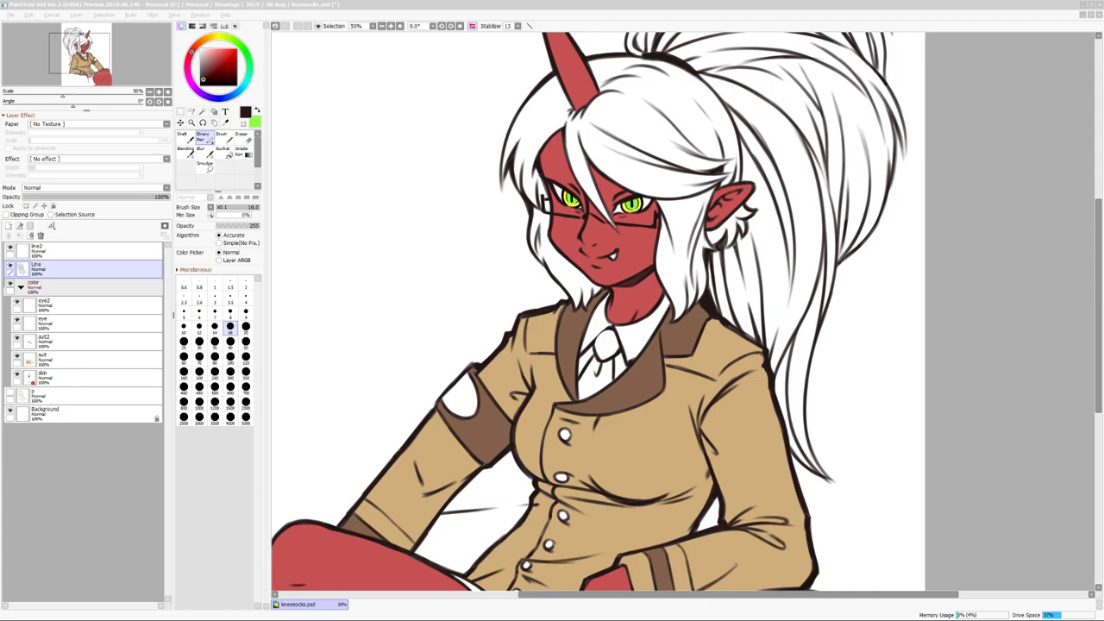
Create a layer named tie above suit2 and colour the necktie dark red with the Binary Pen at size 16.
key(ctrl+shift+n)
key(Return)
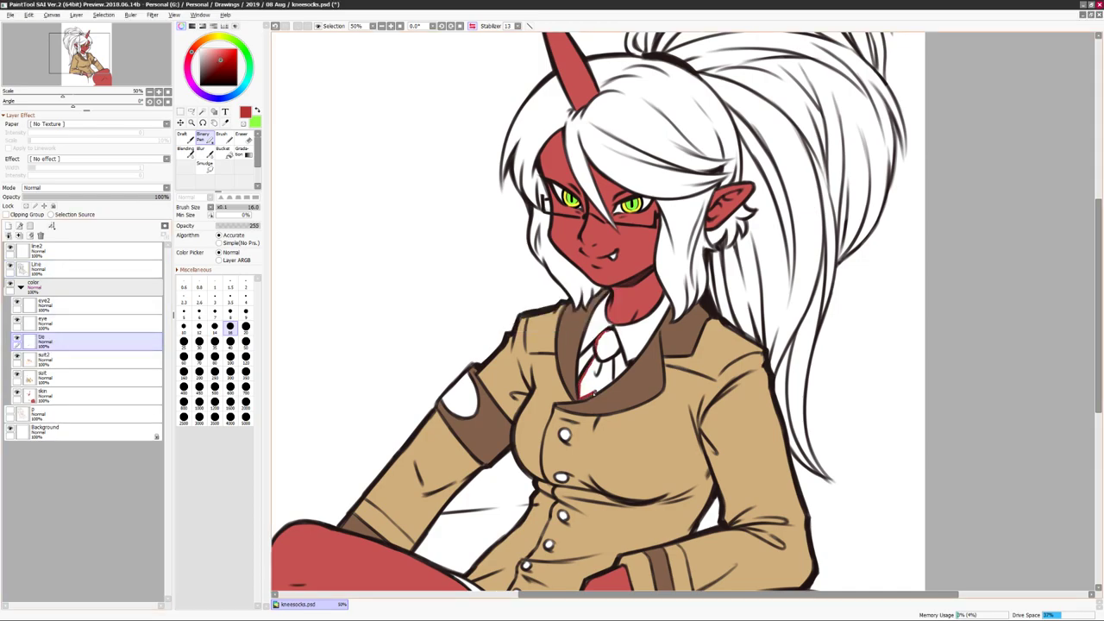
key(minus)
Shift the skin layer to a pinker red with a Hue/Saturation adjustment.
key(ctrl+u)
drag(990, 269, 965, 274)
key(Return)
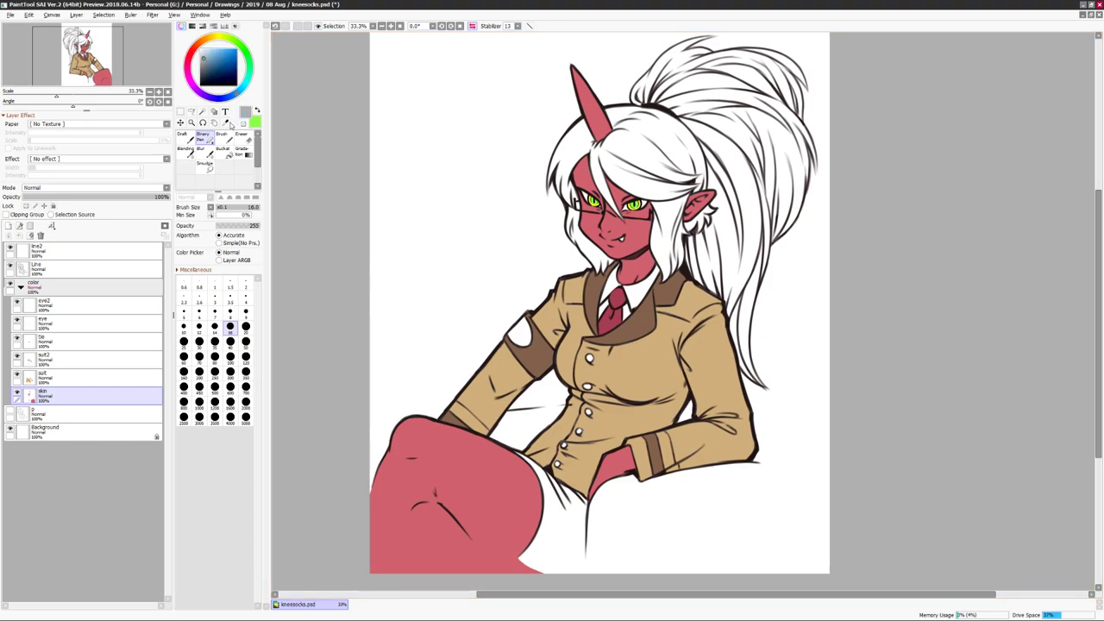
Fill the shirt on the shirt layer and turn it pale blue using Hue +12, Saturation +100 and Luminance +67.
key(plus)
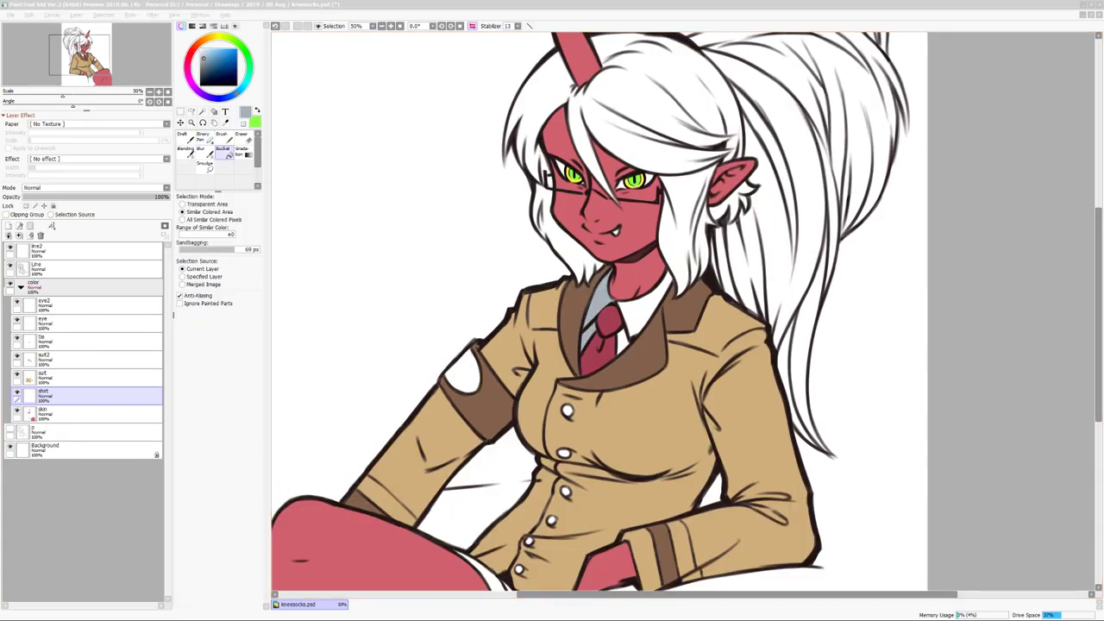
key(h)
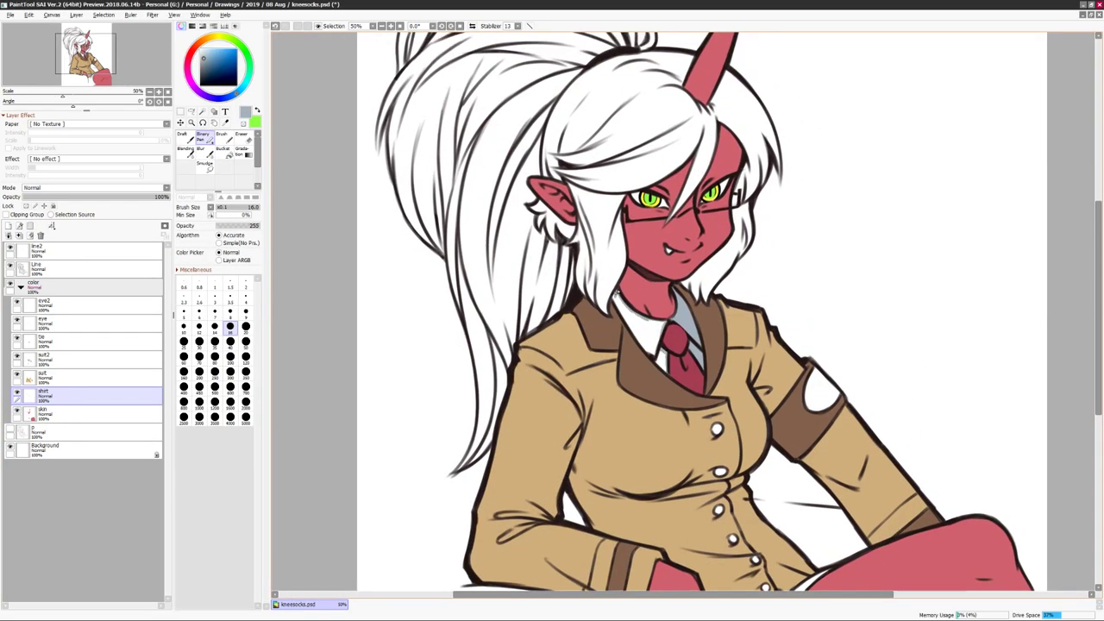
key(minus)
key(ctrl+u)
drag(992, 283, 986, 284)
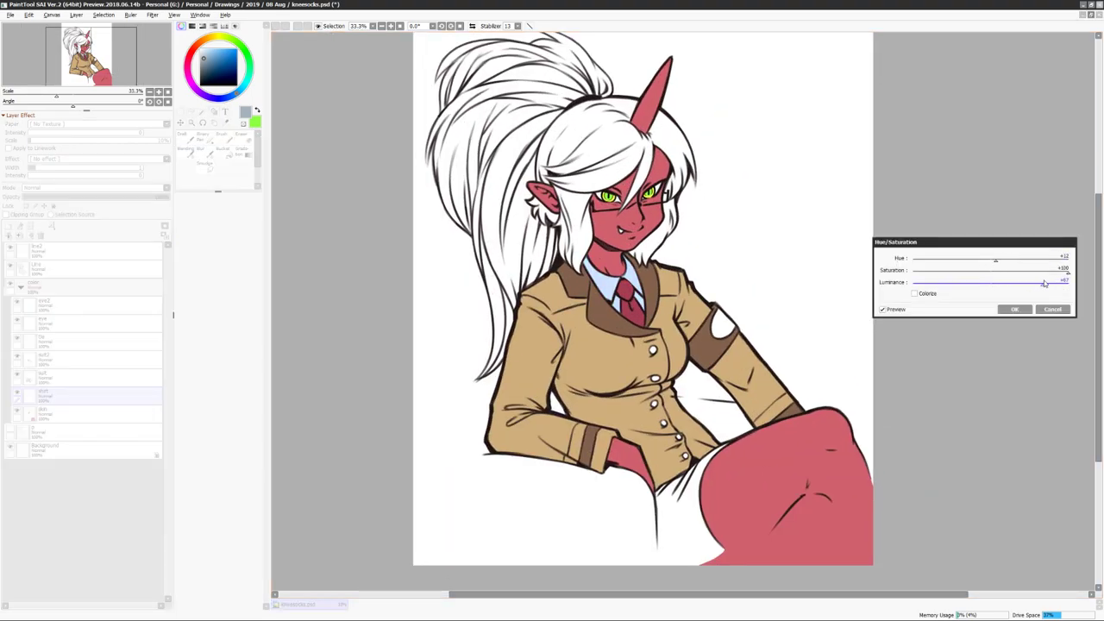
key(Return)
key(h)
Add a Miscs layer below shirt and colour the armband emblem yellow, adjusting it with Hue -49 and Luminance +26.
key(ctrl+shift+n)
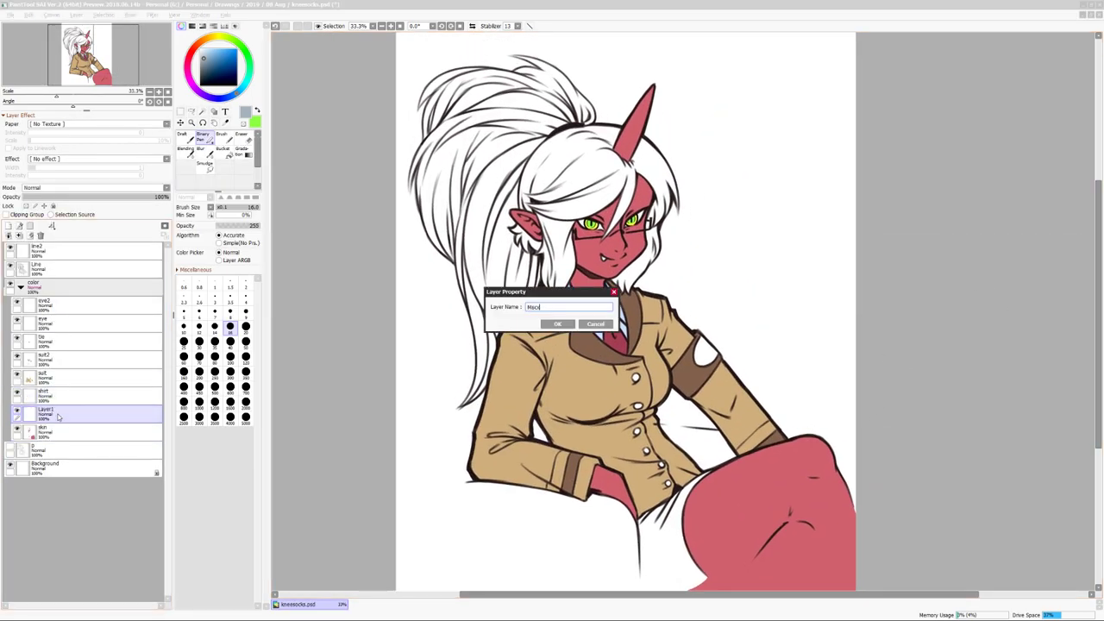
key(Return)
key(plus)
key(ctrl+u)
drag(992, 262, 1001, 262)
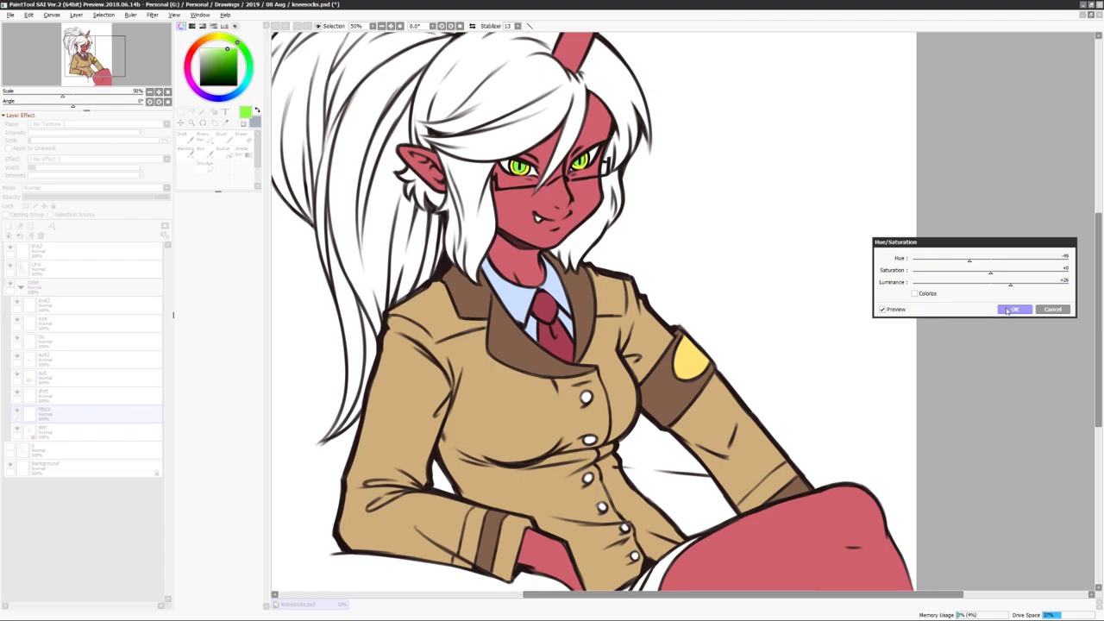
key(Return)
key(minus)
key(h)
key(ctrl+u)
key(Return)
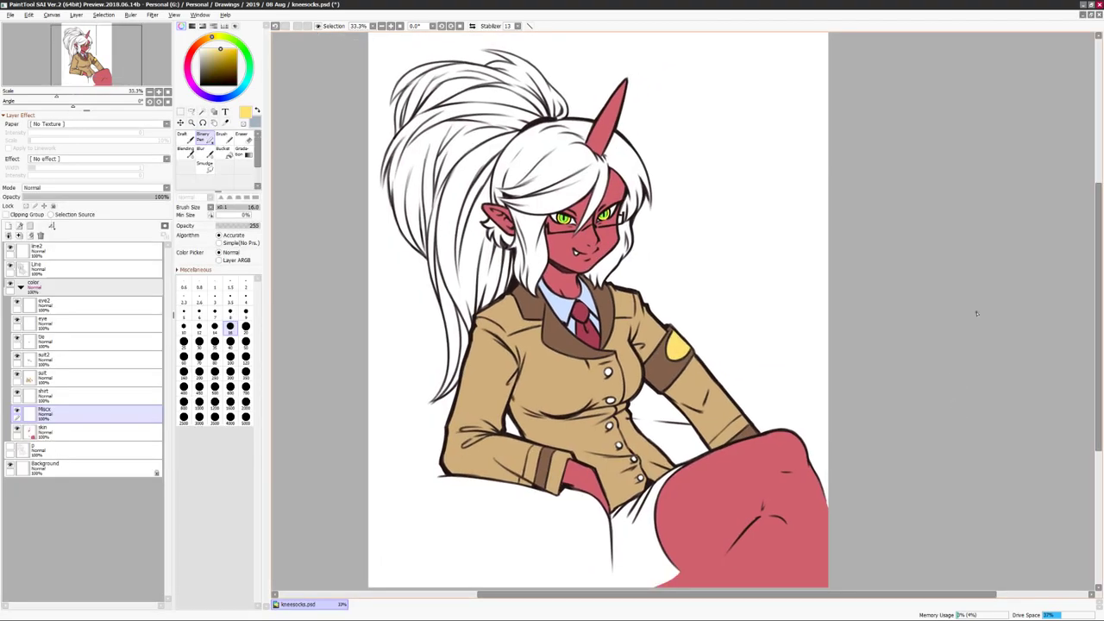
Outline and fill the skirt on suit2 with the armband's brown, using the Binary Pen.
scroll(975, 327, down, 2)
alt+click(700, 315)
ctrl+alt+click(701, 314)
key(plus)
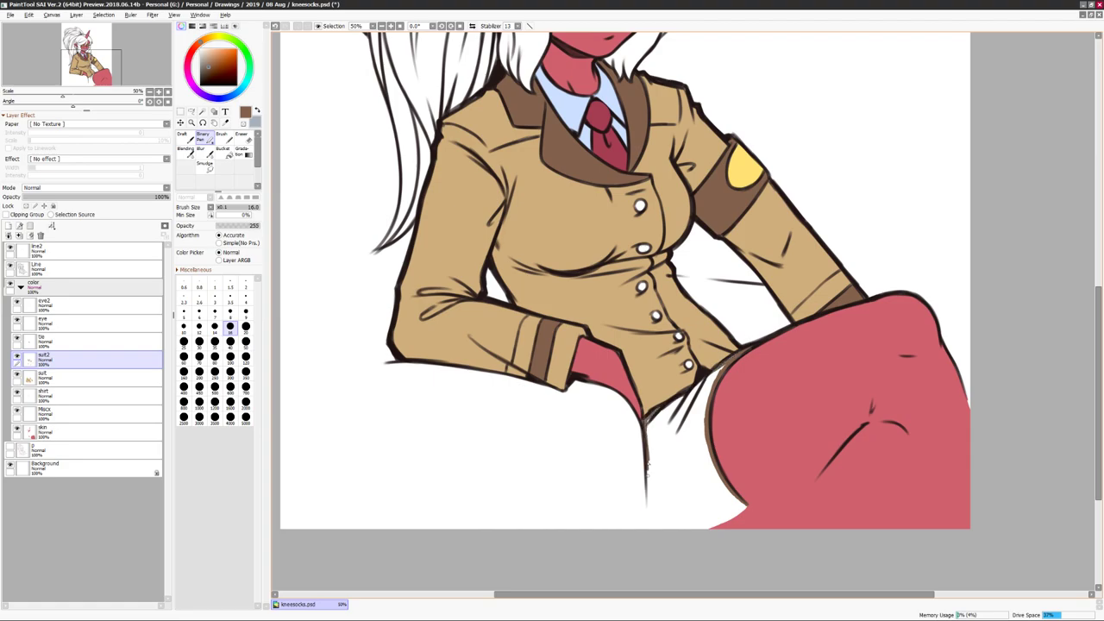
key(h)
key(minus)
key(h)
key(plus)
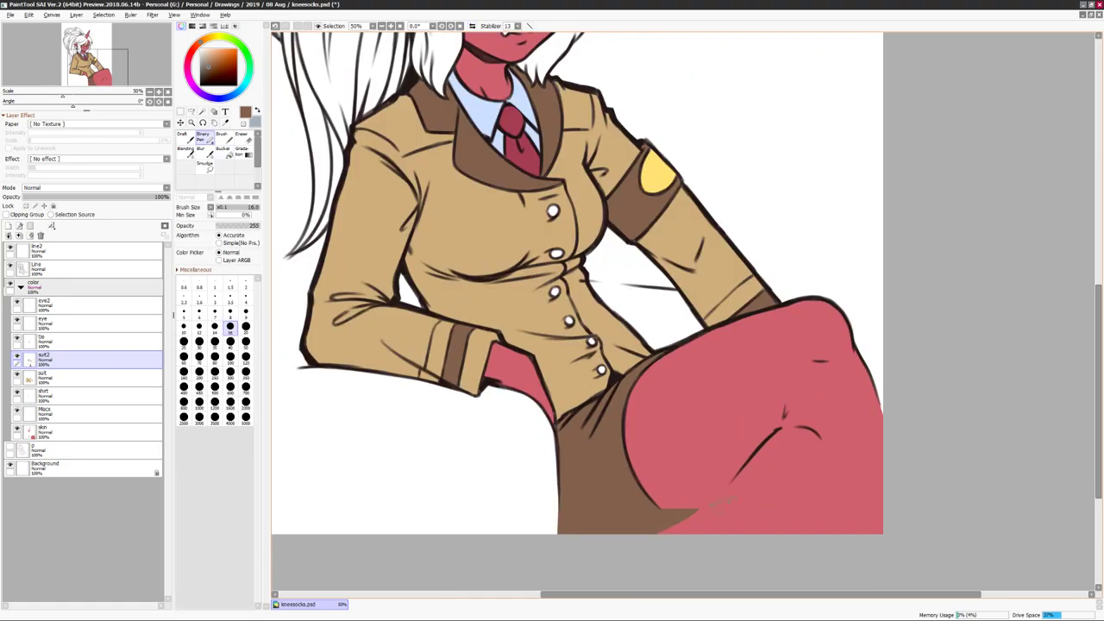
Clean up the brown skirt's lower hem where it meets the thigh.
key(h)
alt+click(589, 505)
key(h)
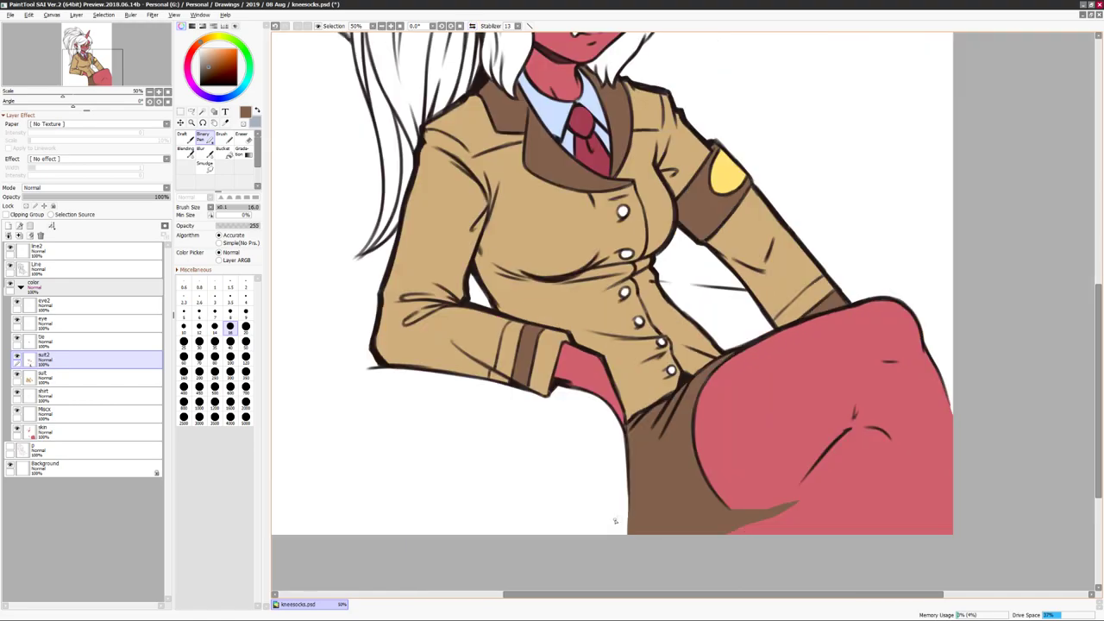
key(minus)
key(minus)
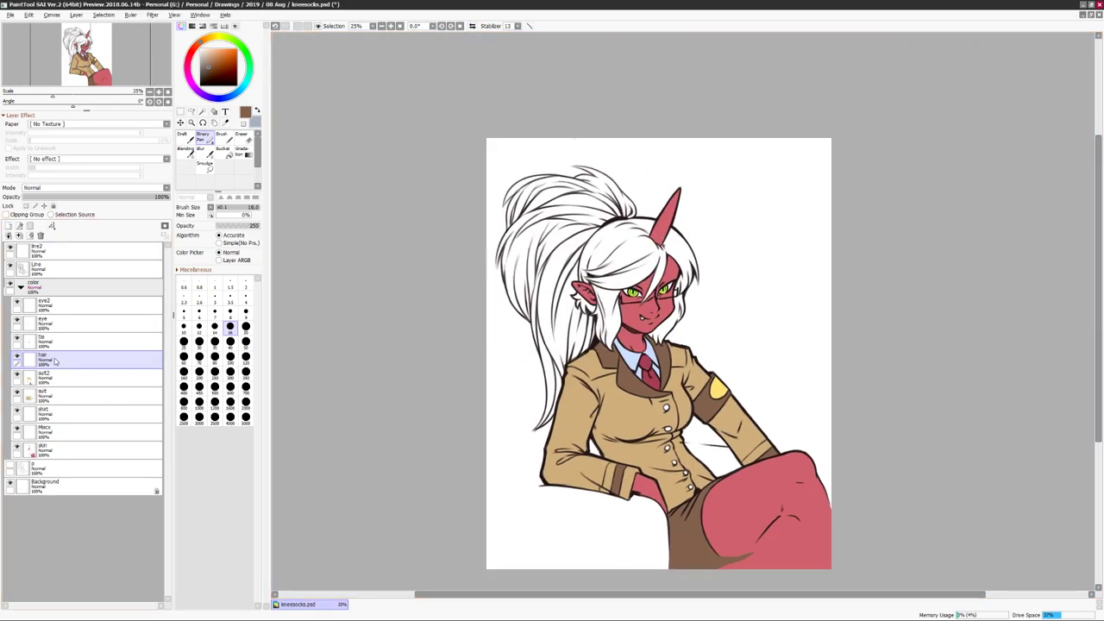
Place the hair layer first in the color folder and select the uncoloured hair and background area from the Line layer.
key(plus)
drag(43, 358, 39, 302)
click(39, 269)
key(w)
click(733, 276)
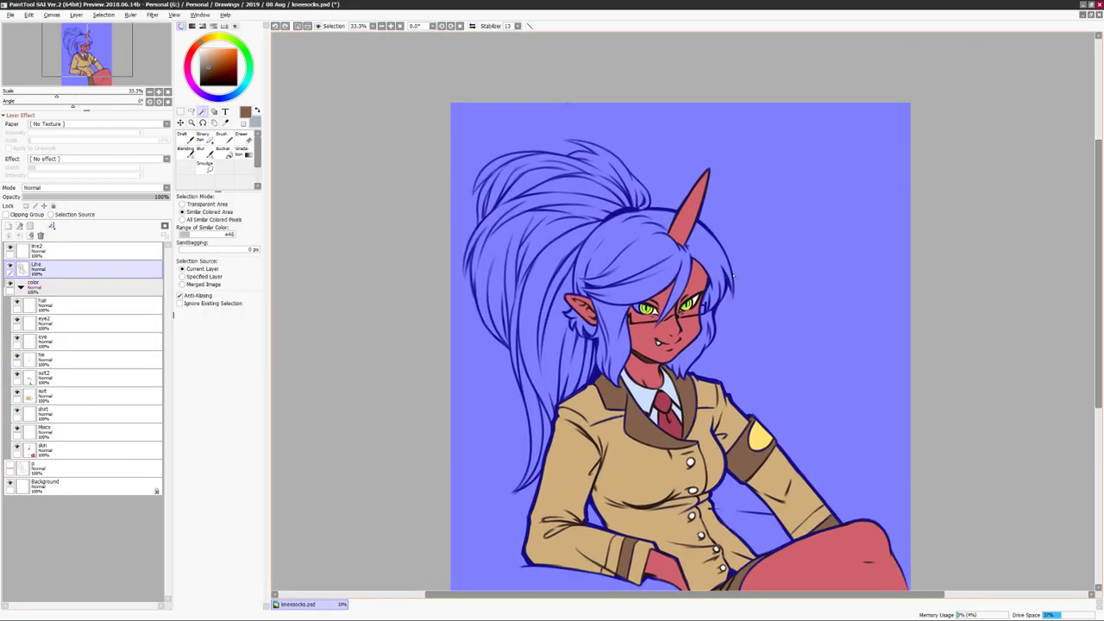
Paint the ponytail's outer edge and the hair along the shoulder pink on the hair layer with the Binary Pen at size 35.
key(n)
key(plus)
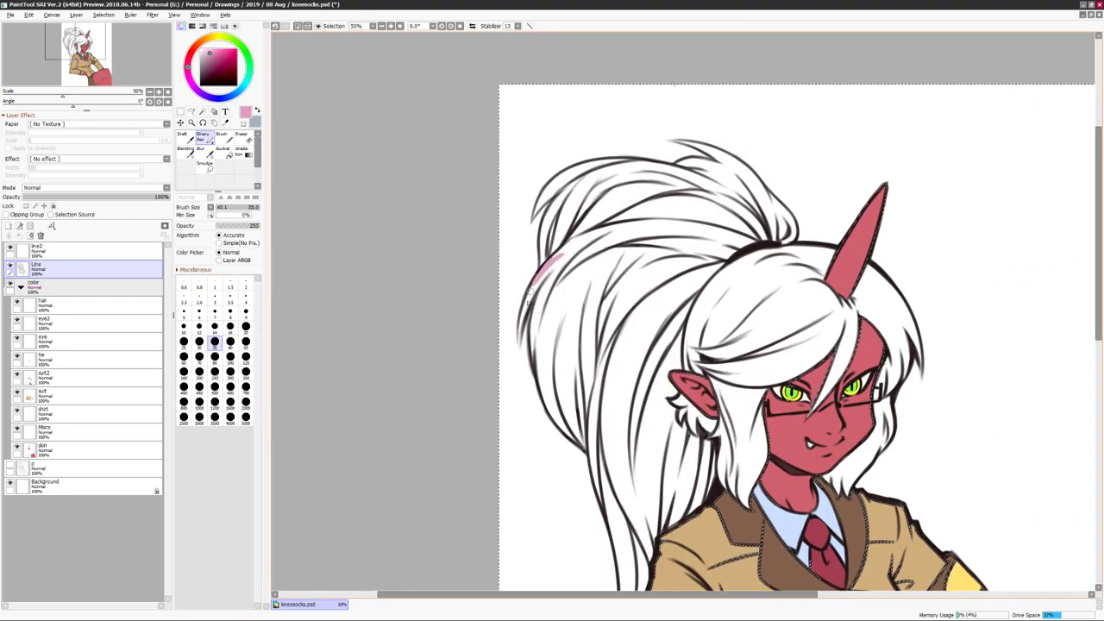
click(39, 304)
drag(531, 259, 560, 422)
mouse_move(607, 515)
mouse_down()
mouse_move(619, 320)
mouse_move(643, 483)
mouse_up()
mouse_move(656, 328)
mouse_down()
mouse_move(733, 319)
mouse_move(628, 445)
mouse_up()
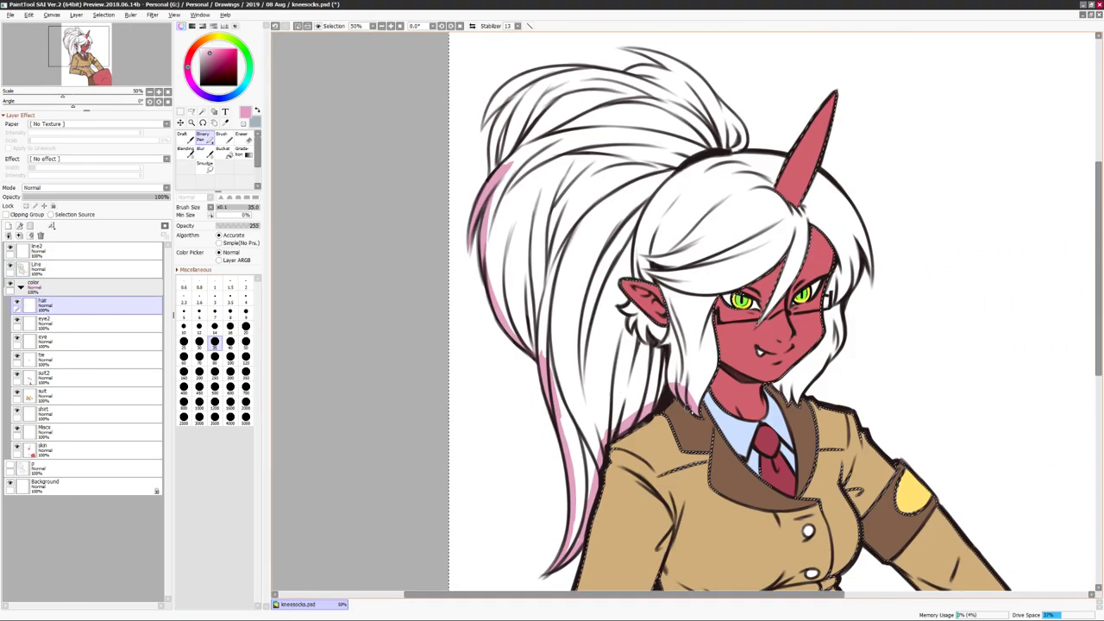
Paint pink inside the edges of the bangs, the crown around the horn and the locks framing the face.
drag(771, 229, 709, 297)
drag(806, 211, 819, 306)
drag(776, 172, 824, 233)
mouse_move(832, 241)
mouse_down()
mouse_move(793, 261)
mouse_move(806, 332)
mouse_up()
key(bracketleft)
key(bracketleft)
key(bracketleft)
key(bracketleft)
key(bracketleft)
key(bracketleft)
key(bracketleft)
key(bracketleft)
key(bracketleft)
drag(776, 294, 789, 412)
drag(804, 364, 762, 399)
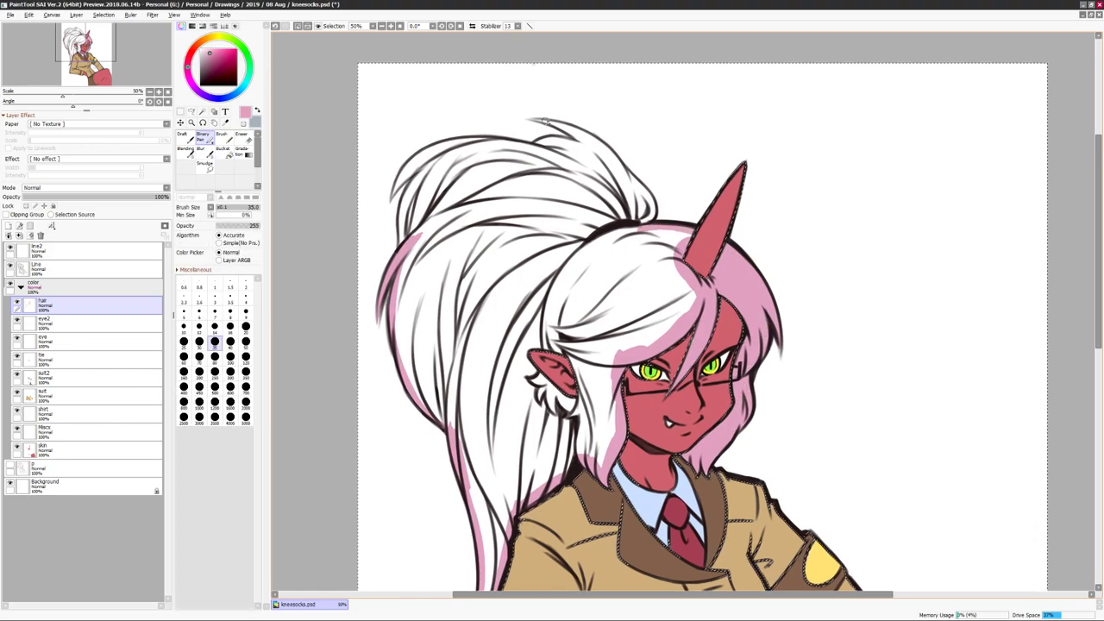
Outline the upper ponytail in pink and bucket-fill the remaining enclosed hair with the same pink.
key(h)
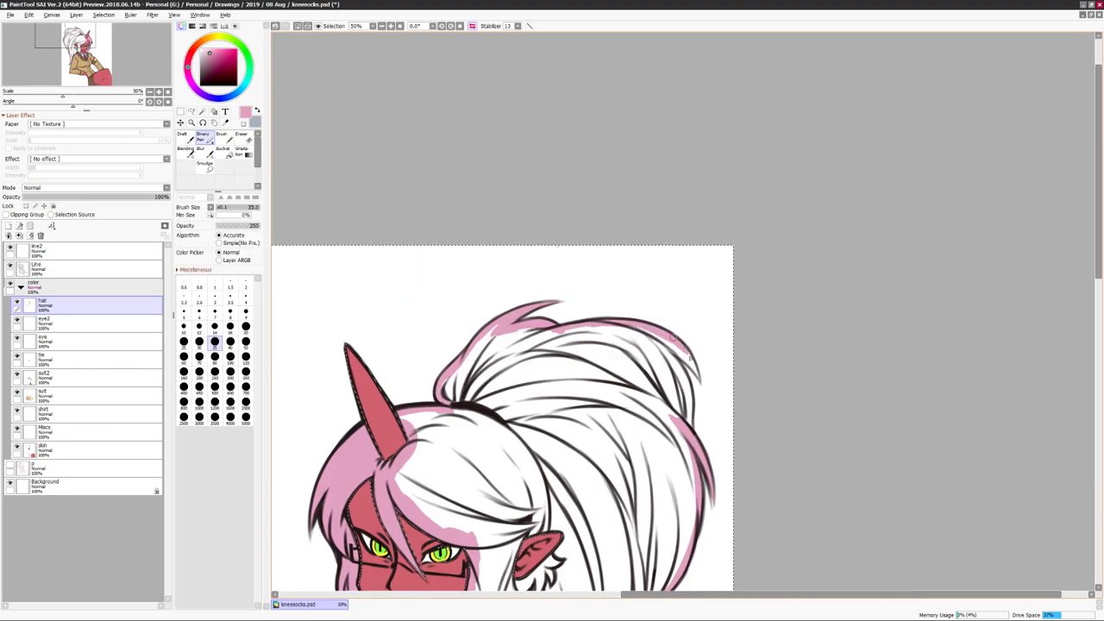
key(b)
click(727, 377)
key(h)
scroll(727, 377, down, 2)
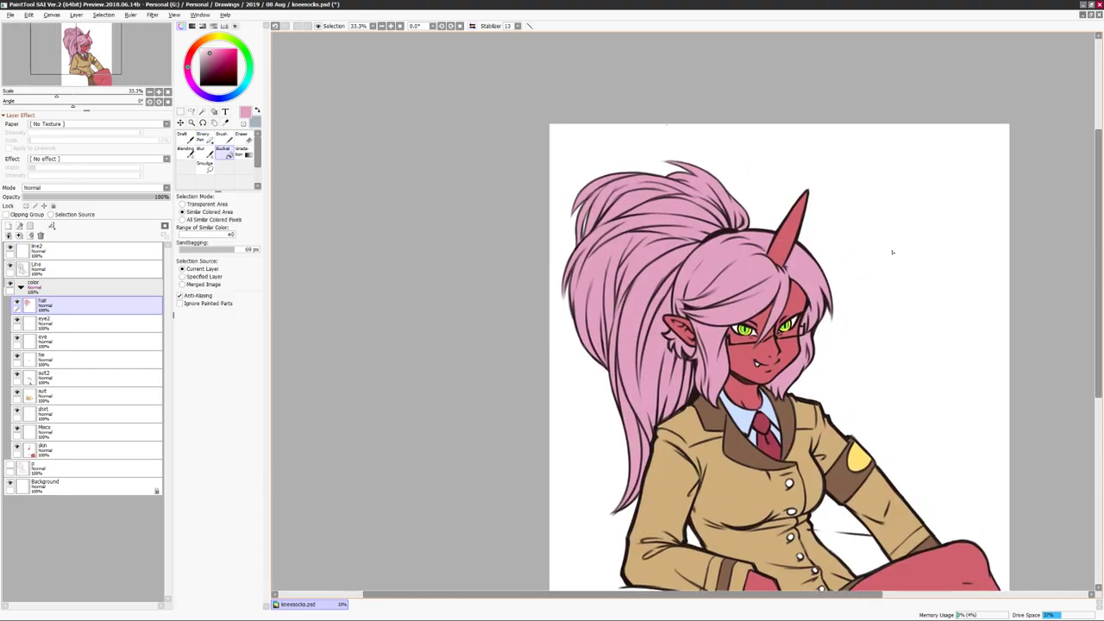
Paint both eyebrows in the hair's pink on the hair layer with the Brush at size 7.
scroll(676, 360, up, 3)
key(b)
key(h)
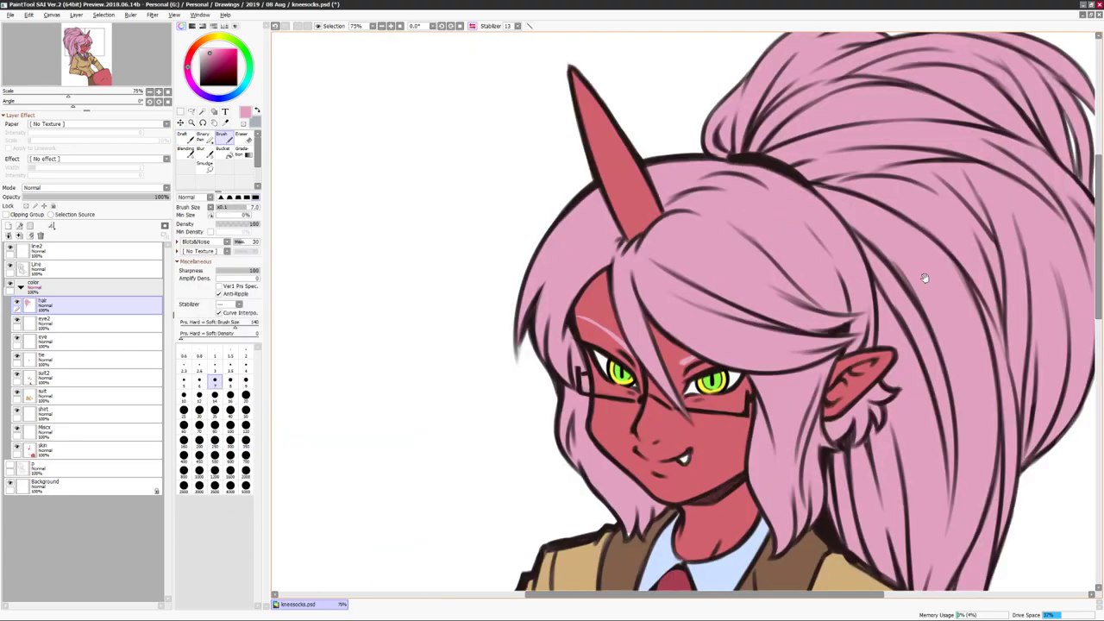
drag(607, 358, 586, 362)
scroll(612, 346, down, 1)
scroll(611, 345, down, 1)
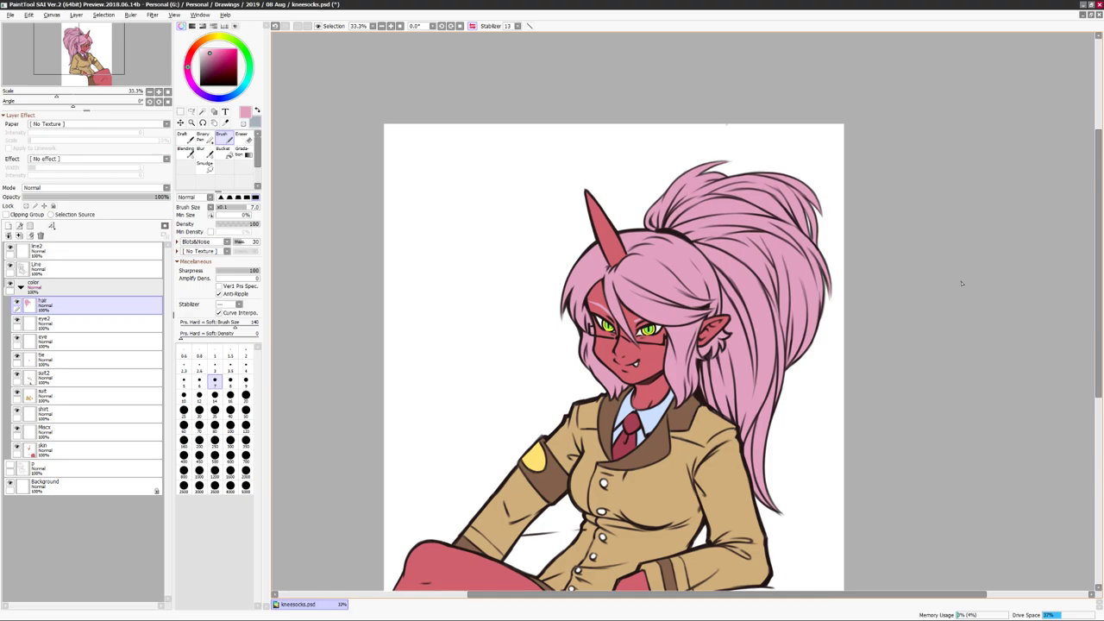
Turn the pink hair layer near-white with a cool tint by shifting its hue and raising its luminance.
key(ctrl+u)
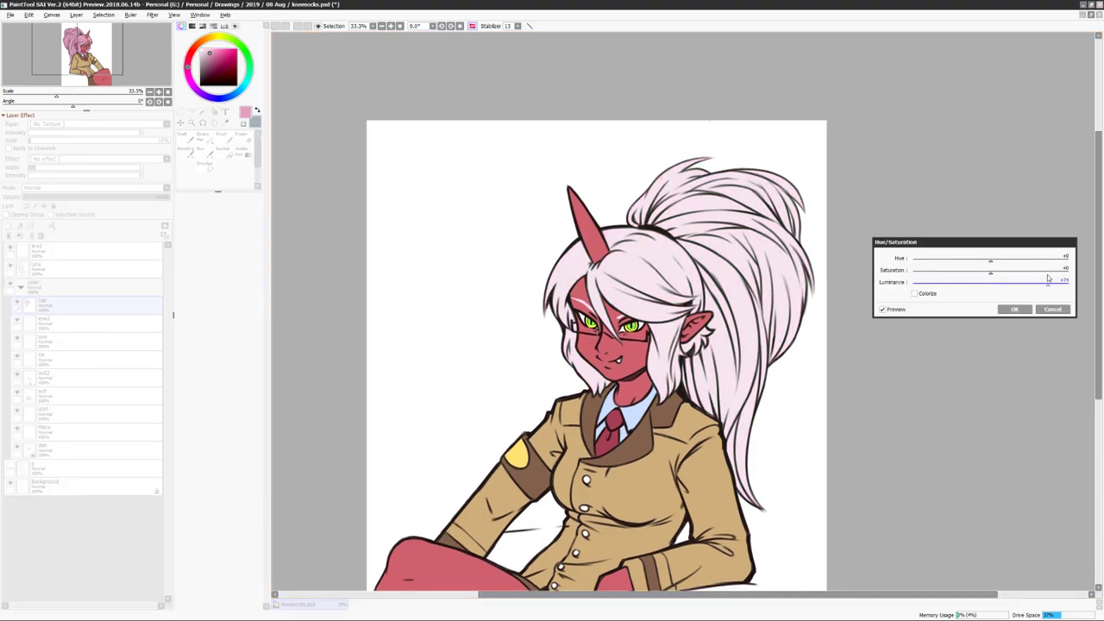
drag(990, 258, 943, 259)
drag(1000, 283, 1060, 283)
key(Return)
key(h)
scroll(603, 344, down, 1)
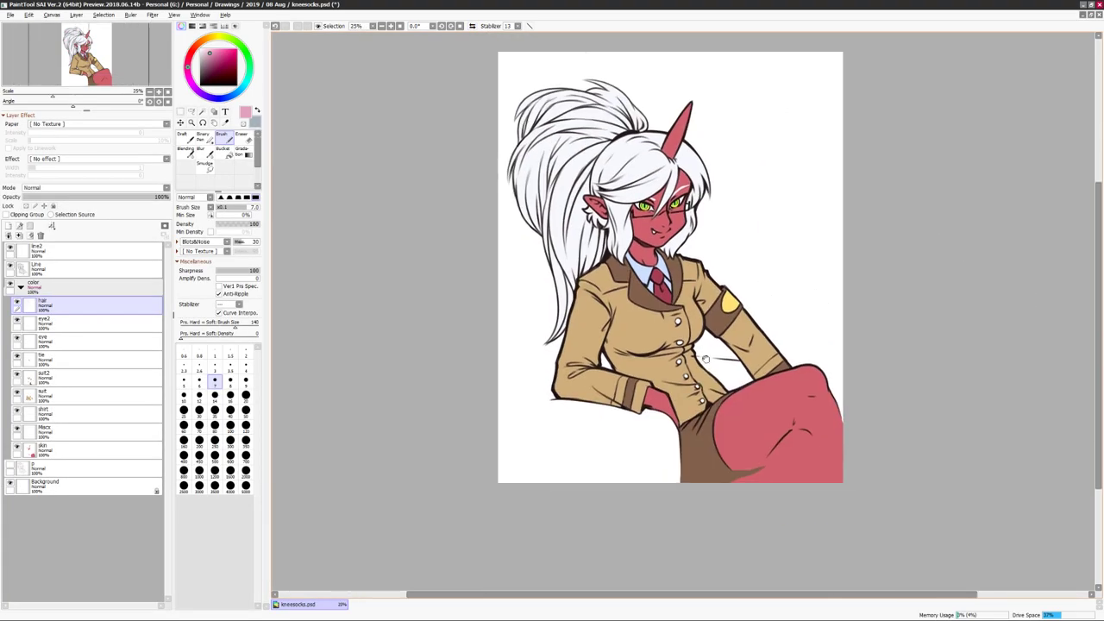
Fill a new layer beneath the color folder with the skin's red as a background.
click(39, 466)
click(223, 151)
click(465, 173)
scroll(604, 345, up, 1)
Paint the whites of both eyes with the Binary Pen at size 14.
click(43, 431)
click(203, 136)
scroll(630, 276, up, 3)
click(39, 306)
key(h)
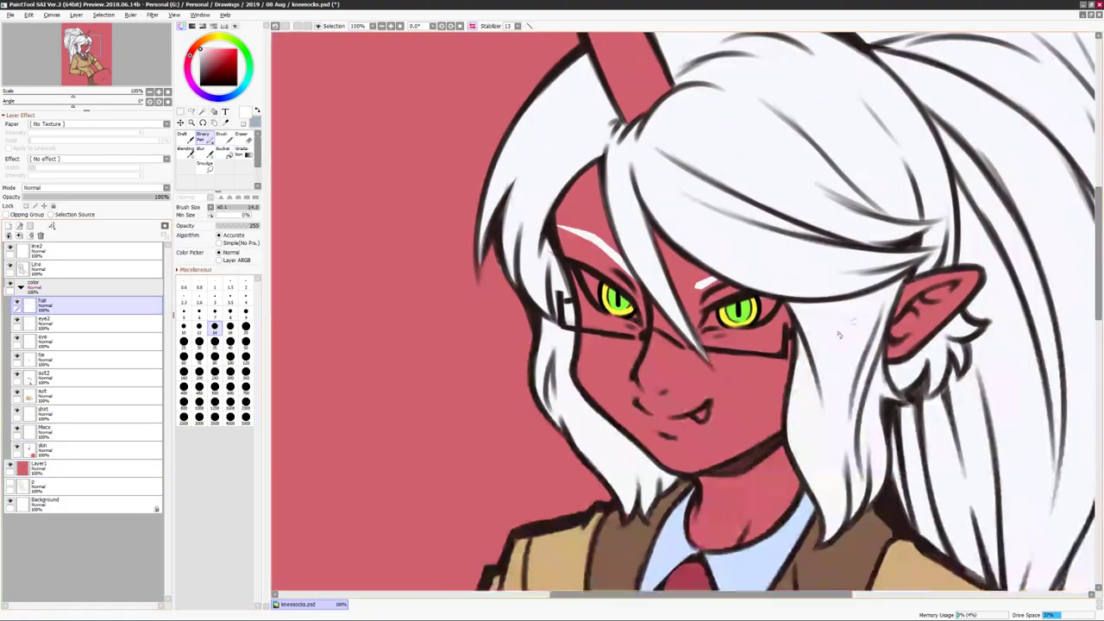
Fill the fang in the mouth with white on the Miscs layer.
scroll(582, 269, down, 2)
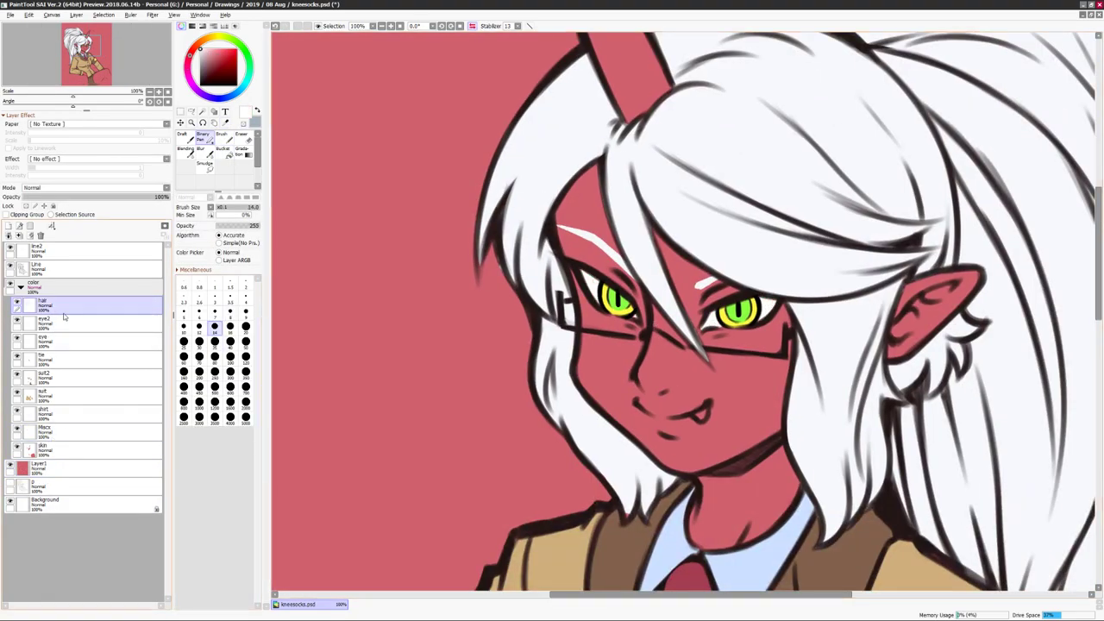
scroll(690, 285, up, 2)
key(l)
key(ctrl+d)
key(b)
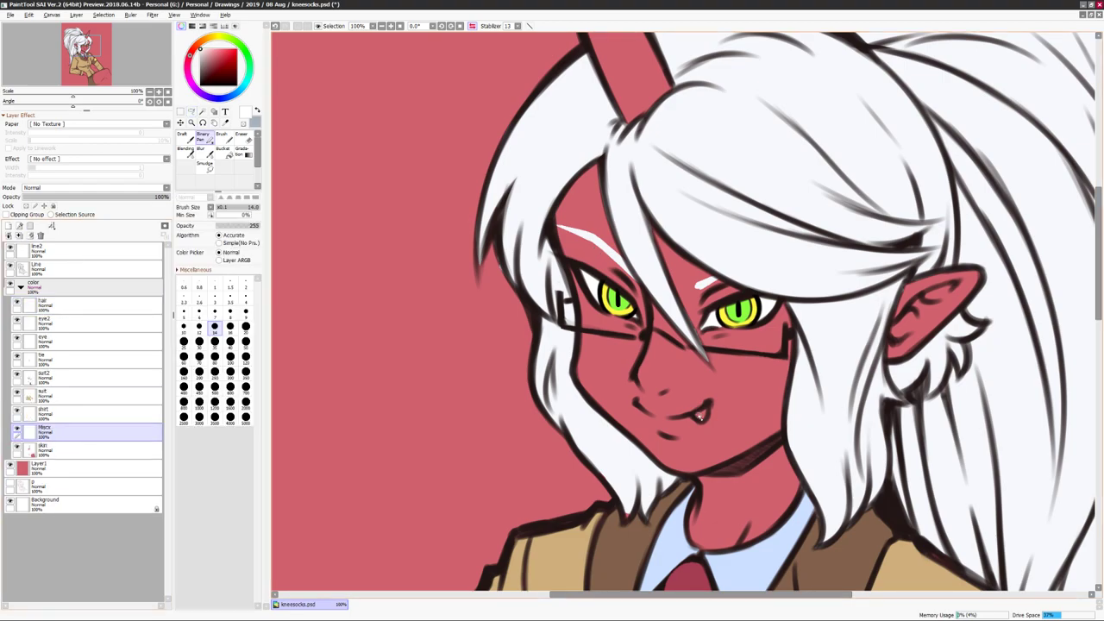
drag(697, 363, 656, 391)
drag(652, 315, 666, 307)
Touch up the hair beside the glasses on the hair layer with the Brush at size 7 in transparent colour.
key(h)
key(h)
drag(501, 300, 536, 293)
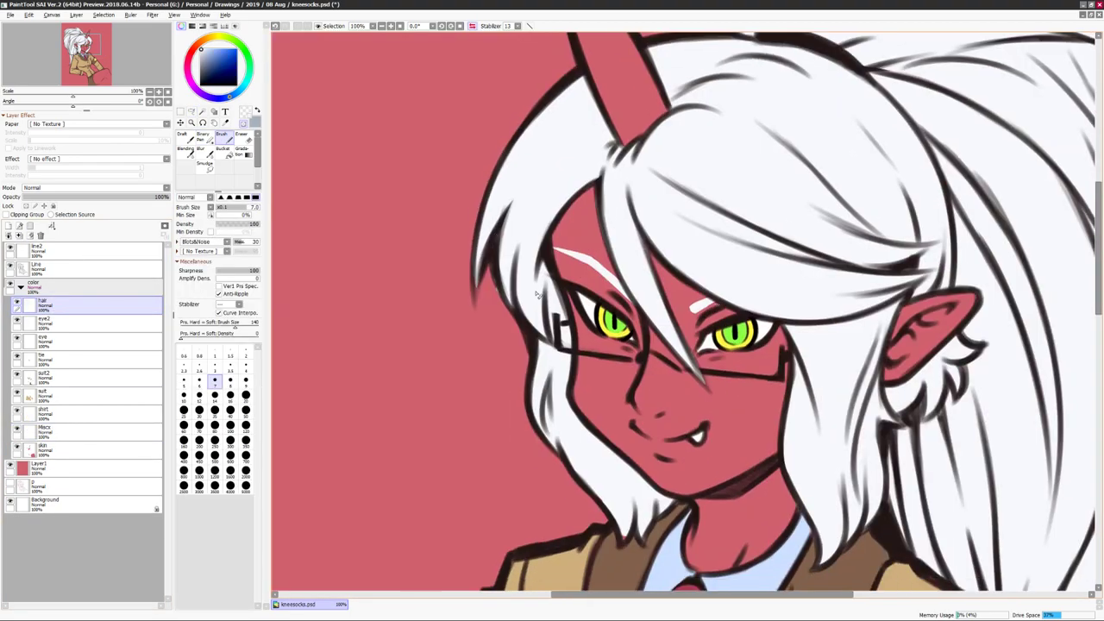
Select the jacket buttons and colour them the emblem's yellow on the Miscs layer.
scroll(618, 485, down, 2)
drag(619, 486, 639, 337)
scroll(657, 257, up, 2)
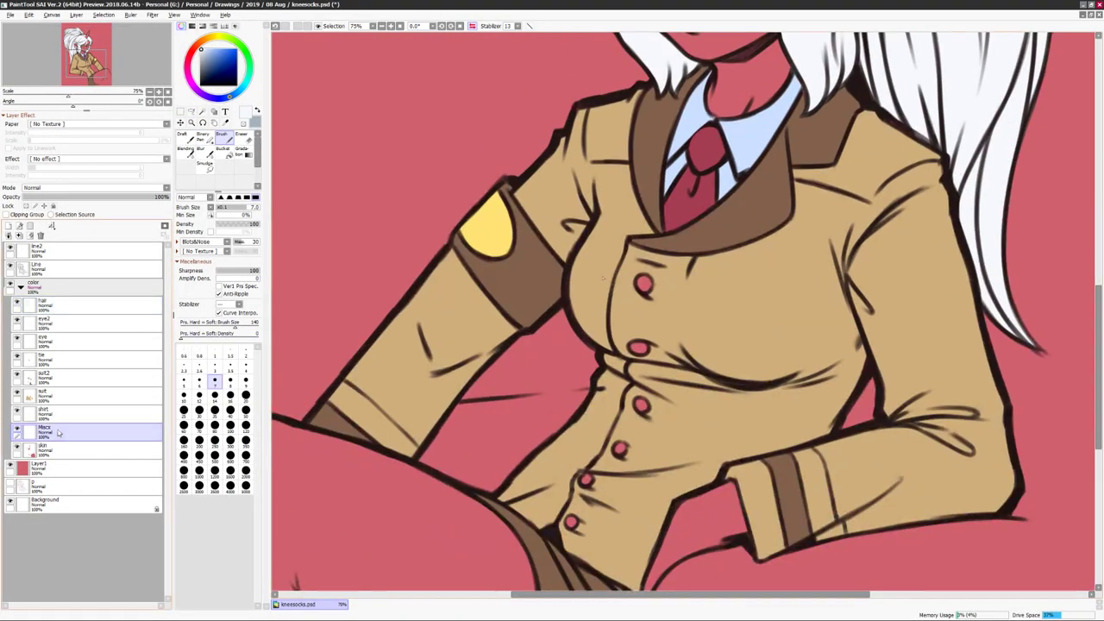
key(w)
click(643, 286)
Apply a Hue/Saturation adjustment to the red background layer.
click(86, 468)
scroll(655, 311, down, 2)
key(ctrl+u)
drag(990, 259, 978, 299)
click(1014, 308)
Add a layer above the red background and draw a vertical gradient fading from red at the base to near-white.
key(ctrl+shift+n)
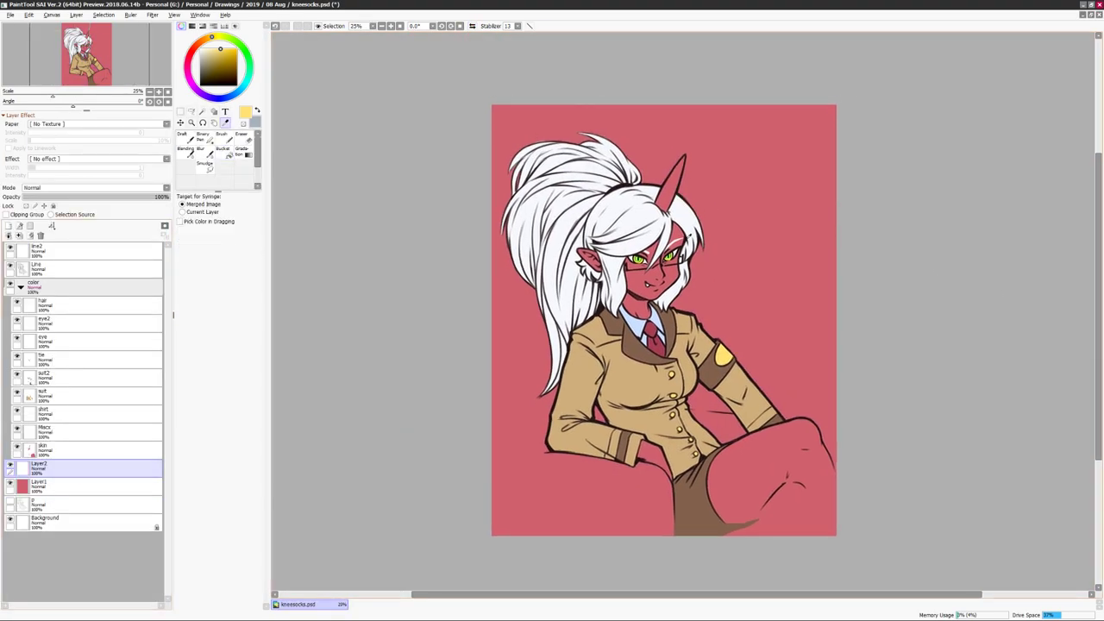
click(248, 153)
alt+click(764, 468)
drag(712, 455, 724, 130)
key(h)
Touch up the skirt's hem under the thigh with brown, using the Brush.
scroll(723, 130, up, 1)
key(b)
alt+click(554, 489)
drag(555, 489, 585, 500)
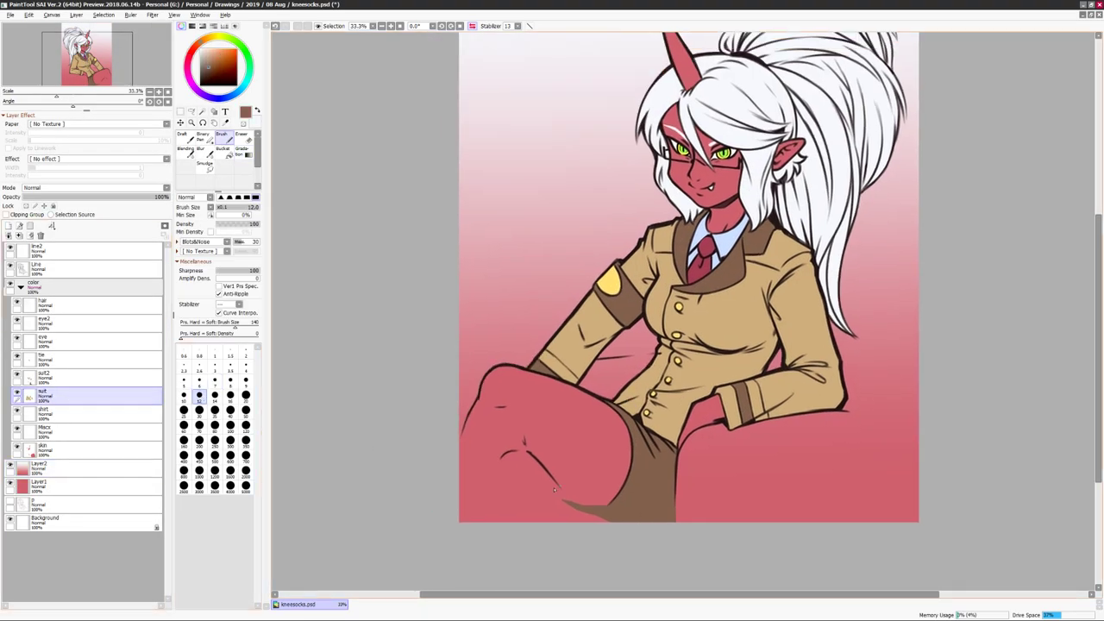
key(h)
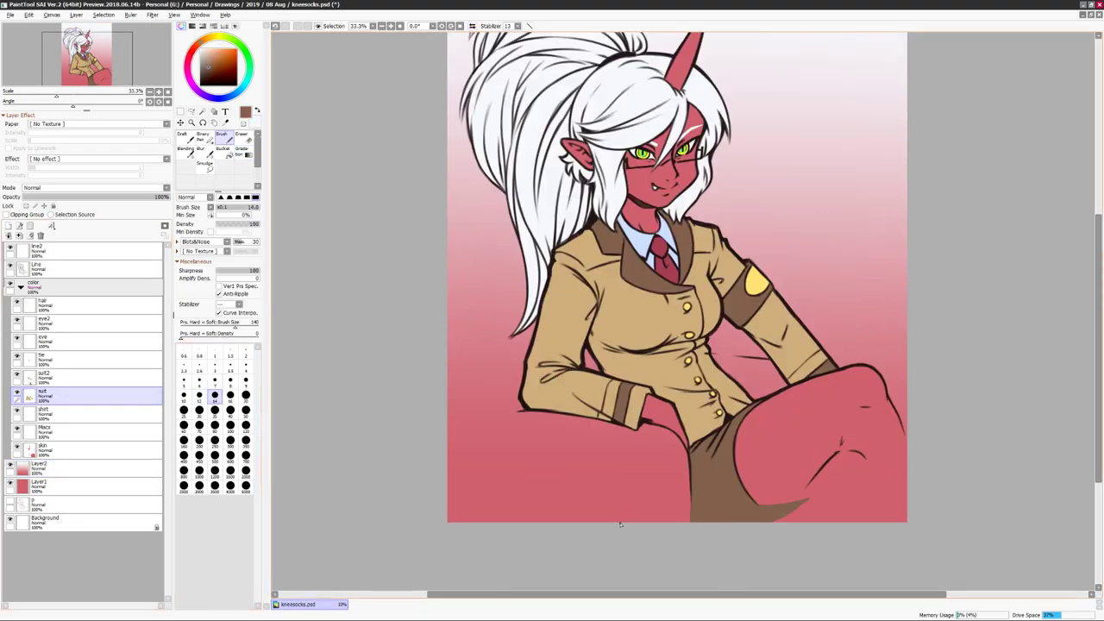
Add a new layer above hair in the color folder and name it dark.
scroll(912, 316, down, 2)
key(ctrl+shift+n)
double_click(61, 304)
text(dark)
key(Return)
Rename the gradient layer bg2 and the red background layer bg, and make the dark layer active.
double_click(60, 485)
text(bg2)
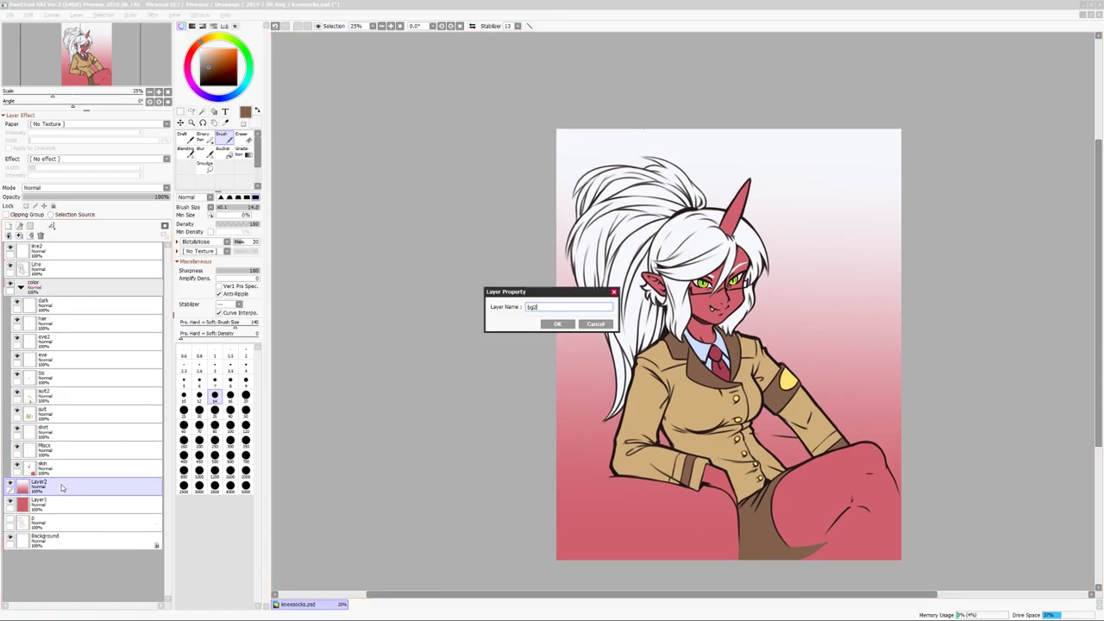
key(Return)
double_click(71, 505)
text(bg)
key(Return)
click(64, 299)
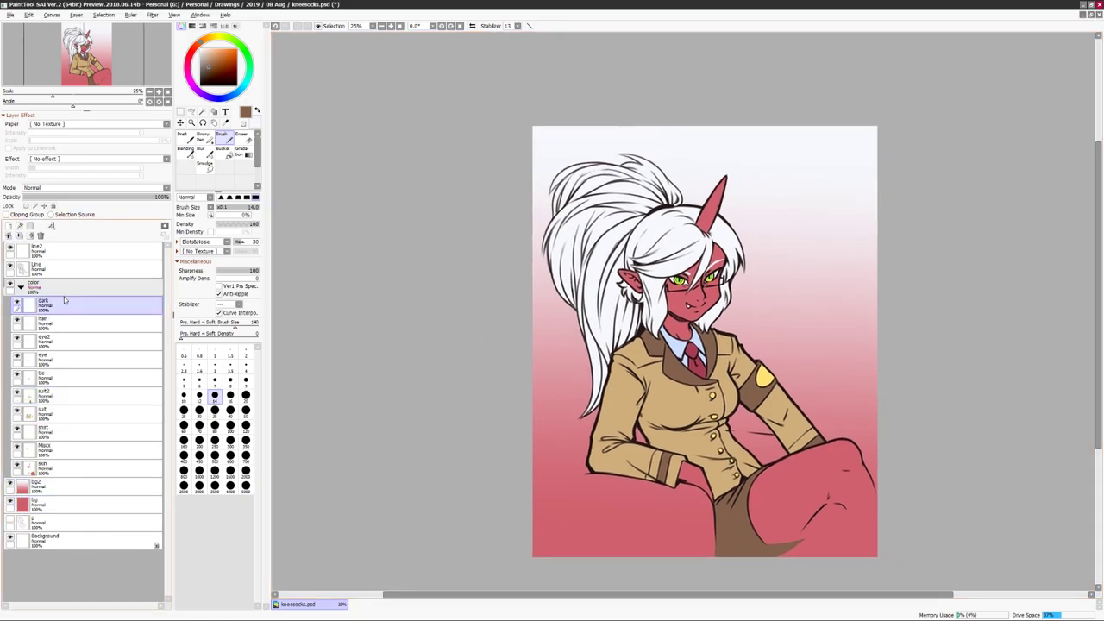
click(52, 467)
click(192, 111)
click(104, 15)
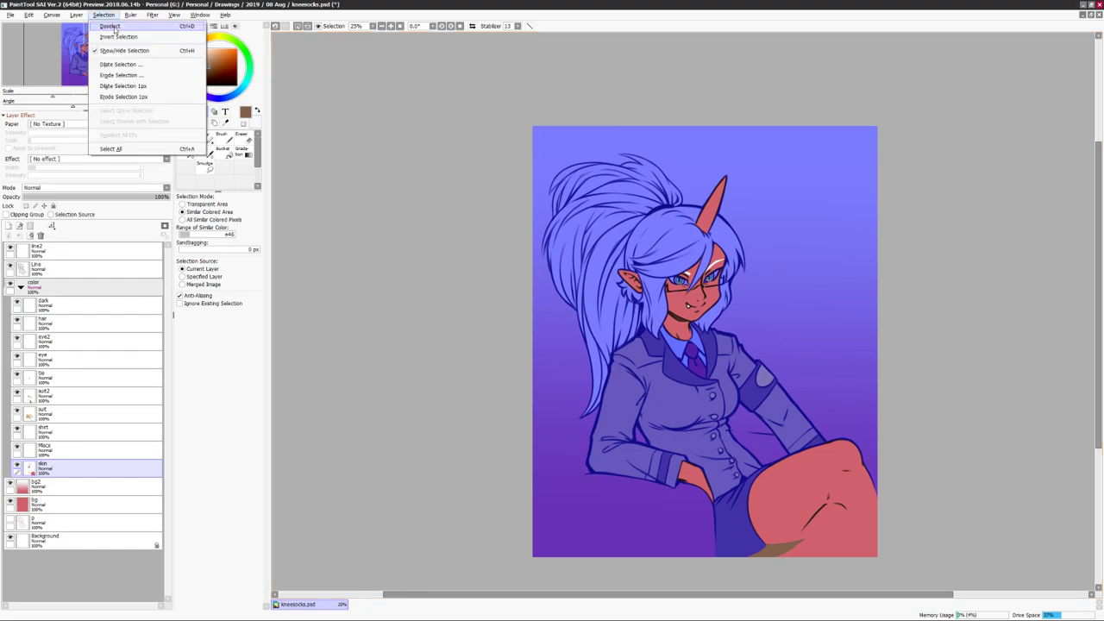
scroll(847, 326, up, 1)
key(w)
key(ctrl+d)
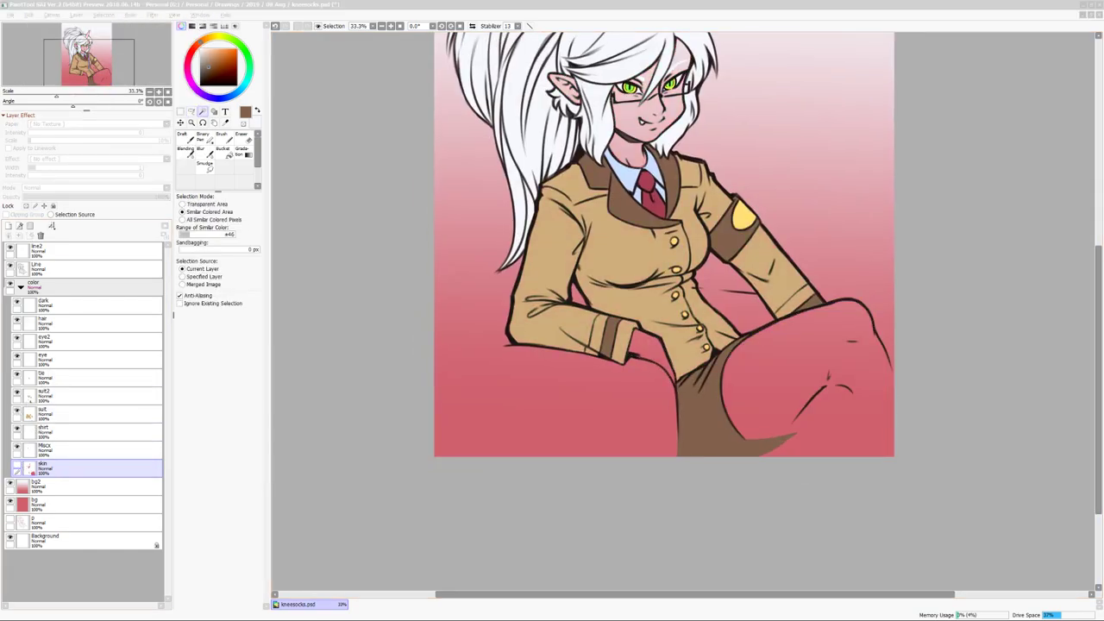
click(43, 379)
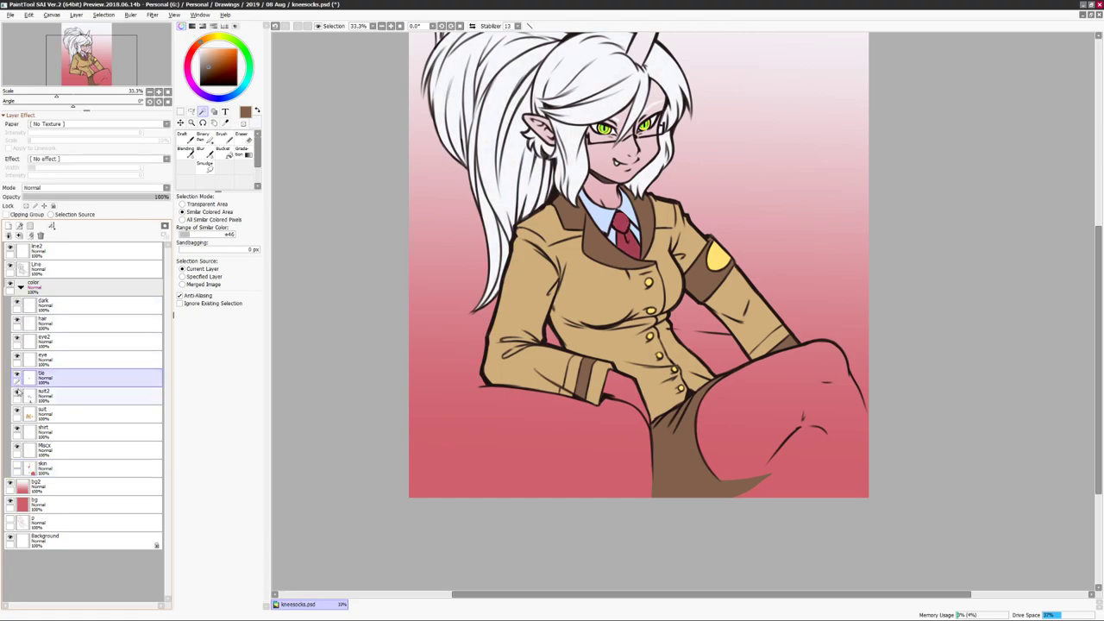
Select the face, ear, horn and hand skin areas from the skin layer with the Magic Wand, and make the dark layer active.
click(43, 468)
click(798, 452)
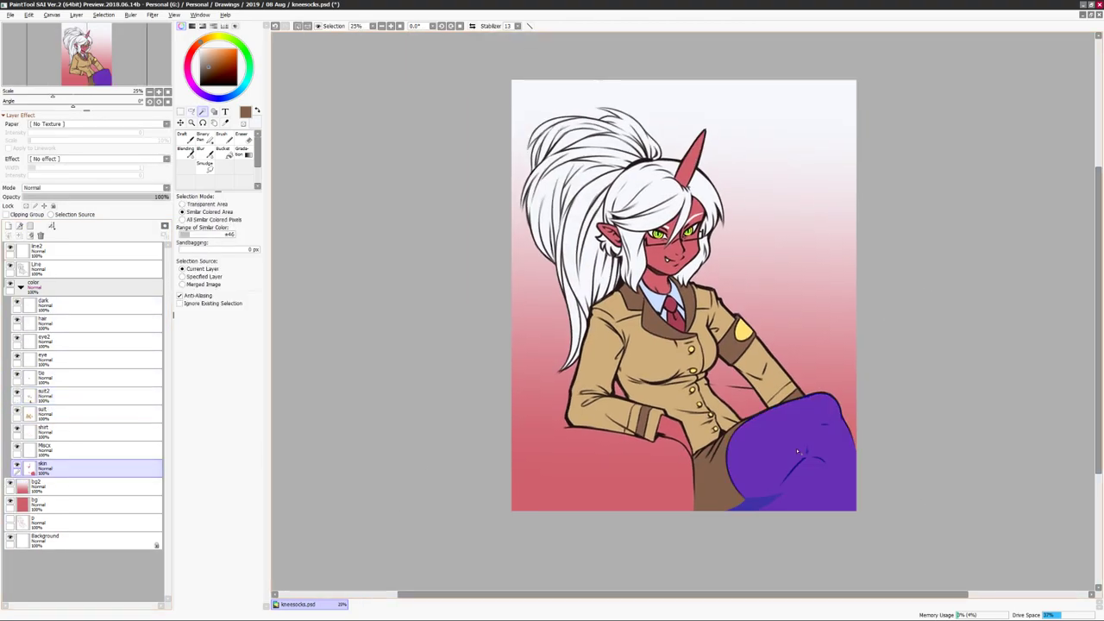
key(ctrl+d)
click(615, 235)
click(43, 304)
click(183, 136)
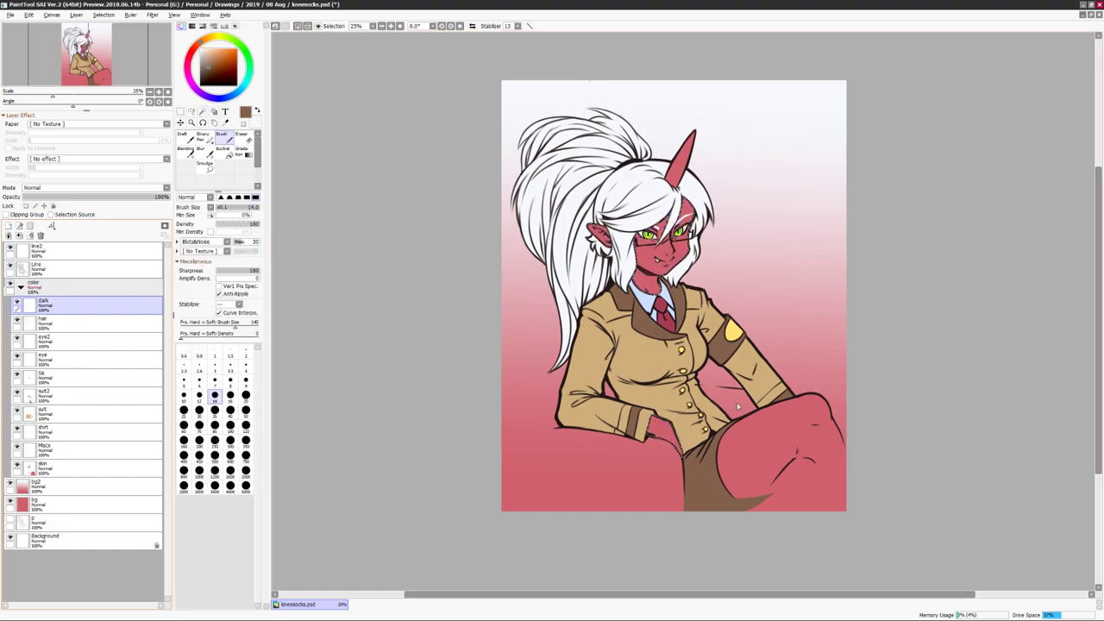
Shade the hand, the inside of the horn and the forehead with dark red on the dark layer.
scroll(673, 293, up, 1)
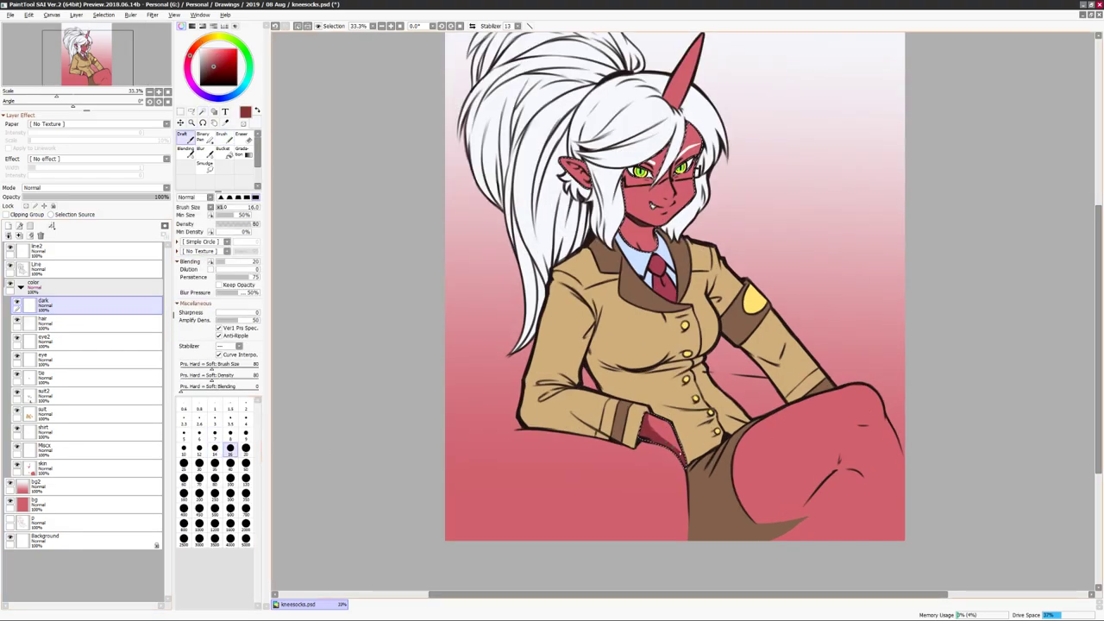
key(h)
scroll(616, 219, up, 1)
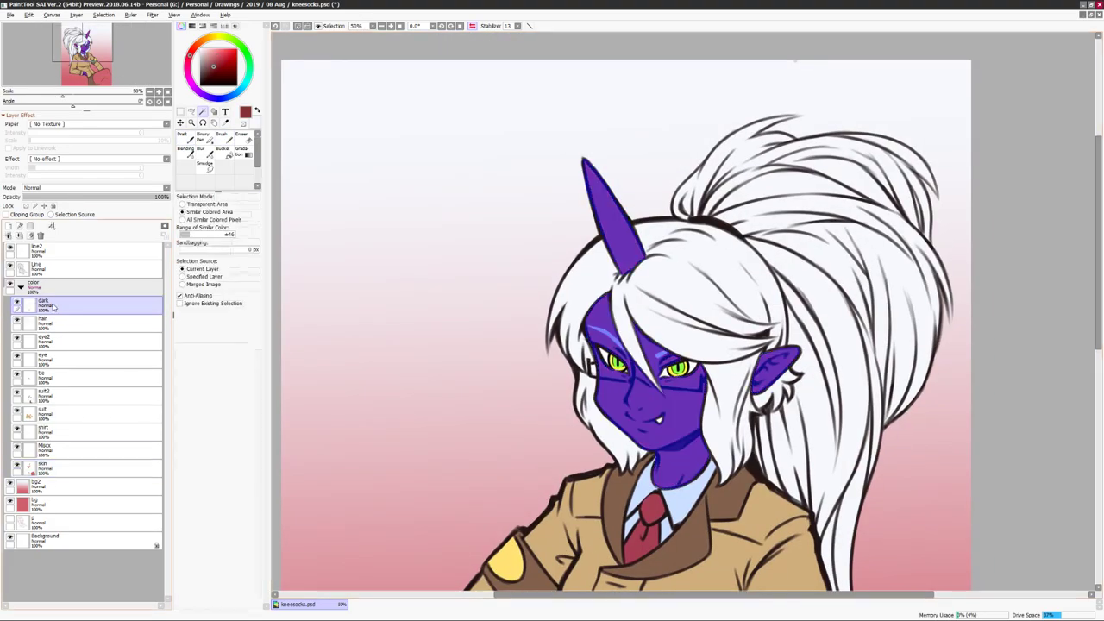
scroll(767, 247, down, 2)
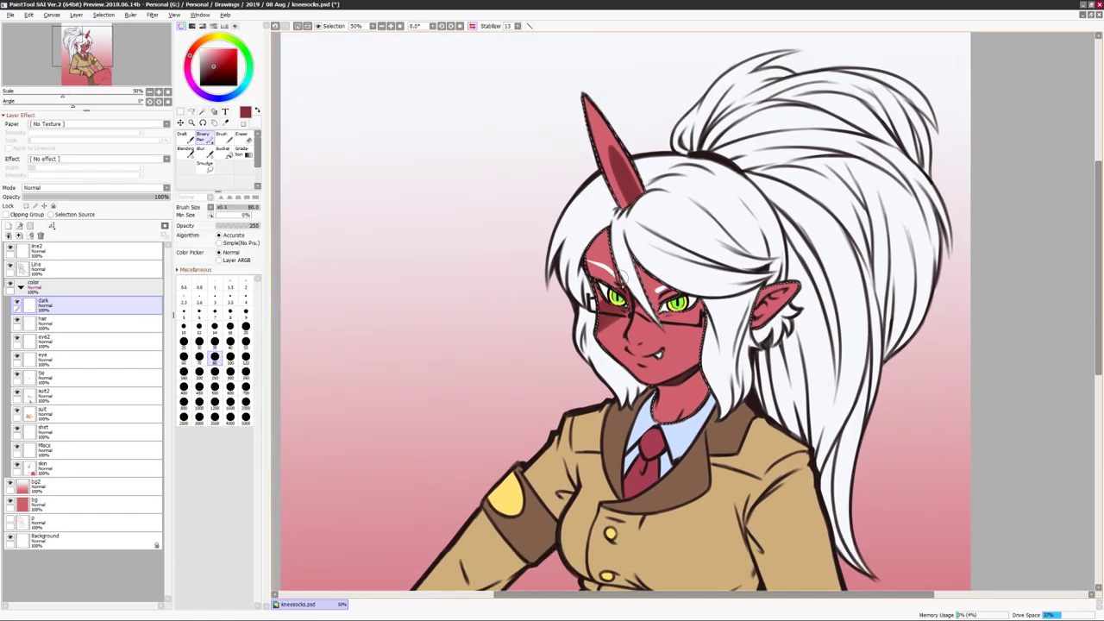
key(b)
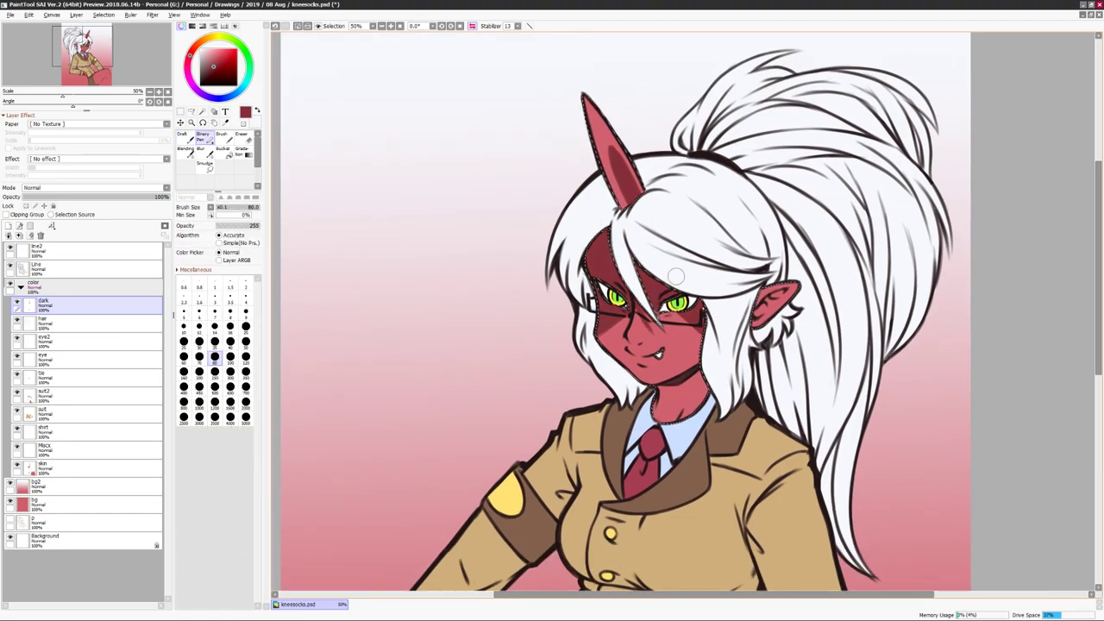
Paint and blend dark red shadows around the nose, cheeks, jaw and inner ear.
key(n)
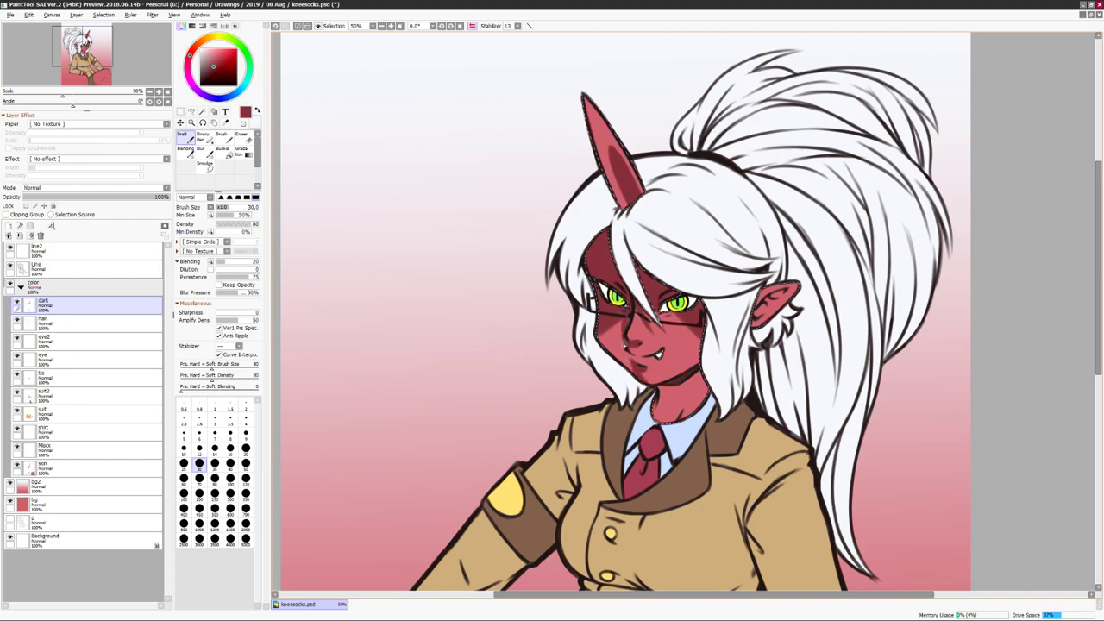
key(b)
key(n)
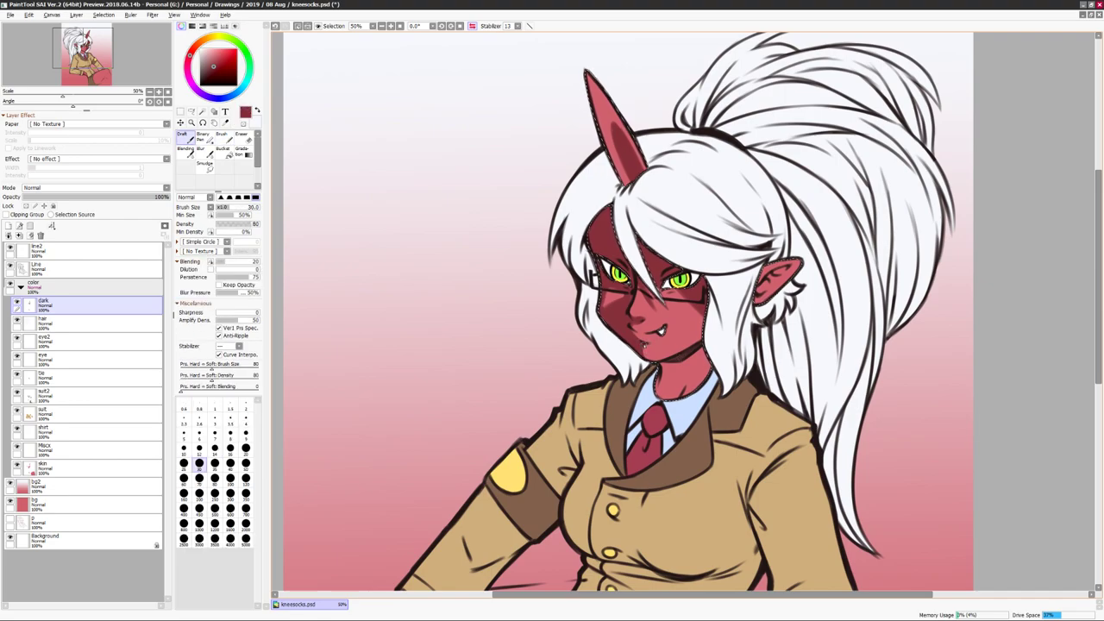
scroll(962, 217, down, 1)
scroll(962, 218, up, 1)
key(b)
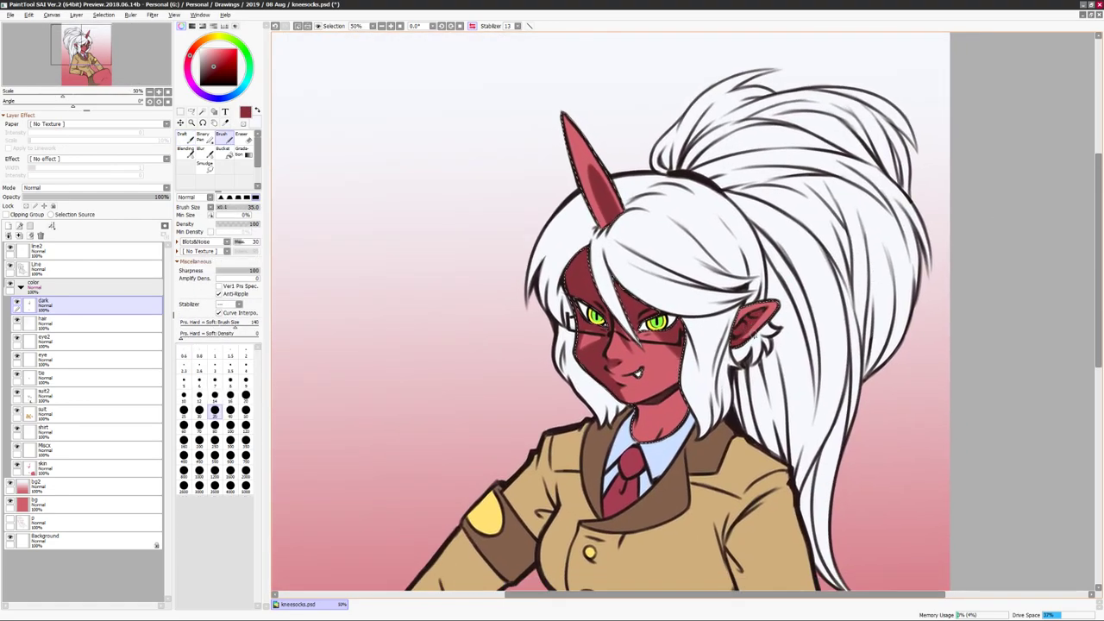
key(n)
key(h)
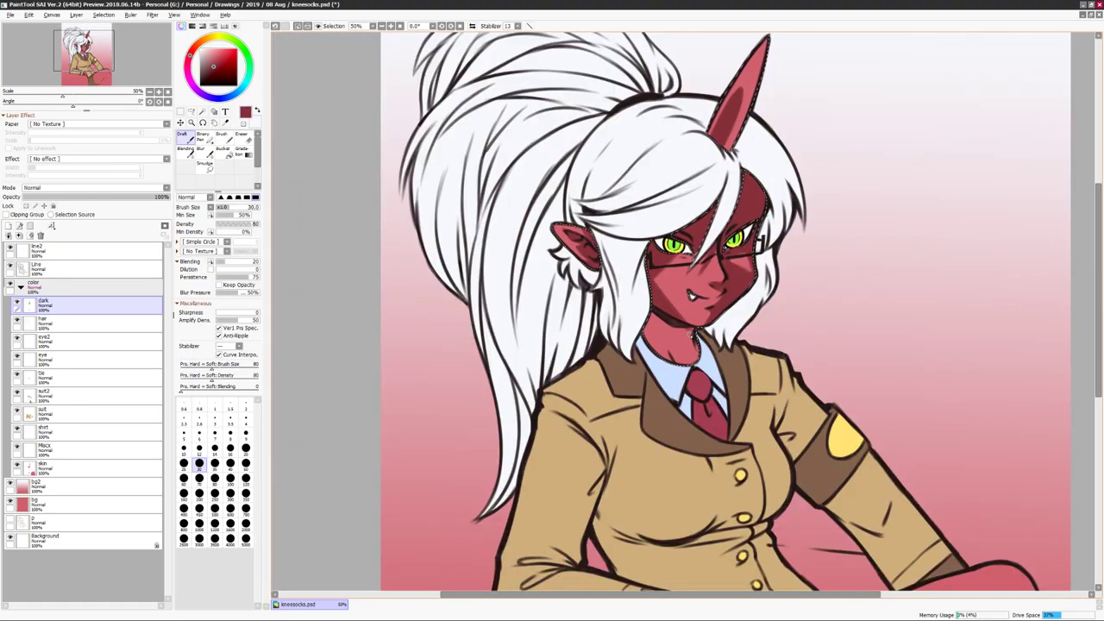
Shade the neck beneath the chin with dark red and soften the shadow's edge.
scroll(721, 315, down, 1)
key(b)
key(h)
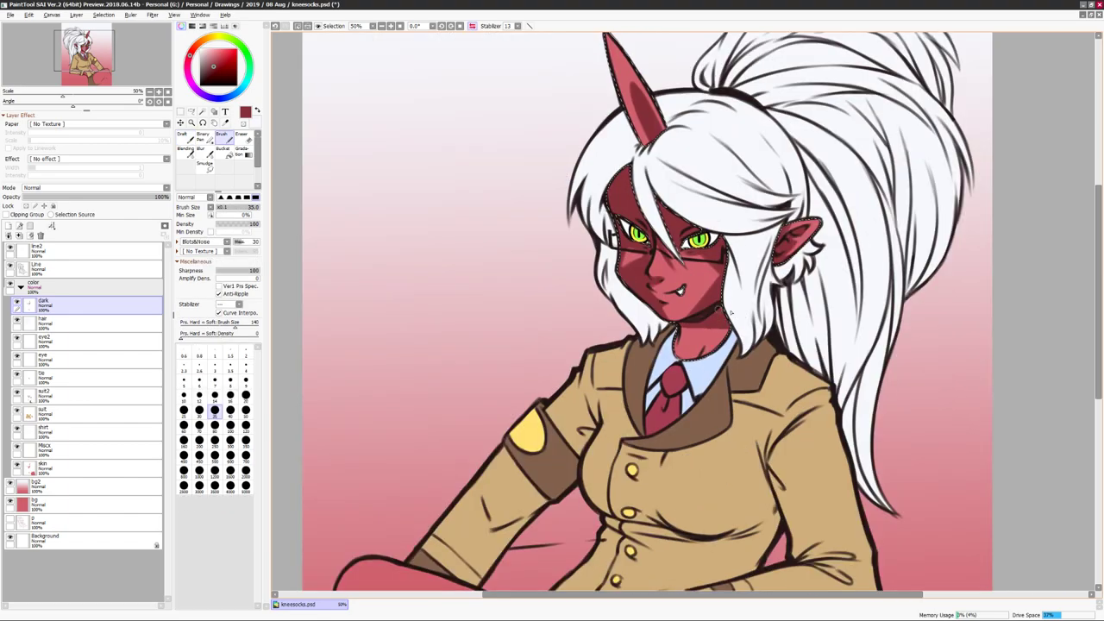
key(n)
key(h)
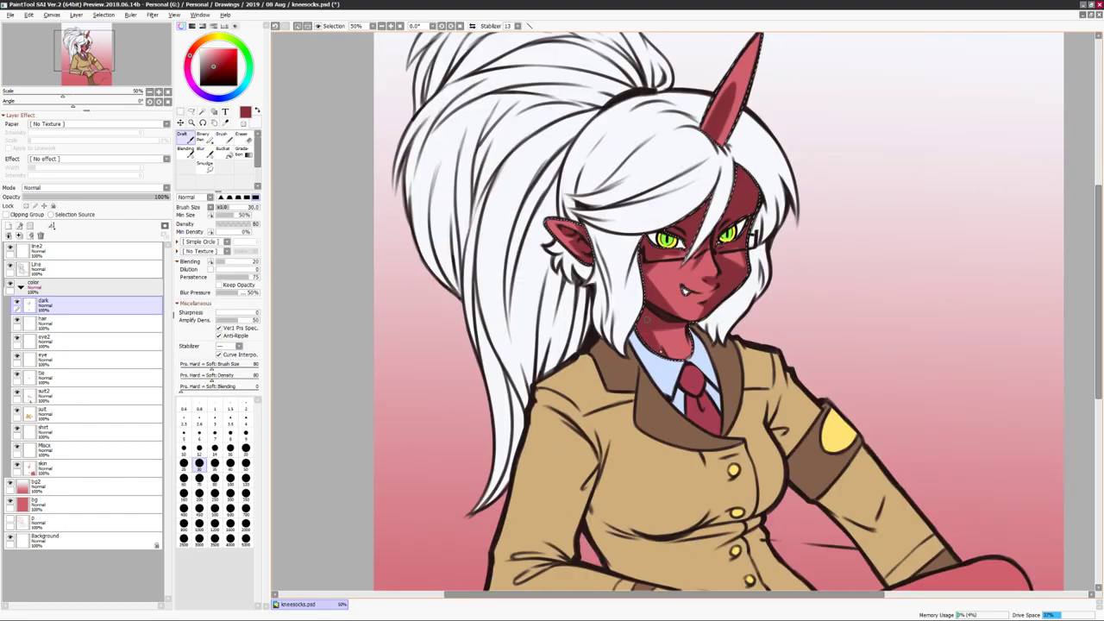
Paint dark red shadow shapes on the thigh beside the skirt and on the kneecap.
scroll(929, 226, down, 2)
scroll(867, 251, up, 1)
scroll(924, 217, down, 3)
scroll(917, 343, down, 1)
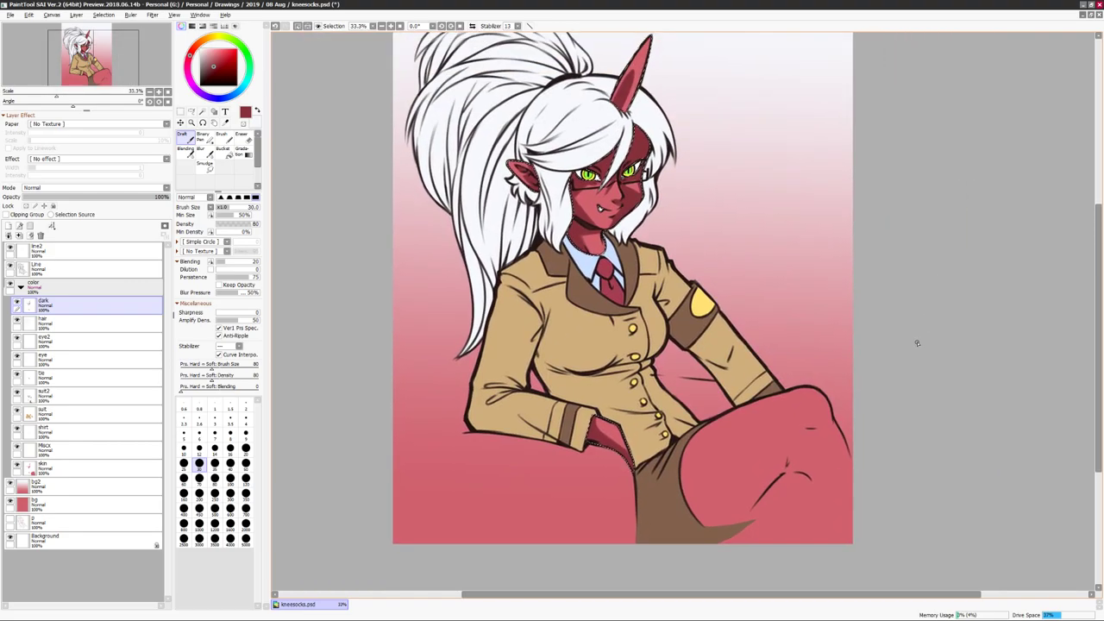
drag(787, 395, 807, 395)
key(b)
drag(668, 424, 677, 465)
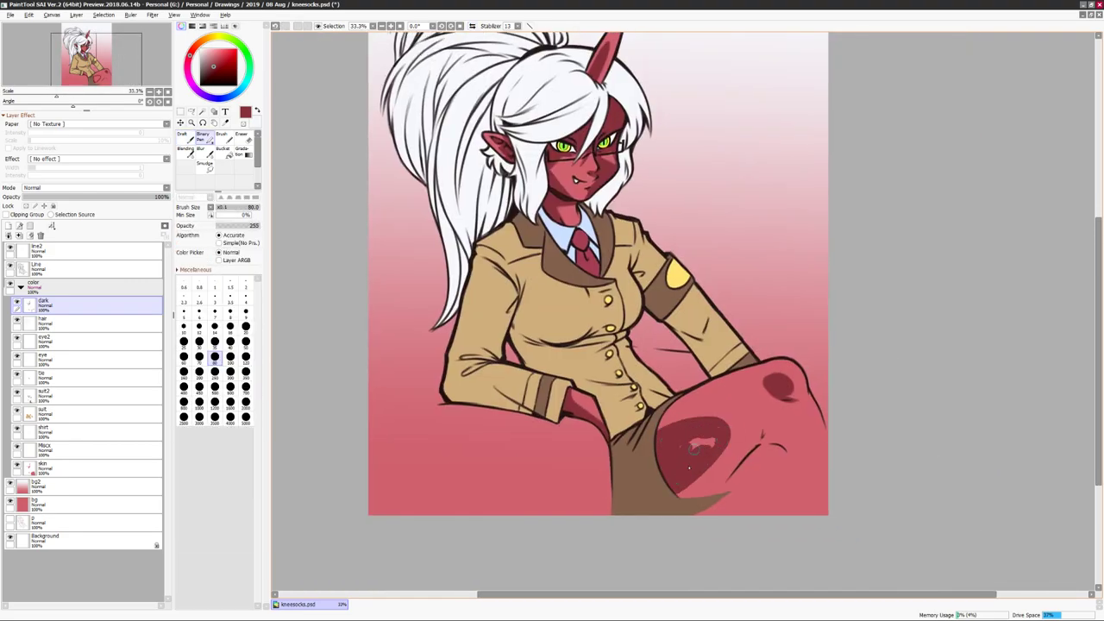
Smooth the edge of the thigh shadow and add dark red shading at the leg crease.
key(h)
key(n)
scroll(637, 441, down, 1)
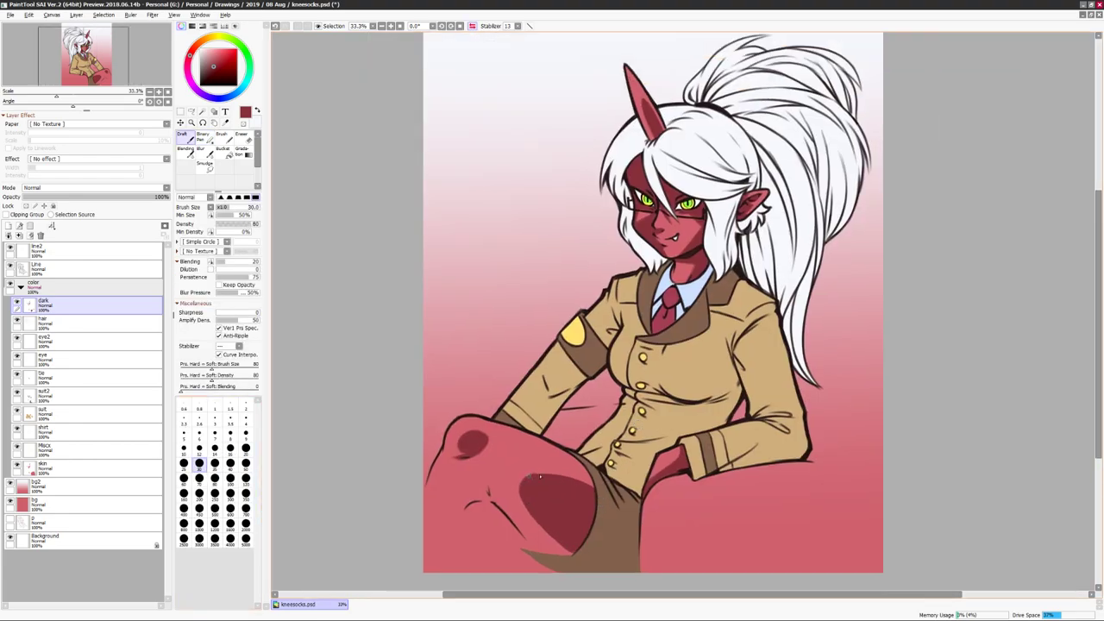
drag(638, 441, 741, 273)
key(h)
Adjust the skin layer with Hue/Saturation, setting saturation to +24 and slightly lowering luminance.
key(ctrl+u)
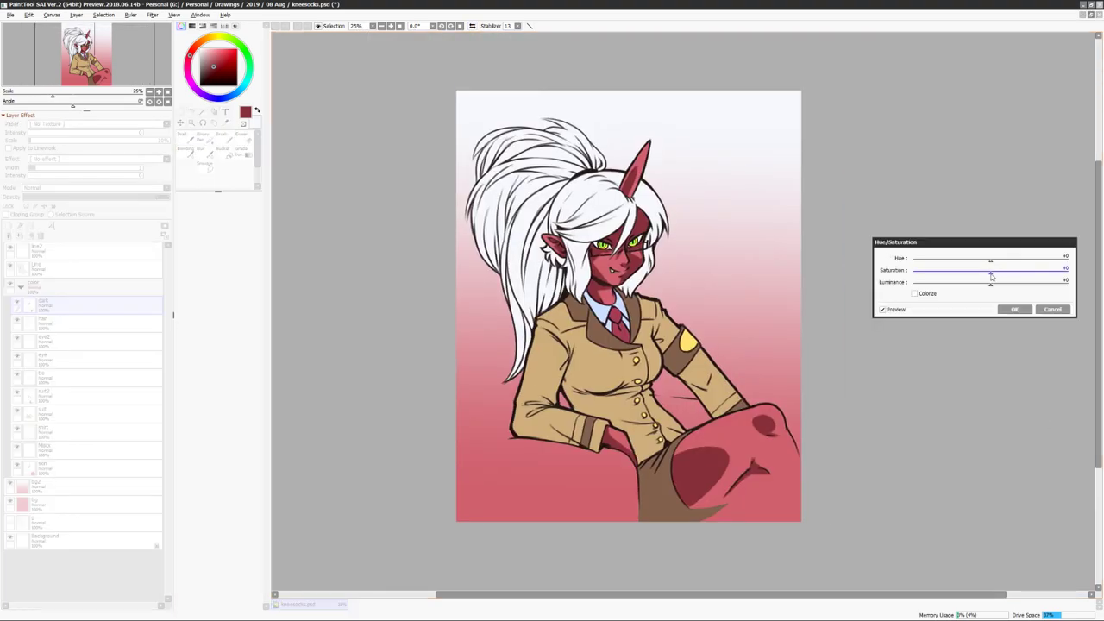
key(Escape)
click(43, 467)
key(ctrl+u)
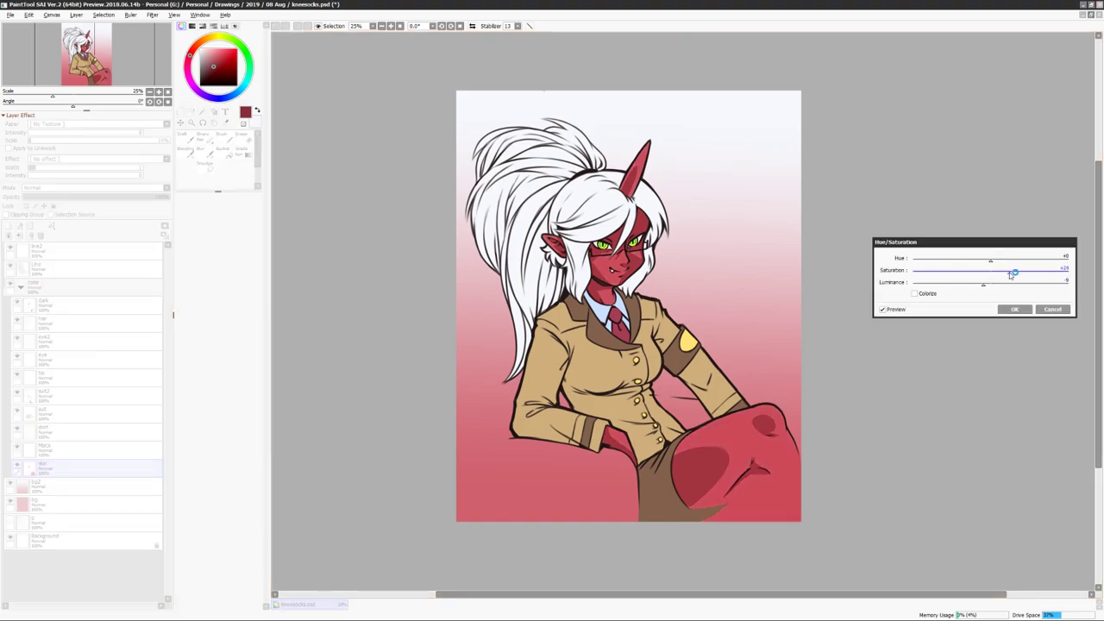
click(1010, 308)
Redraw the vertical gradient on bg2, fading from near-white at the top to the deeper skin red at the base.
click(39, 486)
click(243, 152)
drag(636, 101, 636, 457)
key(Return)
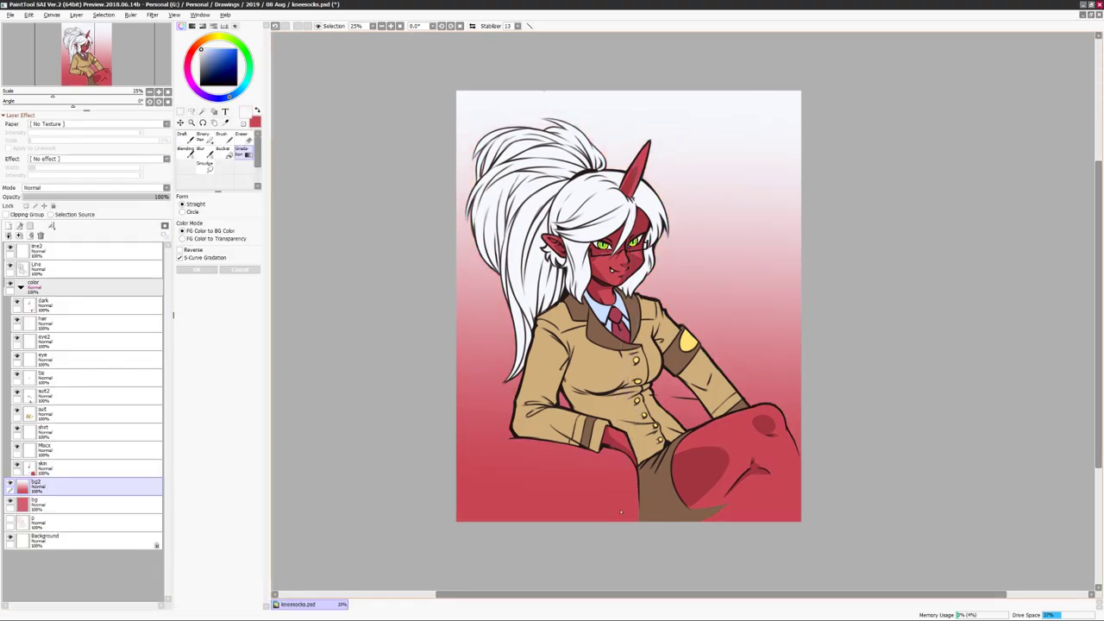
Rename the existing shading layer DARK and place a new layer named dark directly beneath it.
click(43, 303)
key(b)
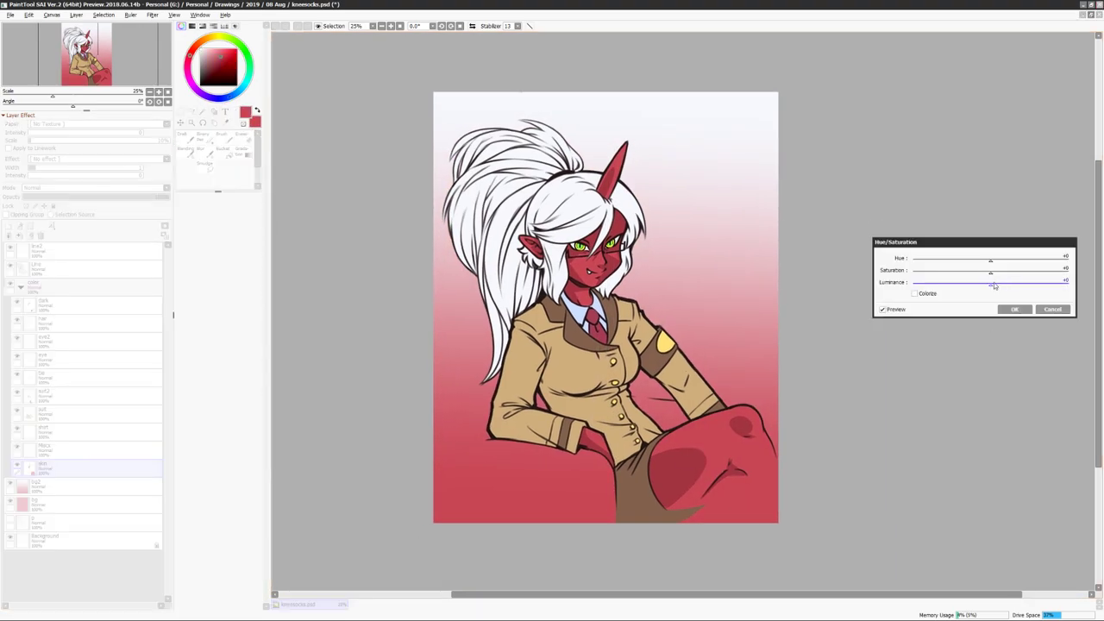
double_click(61, 324)
text(DARK)
key(Return)
drag(60, 323, 60, 303)
double_click(60, 323)
key(Return)
Paint mid-tone red along the face shadows on the new dark layer.
drag(790, 226, 811, 239)
scroll(811, 240, up, 4)
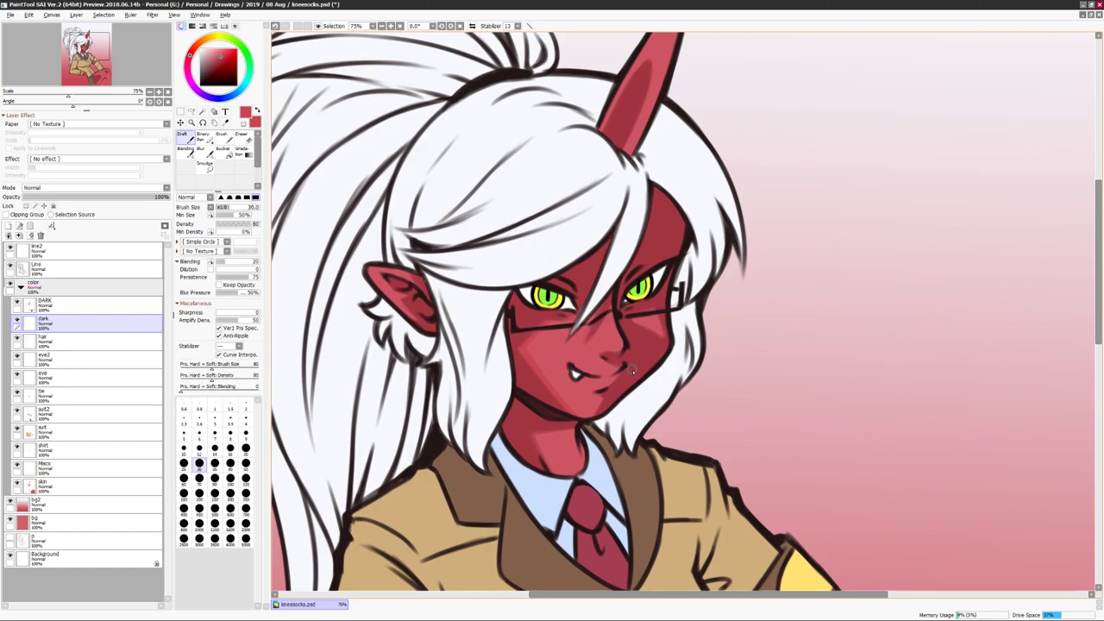
scroll(623, 387, down, 4)
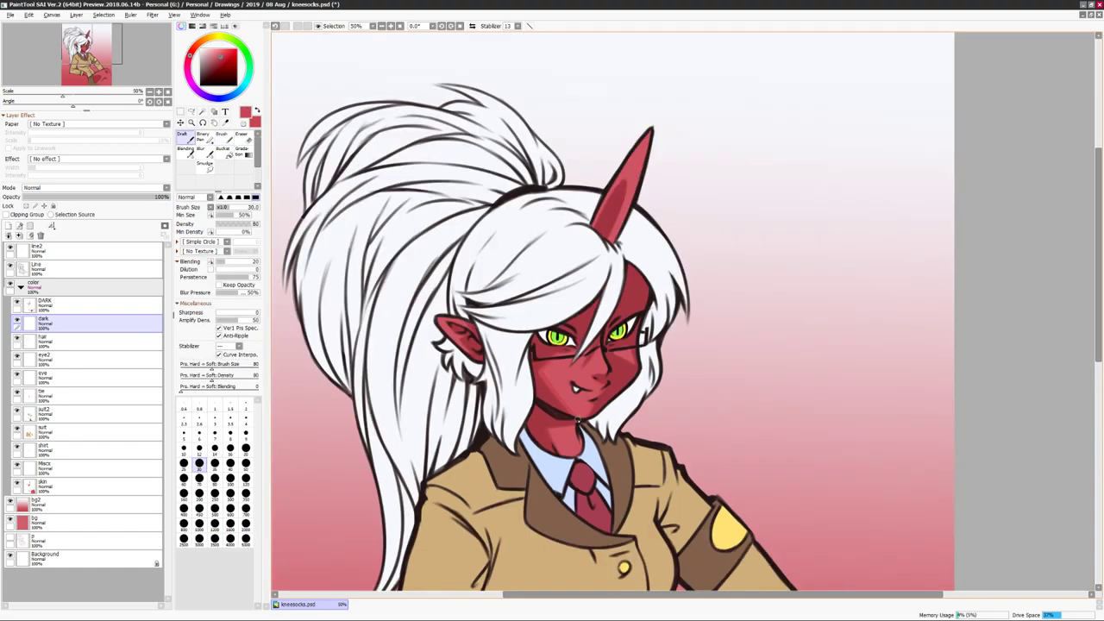
key(ctrl+u)
key(Escape)
click(121, 486)
key(ctrl+u)
key(Escape)
Adjust the mid-tone colour on the dark layer with Hue/Saturation.
click(61, 324)
key(ctrl+u)
key(Return)
Reduce the Draft brush to size 14 and add mid-tone red around the face, ear and horn shadows.
scroll(655, 350, up, 3)
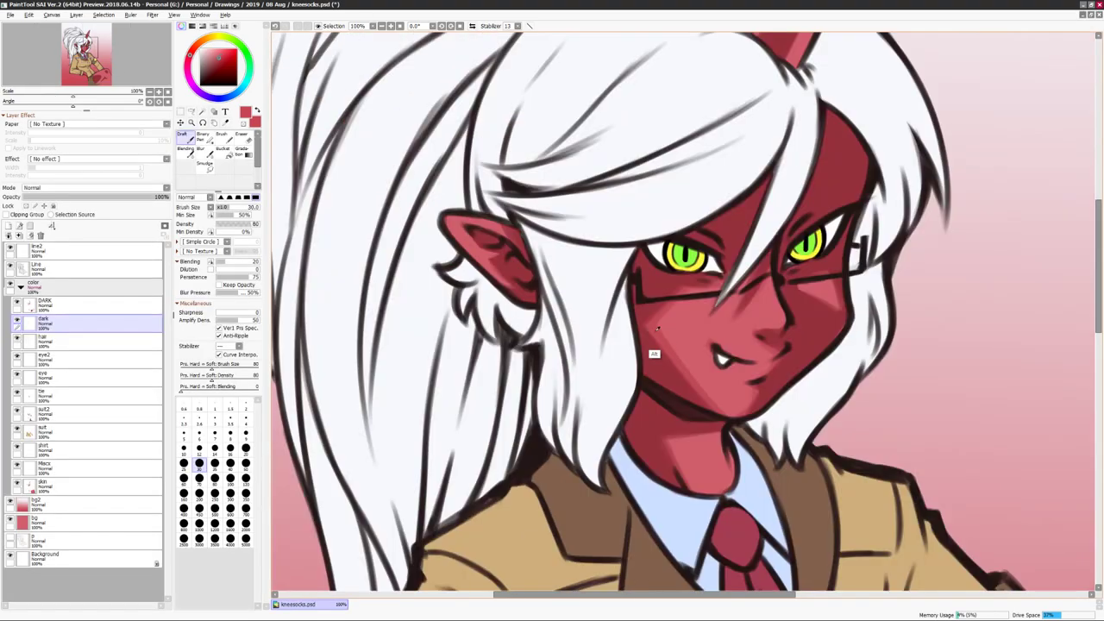
key(bracketleft)
key(bracketleft)
key(bracketleft)
key(bracketleft)
scroll(518, 294, down, 1)
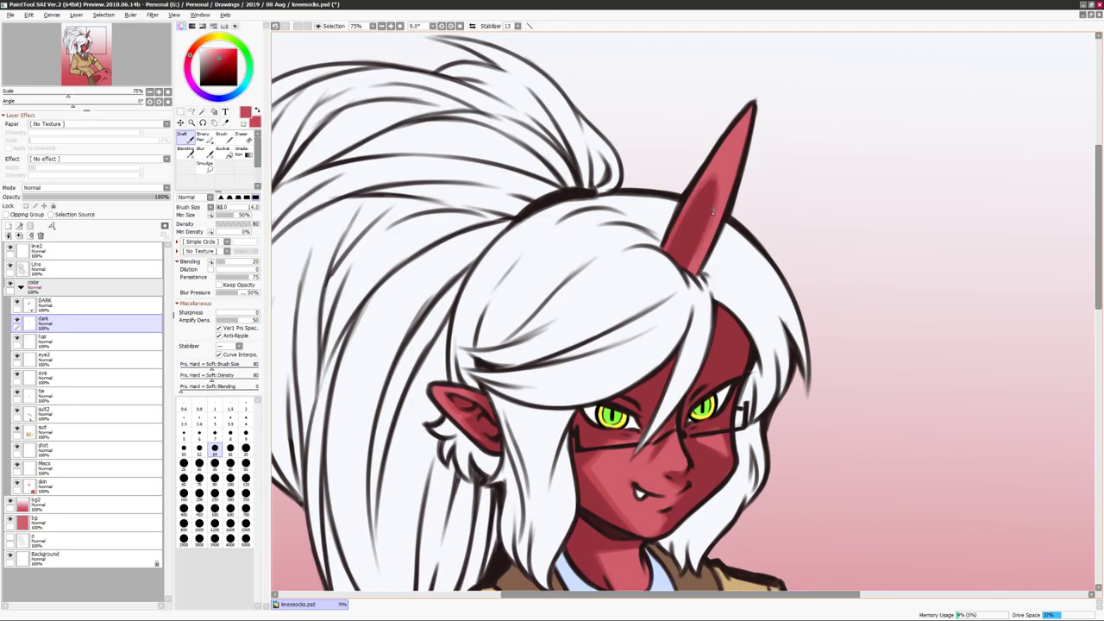
key(h)
scroll(621, 261, down, 1)
scroll(621, 260, up, 1)
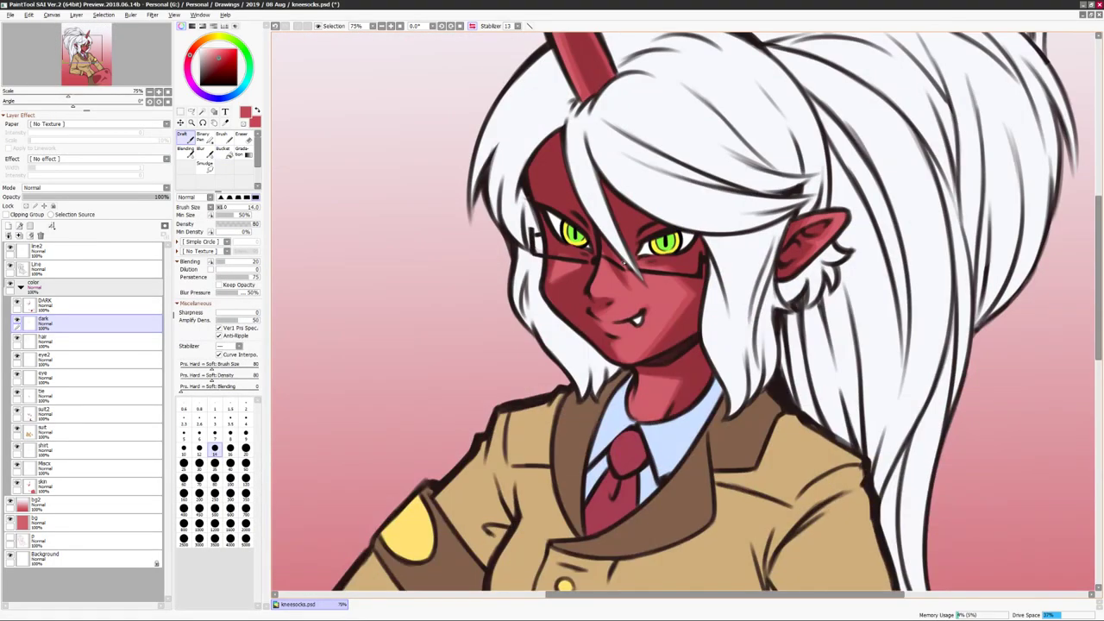
Enlarge the Draft brush to size 35 and paint a mid-tone red band along the edge of the thigh shadow.
scroll(848, 317, down, 2)
key(h)
scroll(847, 317, up, 2)
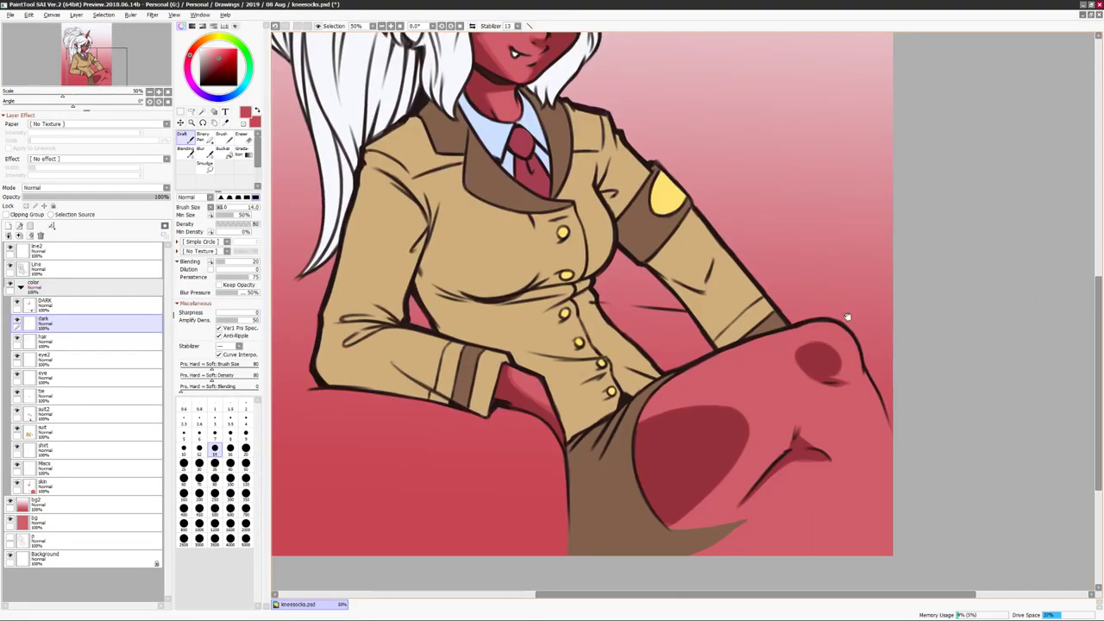
key(h)
key(bracketright)
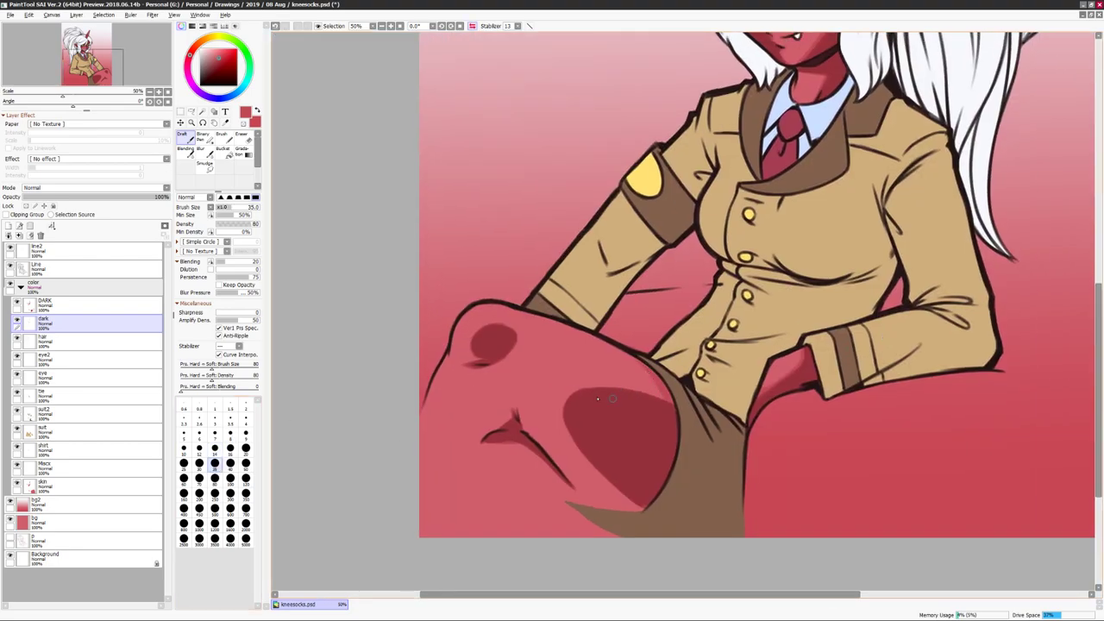
key(h)
drag(598, 398, 565, 415)
key(h)
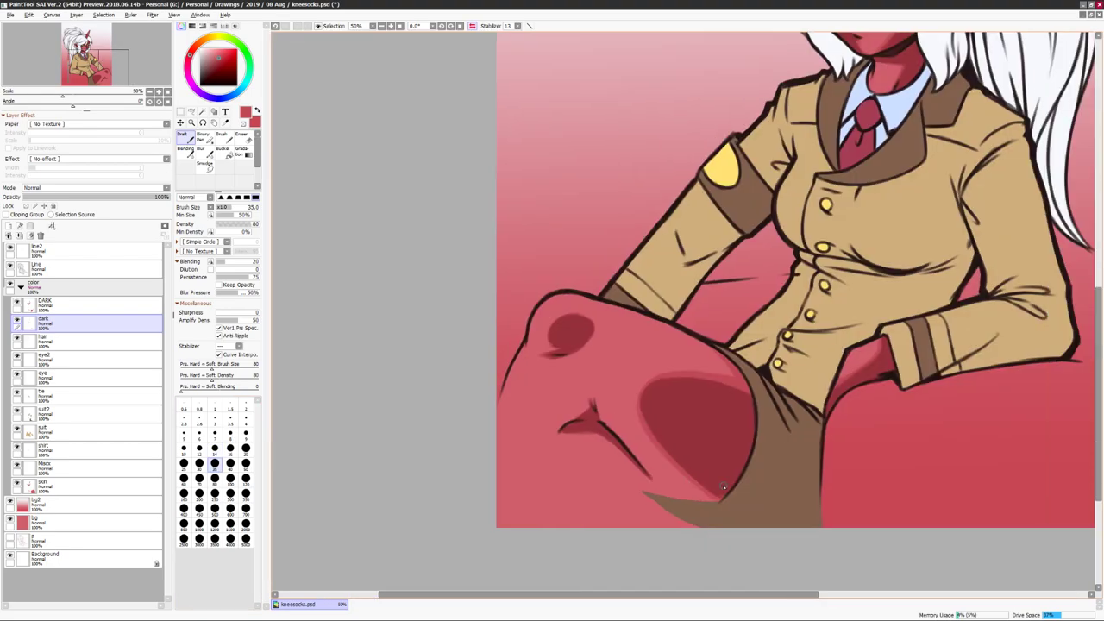
Add mid-tone red around the kneecap shadow and the leg crease.
scroll(576, 347, down, 1)
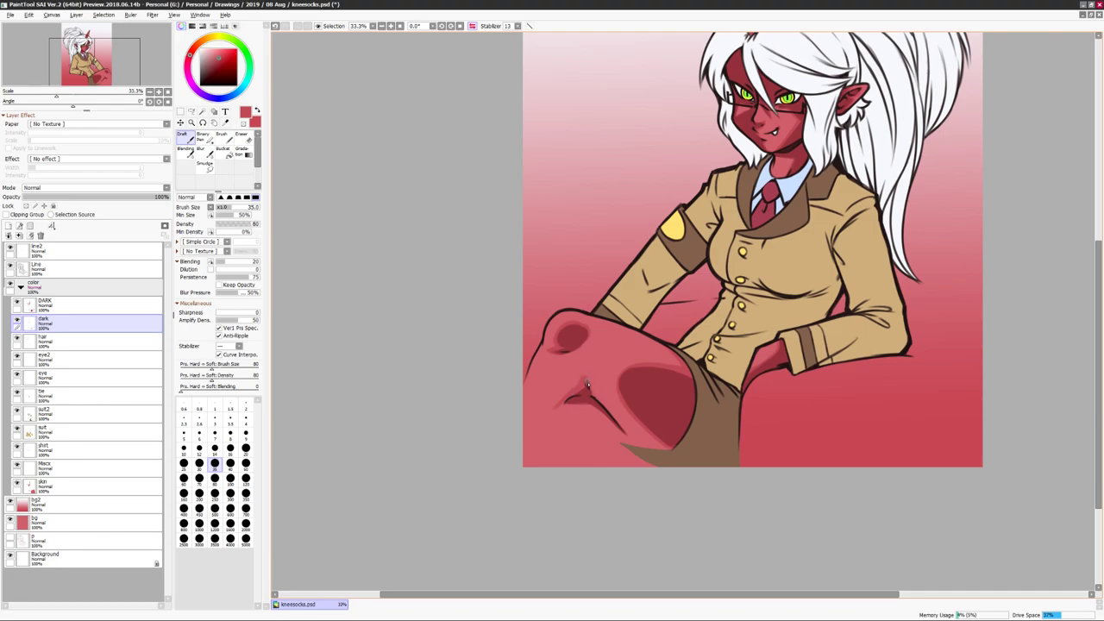
key(h)
scroll(867, 285, down, 1)
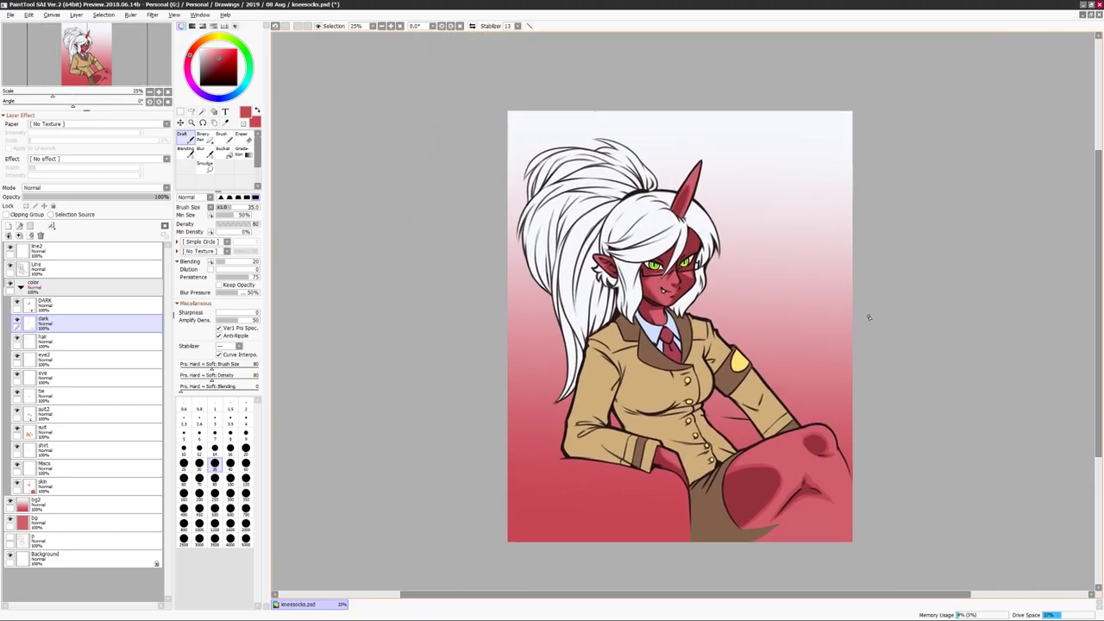
Select the shirt area and shade the collar with greyish blue on the DARK layer.
click(45, 304)
key(b)
scroll(593, 354, up, 1)
alt+click(593, 353)
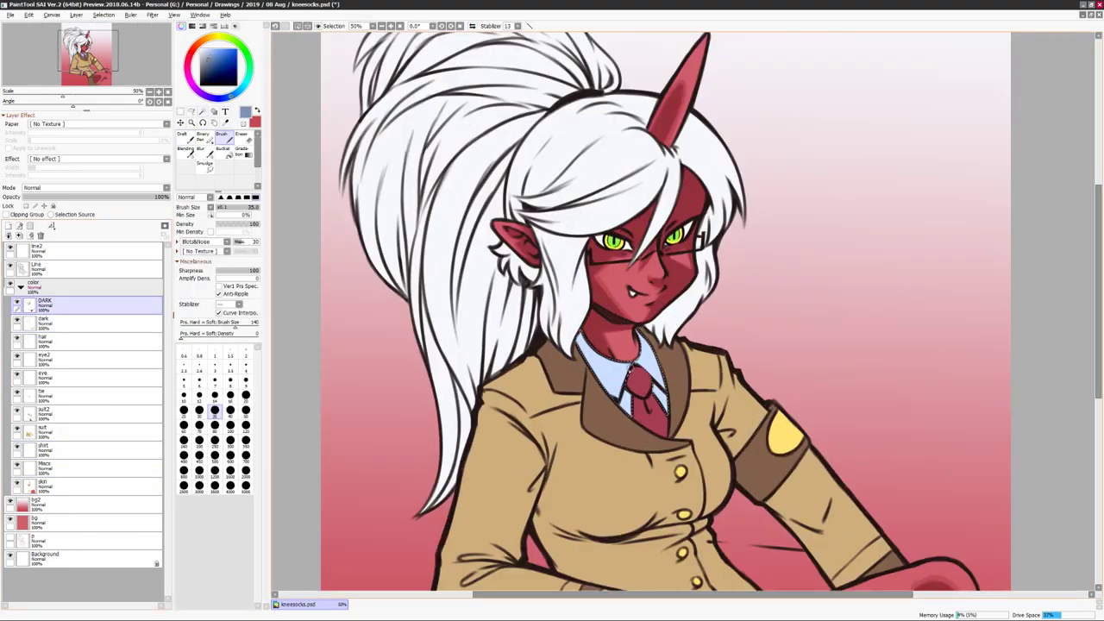
scroll(593, 354, up, 1)
key(n)
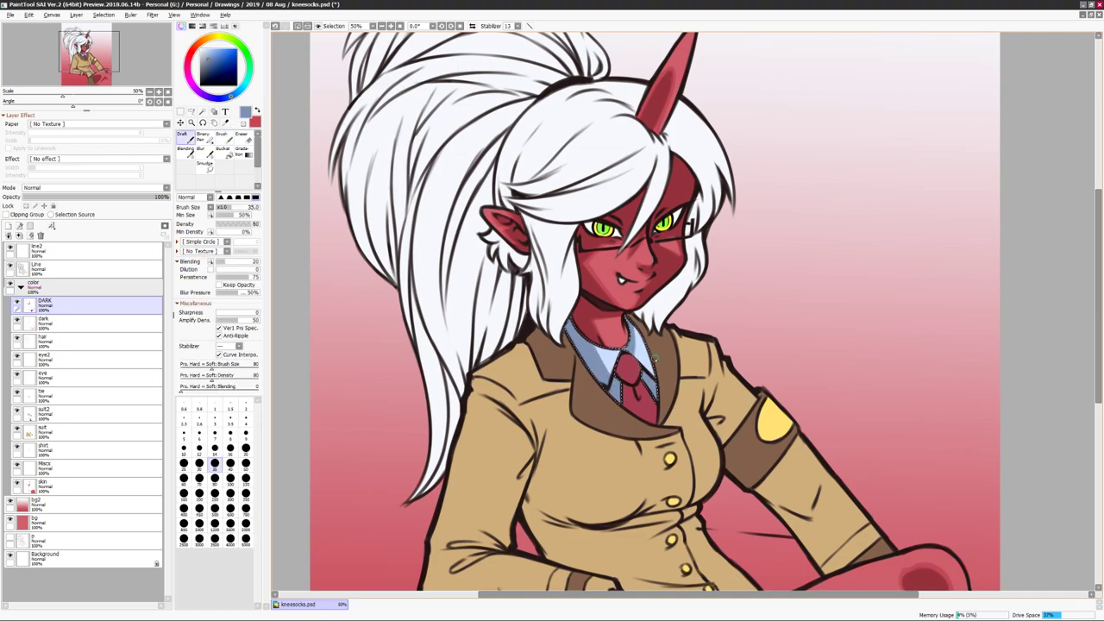
Add a lighter blue mid-tone beside the shirt collar shadows on the dark layer and raise its saturation.
click(45, 321)
alt+click(608, 371)
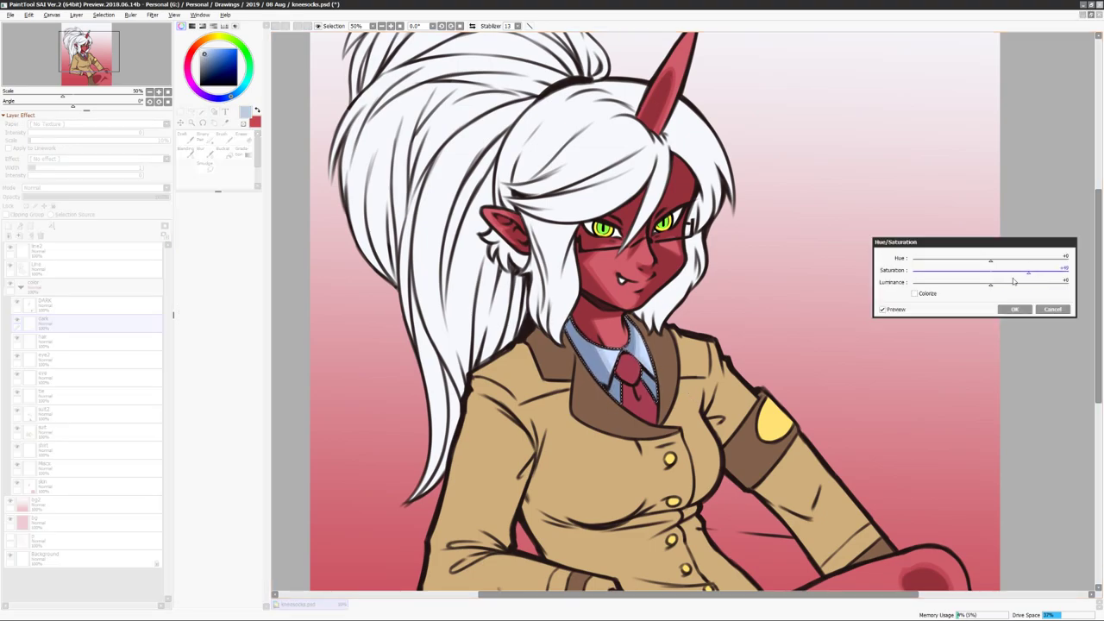
scroll(655, 311, down, 1)
Select the tie area, shade it dark red on the DARK layer, and pick a softer red for mid-tones on the dark layer.
click(45, 304)
key(b)
scroll(656, 310, up, 1)
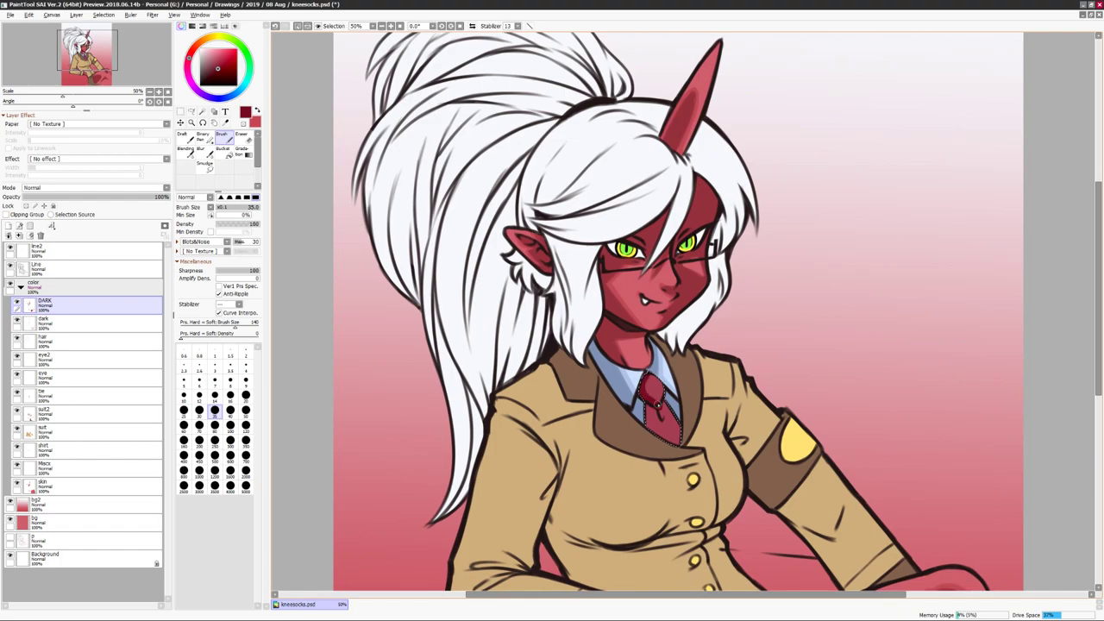
key(c)
alt+click(652, 394)
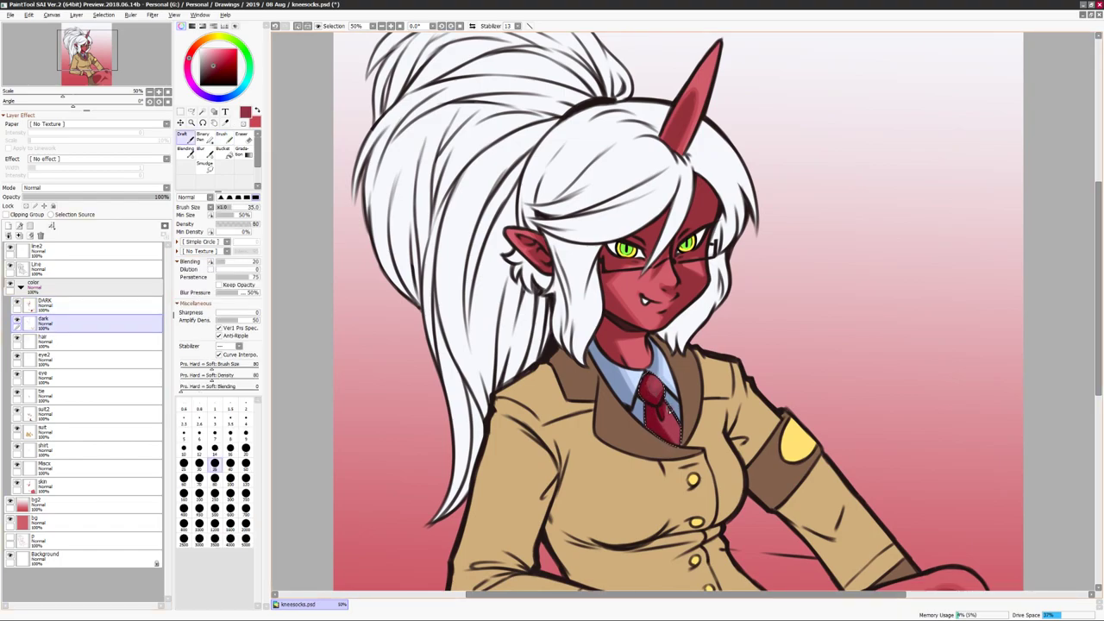
Adjust the hue, saturation and luminance of the tie's mid-tones with Hue/Saturation.
key(ctrl+u)
drag(998, 260, 983, 286)
drag(988, 271, 982, 271)
drag(988, 260, 993, 260)
scroll(1021, 274, down, 2)
click(1014, 309)
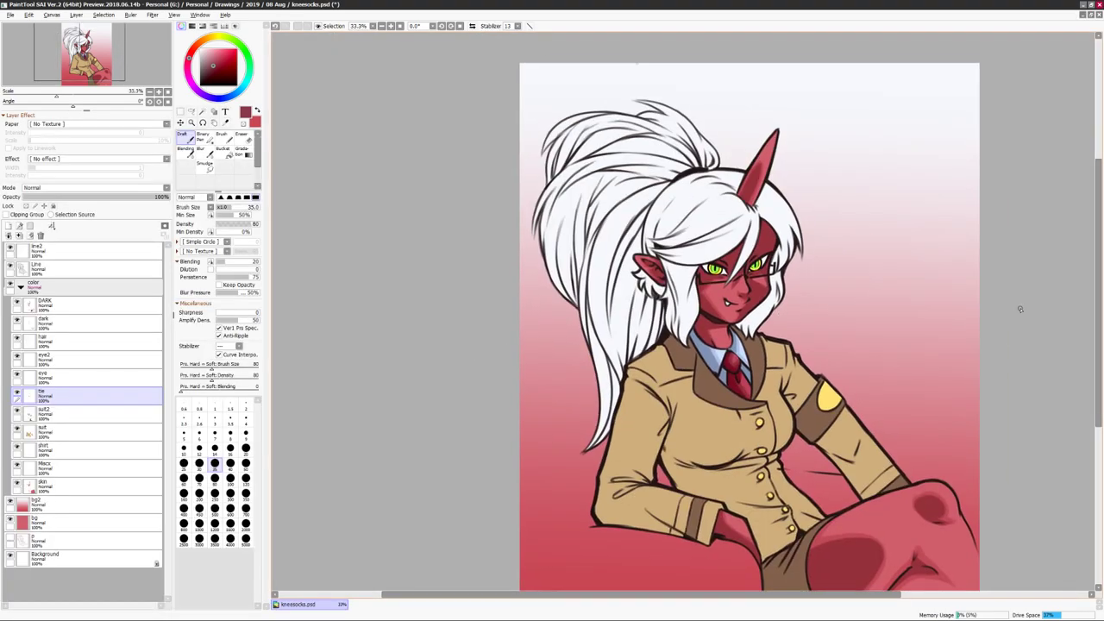
Select the suit area and block in dark red shadows on the near shoulder and under the bust with the size 80 Binary Pen on the DARK layer.
scroll(1020, 309, down, 1)
click(52, 431)
key(b)
scroll(865, 311, up, 1)
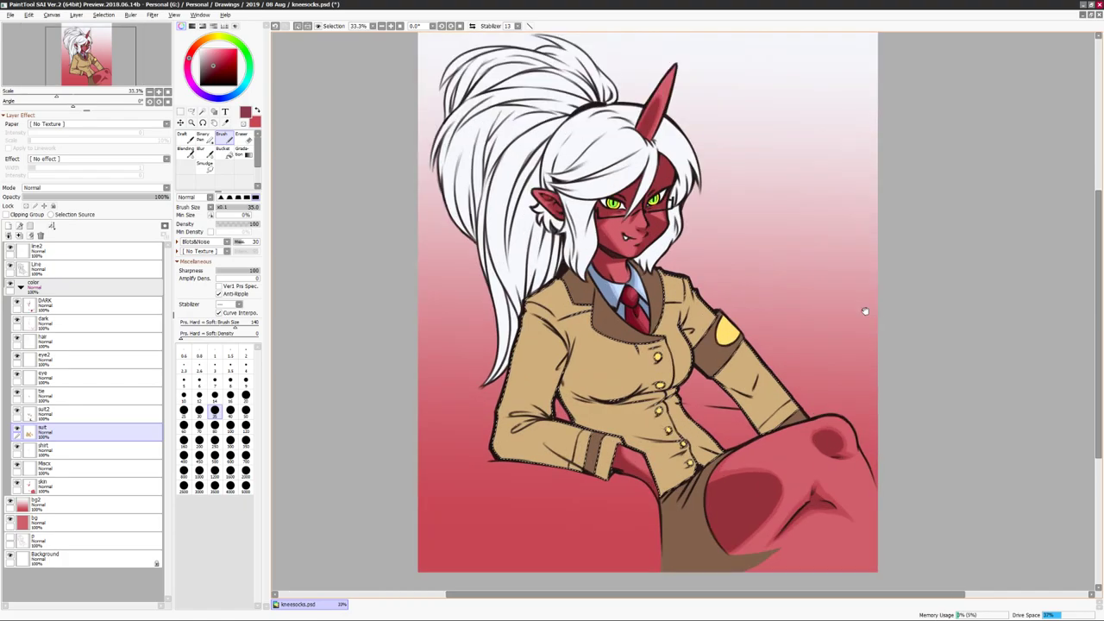
drag(865, 310, 932, 296)
drag(604, 291, 627, 326)
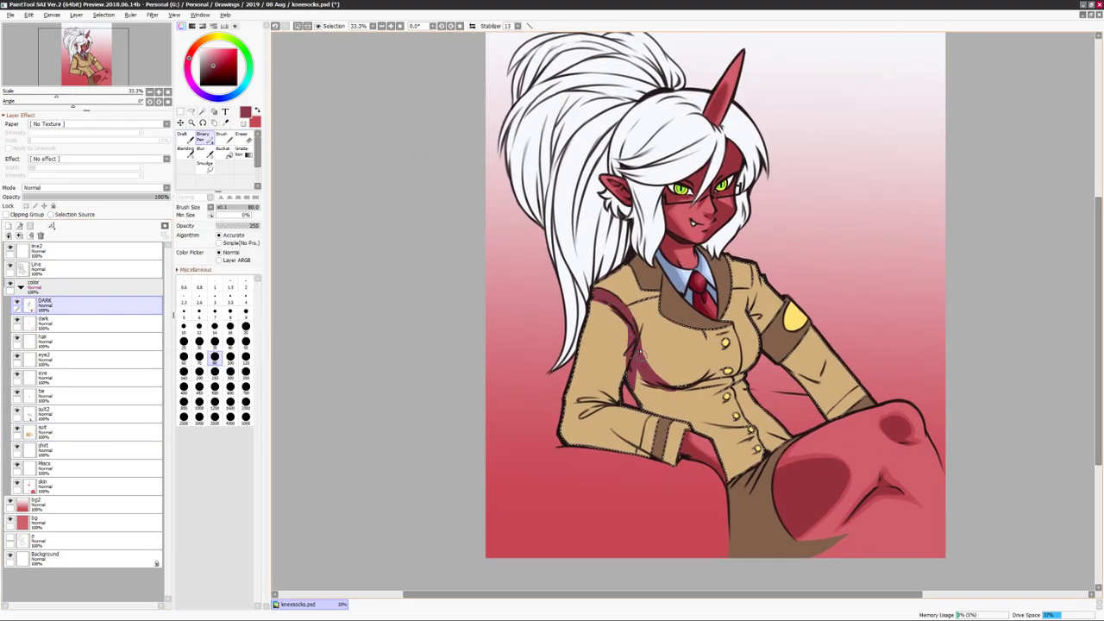
key(h)
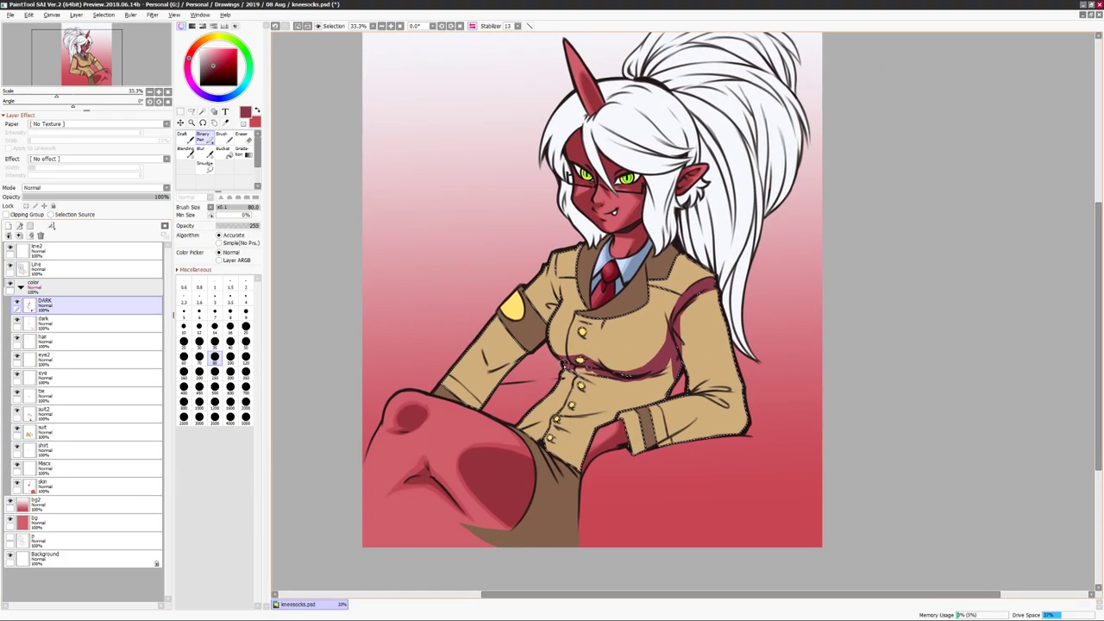
Extend the dark red jacket shadows over the waist, beside the lapel and along the far sleeve.
key(h)
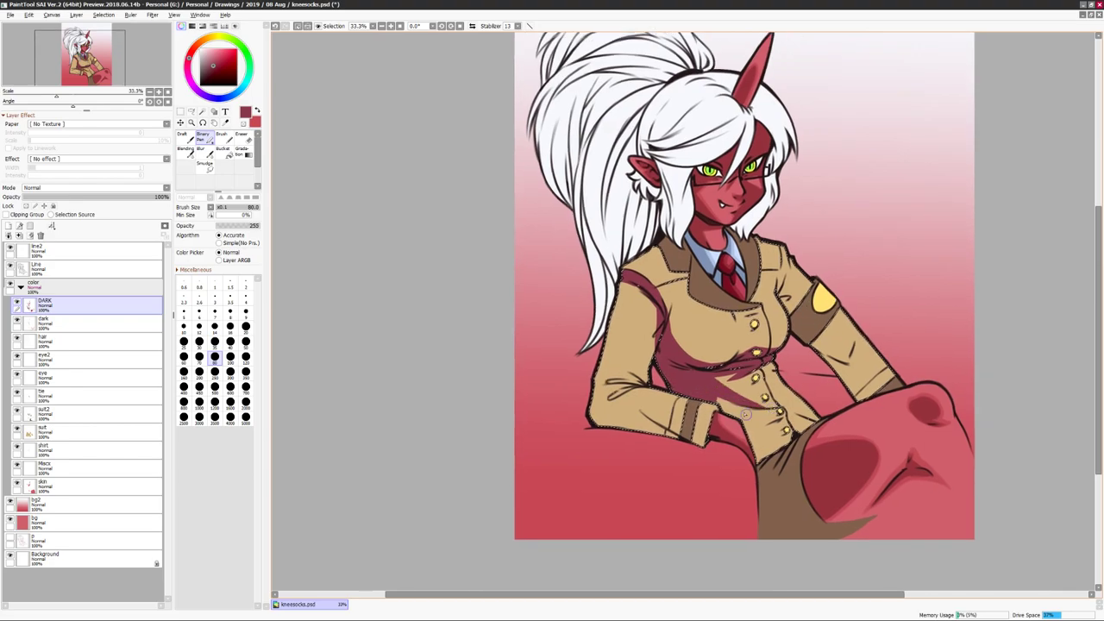
drag(688, 283, 652, 318)
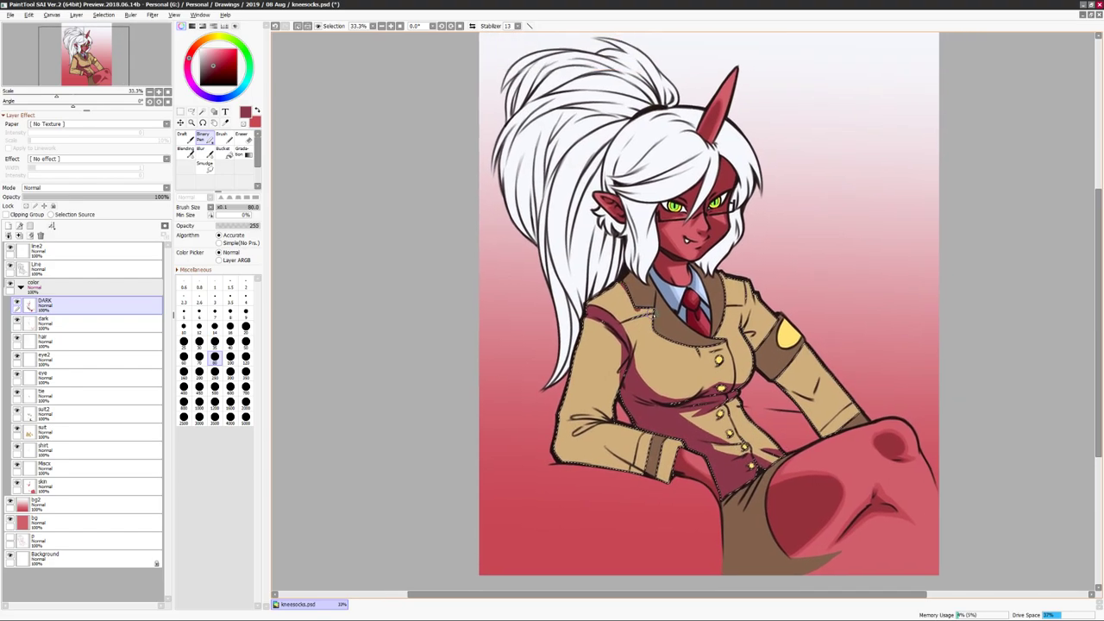
drag(750, 333, 723, 330)
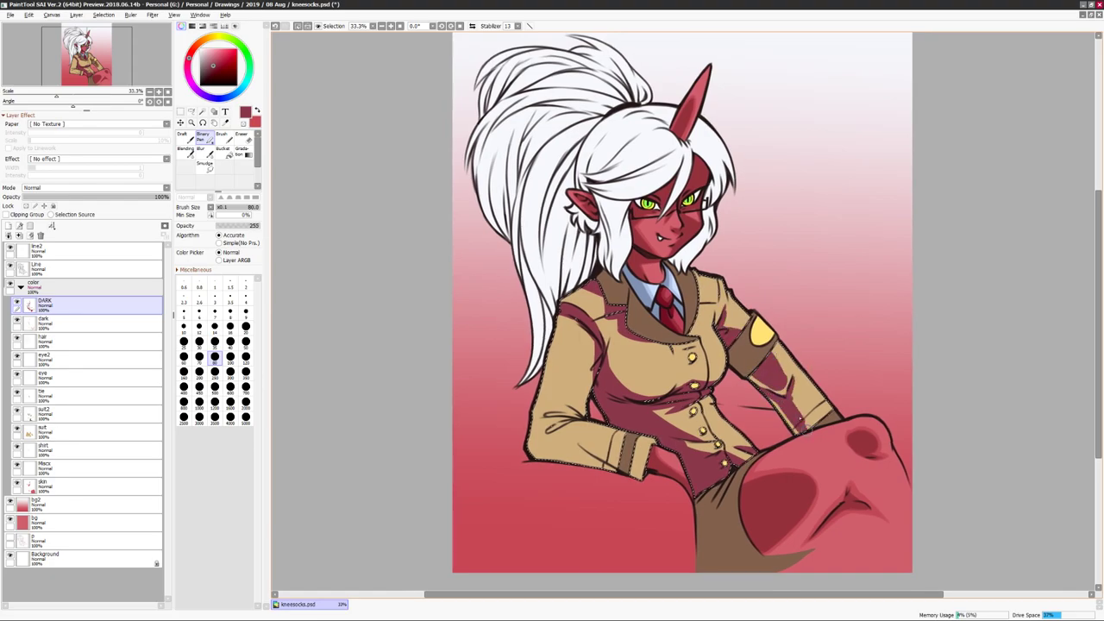
Shade the elbow folds and the underside of the near sleeve in dark red with the size 35 Draft brush.
key(n)
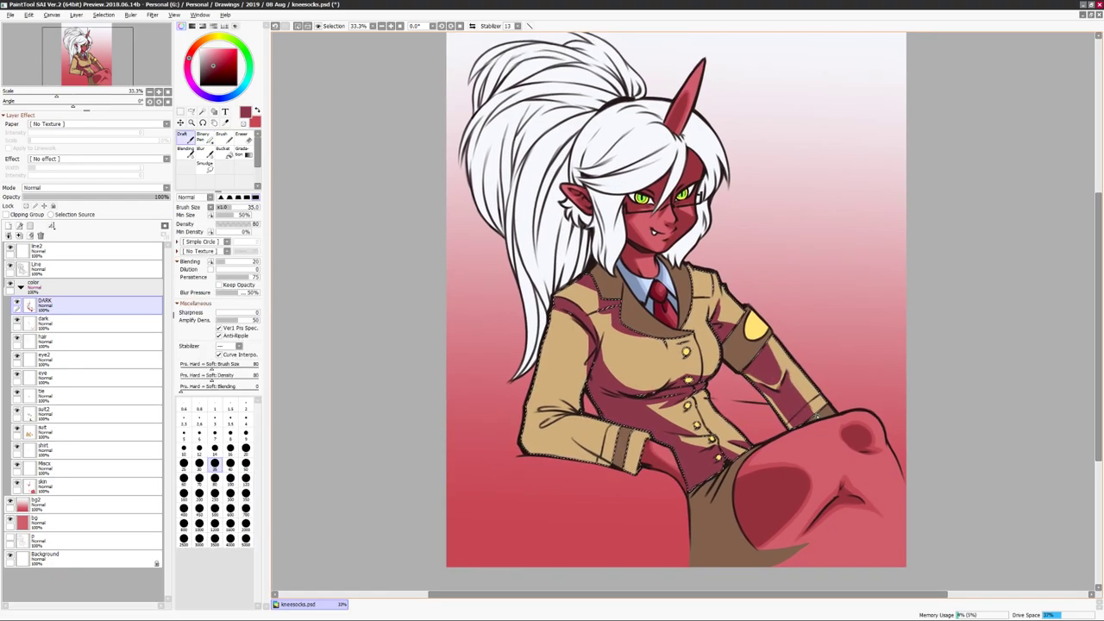
drag(586, 316, 584, 315)
key(b)
drag(553, 400, 581, 433)
alt+click(602, 434)
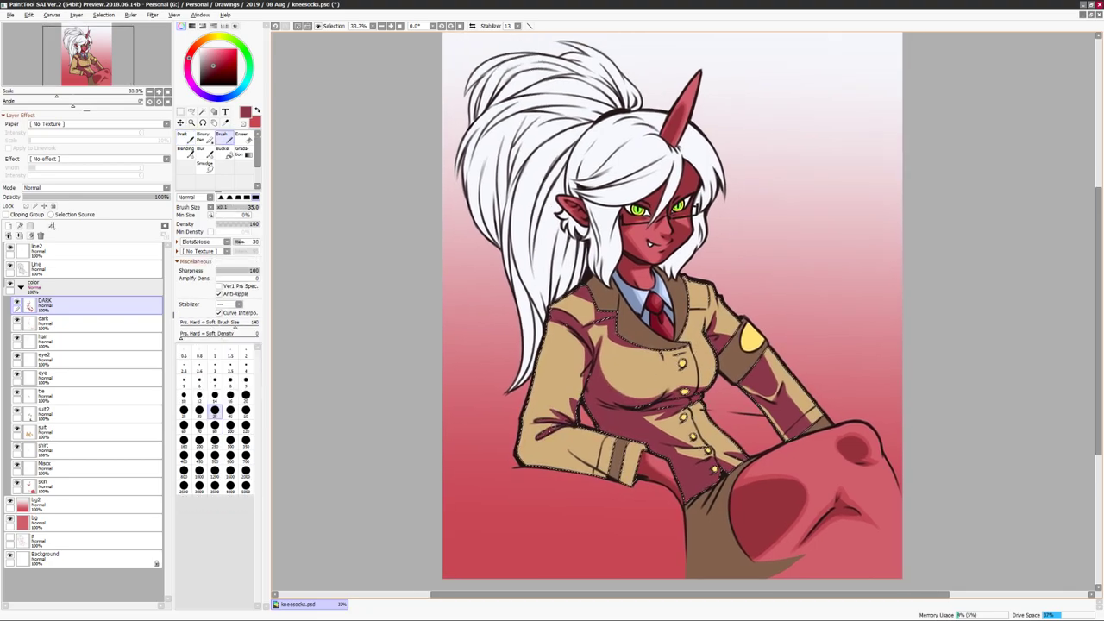
key(n)
mouse_move(581, 345)
mouse_down()
mouse_move(585, 328)
mouse_move(567, 328)
mouse_up()
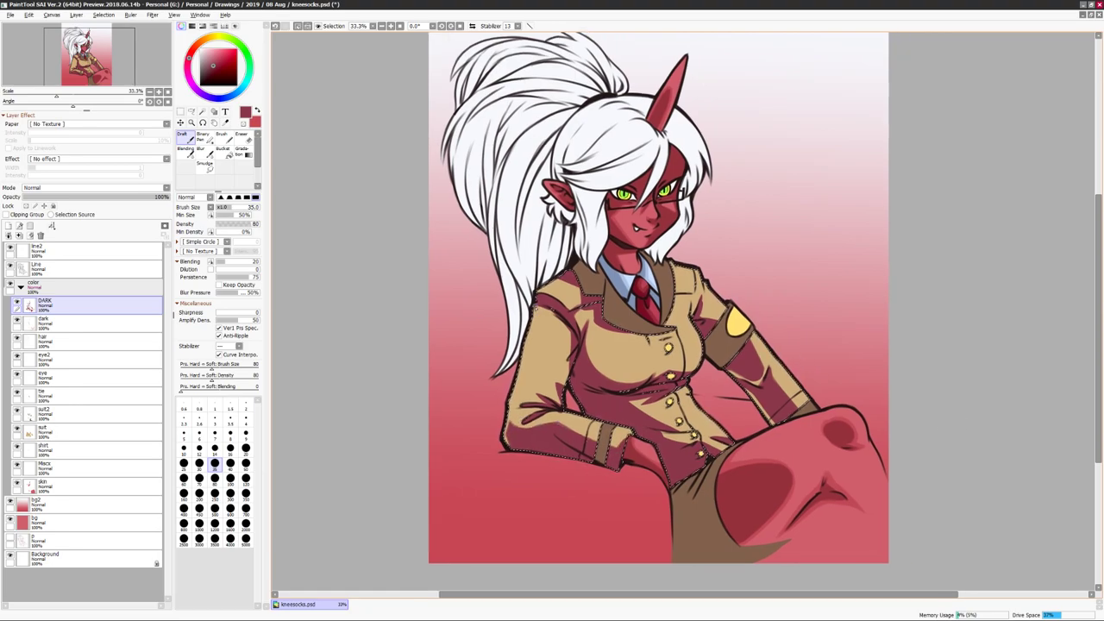
drag(636, 404, 585, 424)
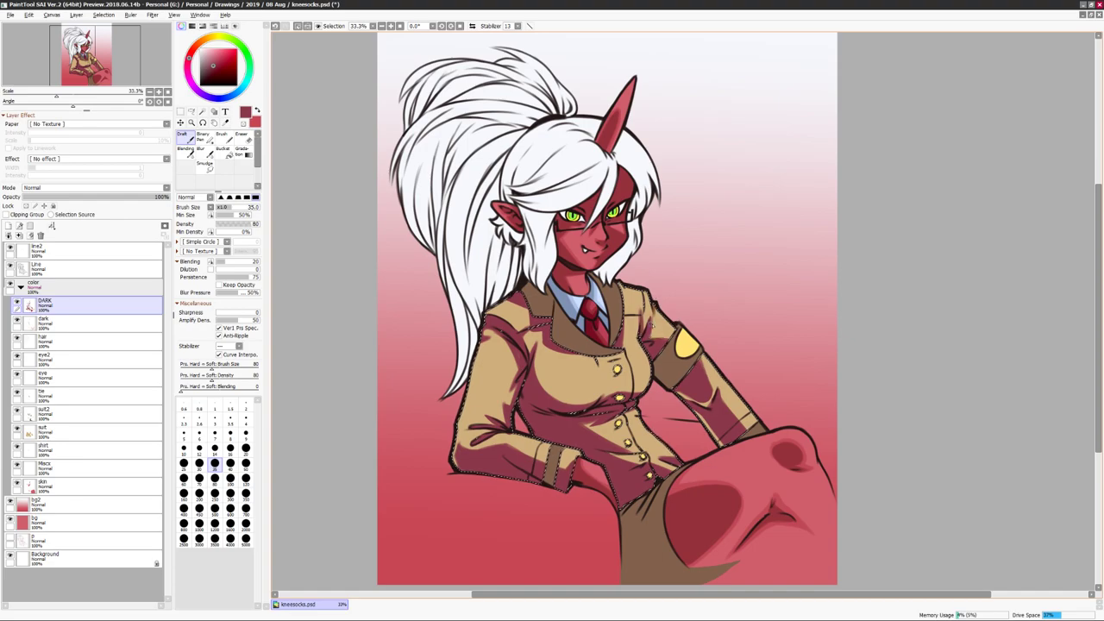
Shift the jacket shadows to a warm reddish brown with Hue/Saturation, using saturation +31 and luminance +17.
key(h)
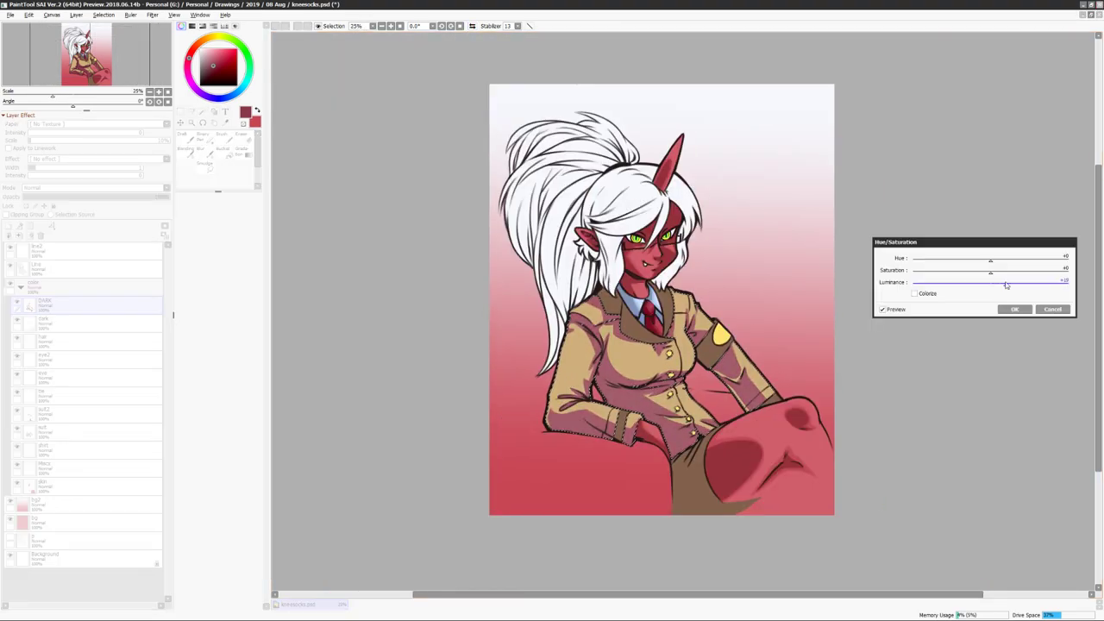
drag(1005, 260, 997, 262)
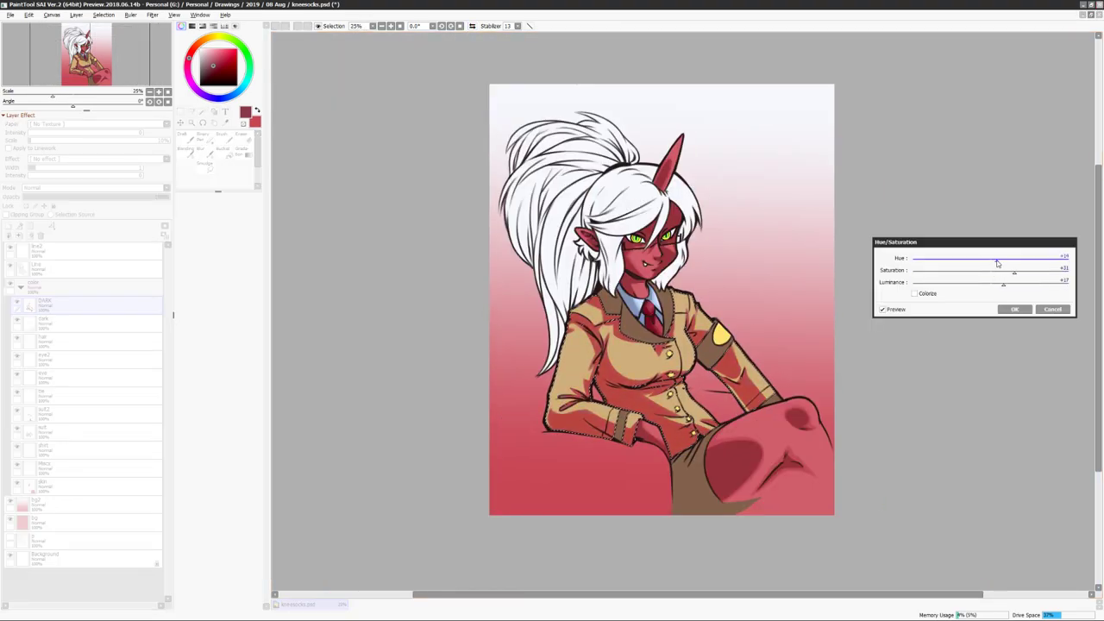
click(1015, 309)
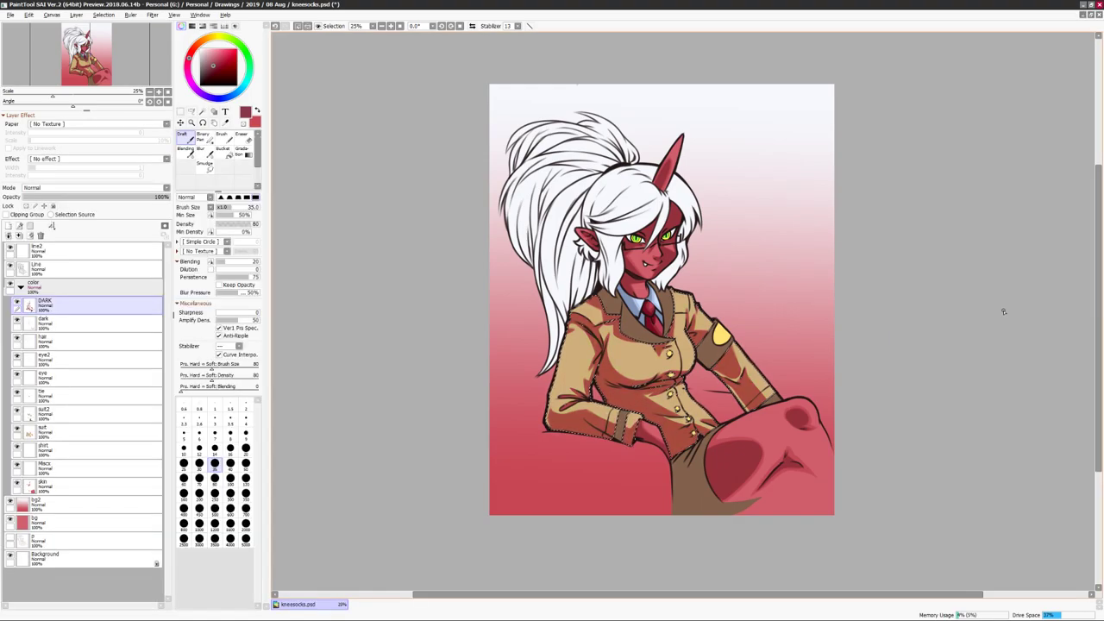
Paint mid-tone red along the shadow edges of the jacket's near shoulder and sleeve on the dark layer.
scroll(604, 375, up, 2)
click(43, 320)
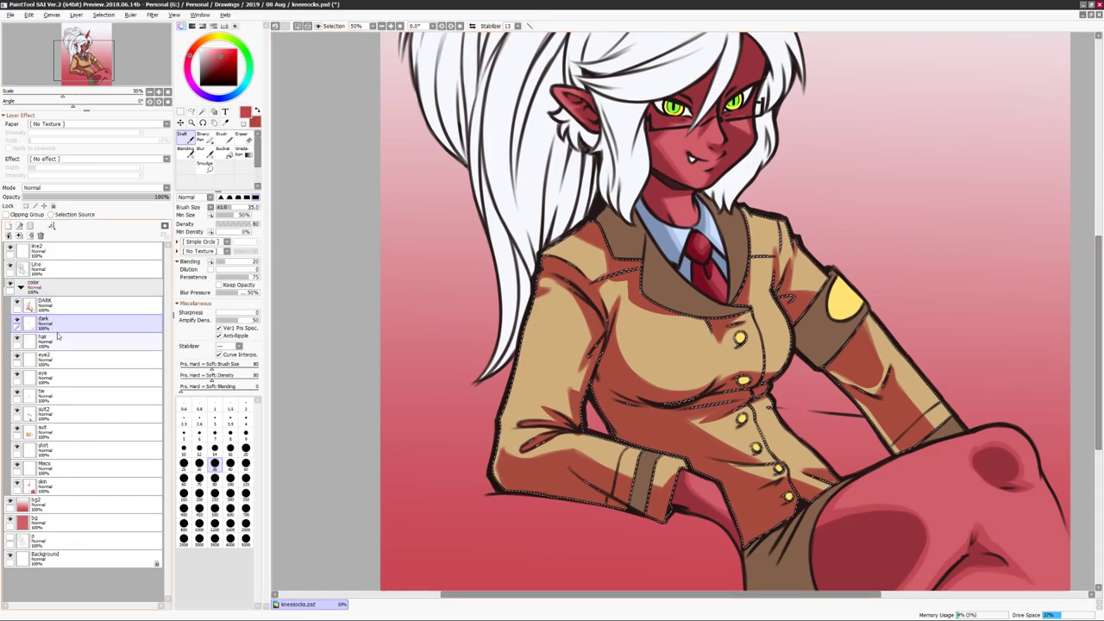
drag(604, 345, 586, 393)
drag(524, 328, 520, 327)
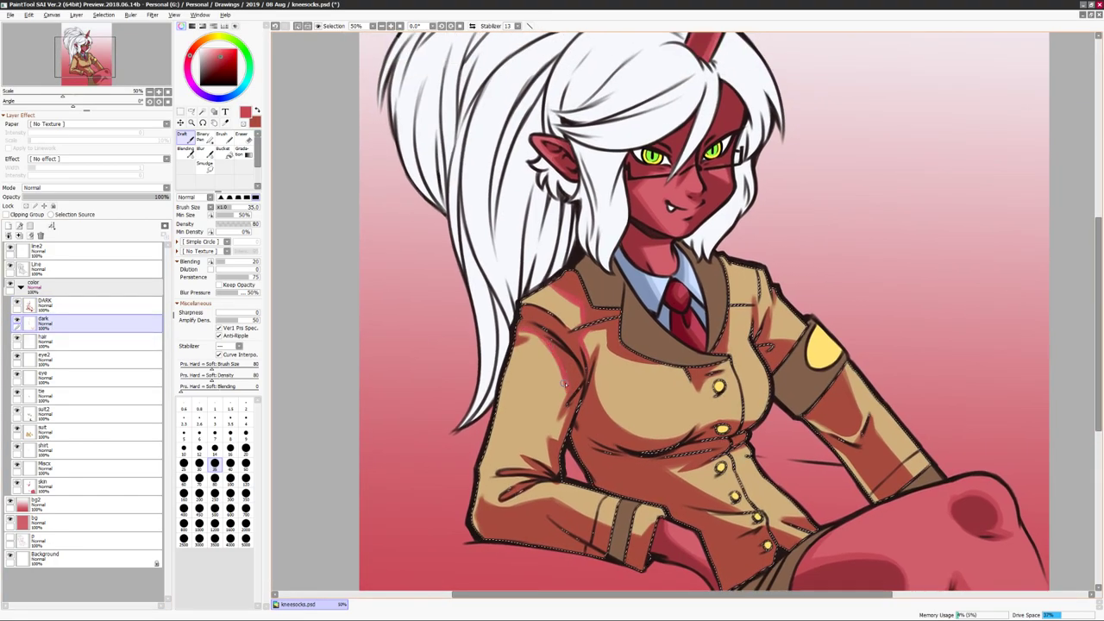
drag(789, 280, 770, 273)
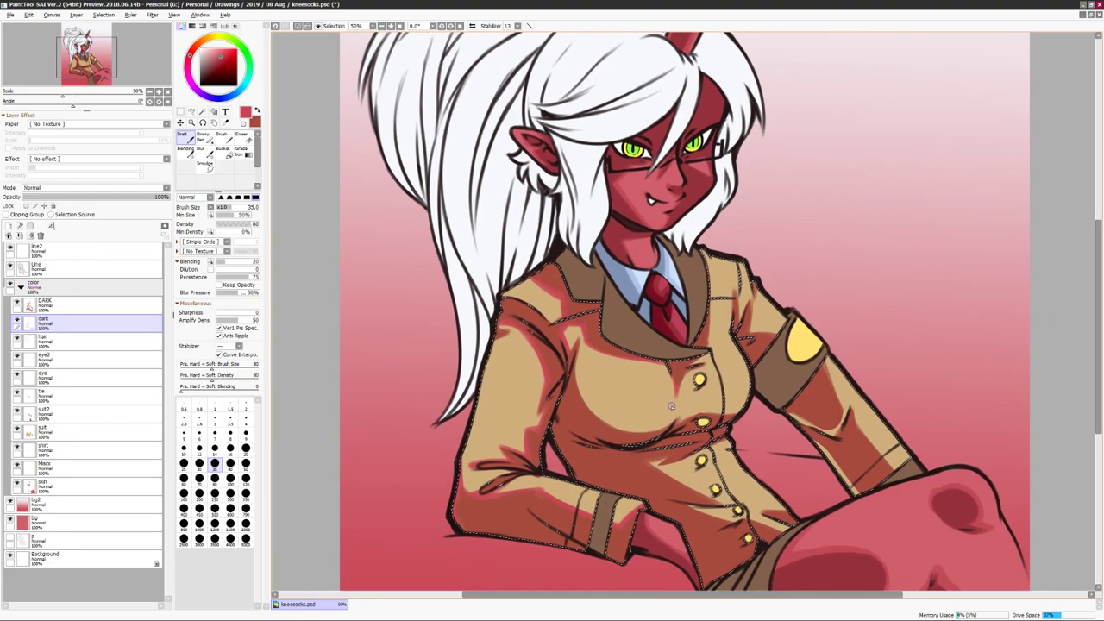
Add mid-tone red around the bust shadows and beside the jacket's upper button.
key(h)
drag(671, 405, 685, 381)
key(h)
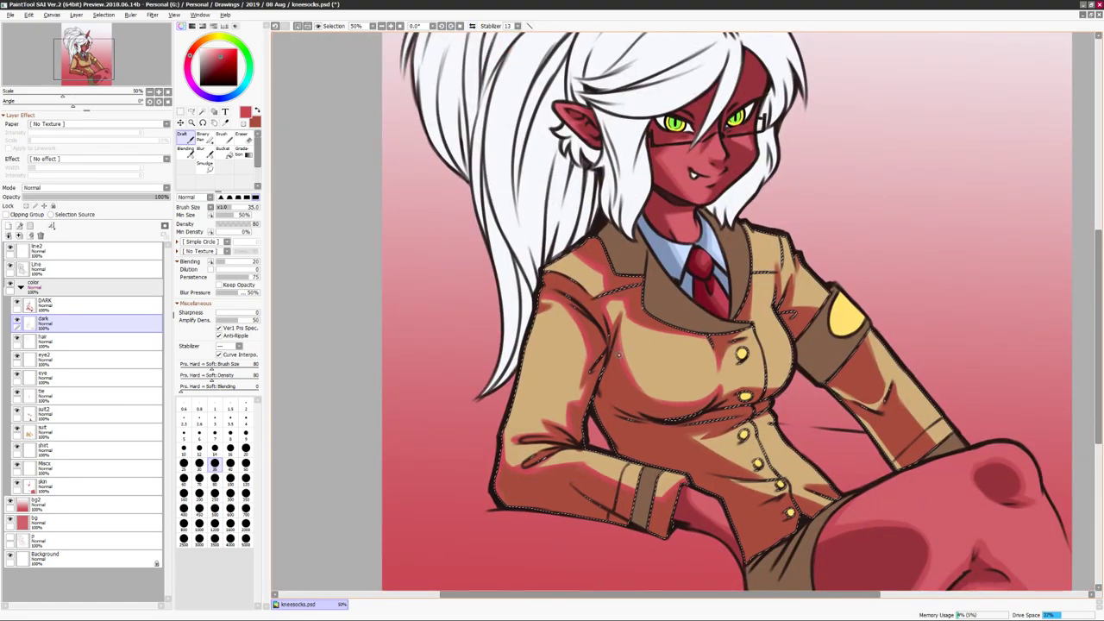
drag(618, 355, 673, 362)
key(h)
key(h)
key(b)
key(v)
key(h)
drag(752, 353, 776, 343)
key(h)
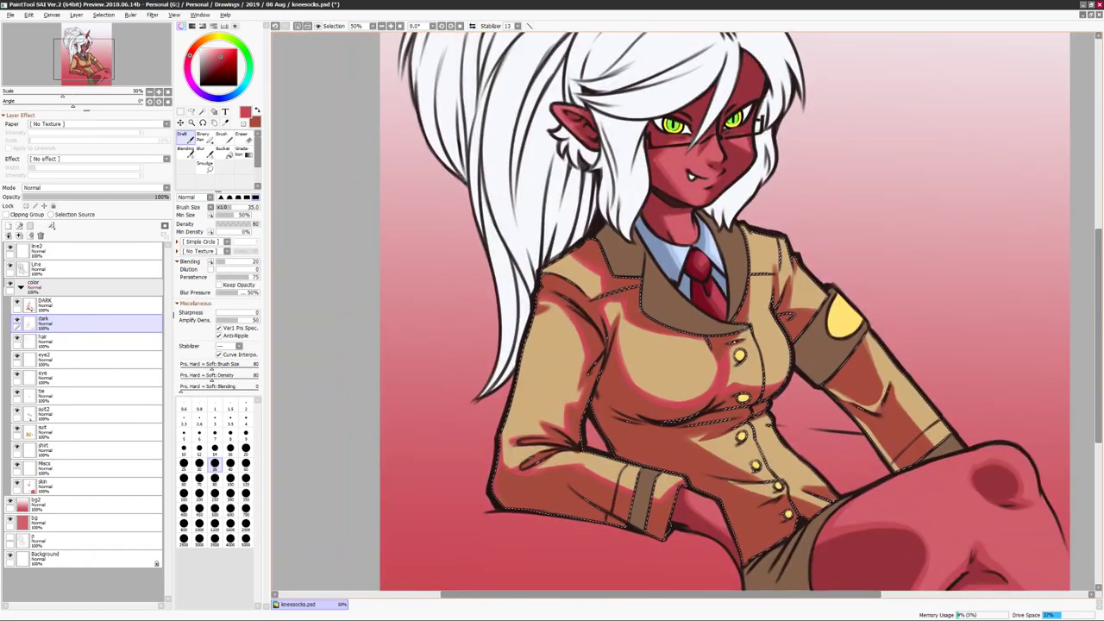
Finish the far sleeve's mid-tones and recolour the jacket mid-tones to orange with Hue/Saturation.
drag(866, 359, 829, 396)
scroll(902, 411, down, 2)
key(ctrl+u)
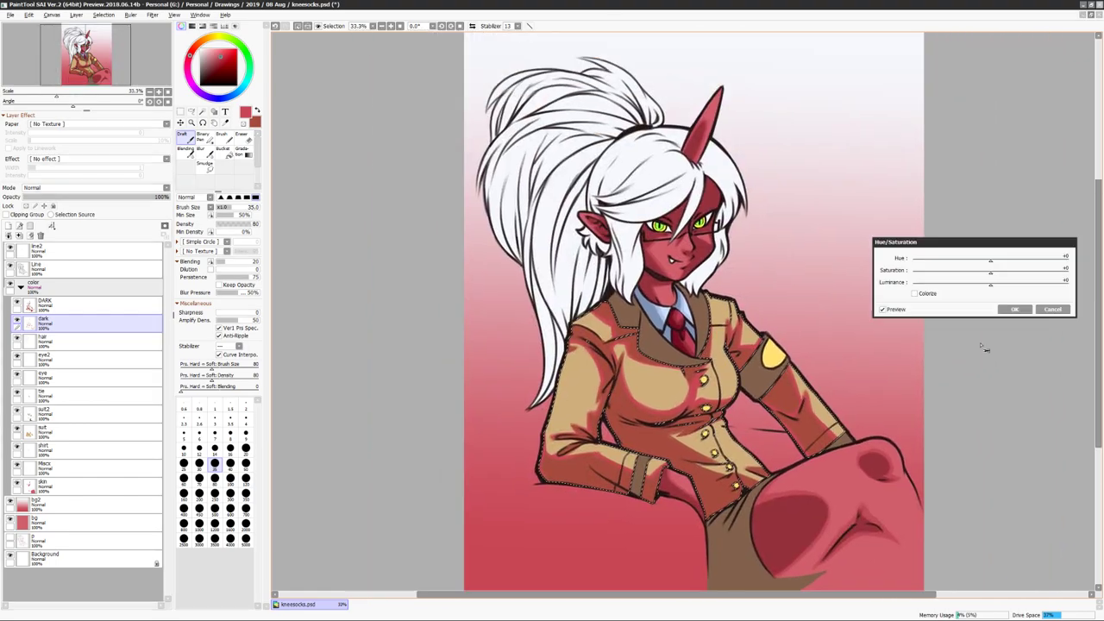
click(1001, 304)
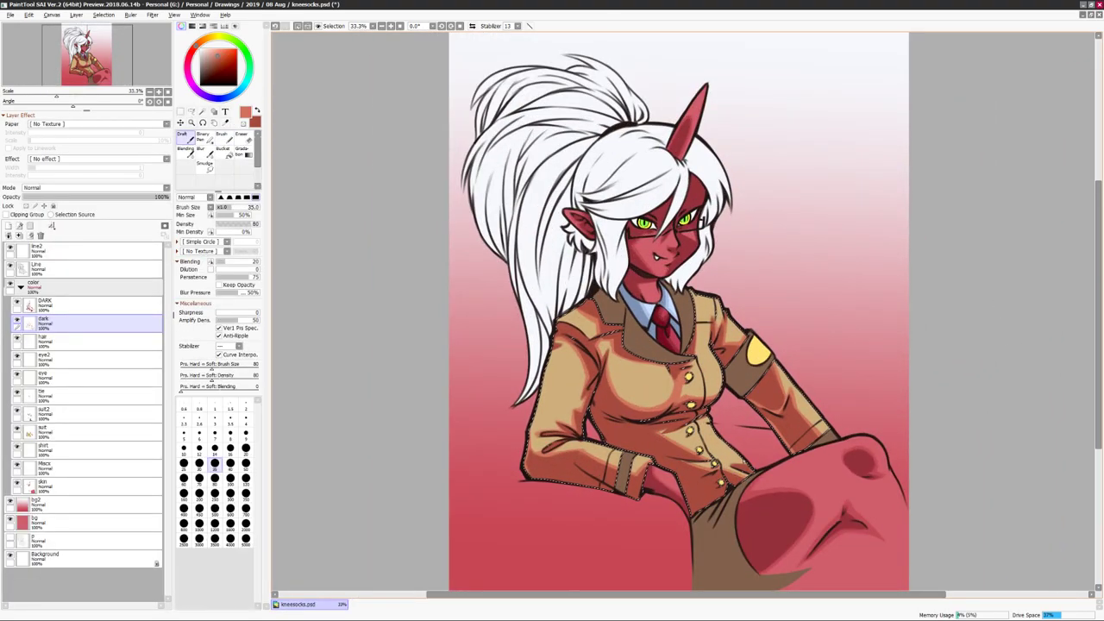
drag(754, 120, 733, 118)
scroll(733, 118, down, 1)
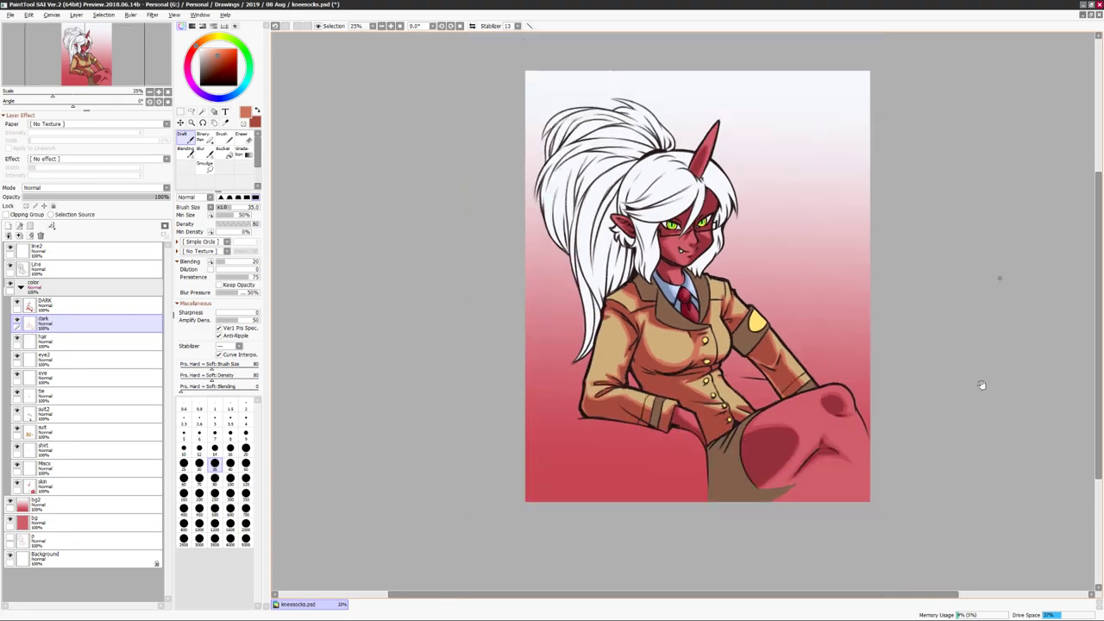
Mute the jacket shadows on the DARK layer with Hue/Saturation, setting saturation to -24 and luminance to +1.
key(ctrl+u)
key(Escape)
key(ctrl+u)
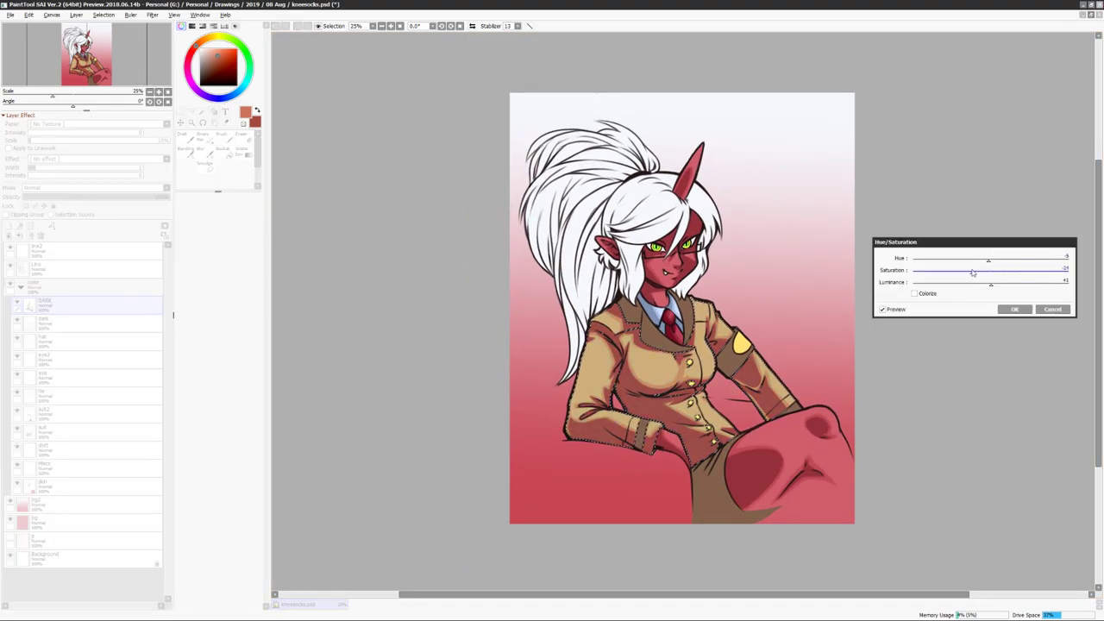
click(1015, 309)
Select the suit2 trim area and paint orange shadows on the lapels and near cuff on the DARK layer.
click(86, 321)
ctrl+click(68, 413)
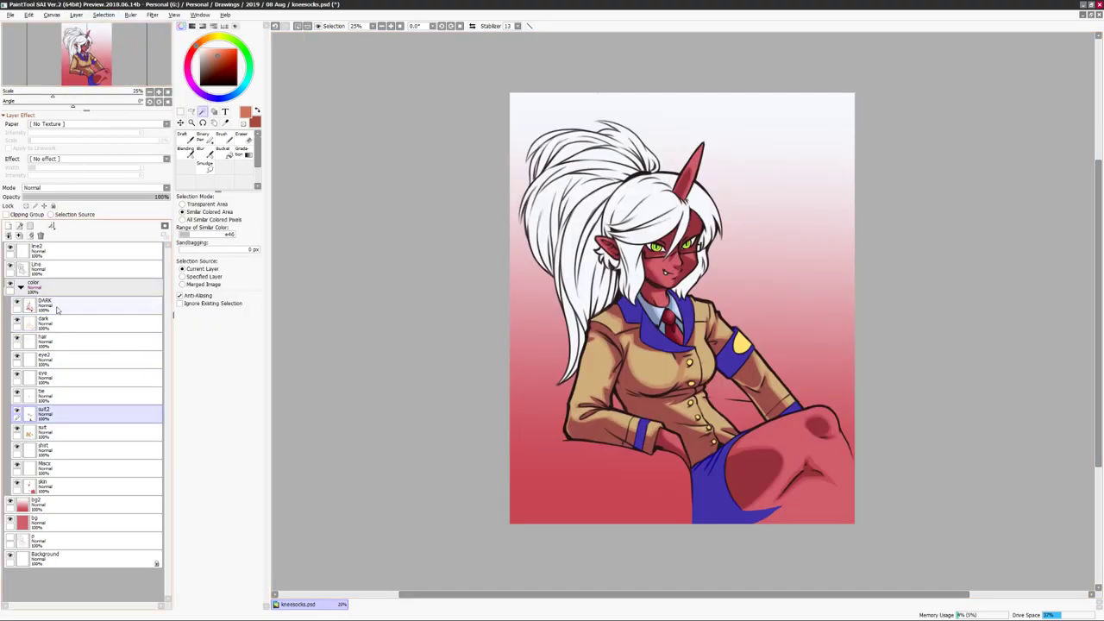
click(86, 304)
scroll(690, 310, up, 1)
key(b)
mouse_move(861, 268)
mouse_down()
mouse_move(836, 263)
mouse_move(795, 289)
mouse_up()
drag(747, 355, 727, 327)
drag(795, 341, 787, 319)
Recolour the lapel and cuff shadows to a dark muted brown with Hue/Saturation.
key(ctrl+u)
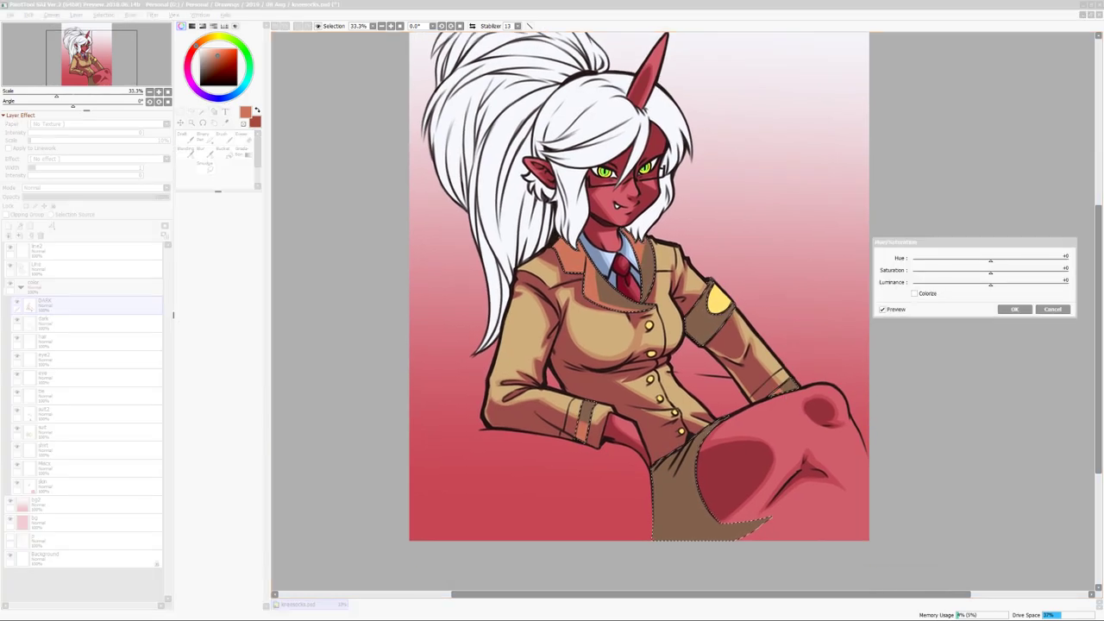
drag(638, 258, 634, 298)
drag(990, 259, 977, 259)
drag(990, 273, 952, 284)
click(1009, 308)
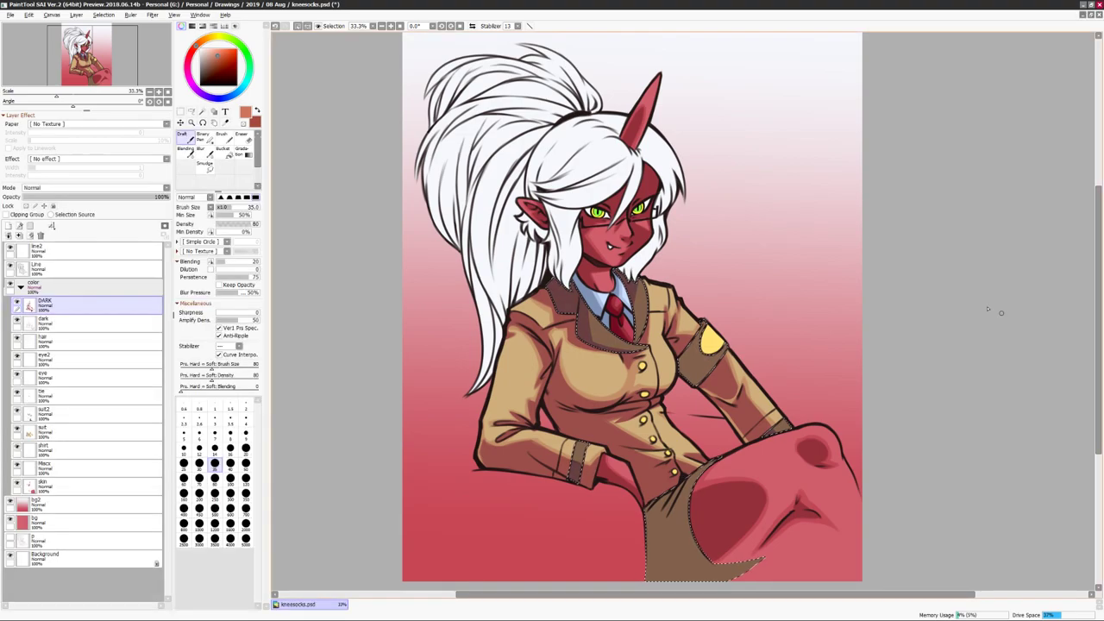
Paint dark brown shadows over the skirt and the armband on the DARK layer.
key(h)
drag(808, 308, 836, 250)
key(b)
key(h)
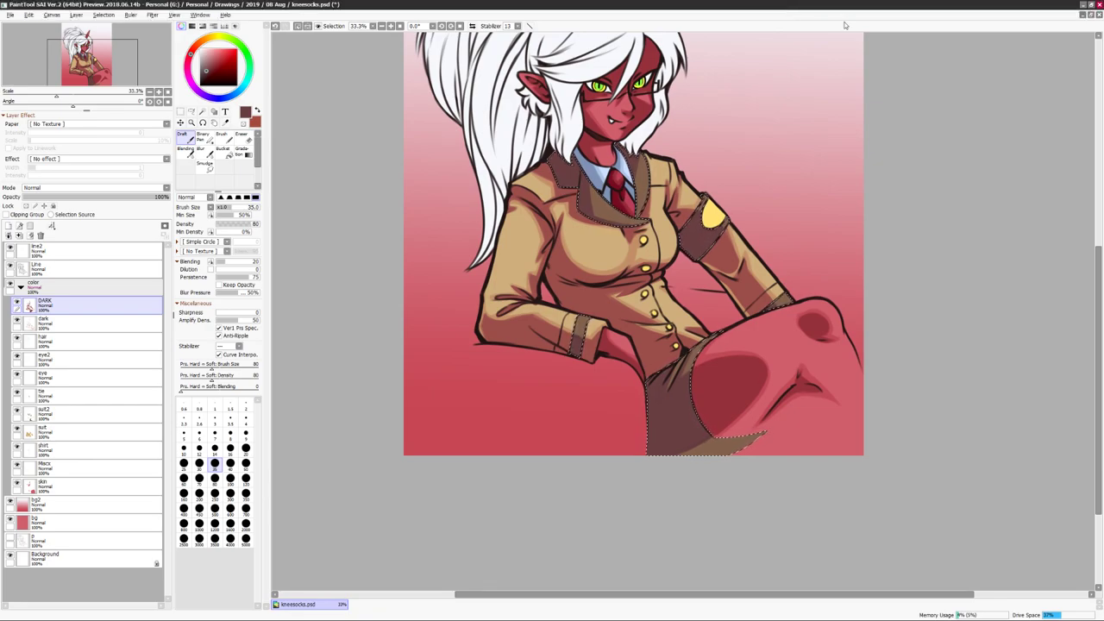
Add a lighter greyish brown mid-tone beside the trim and skirt shadows on the dark layer.
click(71, 325)
drag(494, 298, 515, 294)
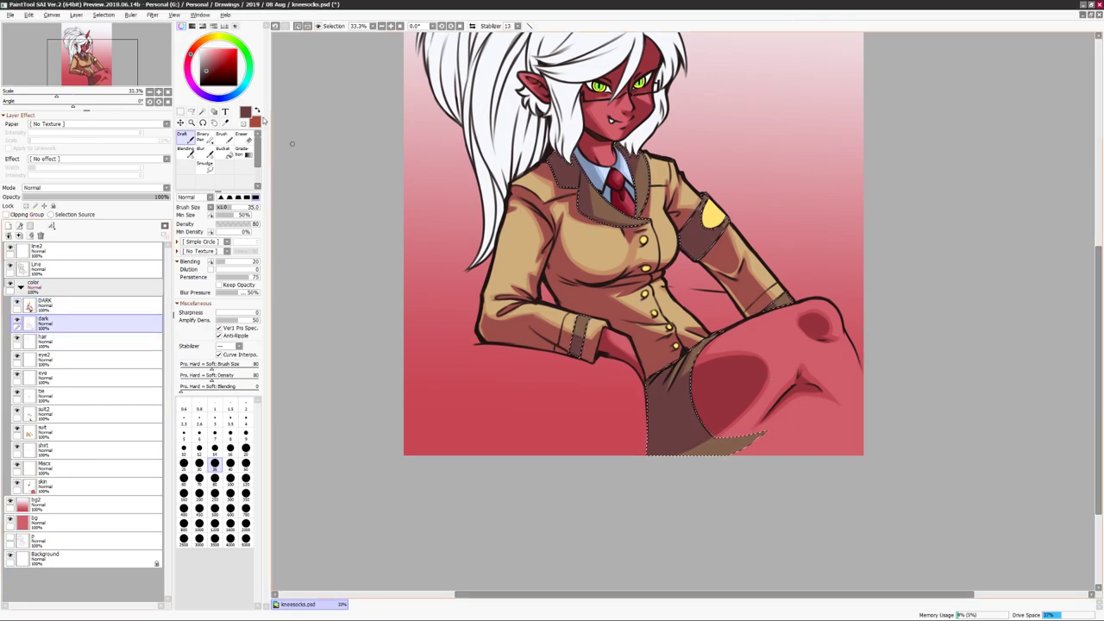
key(h)
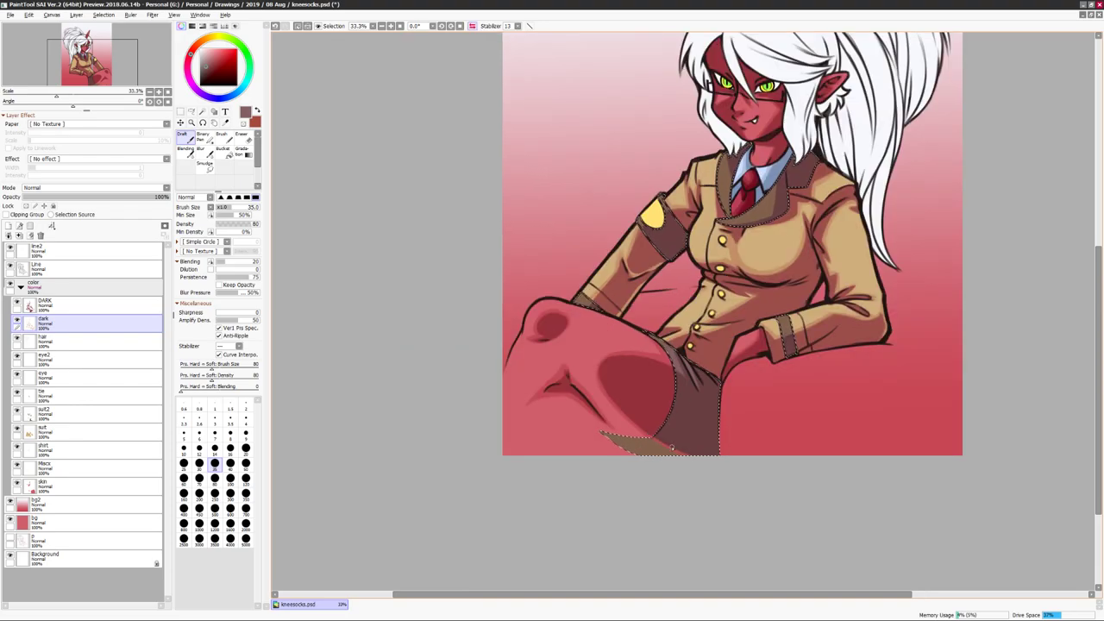
key(h)
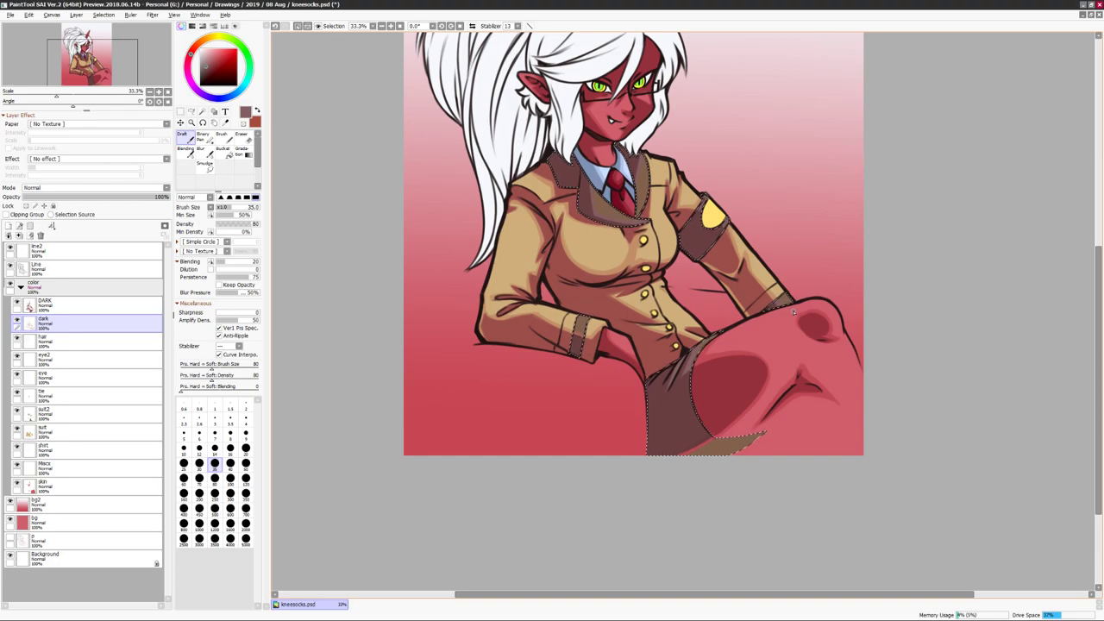
Copy the selected trim mid-tones onto a clipping layer and recolour them with Hue/Saturation.
key(ctrl+c)
key(ctrl+v)
key(ctrl+u)
drag(990, 259, 1009, 272)
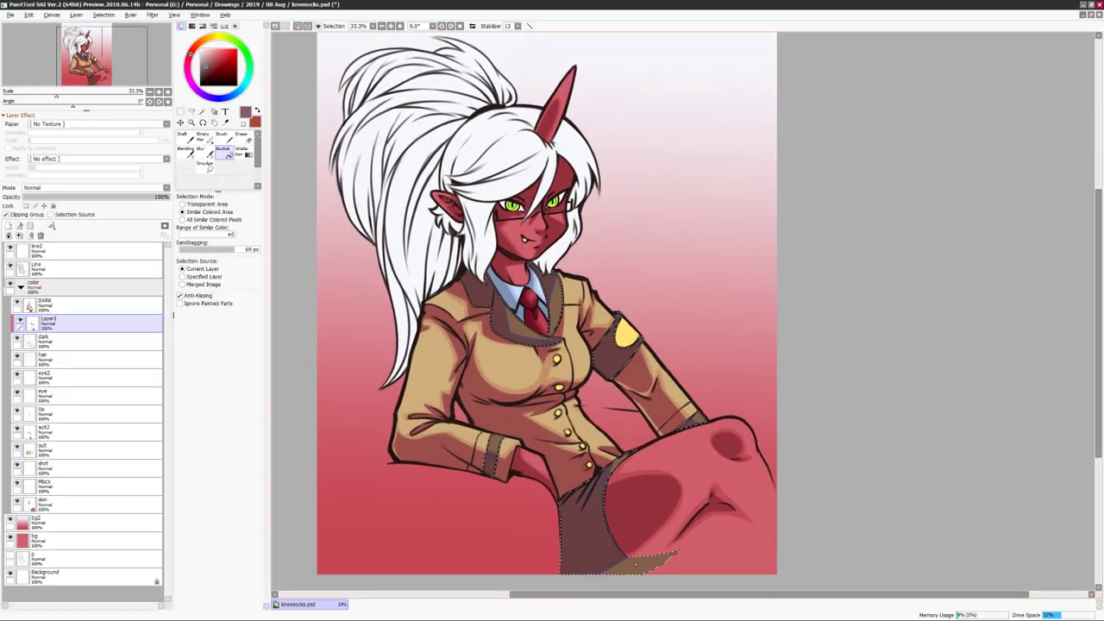
key(ctrl+u)
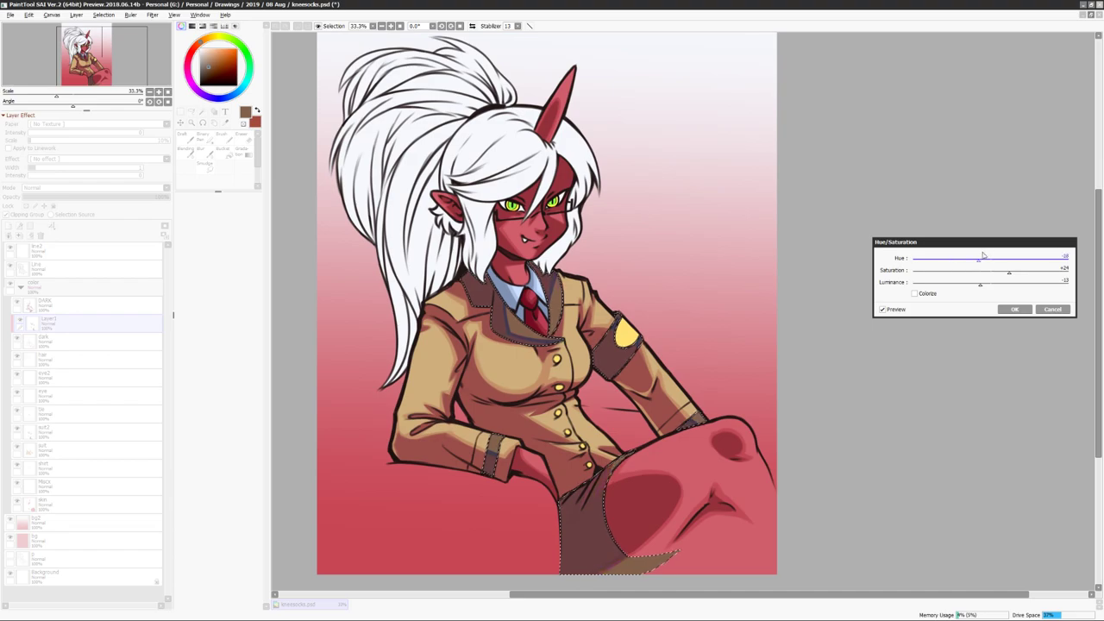
click(1014, 308)
key(b)
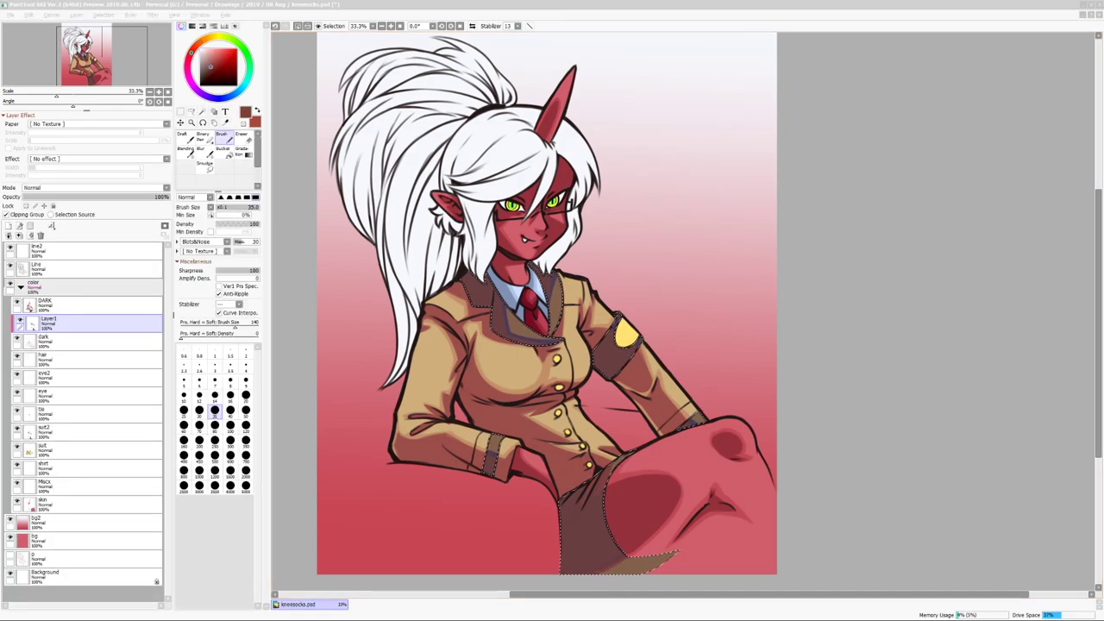
Clean up and repaint the muted reddish brown mid-tones on the lapels, armband and cuffs on the dark layer.
scroll(872, 229, down, 1)
scroll(872, 229, up, 1)
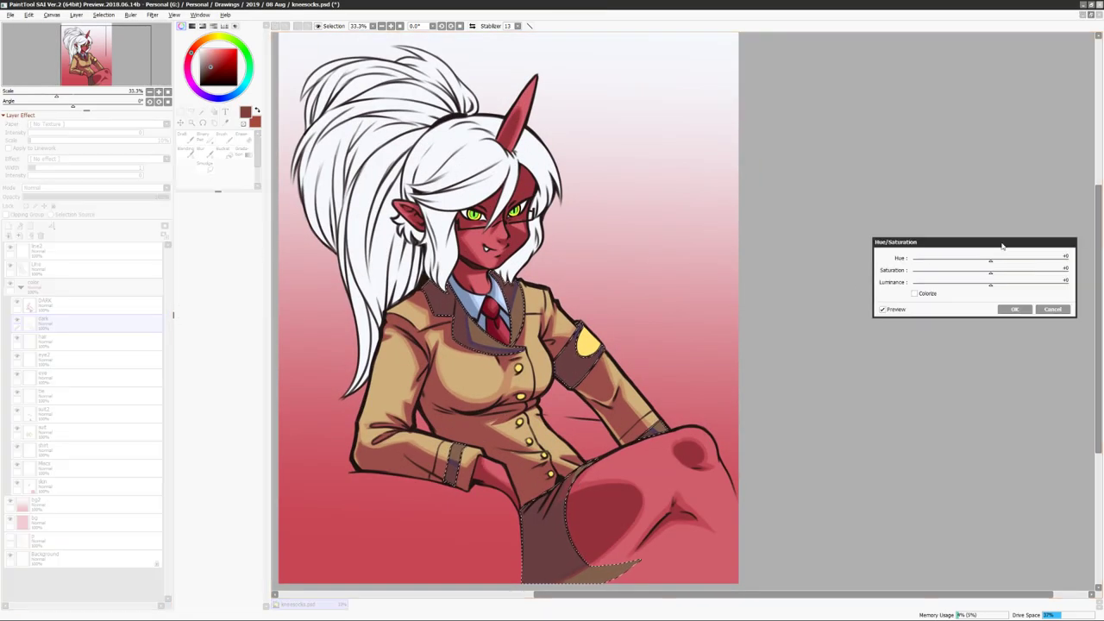
click(1014, 309)
key(n)
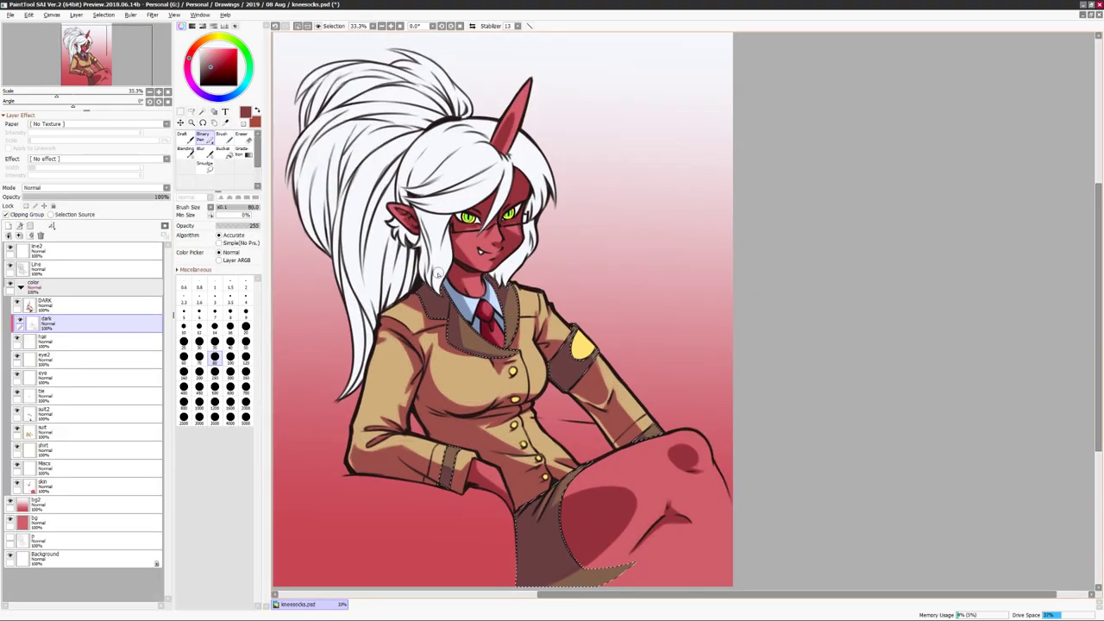
scroll(581, 587, up, 1)
scroll(665, 360, up, 1)
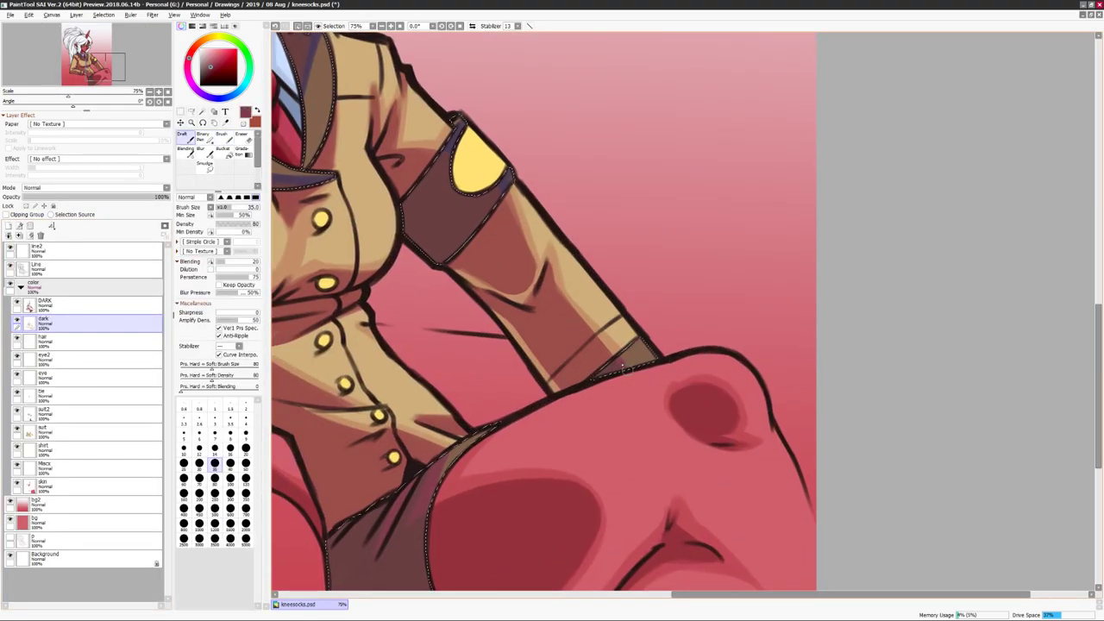
scroll(664, 361, down, 1)
drag(673, 233, 662, 184)
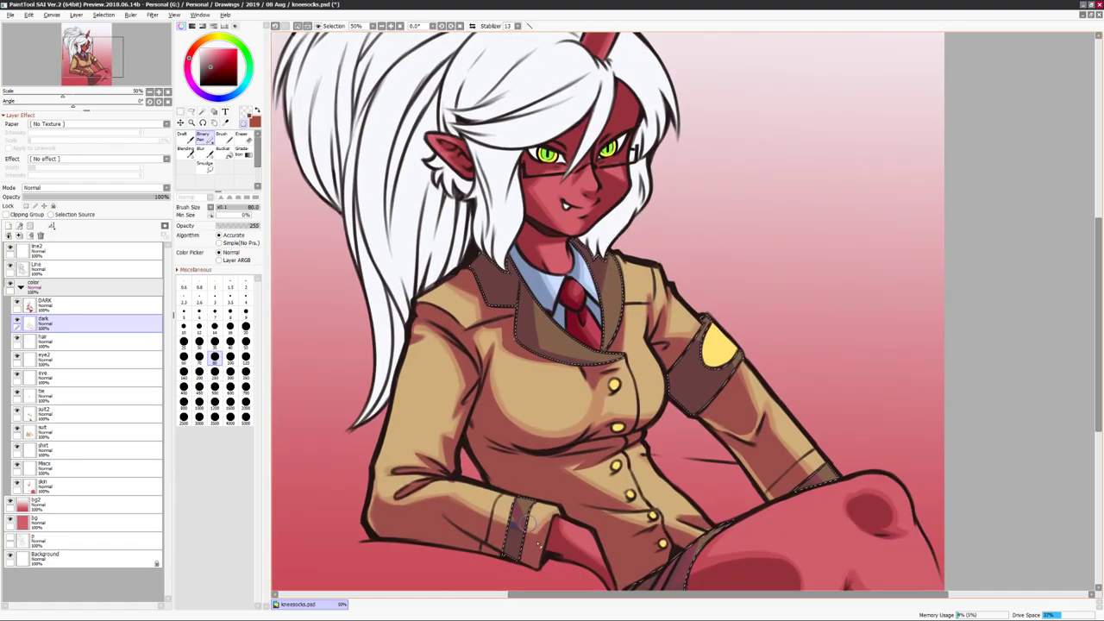
key(b)
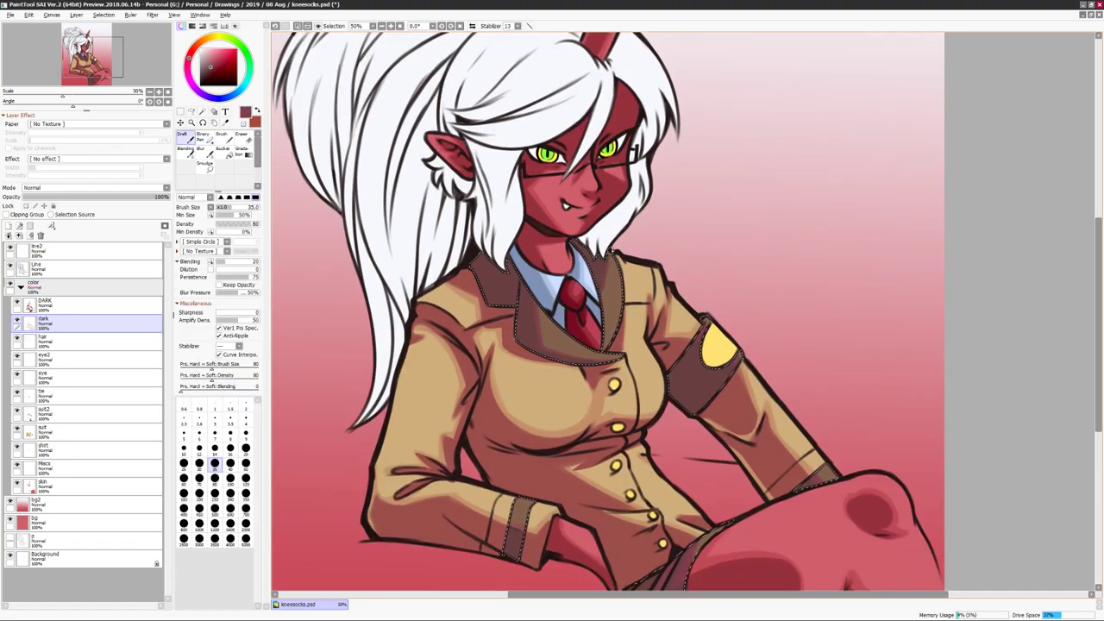
Adjust the colour of the lapel, armband, cuff and skirt shadows on the DARK layer with Hue/Saturation.
drag(725, 530, 651, 414)
key(ctrl+u)
click(1005, 310)
key(ctrl+u)
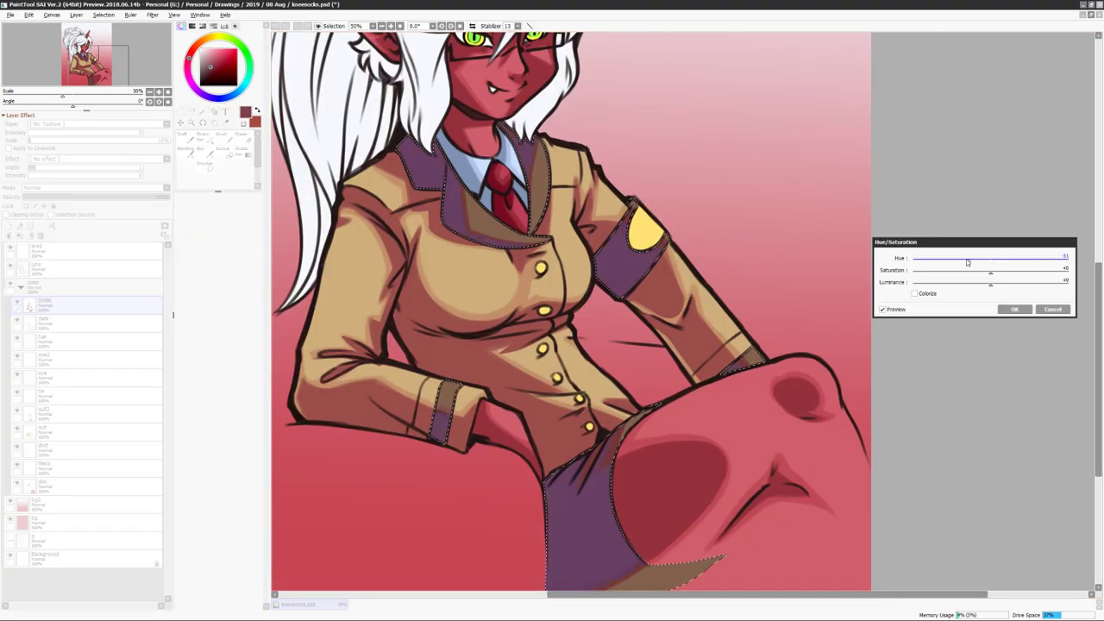
drag(990, 270, 996, 274)
scroll(995, 274, down, 3)
click(1014, 309)
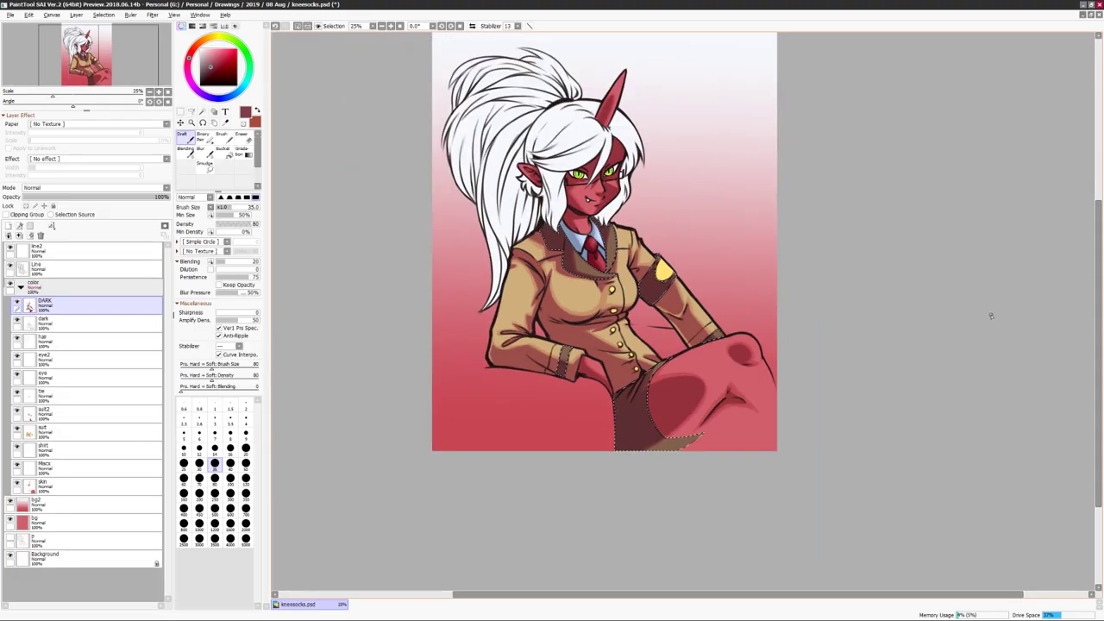
Paint grey shadows on the eye whites on the DARK layer and tint them mauve with Hue/Saturation.
scroll(874, 342, up, 3)
key(b)
scroll(664, 334, up, 3)
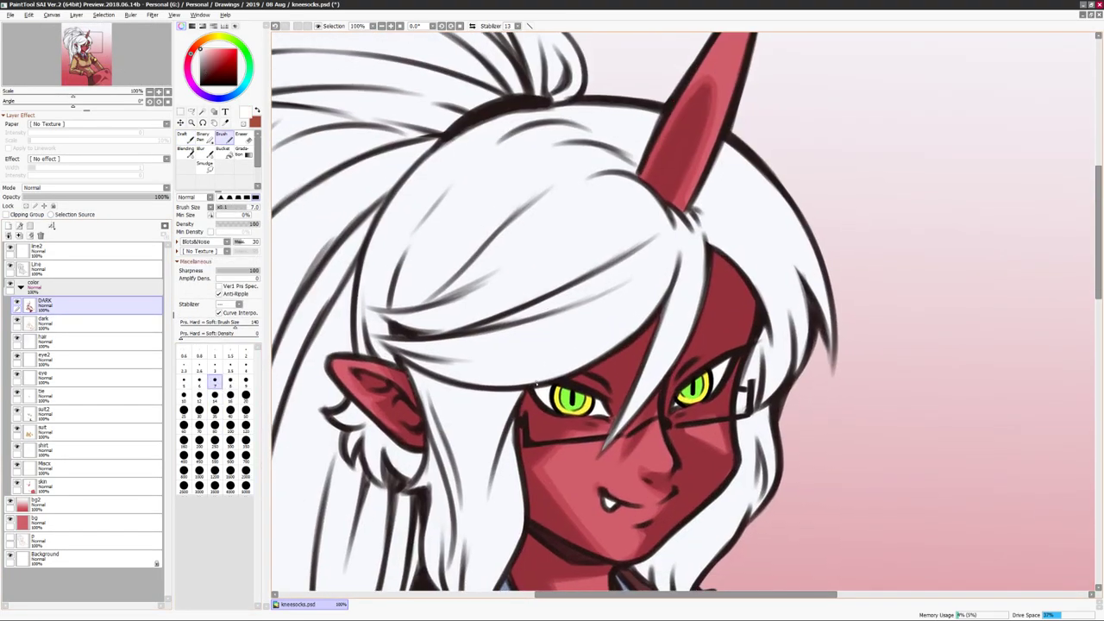
drag(725, 371, 687, 376)
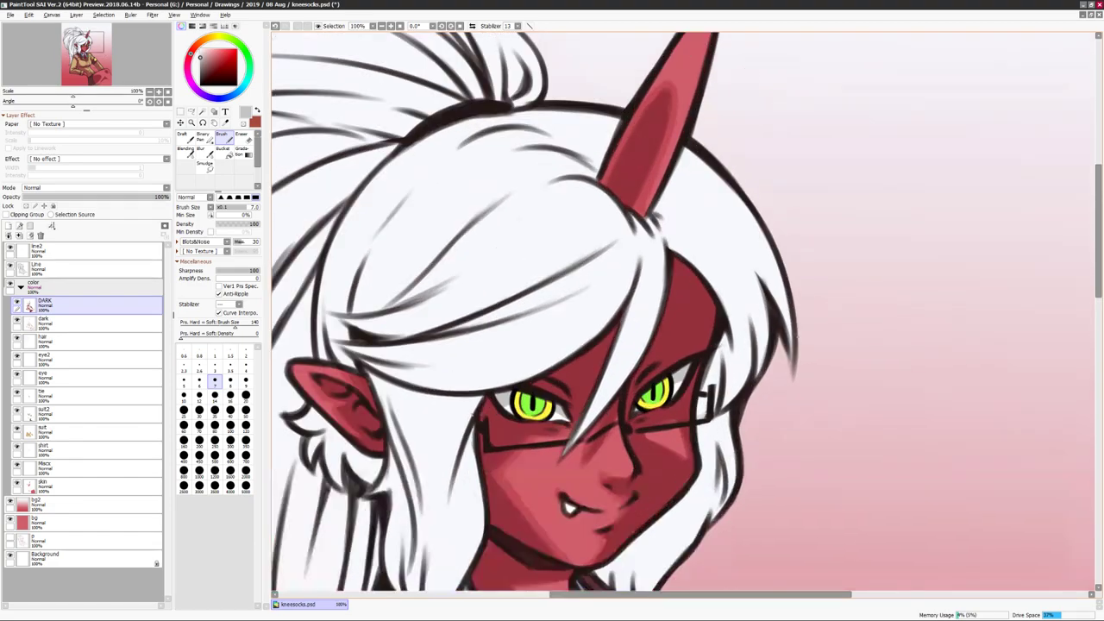
ctrl+click(560, 412)
key(ctrl+u)
mouse_move(954, 259)
mouse_down()
mouse_move(992, 260)
mouse_move(954, 260)
mouse_up()
click(1014, 309)
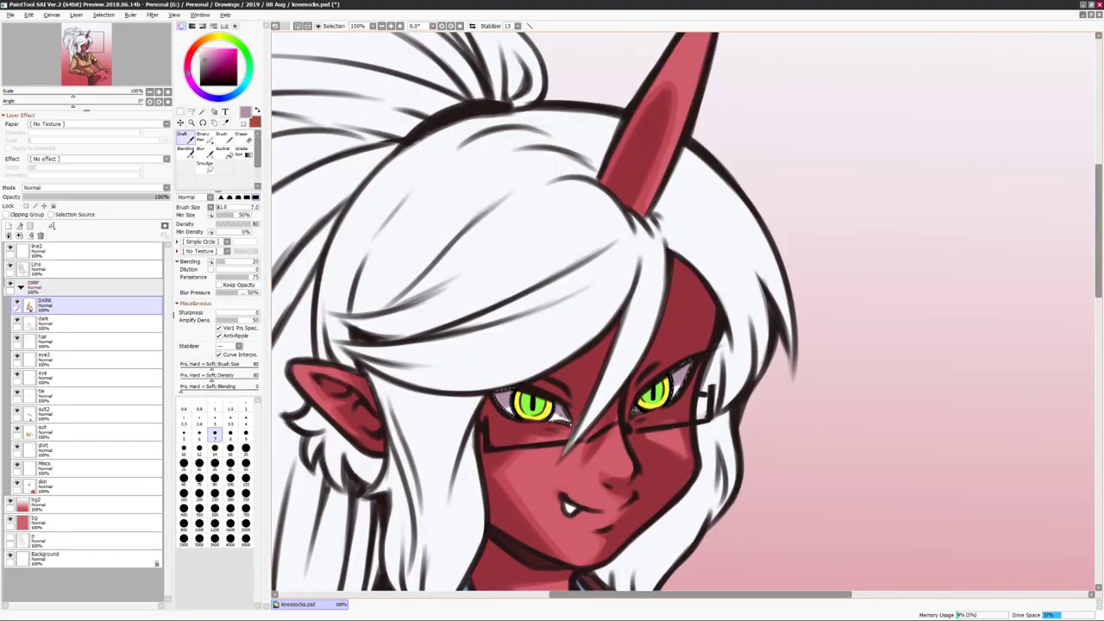
Select the eye whites from the Misc layer and shade them on the DARK and dark layers in muted mauve.
scroll(681, 311, down, 3)
scroll(681, 310, up, 3)
key(h)
click(52, 466)
key(w)
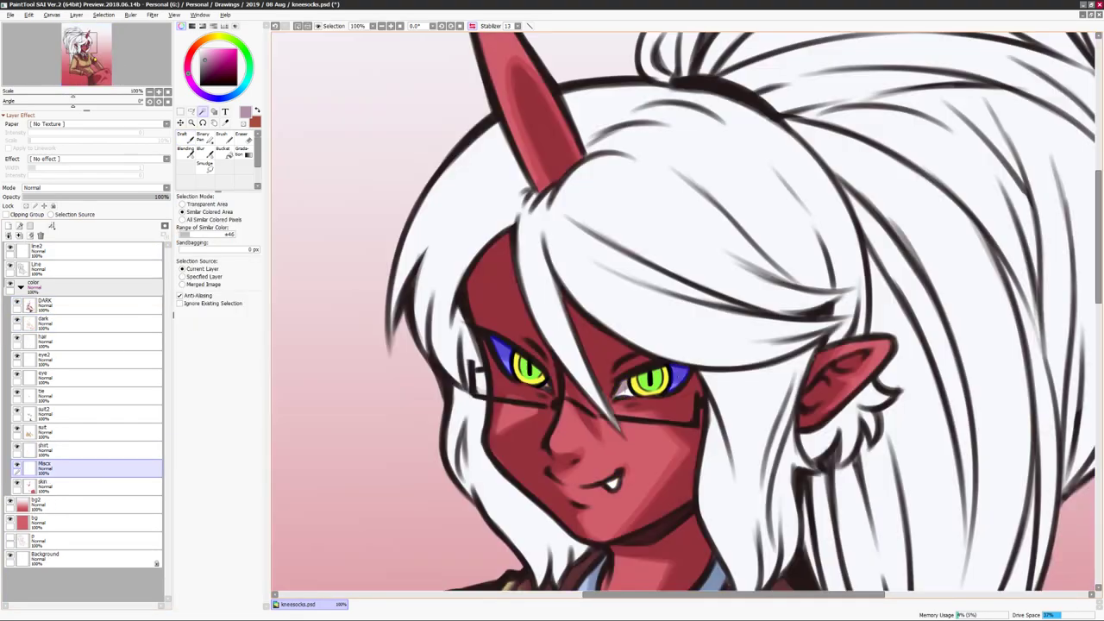
key(n)
click(51, 303)
click(52, 322)
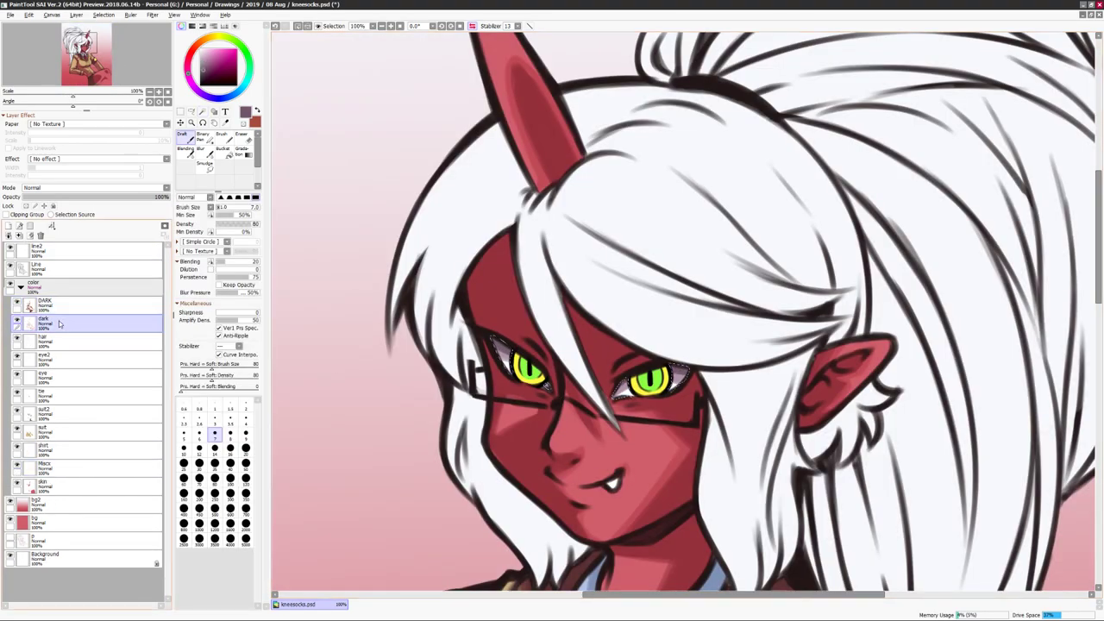
Select the iris areas, paint dark shadows across their upper parts on the DARK layer and adjust the colours with Hue/Saturation.
key(h)
scroll(1003, 313, down, 2)
key(h)
scroll(1002, 313, up, 2)
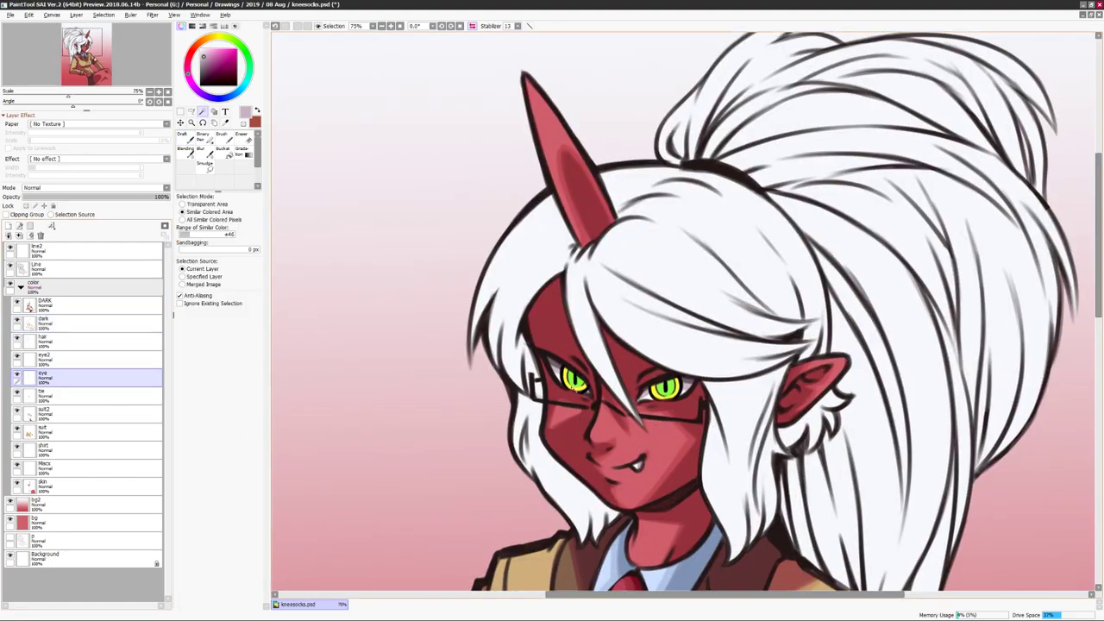
click(51, 304)
alt+click(712, 380)
key(h)
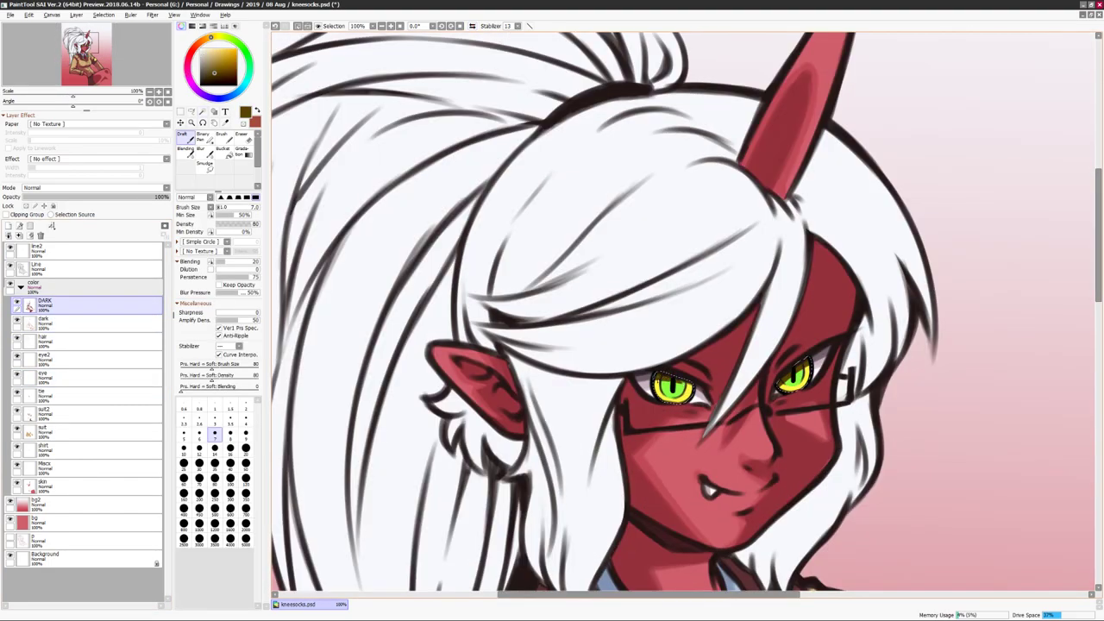
key(h)
key(ctrl+u)
key(Return)
key(ctrl+u)
key(Return)
Add lighter mid-tones below the iris shadows on the dark layer, adjust their colour with Hue/Saturation and clear the selection.
key(ctrl+plus)
click(43, 322)
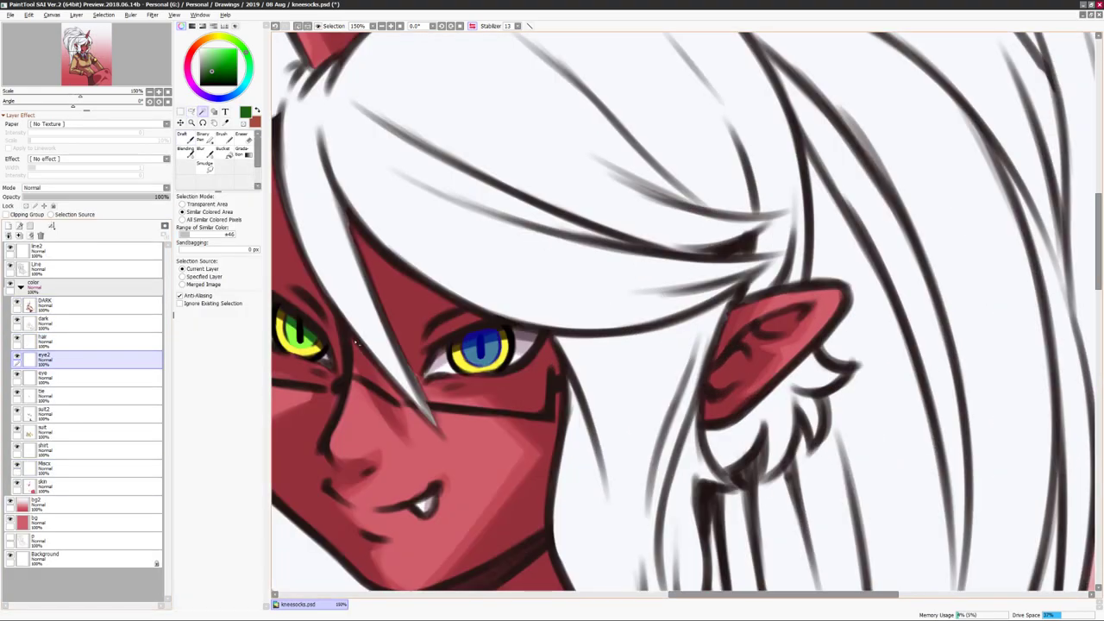
drag(604, 345, 699, 356)
key(ctrl+u)
key(Return)
key(ctrl+d)
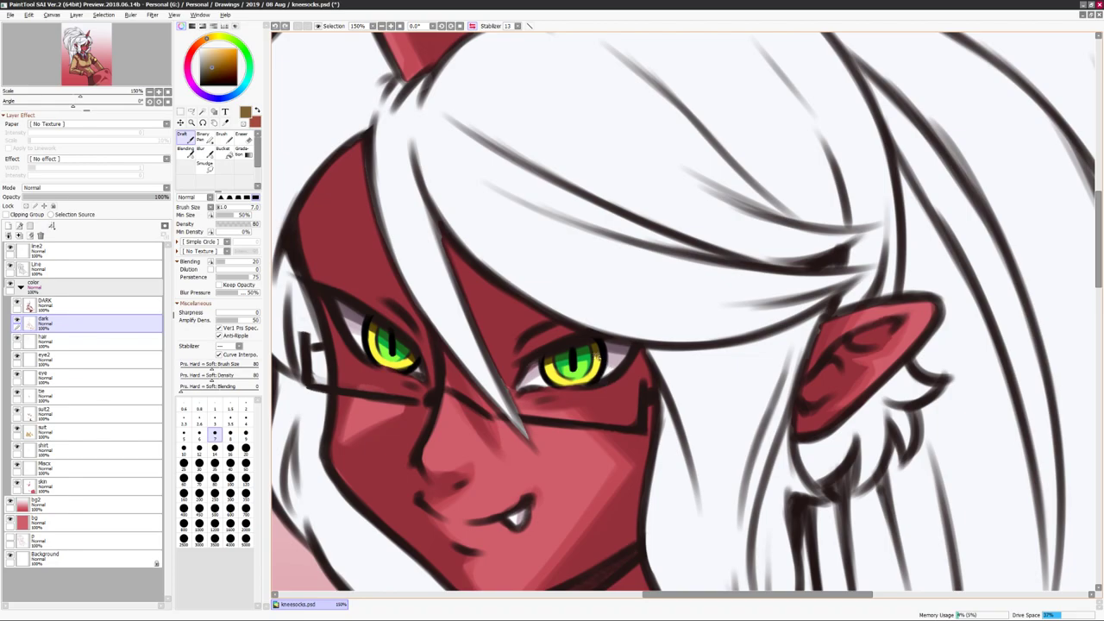
key(ctrl+minus)
key(ctrl+minus)
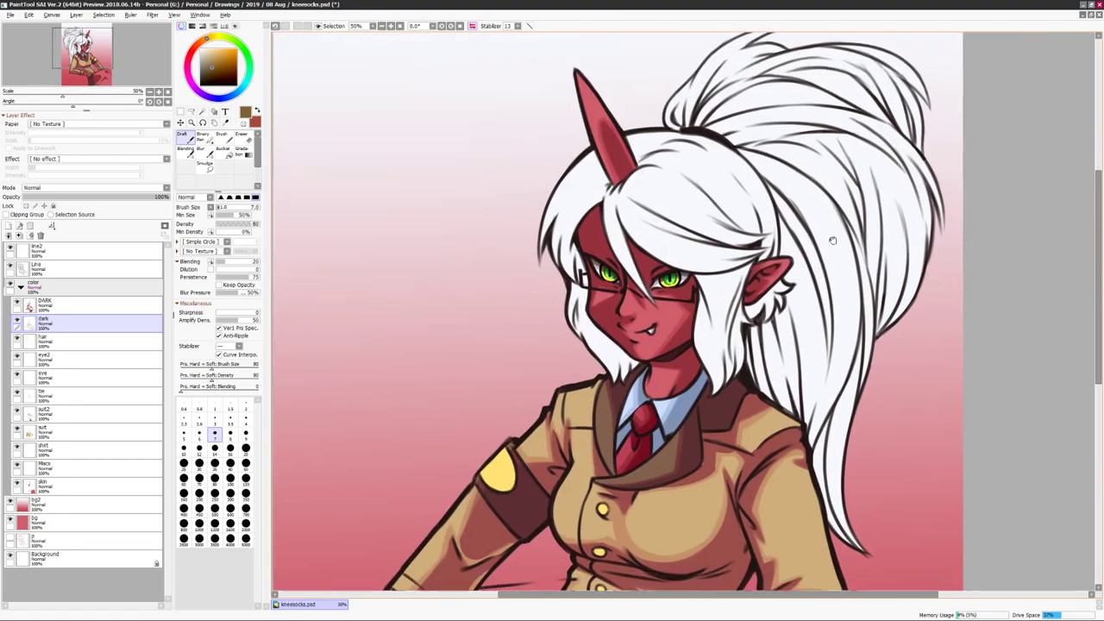
key(ctrl+plus)
click(103, 306)
key(ctrl+minus)
key(ctrl+minus)
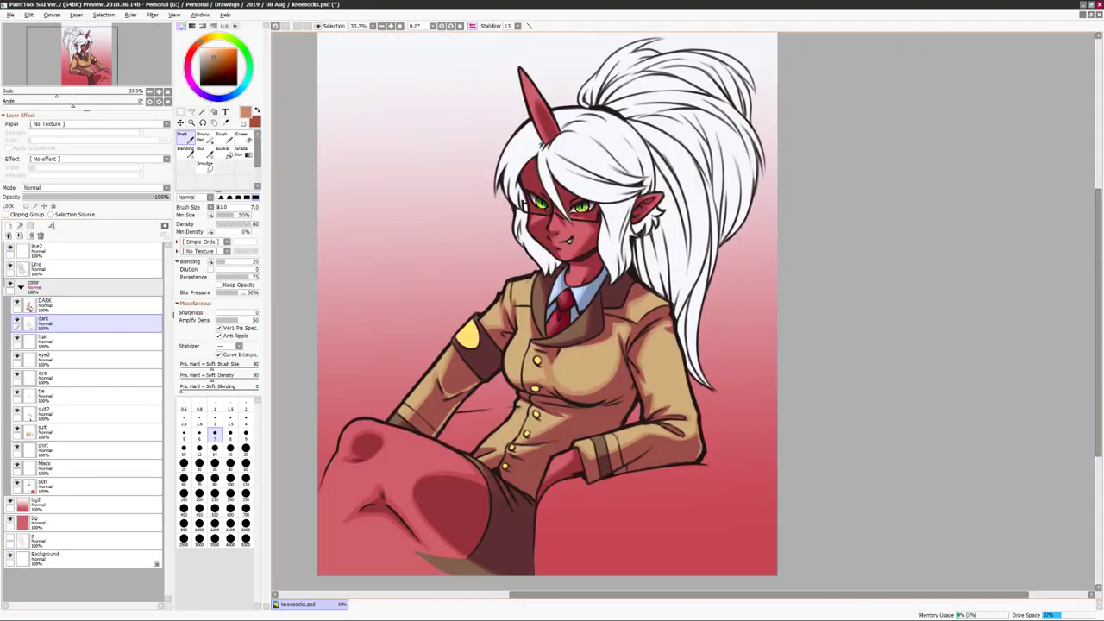
Select the hair area from the hair layer and bring out the eyebrows in white and light grey.
click(43, 341)
key(ctrl+plus)
click(51, 322)
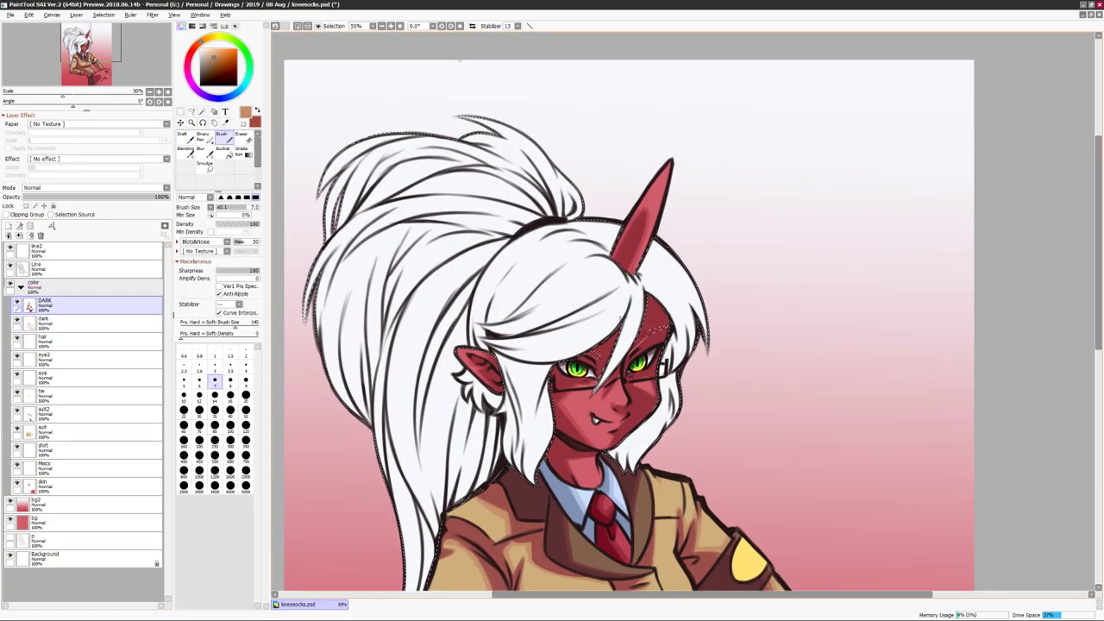
alt+click(660, 331)
scroll(660, 332, down, 1)
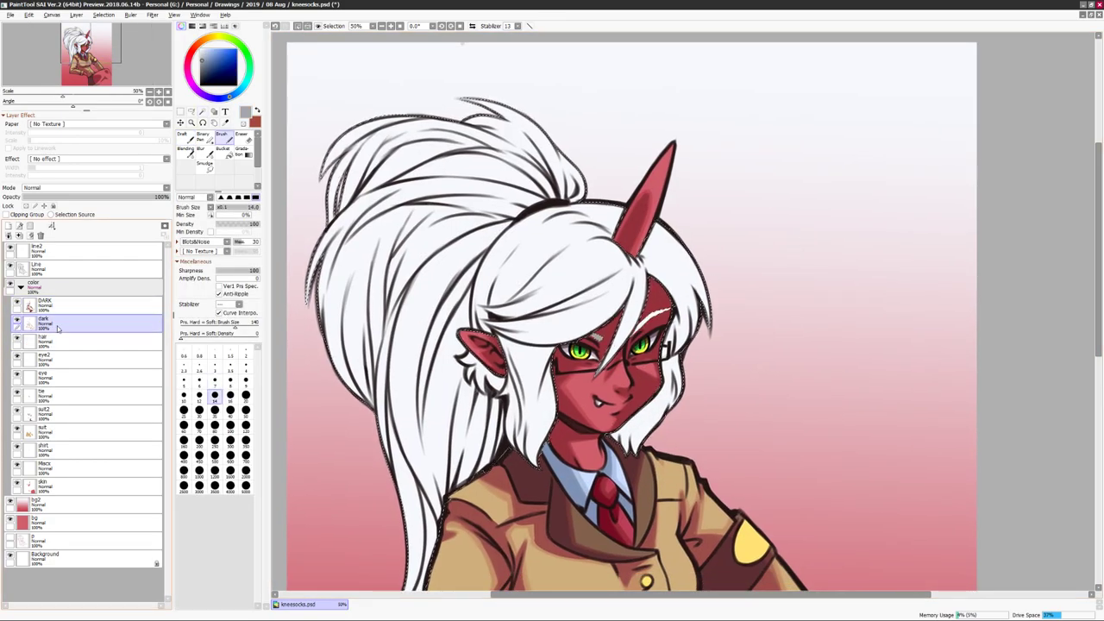
Paint grey shadows on the central fringe lock and the hair on the far side of the face on the dark layer.
key(h)
key(b)
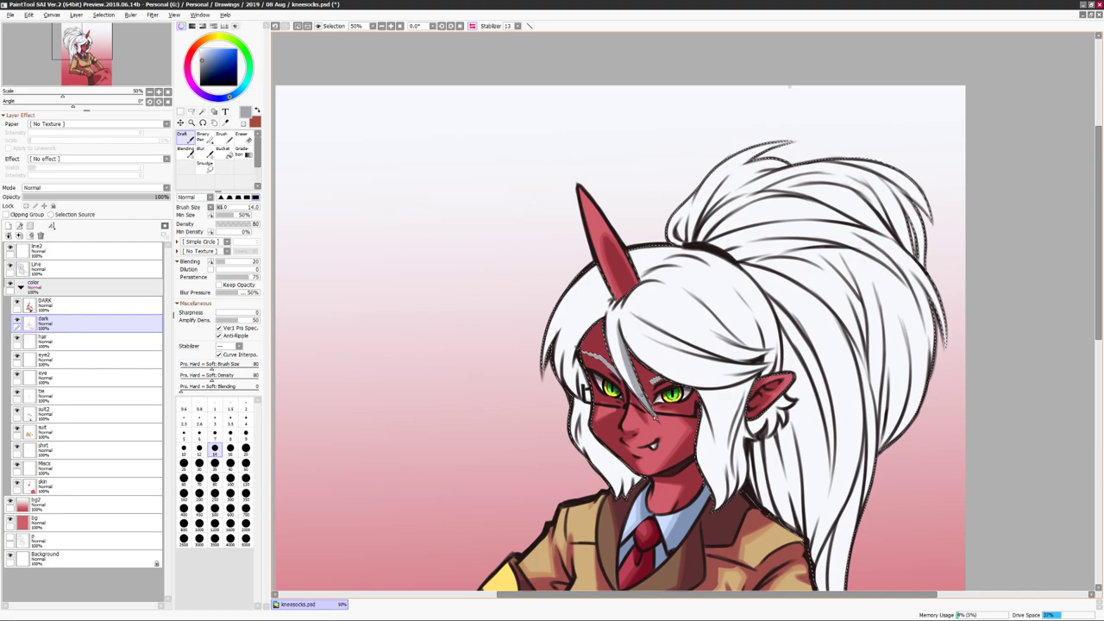
key(b)
key(bracketright)
key(bracketright)
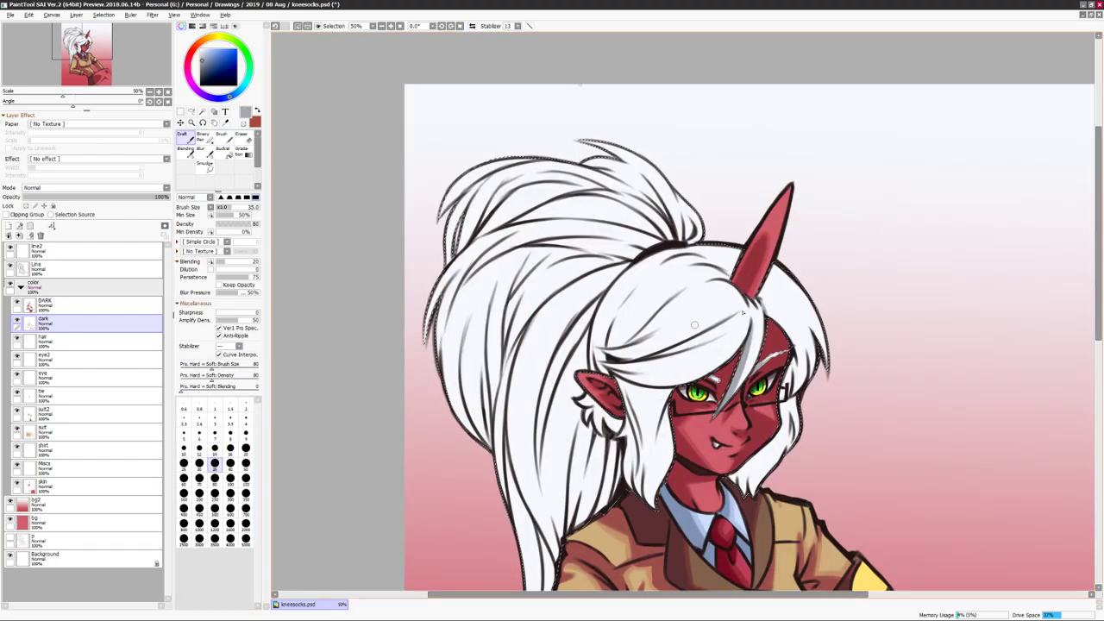
drag(604, 345, 530, 358)
key(h)
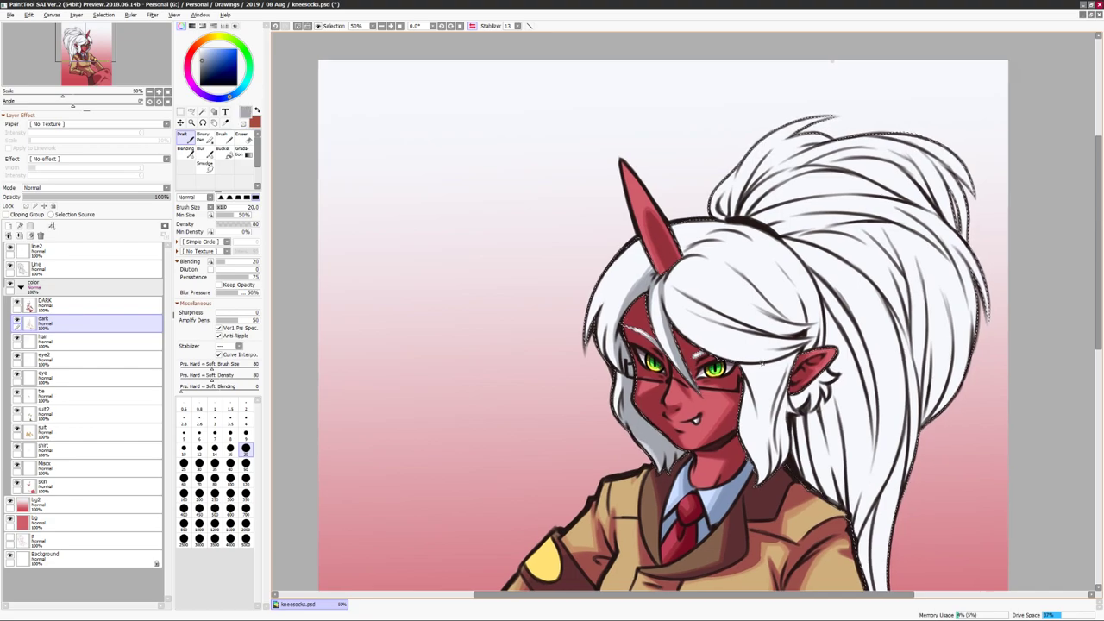
Paint tapered grey shadows over the crown and behind the horn on the dark layer.
drag(975, 285, 916, 269)
key(h)
key(h)
drag(722, 272, 615, 326)
key(b)
key(n)
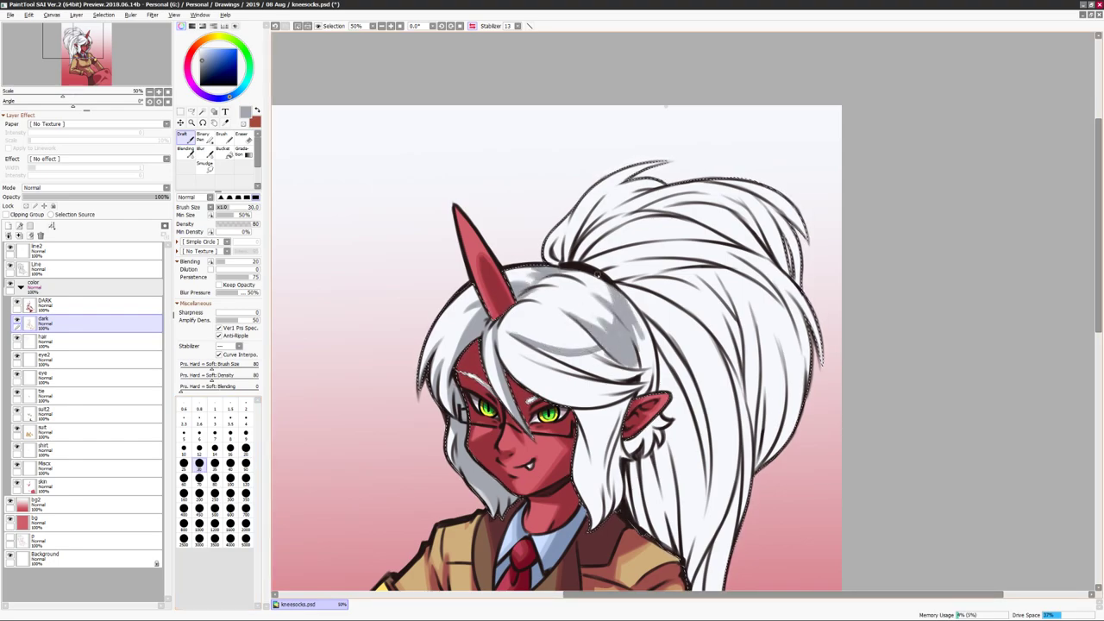
drag(597, 274, 627, 376)
drag(556, 335, 522, 328)
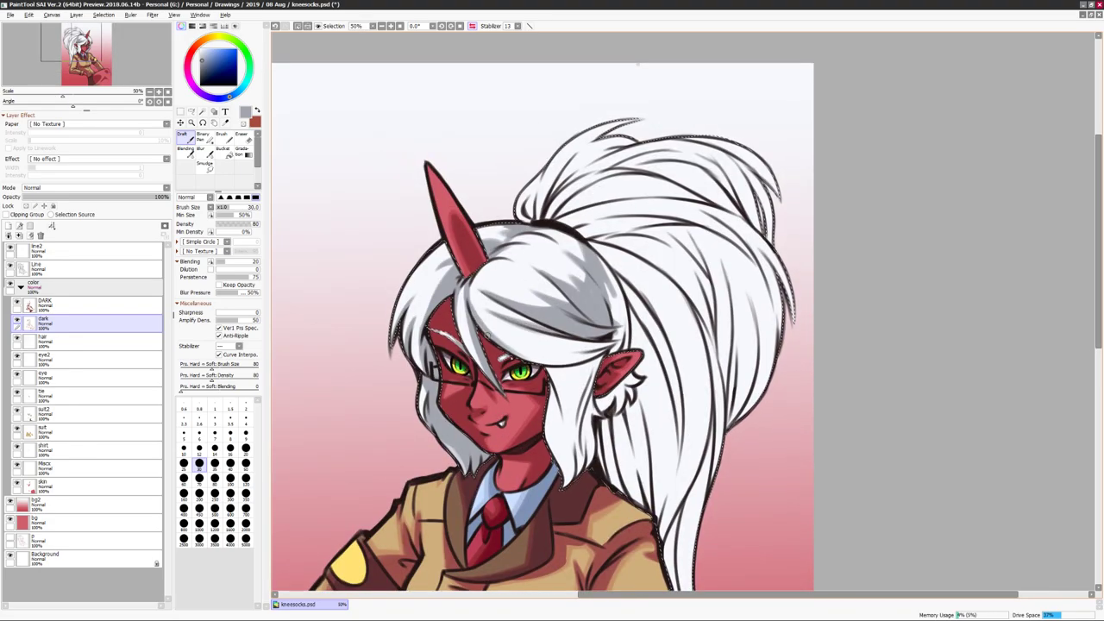
Extend the grey hair shadows along the swept fringe and the side lock in front of the ear.
drag(471, 288, 481, 261)
scroll(547, 311, down, 1)
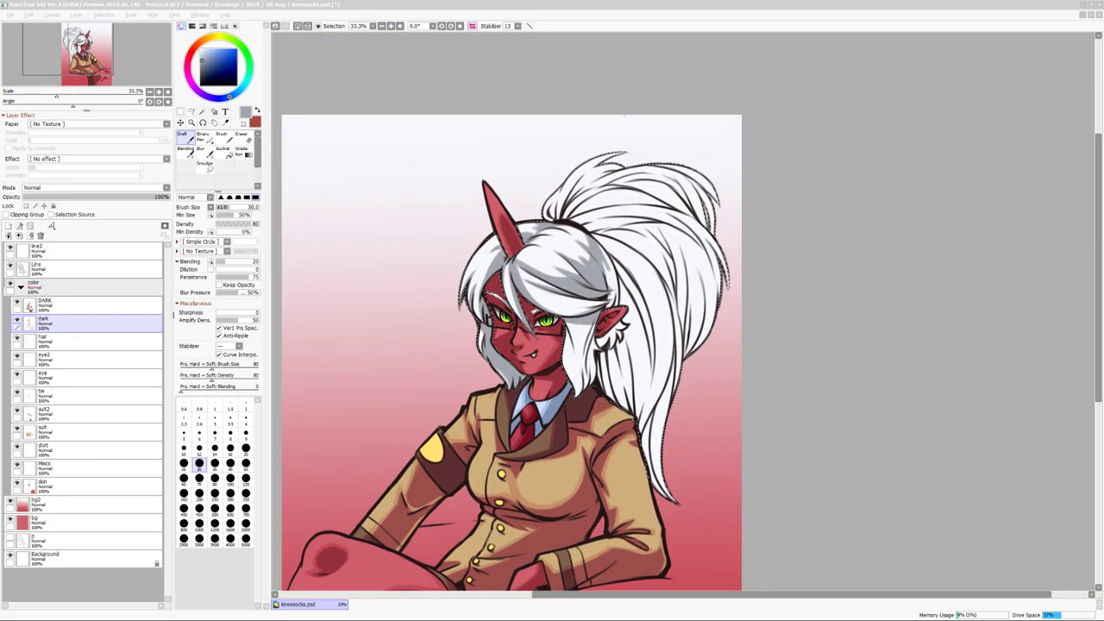
drag(509, 328, 550, 361)
scroll(570, 328, up, 1)
drag(591, 252, 583, 209)
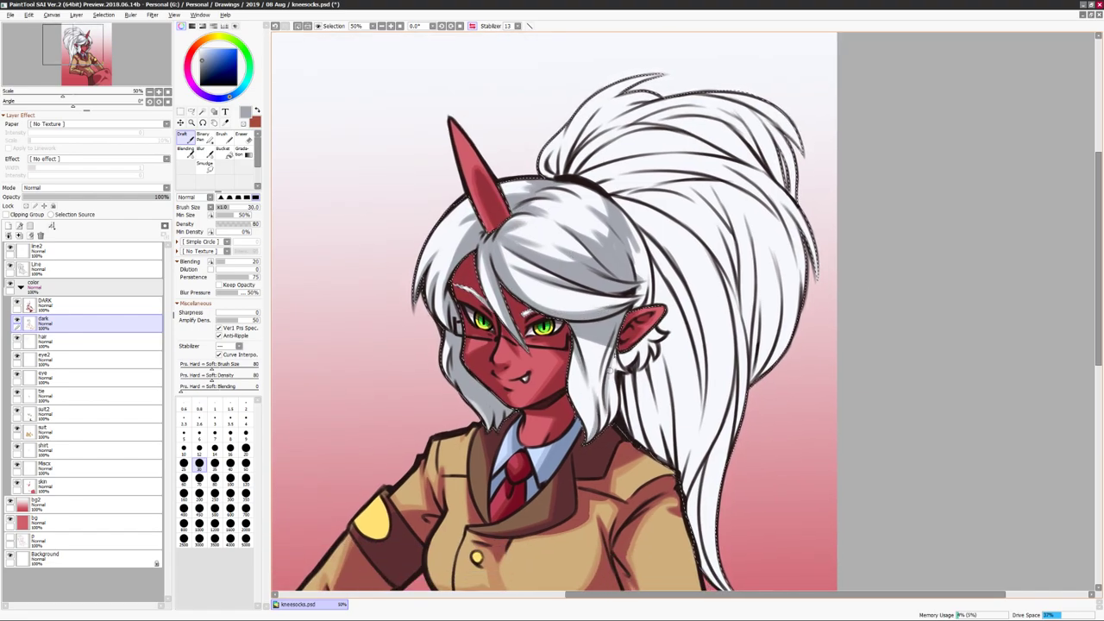
Fill the hanging ponytail and the tuft below the ear with grey shadow on the dark layer.
key(b)
drag(625, 207, 668, 414)
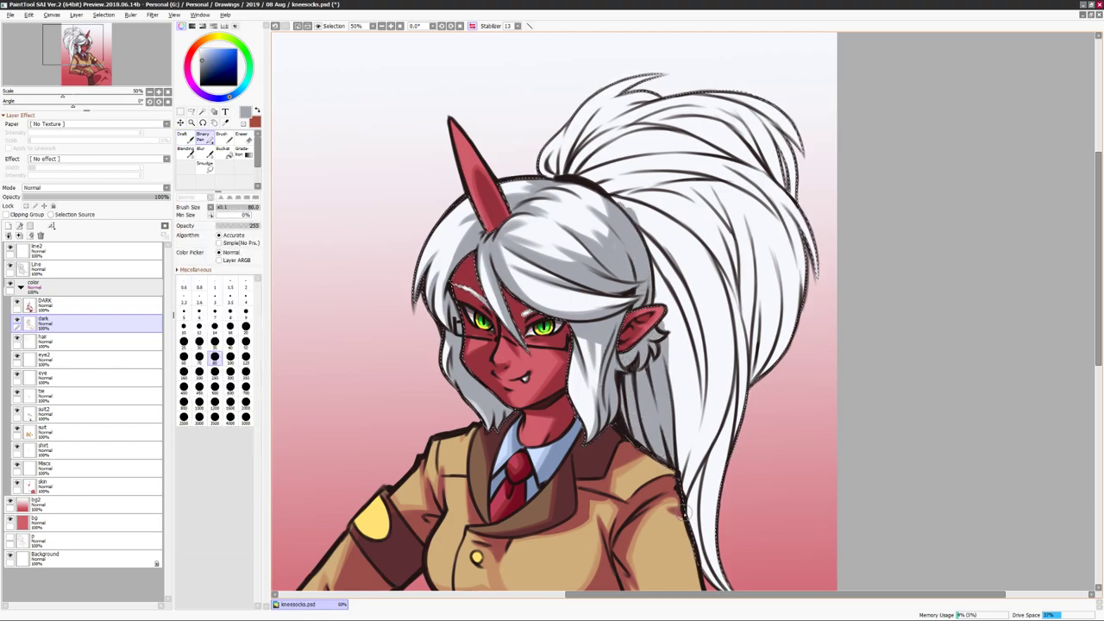
mouse_move(606, 189)
mouse_down()
mouse_move(647, 223)
mouse_move(733, 368)
mouse_move(674, 390)
mouse_move(701, 317)
mouse_move(693, 373)
mouse_up()
mouse_move(609, 180)
mouse_down()
mouse_move(733, 197)
mouse_move(723, 209)
mouse_move(767, 301)
mouse_up()
key(n)
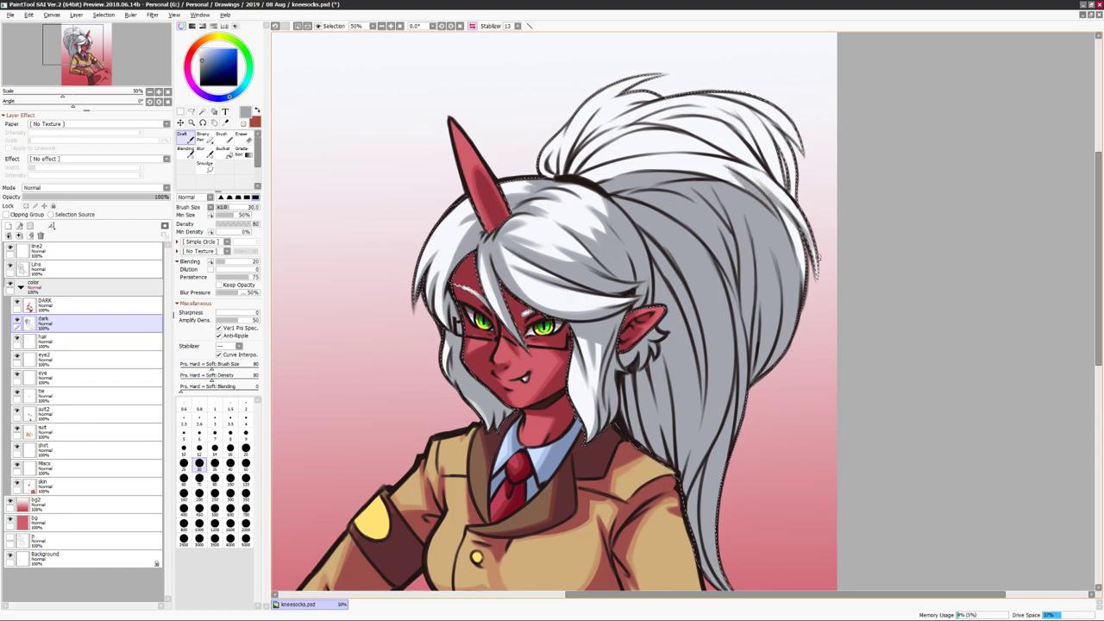
Paint grey shadows into the upper strands of the ponytail, leaving white highlights along the tips.
key(h)
scroll(572, 249, down, 2)
key(h)
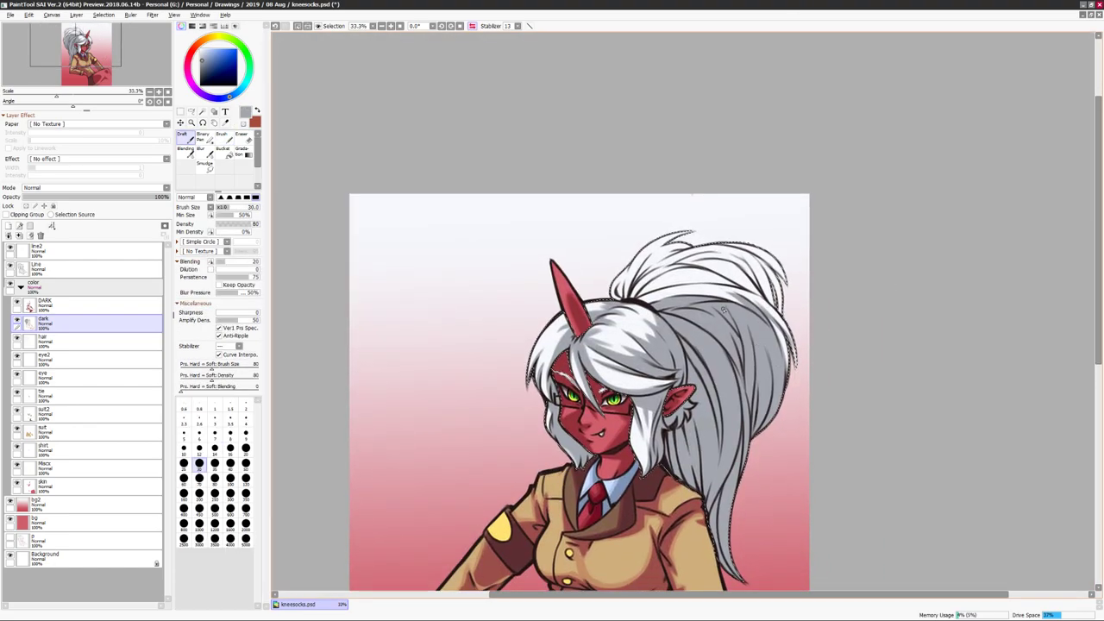
key(h)
key(b)
key(h)
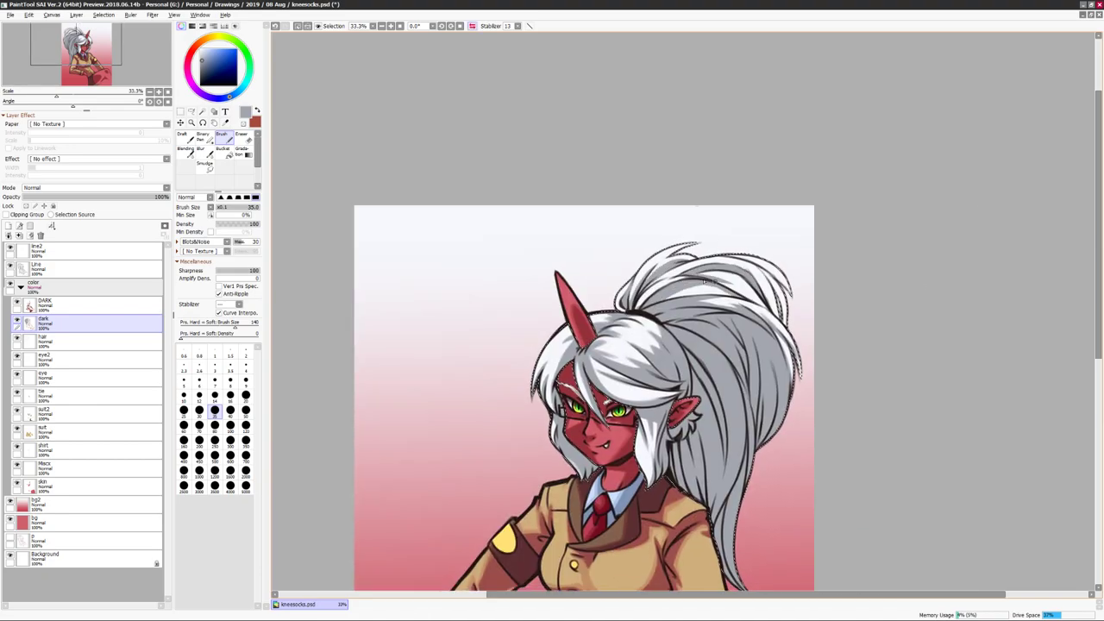
drag(867, 317, 857, 233)
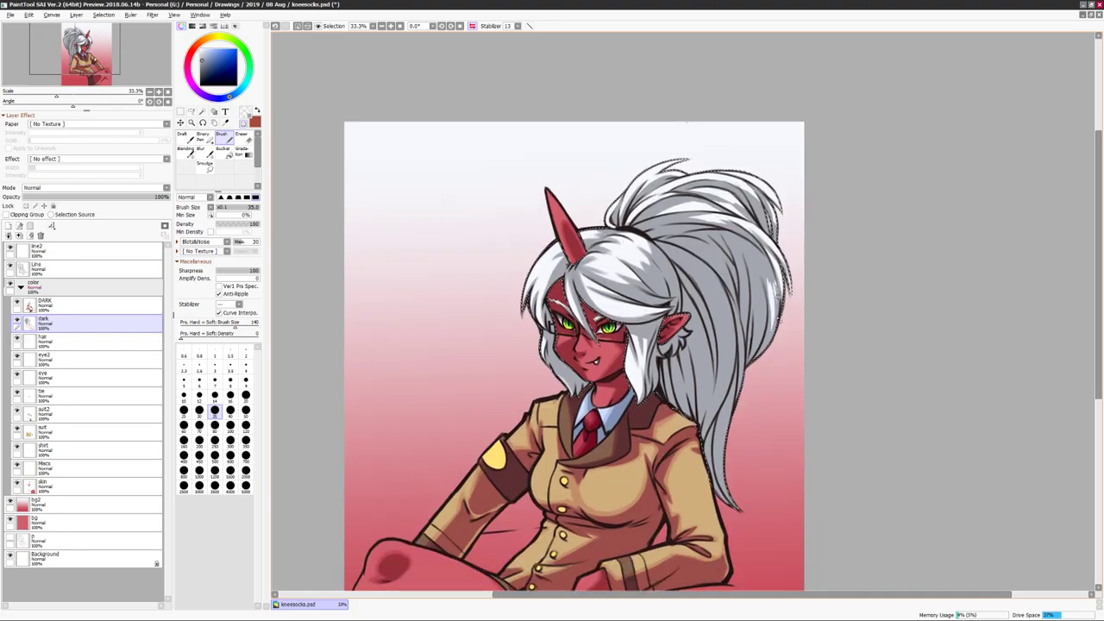
Carve tapered white highlight streaks through the grey ponytail shadow on the dark layer.
drag(876, 321, 908, 262)
key(h)
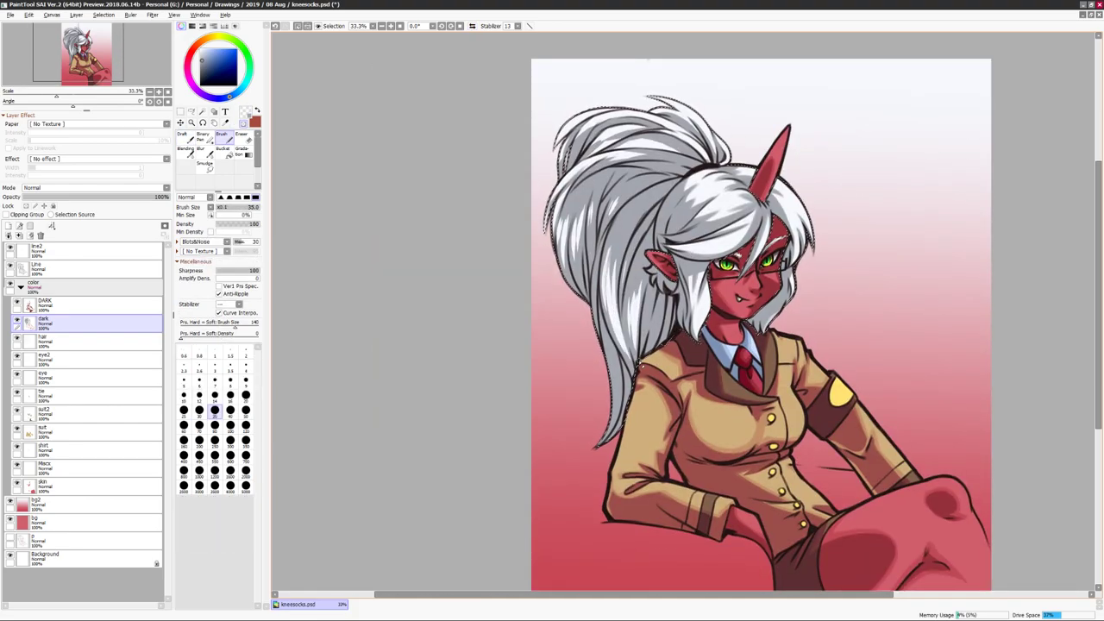
key(h)
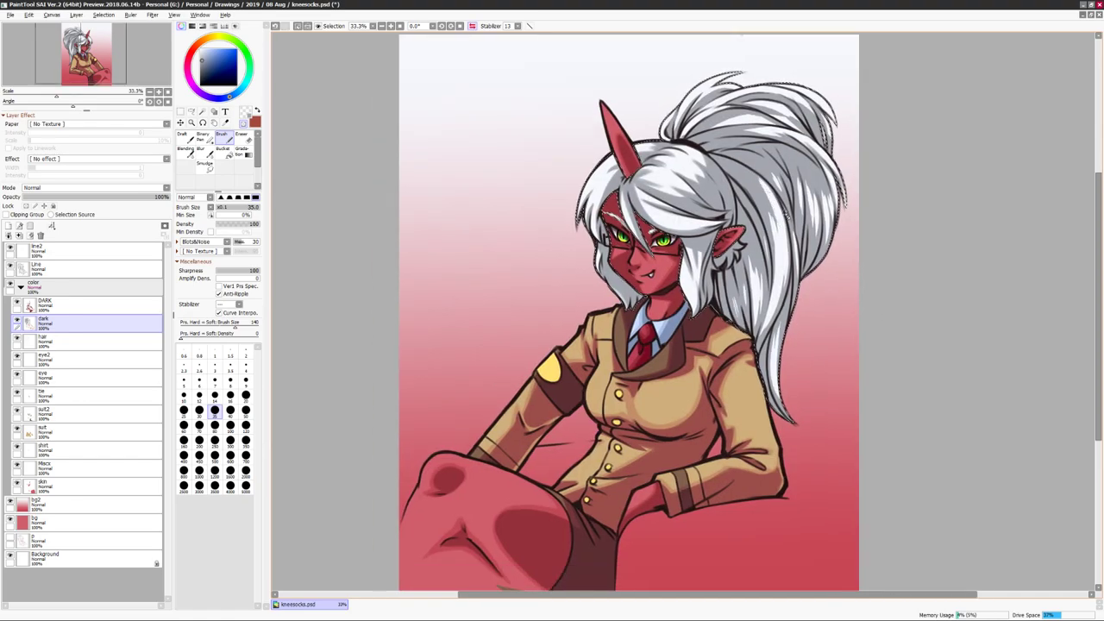
scroll(780, 265, down, 1)
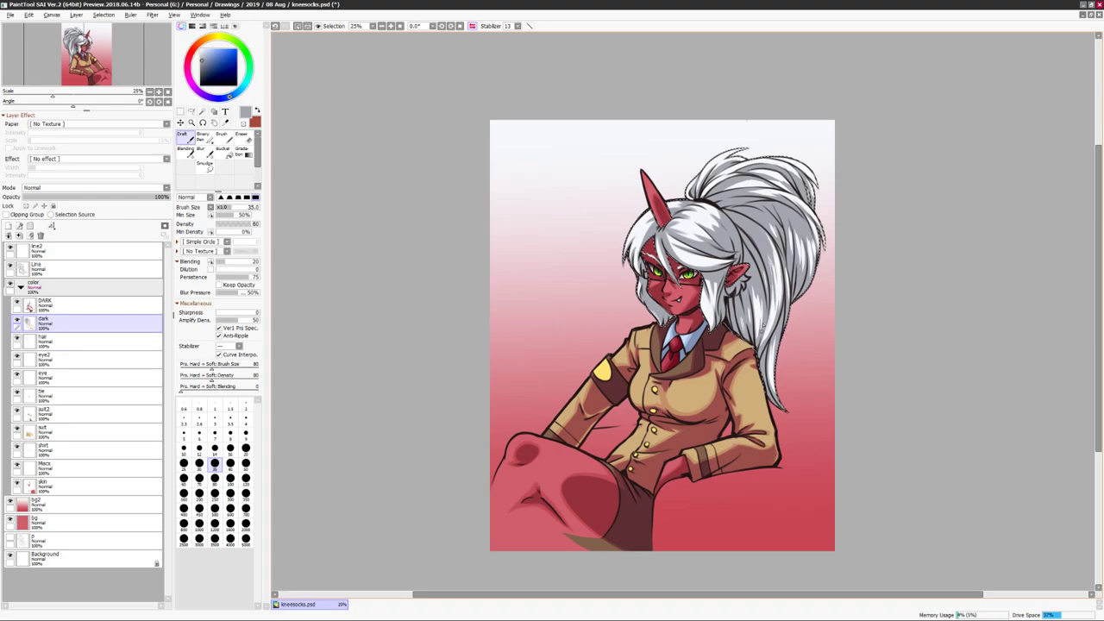
scroll(827, 307, up, 1)
scroll(826, 308, down, 1)
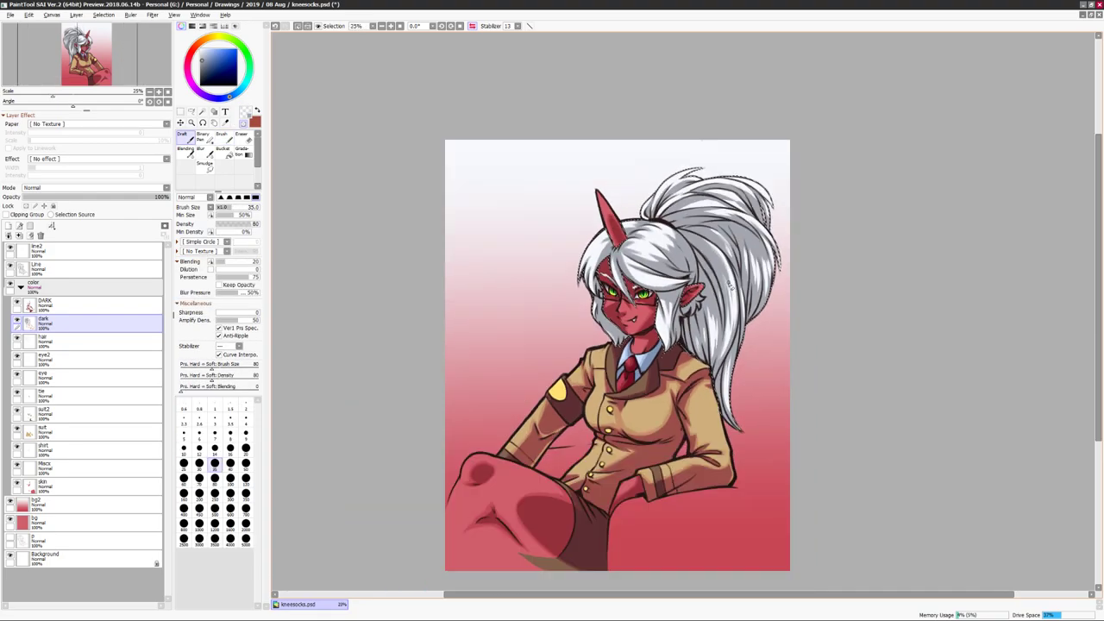
drag(843, 243, 827, 308)
scroll(827, 308, up, 2)
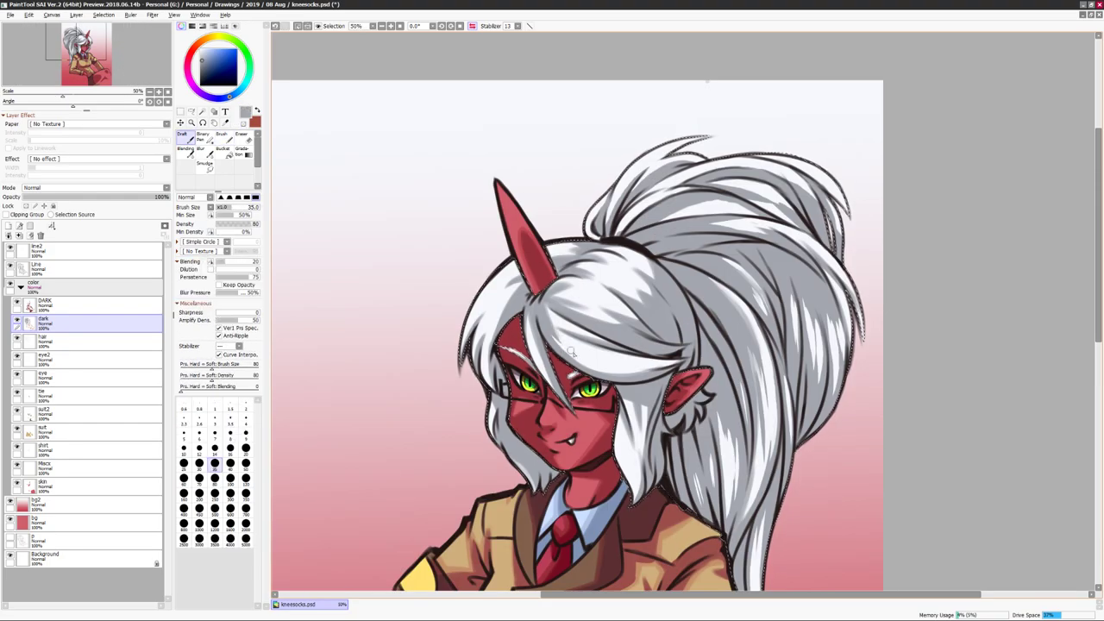
scroll(894, 204, down, 1)
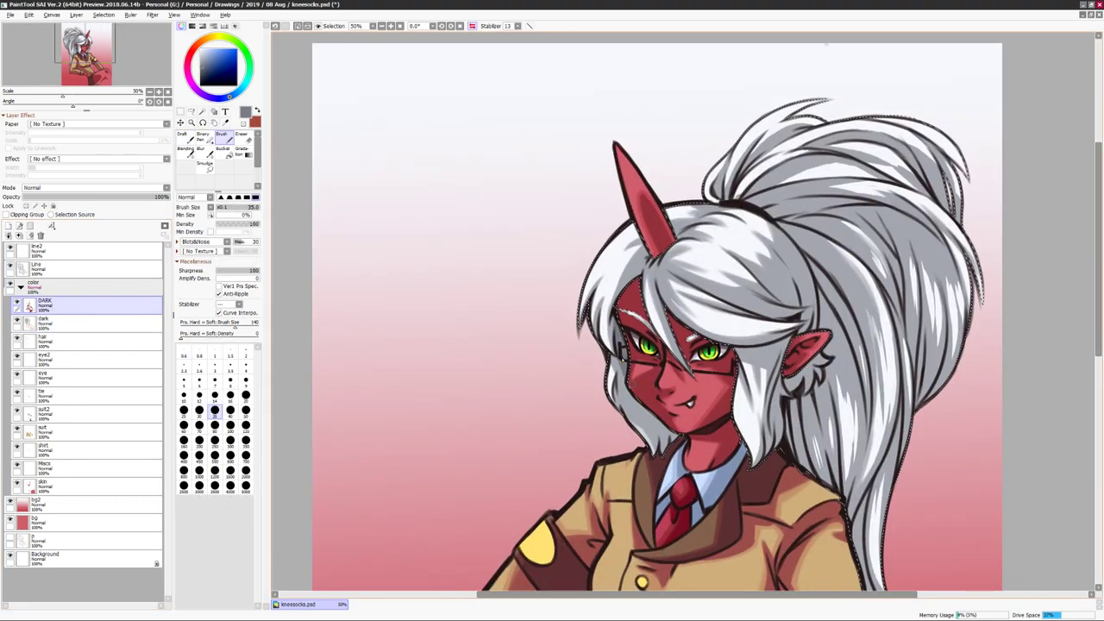
Paint darker grey shadows on the DARK layer around the ponytail's base and the hair below the ear.
key(b)
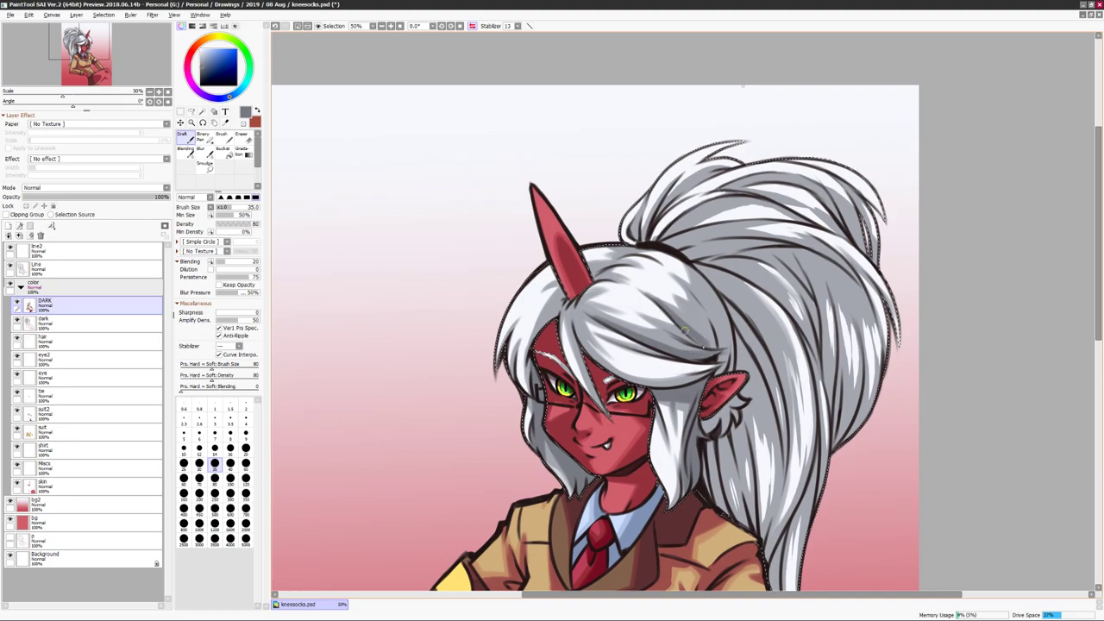
drag(708, 349, 701, 300)
key(h)
key(n)
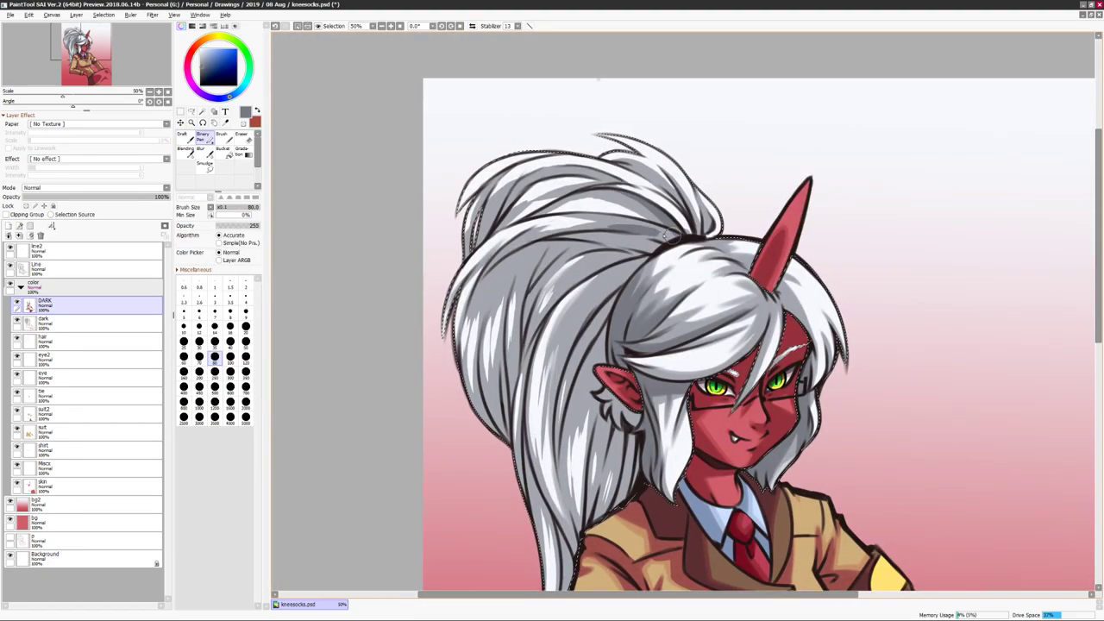
key(h)
key(b)
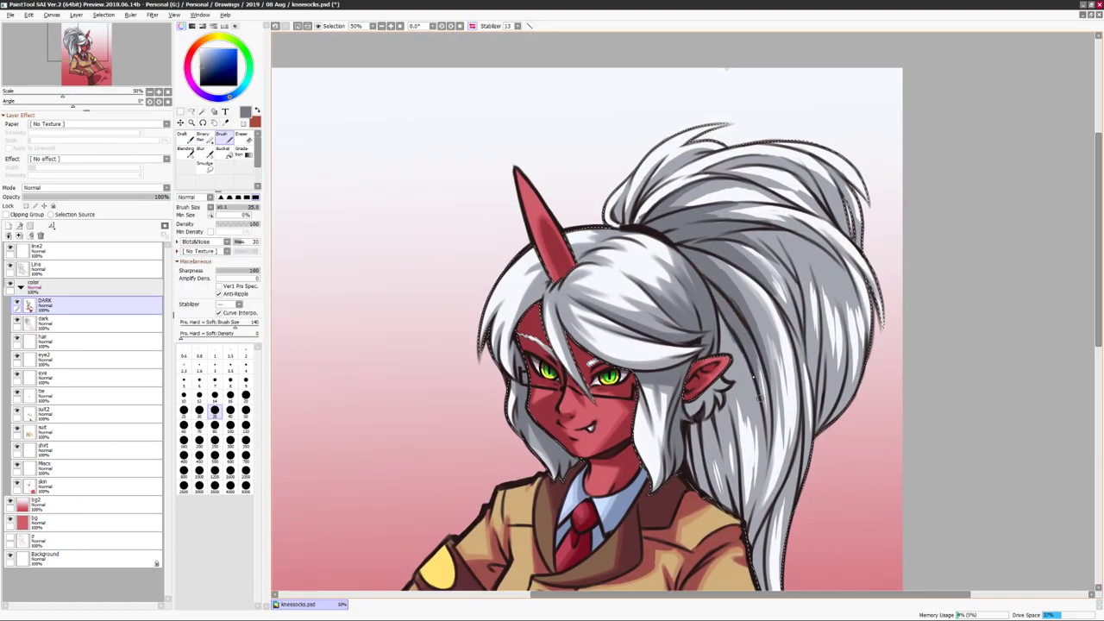
drag(725, 452, 711, 500)
Extend the darker grey shadows in long strokes through the ponytail's inner strands on the DARK layer.
drag(786, 336, 776, 432)
mouse_move(741, 235)
mouse_down()
mouse_move(768, 262)
mouse_move(776, 243)
mouse_move(815, 264)
mouse_move(847, 332)
mouse_up()
drag(776, 255, 807, 314)
key(c)
mouse_move(806, 265)
mouse_down()
mouse_move(823, 298)
mouse_move(815, 405)
mouse_up()
drag(824, 354, 806, 439)
drag(723, 337, 746, 387)
Colorize the hair shadows on both shading layers to a muted purple with a Hue/Saturation adjustment.
scroll(746, 385, down, 2)
scroll(949, 307, up, 1)
key(ctrl+u)
drag(972, 270, 1033, 276)
click(1014, 309)
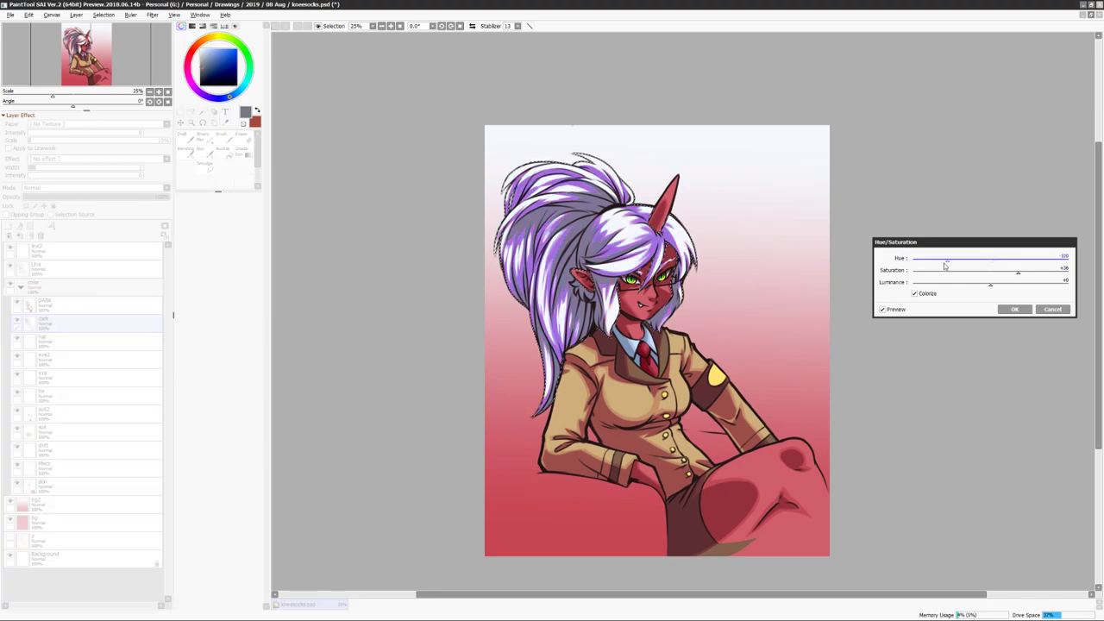
drag(974, 282, 1023, 282)
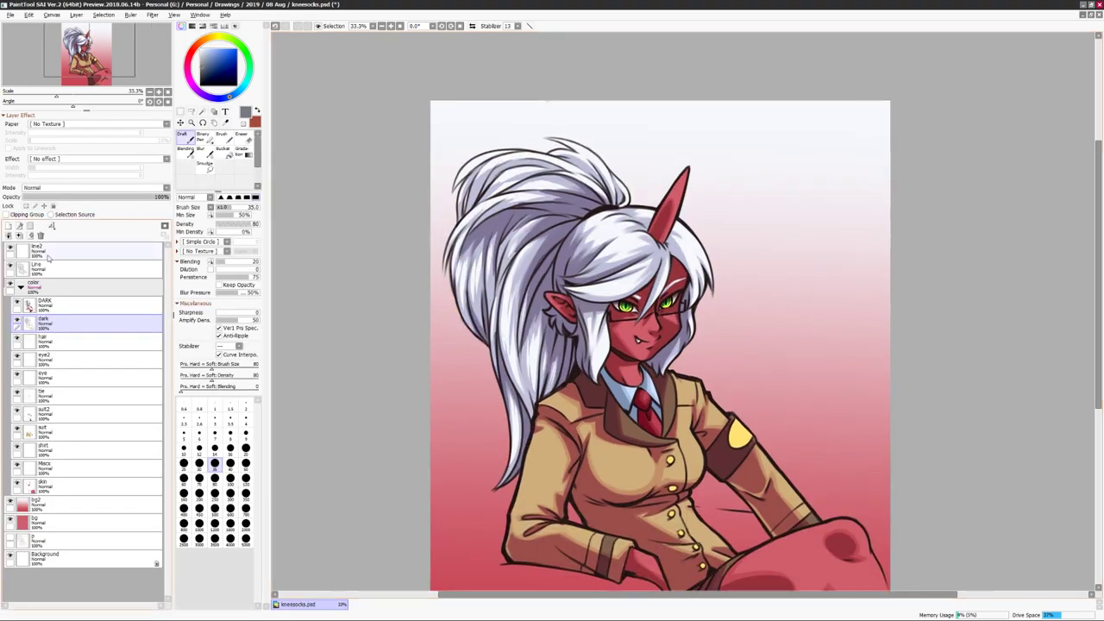
Draw and fill both lenses in yellow-orange on a new layer named Glasses, leaving the hair strand uncovered.
scroll(819, 247, up, 4)
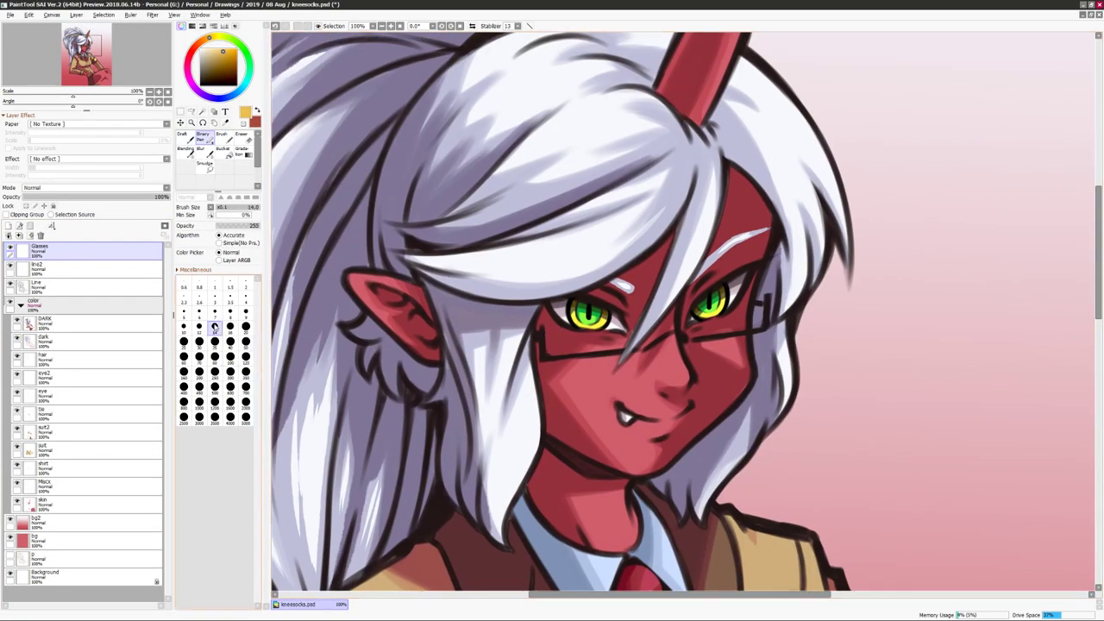
drag(767, 296, 543, 340)
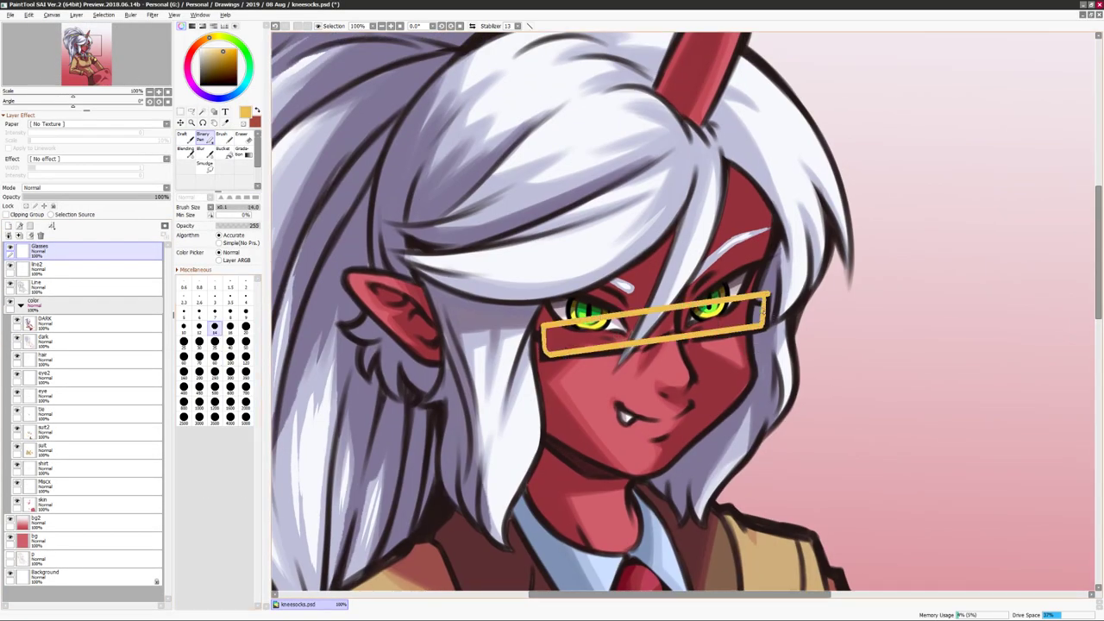
click(741, 321)
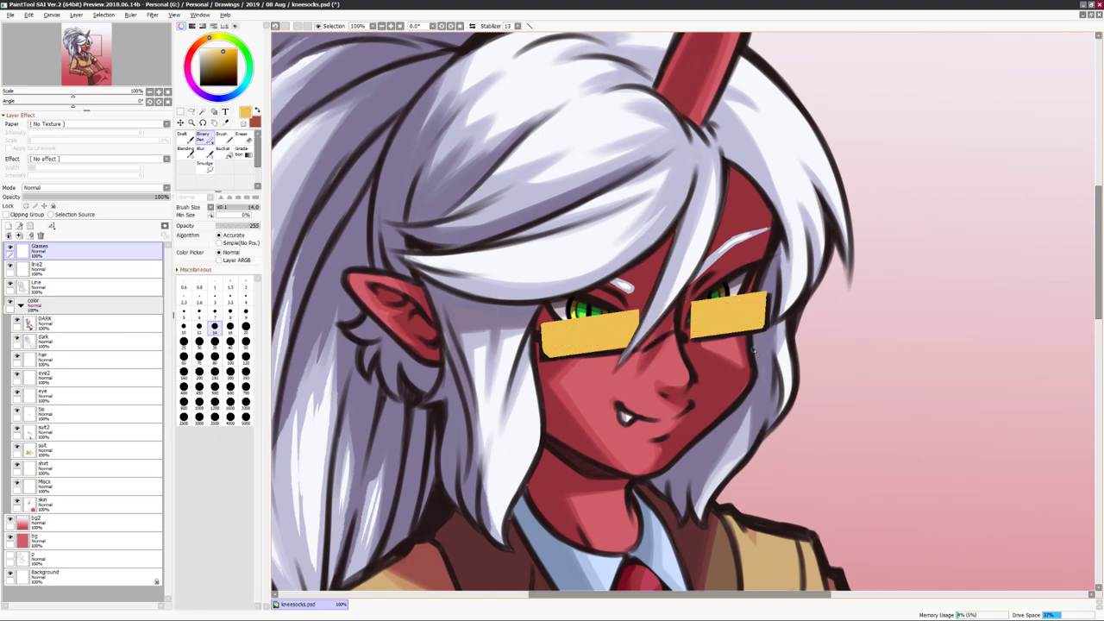
key(h)
scroll(753, 349, down, 1)
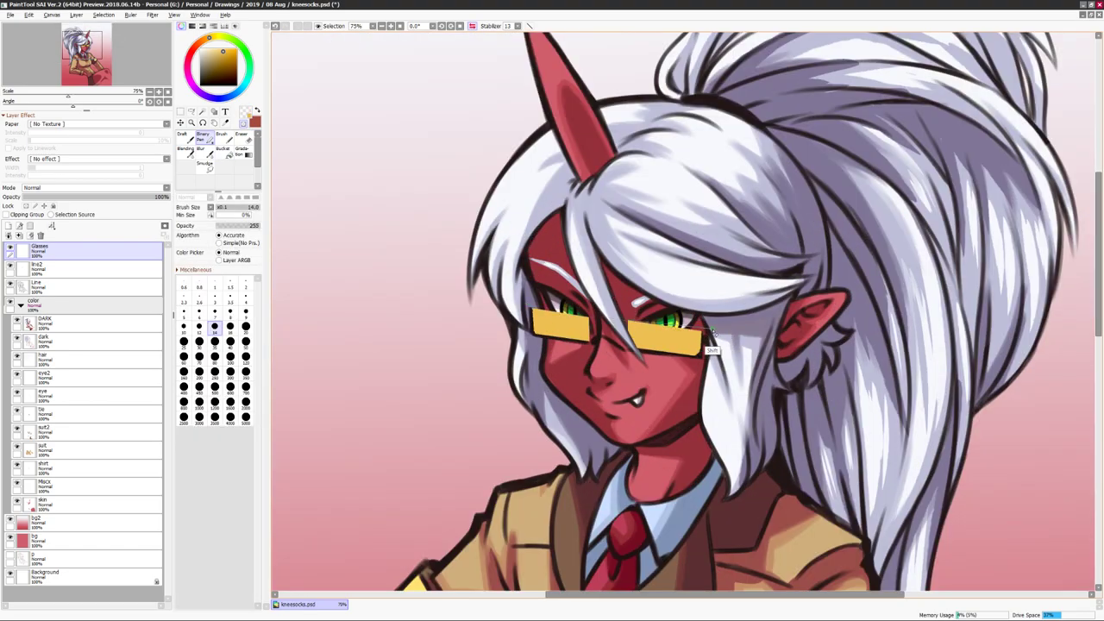
key(h)
scroll(713, 337, down, 1)
Set the Glasses layer to Shade/Shine, place it below Line, and shift the lenses' colour to pink.
click(95, 187)
click(86, 252)
drag(86, 252, 121, 291)
key(ctrl+u)
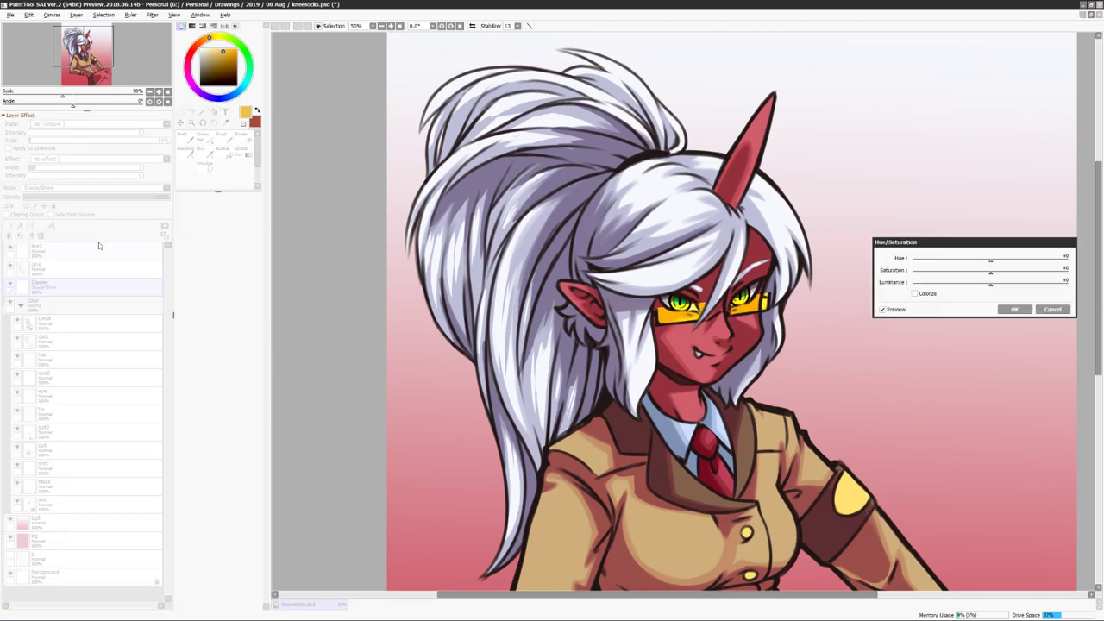
drag(991, 270, 923, 274)
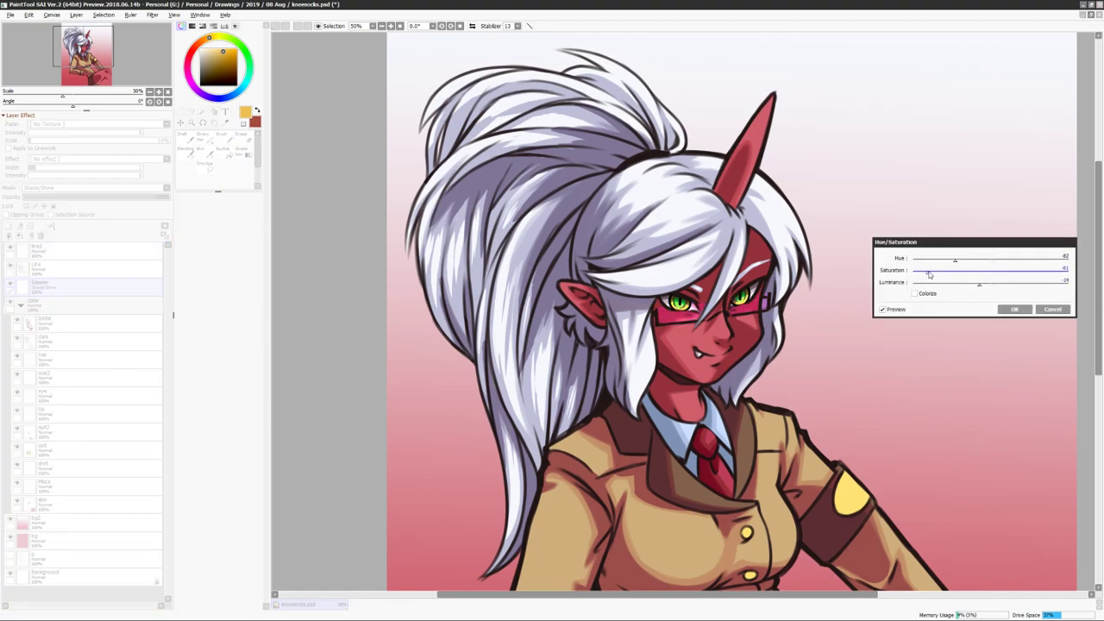
key(Return)
Tint the line art on the Line layer dark purple-brown with a Hue/Saturation adjustment.
scroll(894, 255, up, 2)
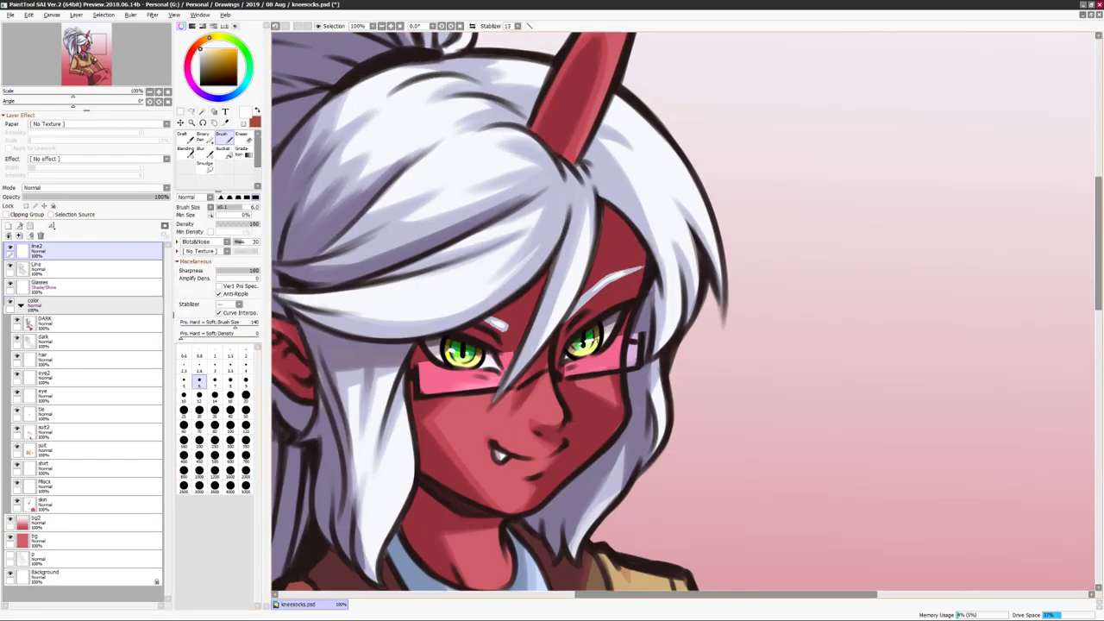
scroll(682, 311, down, 3)
key(h)
key(h)
scroll(682, 311, down, 1)
key(ctrl+u)
drag(983, 259, 977, 260)
drag(1048, 272, 1001, 282)
click(1014, 309)
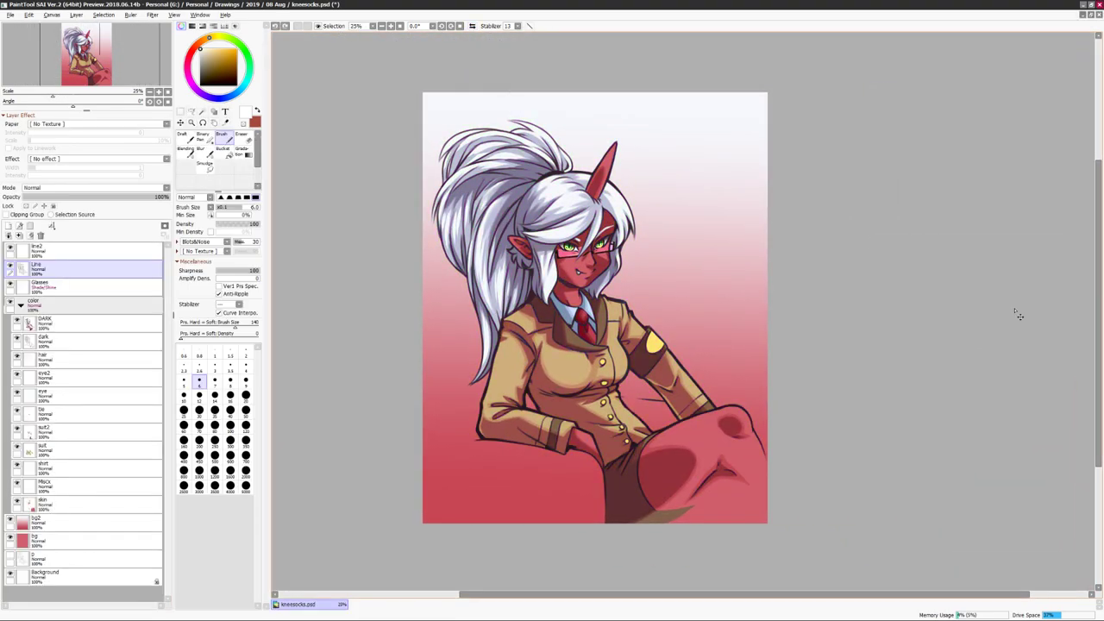
Replace the white gradient on the bg2 layer with a purple one fading out towards the pink-red lower background.
click(86, 521)
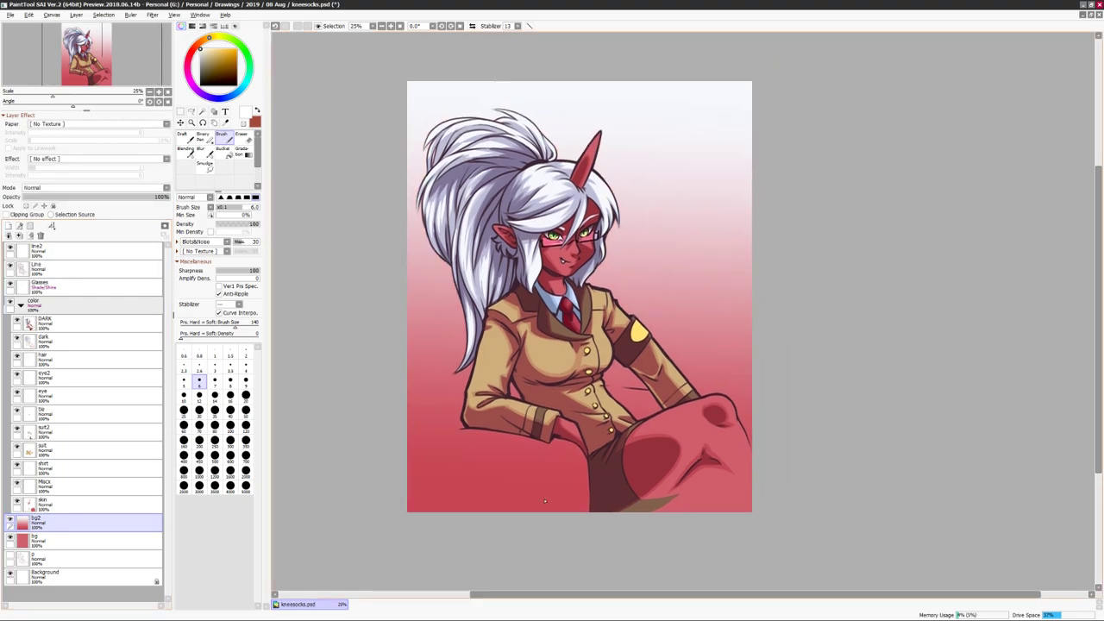
key(g)
drag(580, 87, 583, 316)
click(196, 48)
drag(580, 86, 583, 316)
click(244, 124)
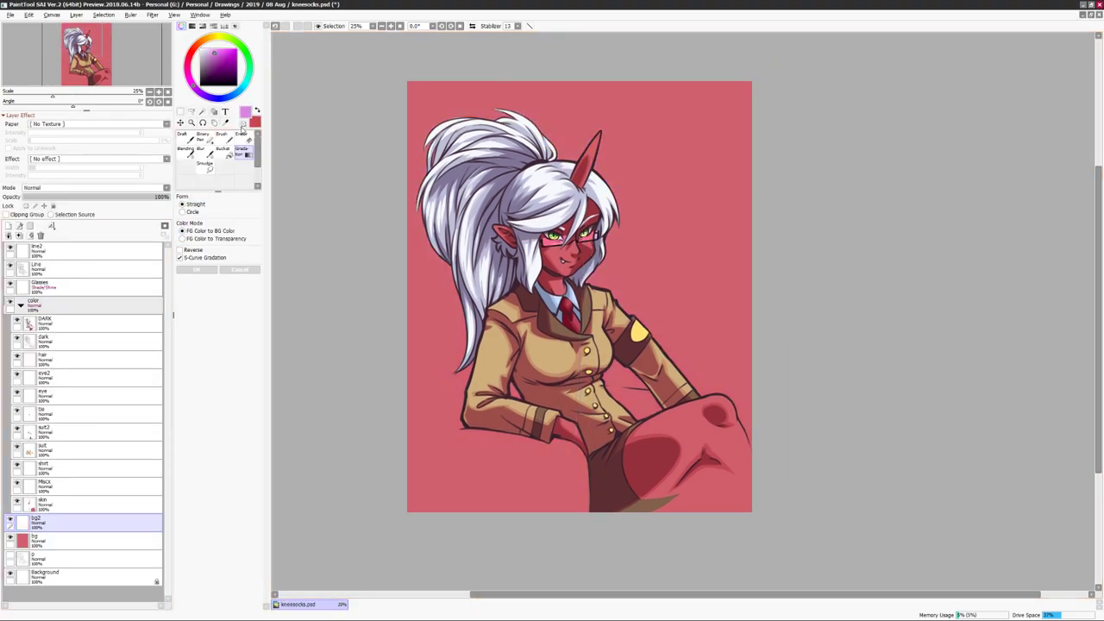
drag(580, 508, 583, 317)
Shift the bg2 gradient's hue to a deep blue-violet.
key(ctrl+u)
drag(990, 258, 940, 258)
click(1014, 309)
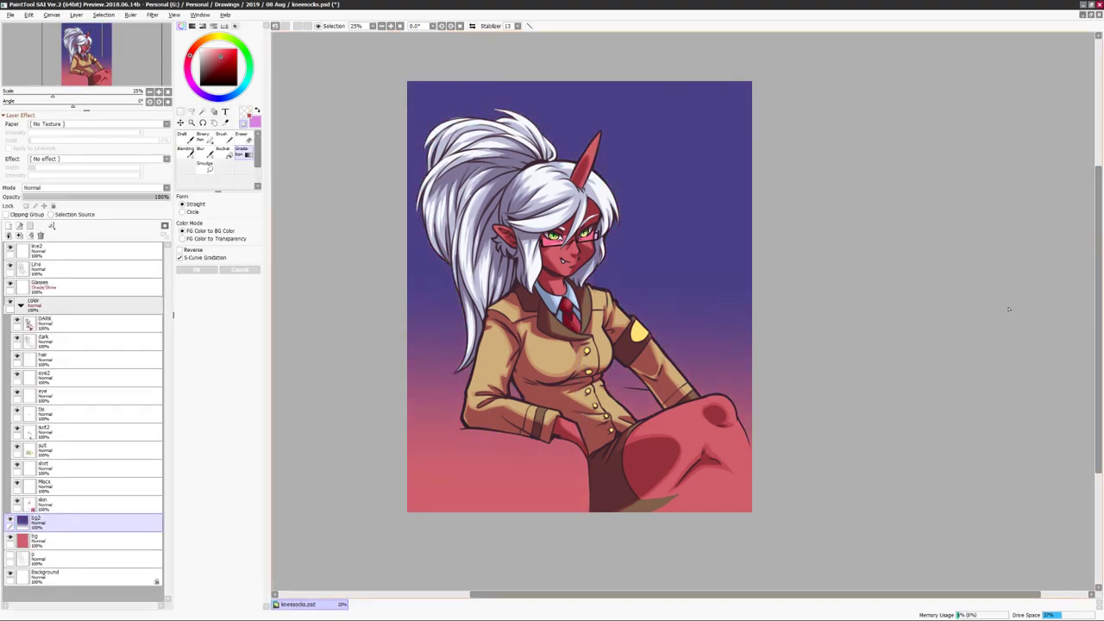
Add a layer above bg2, paint a curved edge behind the character and fill the area above it with light purple.
key(ctrl+shift+n)
key(b)
drag(776, 95, 828, 189)
drag(759, 121, 934, 345)
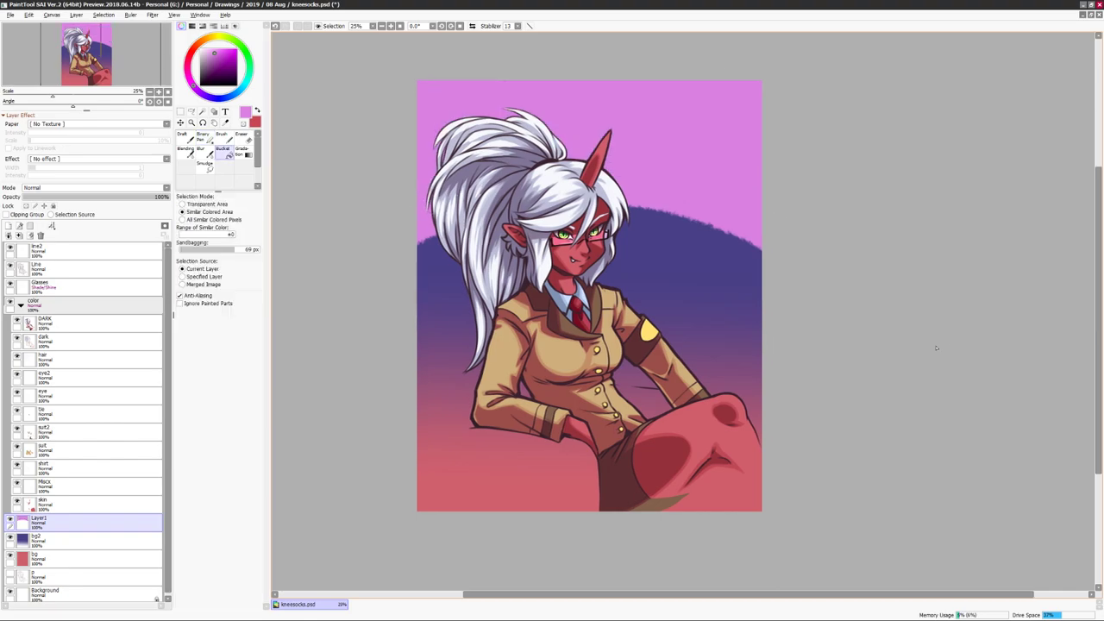
drag(655, 207, 670, 214)
Set the new background layer to Multiply and adjust its hue and saturation to darken the upper sky.
key(ctrl+u)
drag(1009, 251, 983, 259)
click(1018, 310)
click(99, 188)
key(ctrl+u)
click(1014, 309)
Adjust the hue and saturation of the detail lines on the line2 layer.
scroll(894, 311, up, 3)
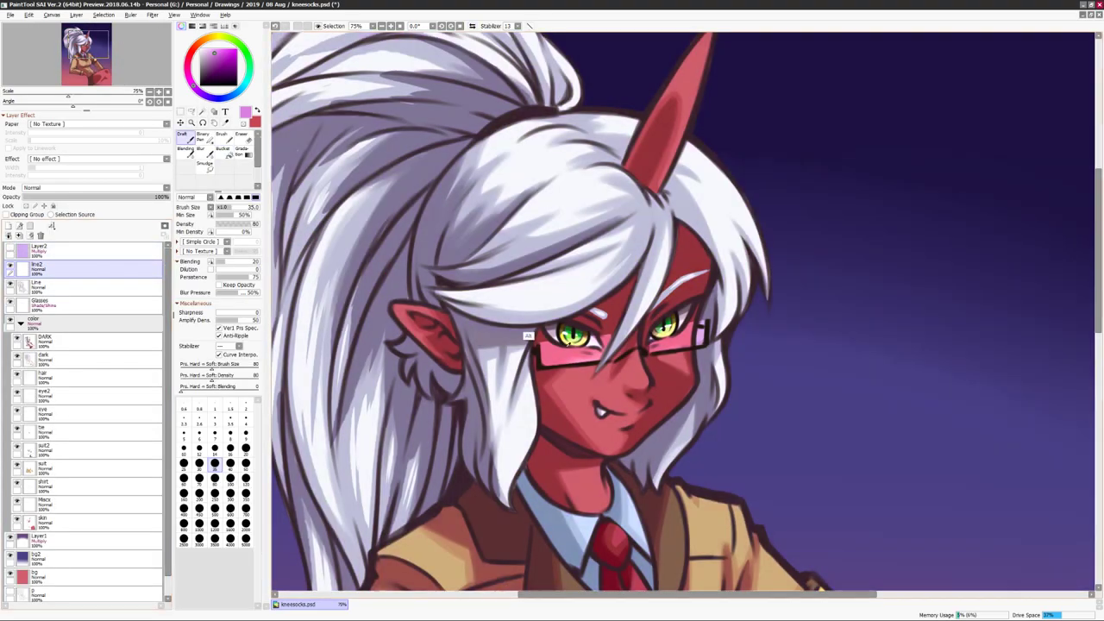
key(h)
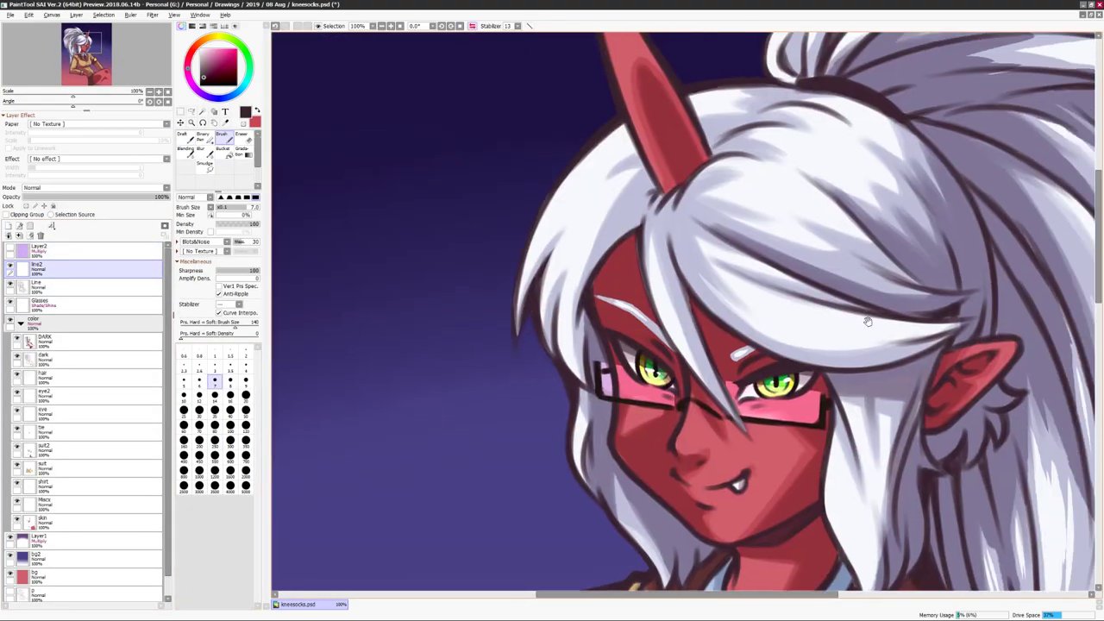
scroll(970, 314, down, 2)
key(ctrl+u)
click(1015, 309)
key(h)
Paint dark shading over the upper parts of both eyes on a new layer and place it below line2.
scroll(973, 302, down, 2)
scroll(974, 303, up, 4)
click(200, 148)
drag(561, 397, 608, 418)
click(8, 235)
drag(509, 418, 638, 449)
drag(733, 432, 849, 372)
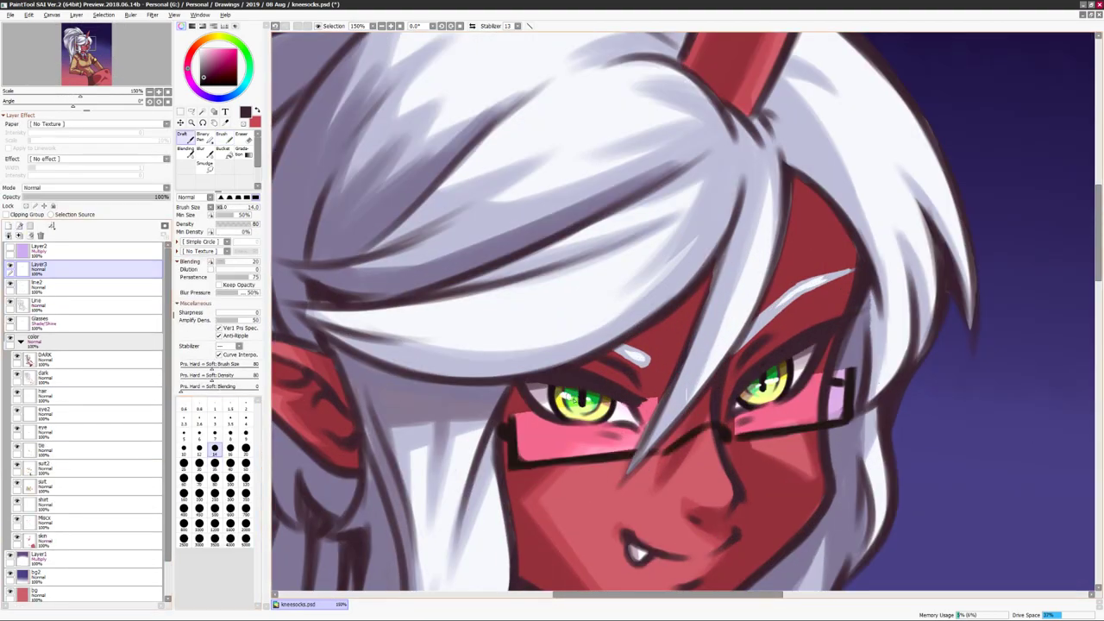
drag(39, 269, 39, 291)
Set the eye shading layer to Multiply, lower its hue, saturation and luminance, and reduce its opacity to about 57%.
key(h)
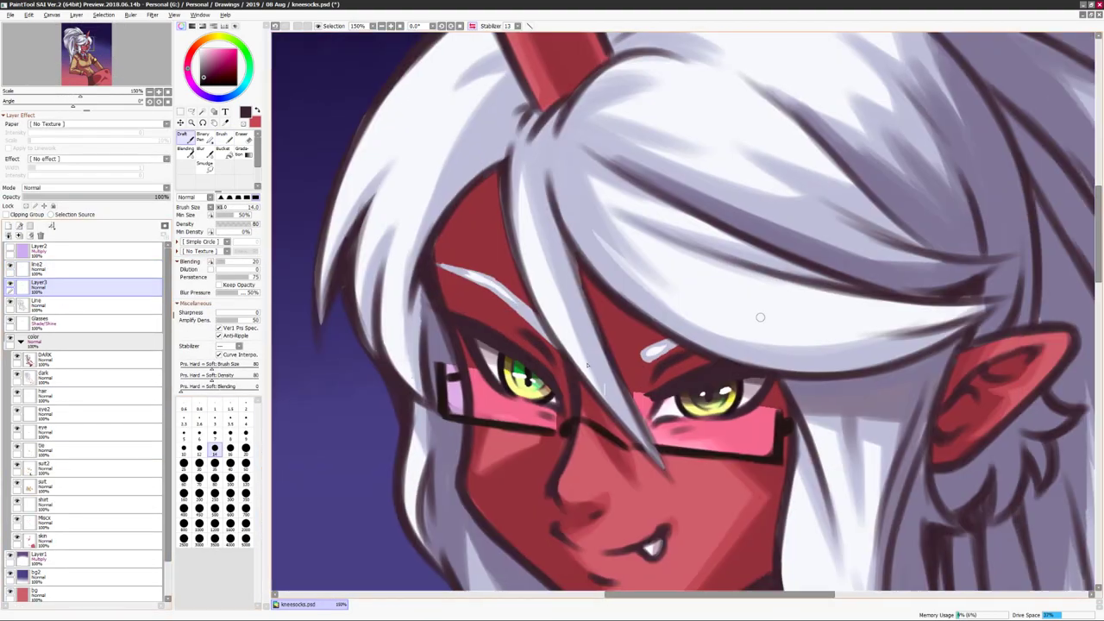
scroll(681, 311, down, 2)
key(h)
key(ctrl+u)
click(1015, 310)
key(ctrl+u)
click(994, 259)
drag(1014, 286, 982, 286)
drag(990, 272, 925, 274)
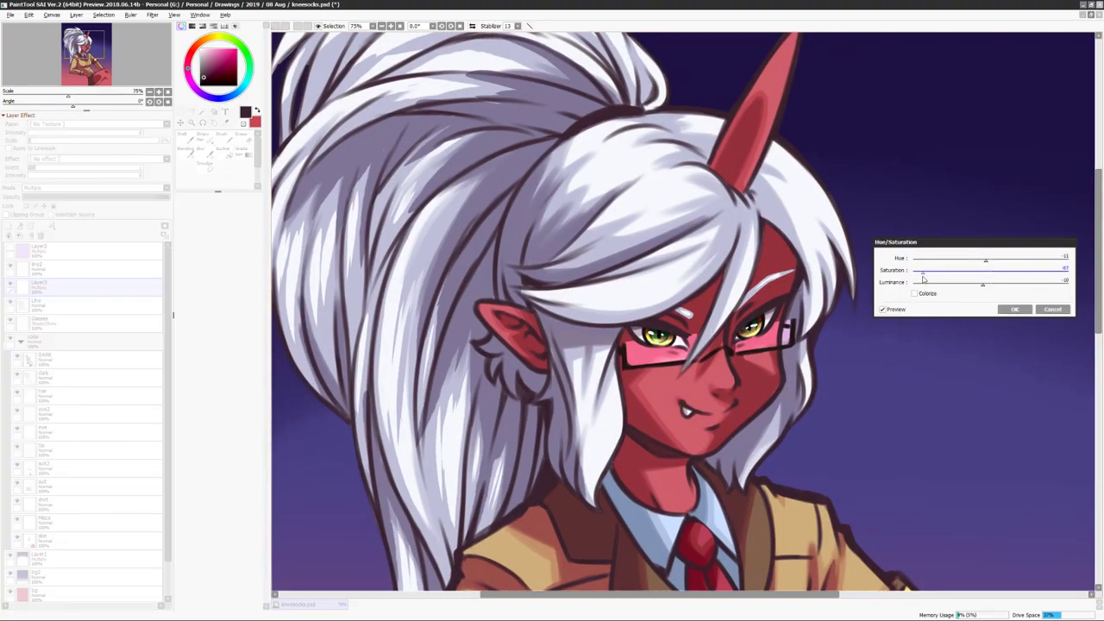
click(1014, 310)
scroll(486, 420, down, 3)
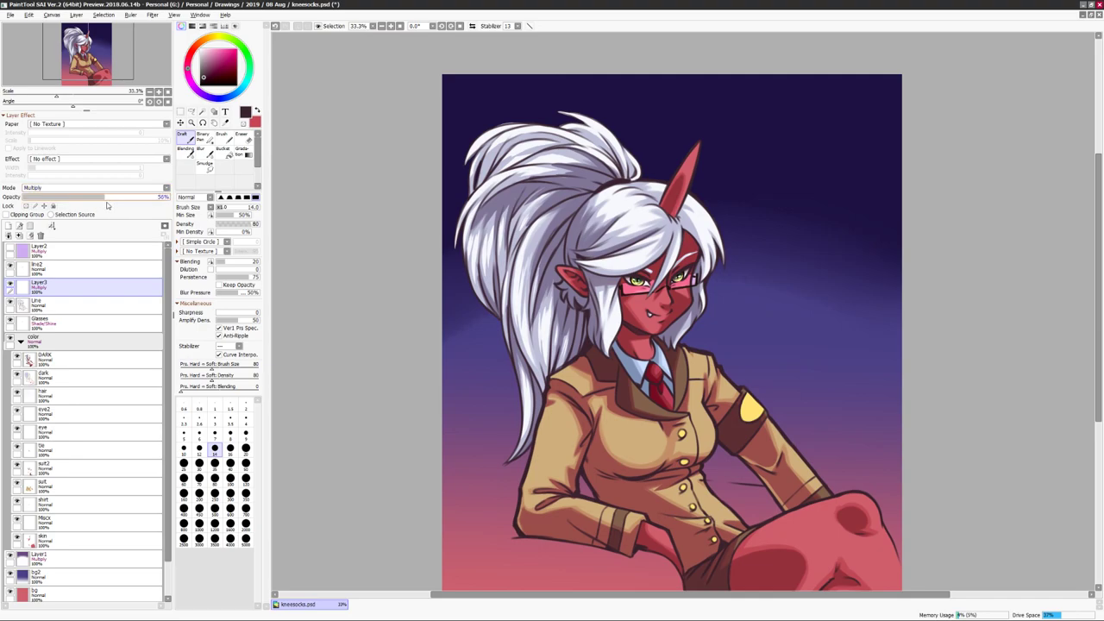
Add a layer named over above line2 and paint pale cream rim highlights along the jacket's edges.
scroll(485, 420, up, 1)
key(ctrl+shift+n)
key(b)
scroll(658, 364, up, 1)
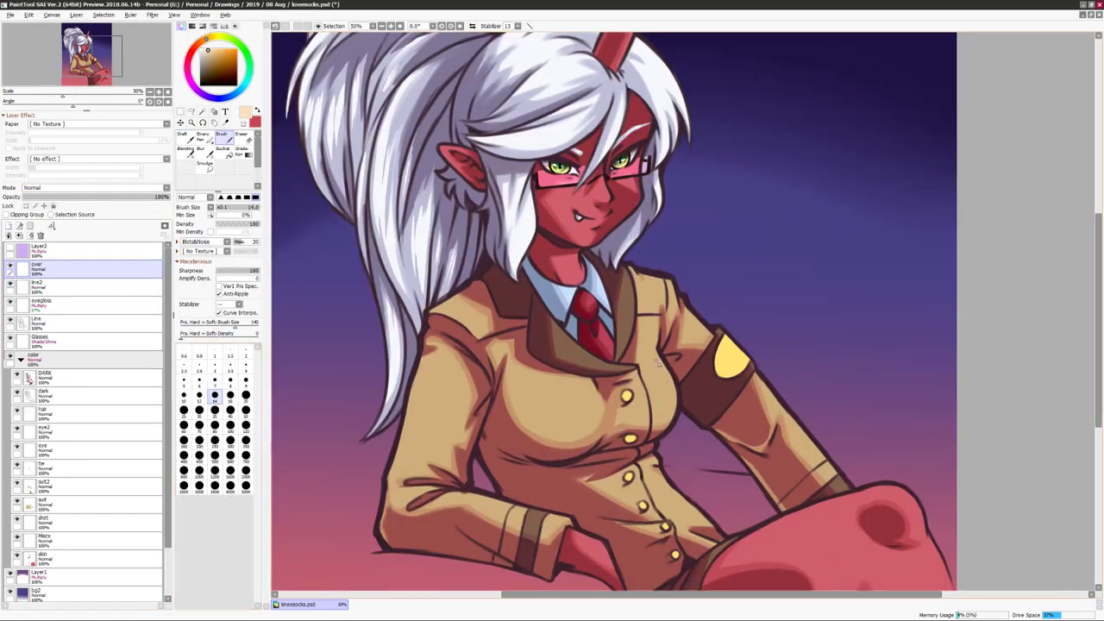
key(h)
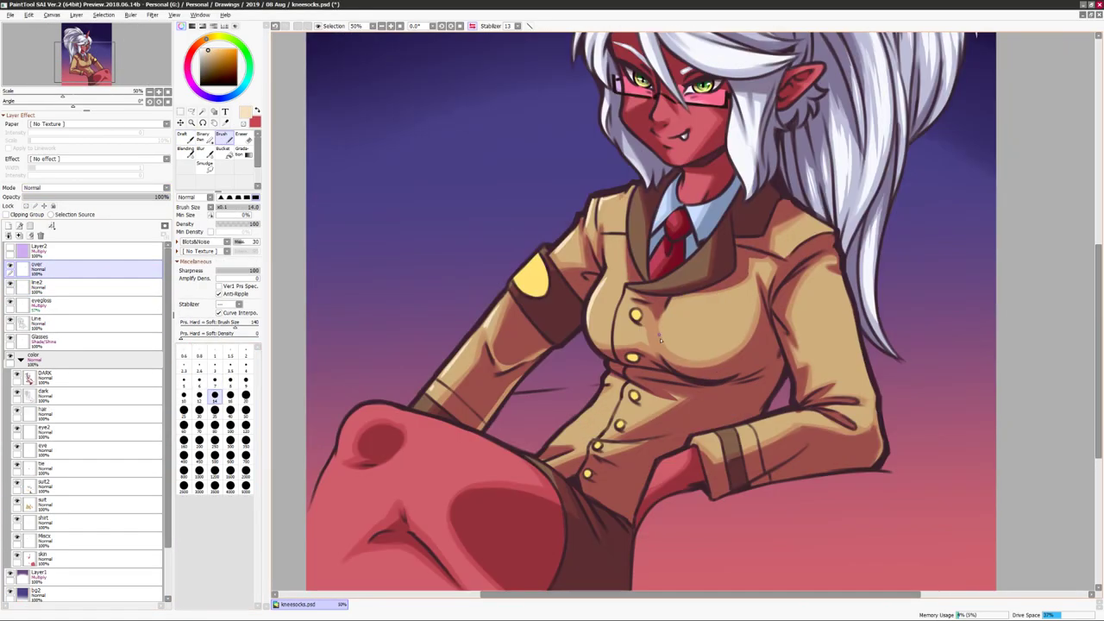
key(h)
scroll(888, 274, down, 1)
scroll(693, 293, right, 2)
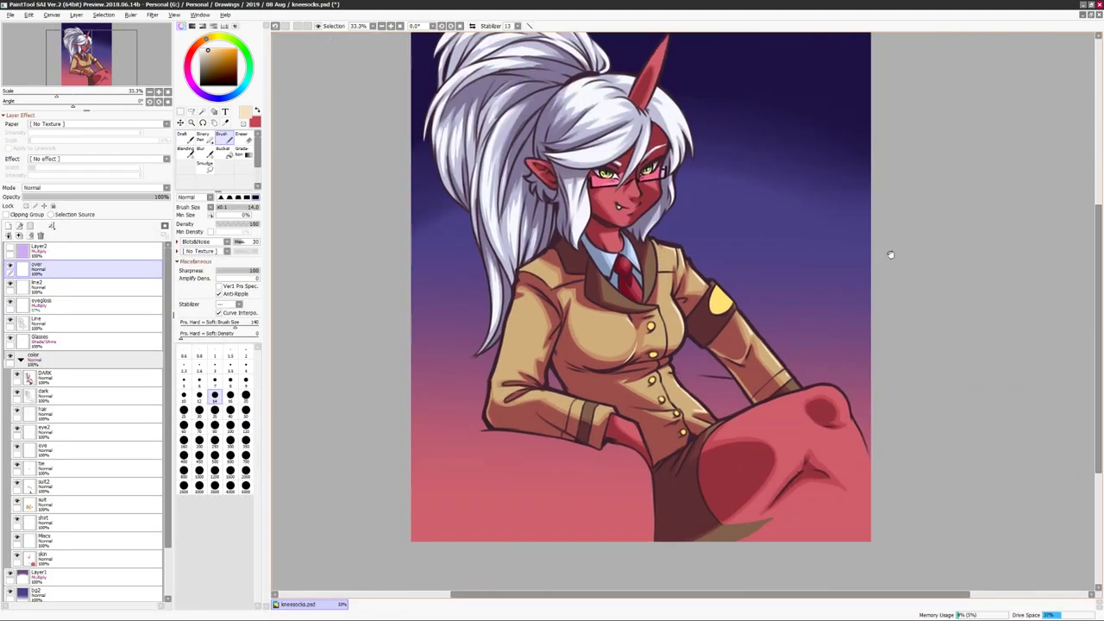
key(ctrl+u)
key(Escape)
Paint light pink rim highlights along the raised knee and the jawline on the over layer.
alt+click(773, 415)
scroll(765, 389, right, 1)
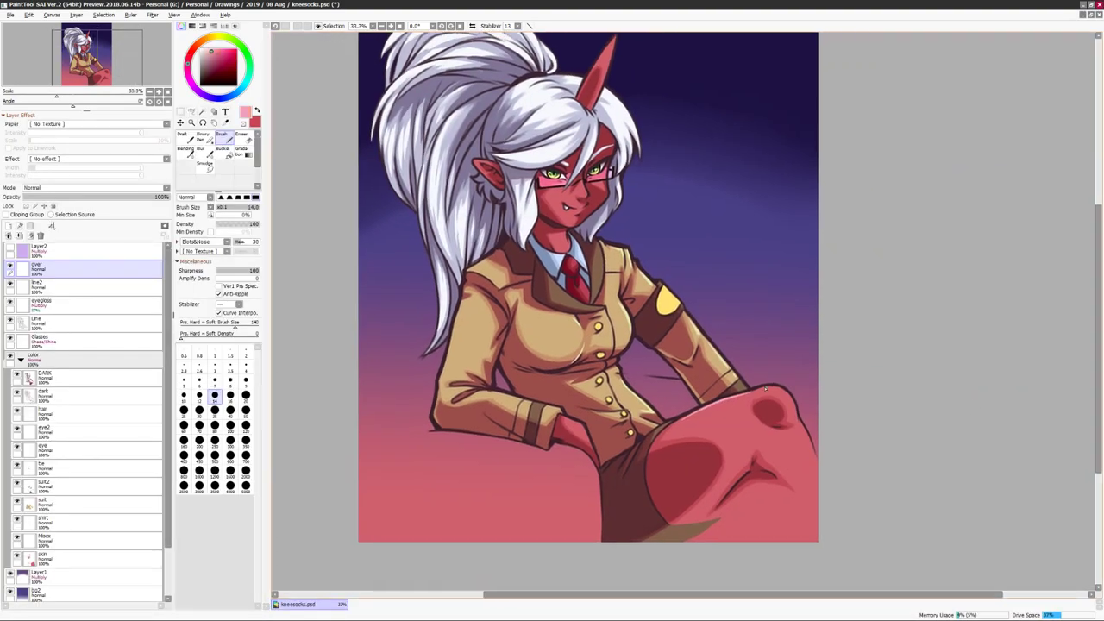
scroll(763, 320, up, 3)
drag(792, 377, 682, 341)
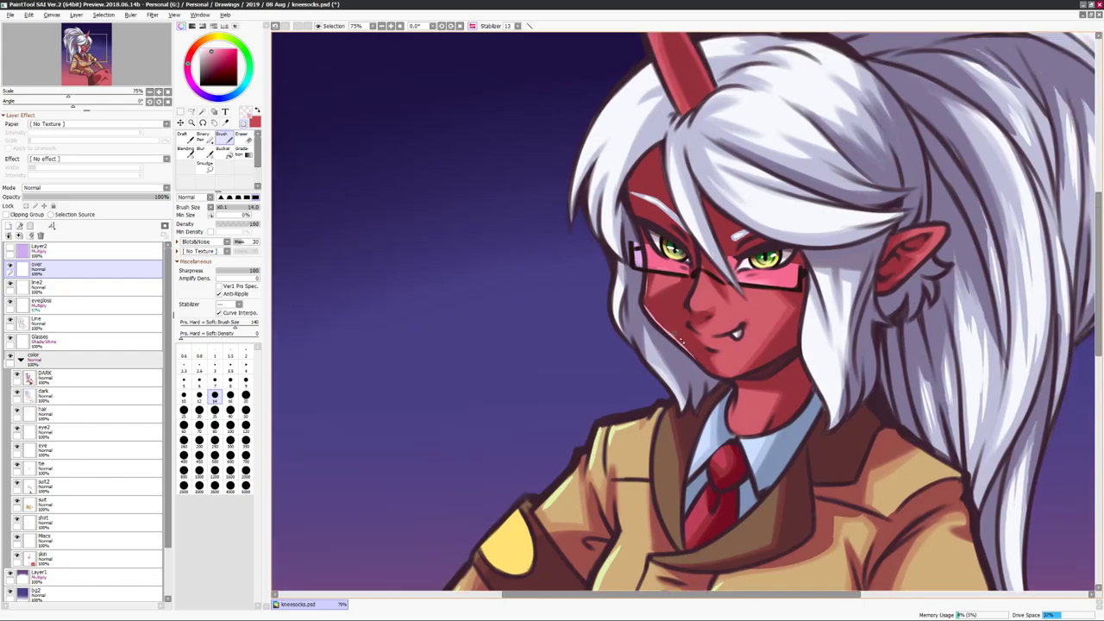
alt+click(668, 240)
scroll(667, 240, down, 2)
scroll(655, 216, up, 2)
scroll(647, 199, down, 1)
scroll(681, 223, down, 1)
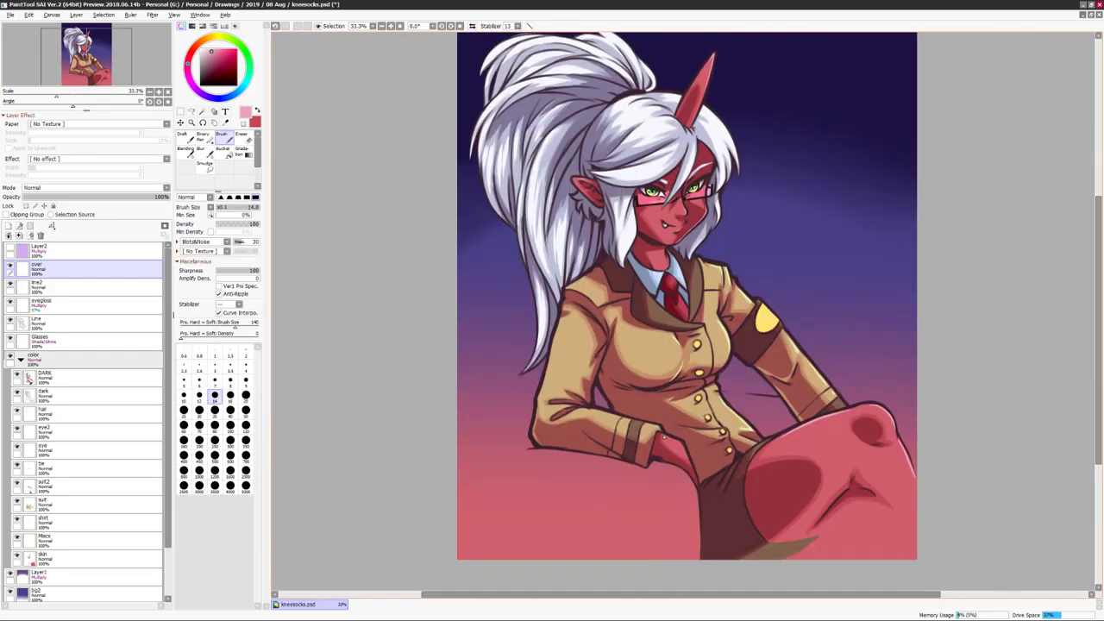
Paint light tan highlights along the jacket's lapel and chest on the over layer.
scroll(862, 284, up, 1)
alt+click(653, 312)
key(h)
key(h)
key(ctrl+u)
key(Return)
key(b)
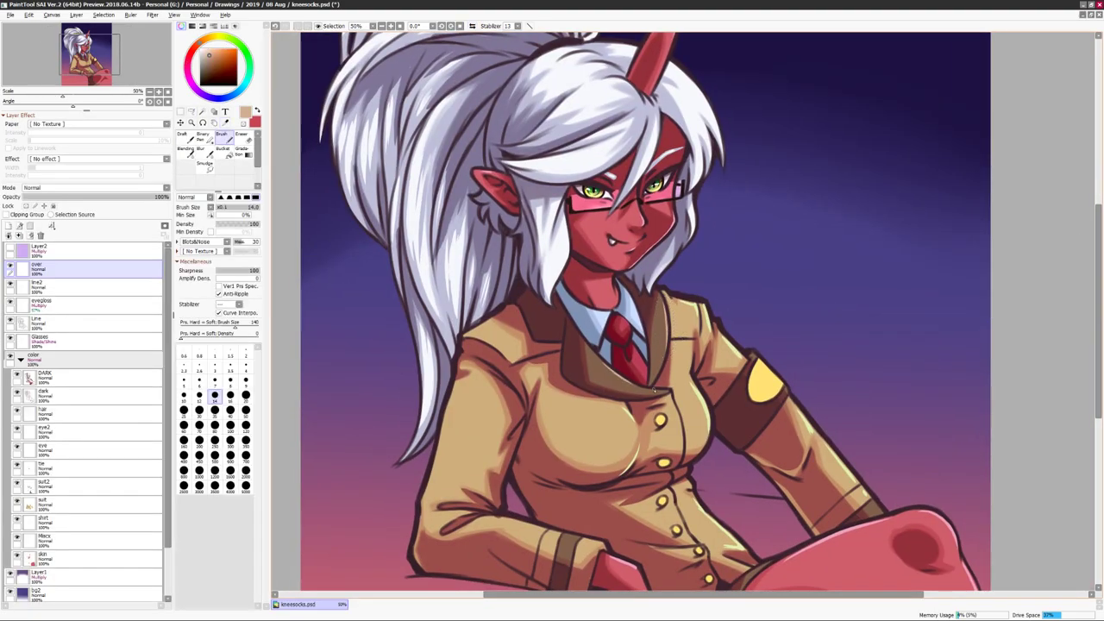